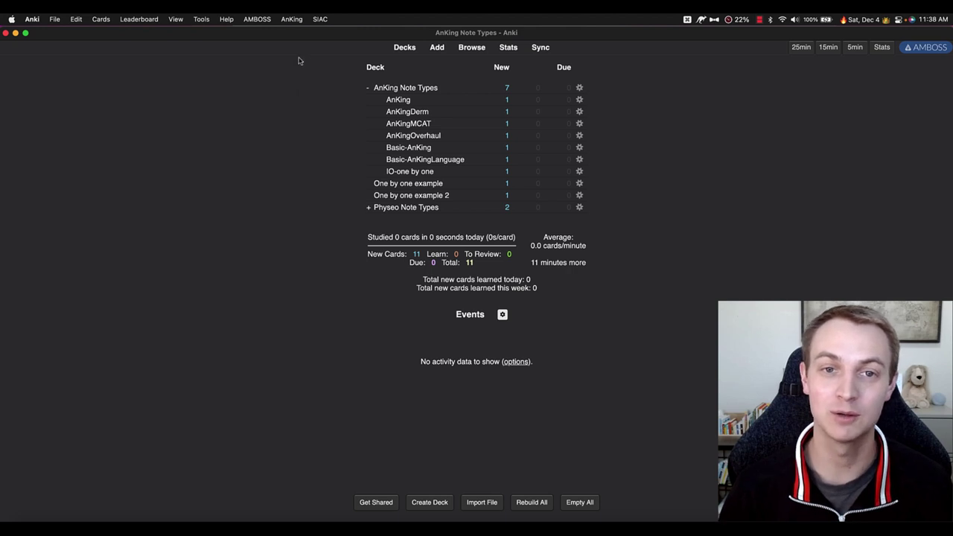
Open the AnKing Note Types settings, examine the general Clozes and Colors options, and close the window
left_click(287, 20)
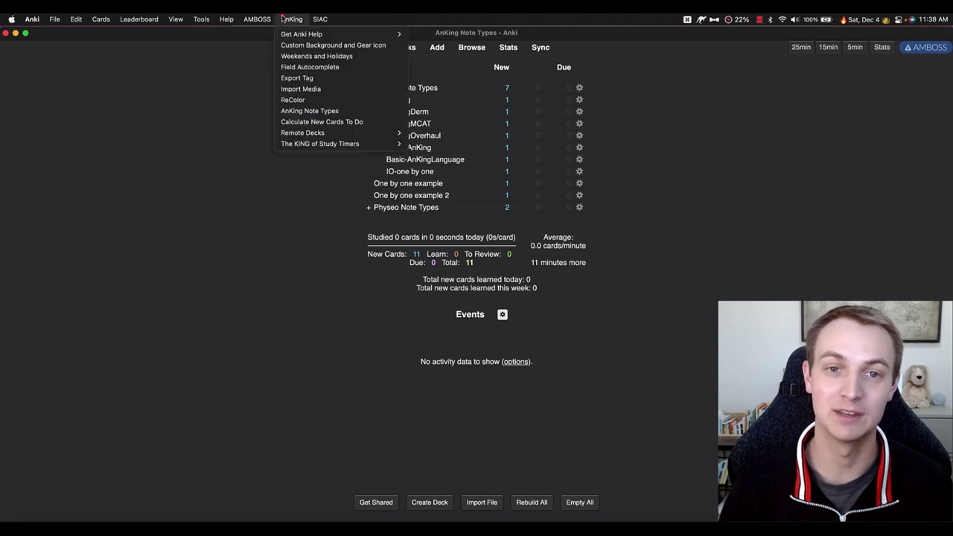
left_click(318, 111)
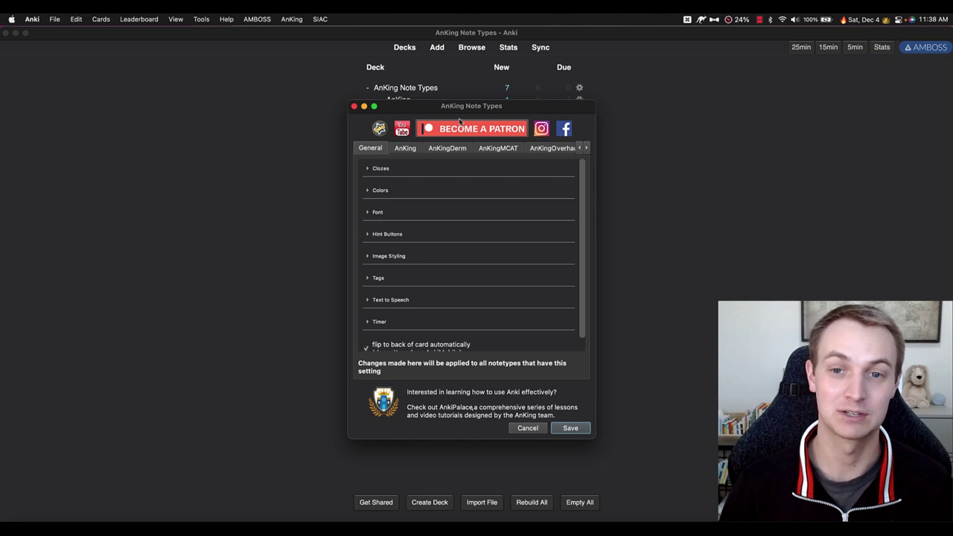
left_click(368, 169)
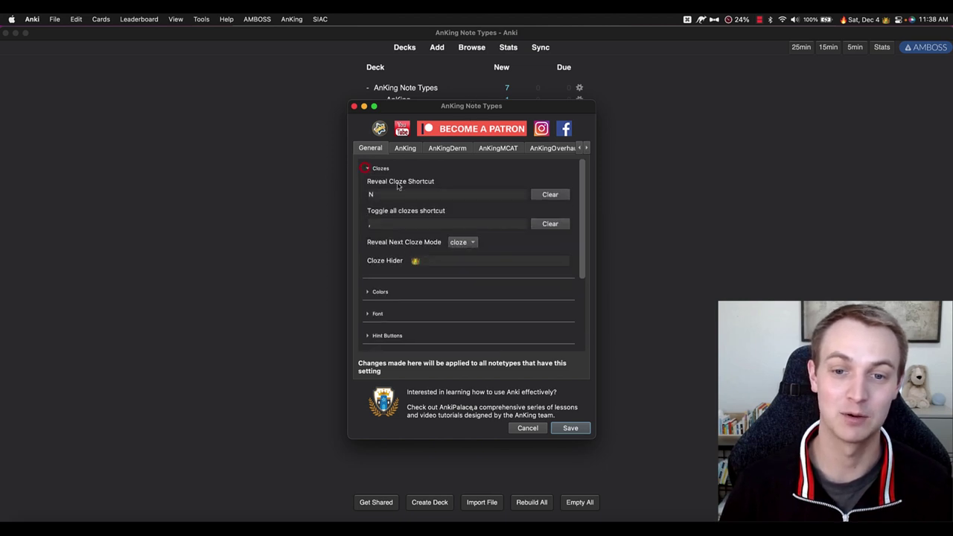
left_click(368, 170)
left_click(374, 190)
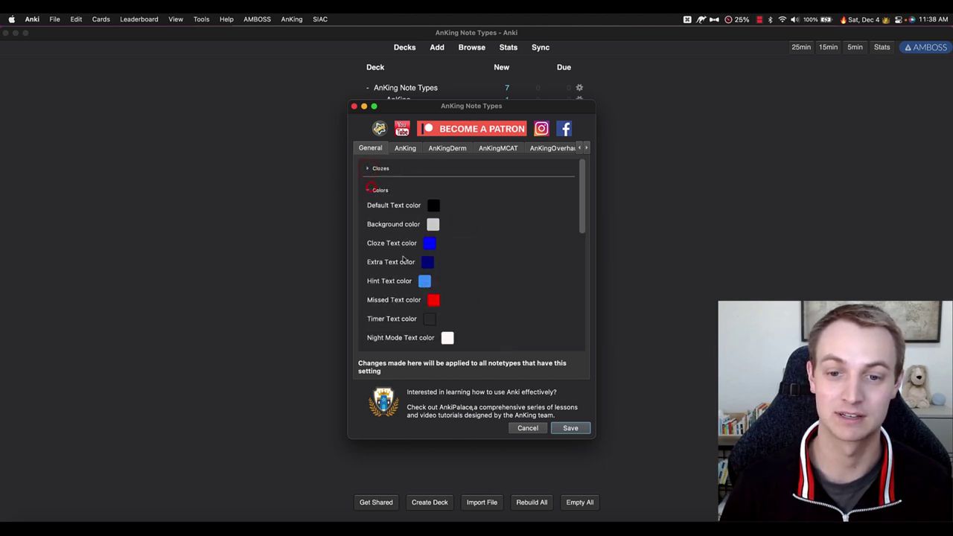
left_click(374, 191)
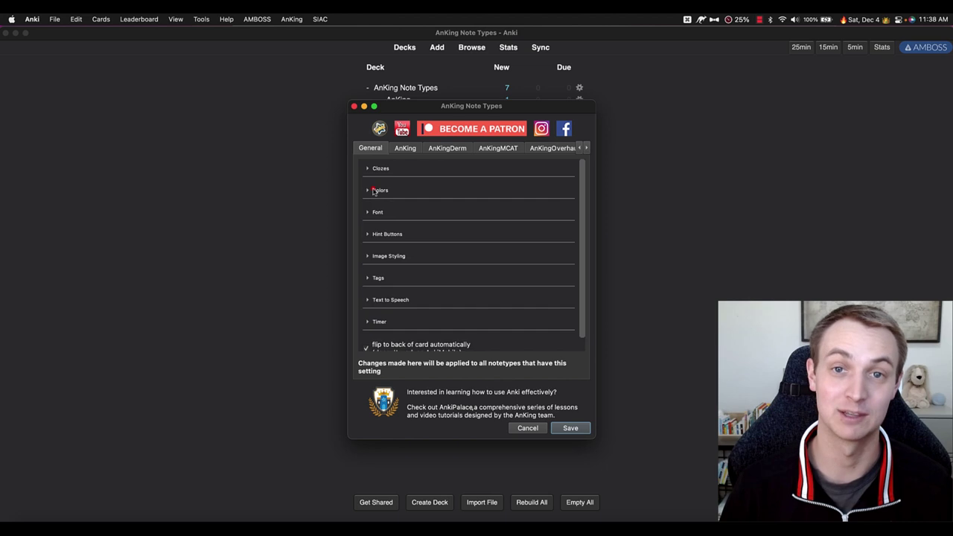
left_click(354, 106)
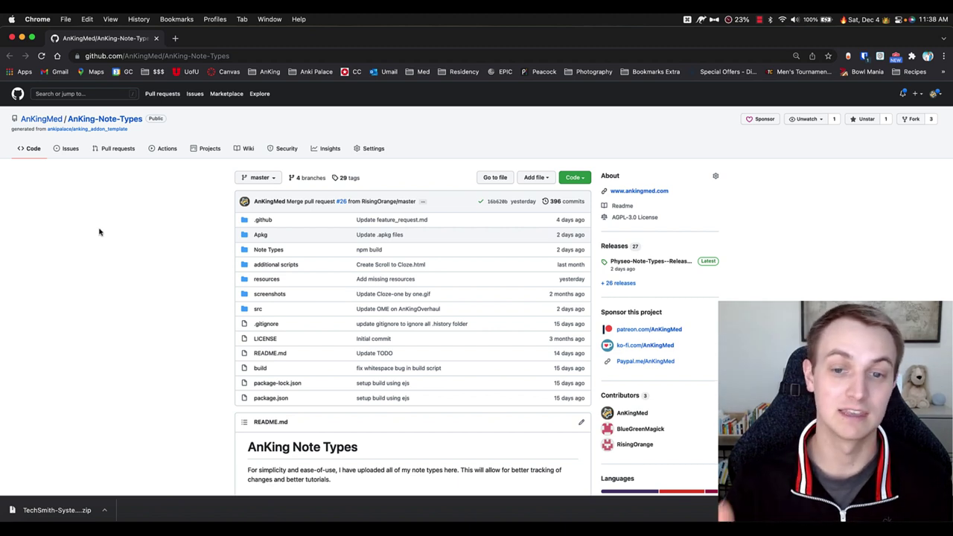
Read the AnKing-Note-Types README on GitHub, covering how to use, update and customize the note types
scroll(123, 238, "down", 1)
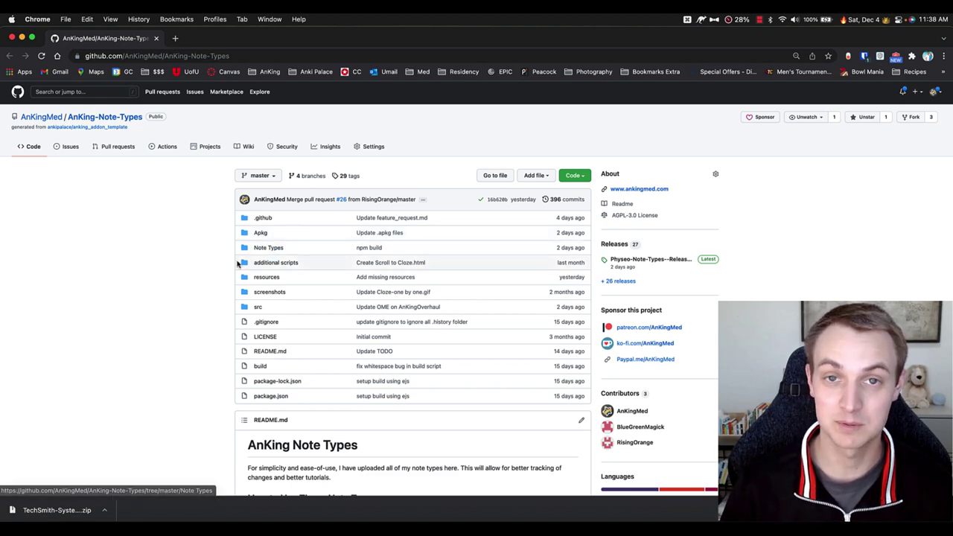
scroll(192, 240, "down", 8)
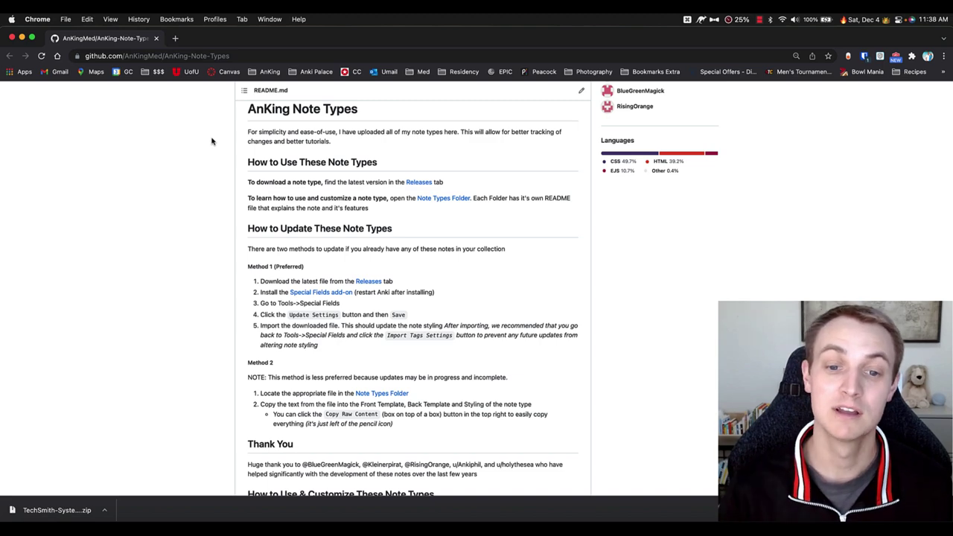
scroll(228, 186, "down", 20)
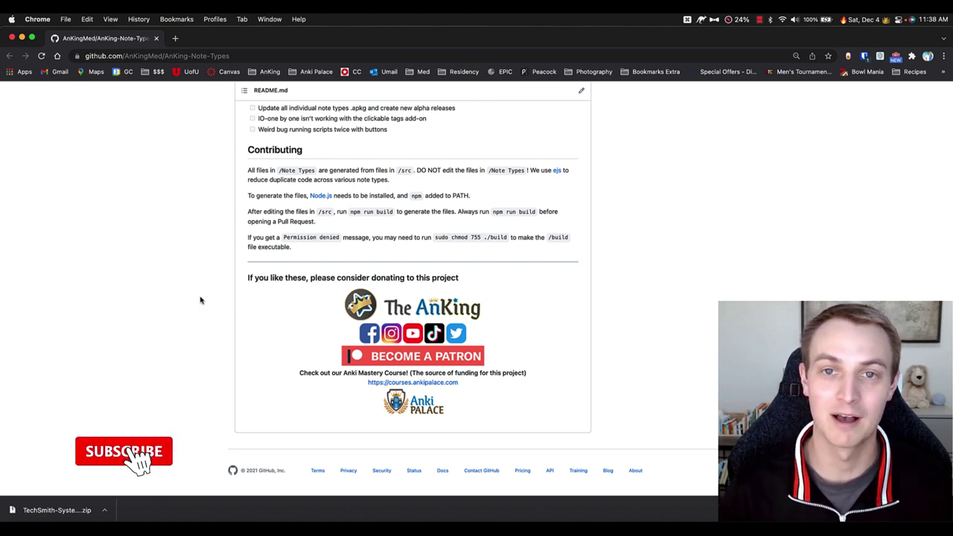
scroll(200, 301, "up", 15)
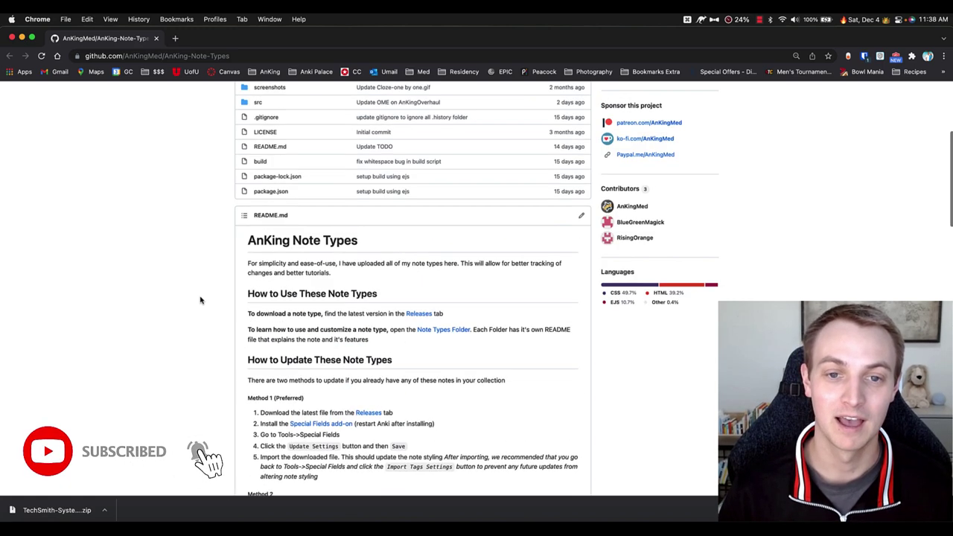
scroll(198, 231, "down", 5)
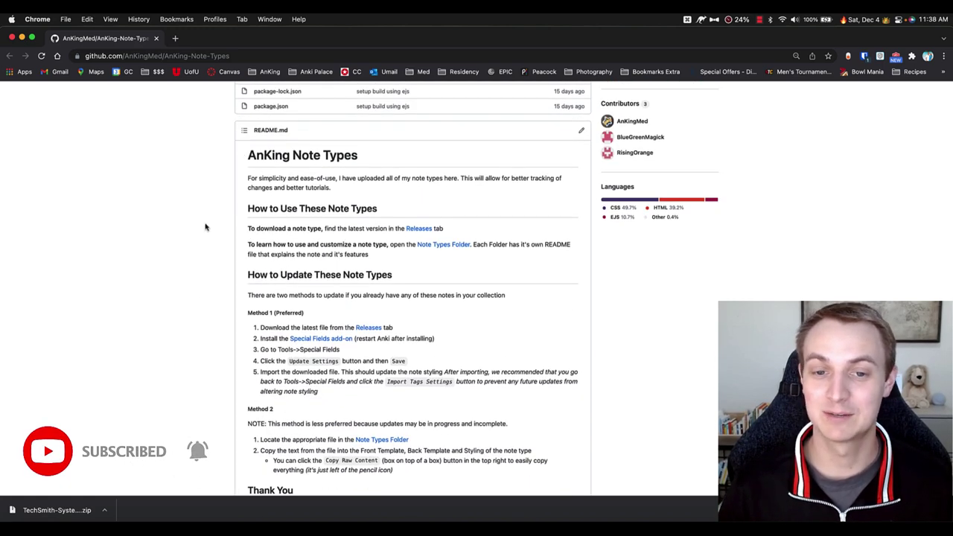
scroll(198, 231, "down", 3)
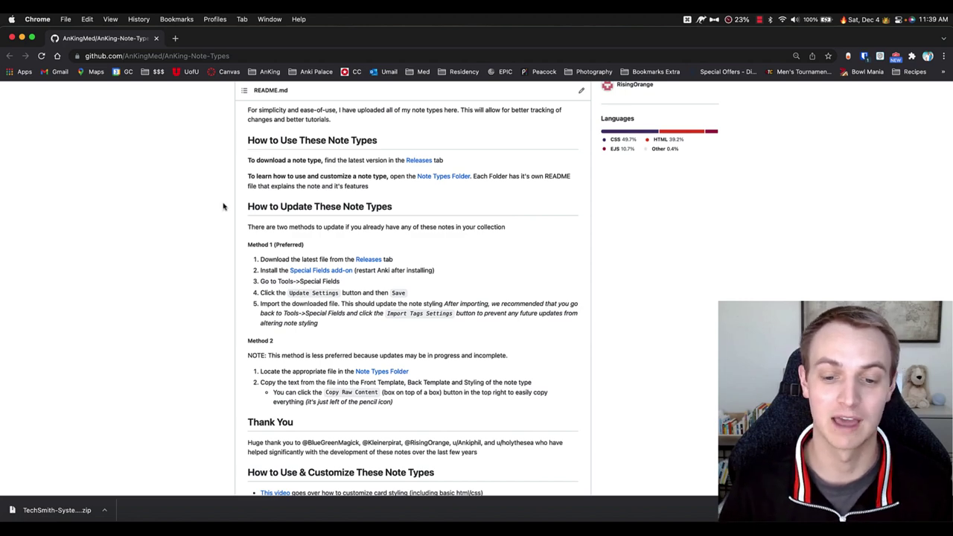
scroll(223, 208, "down", 5)
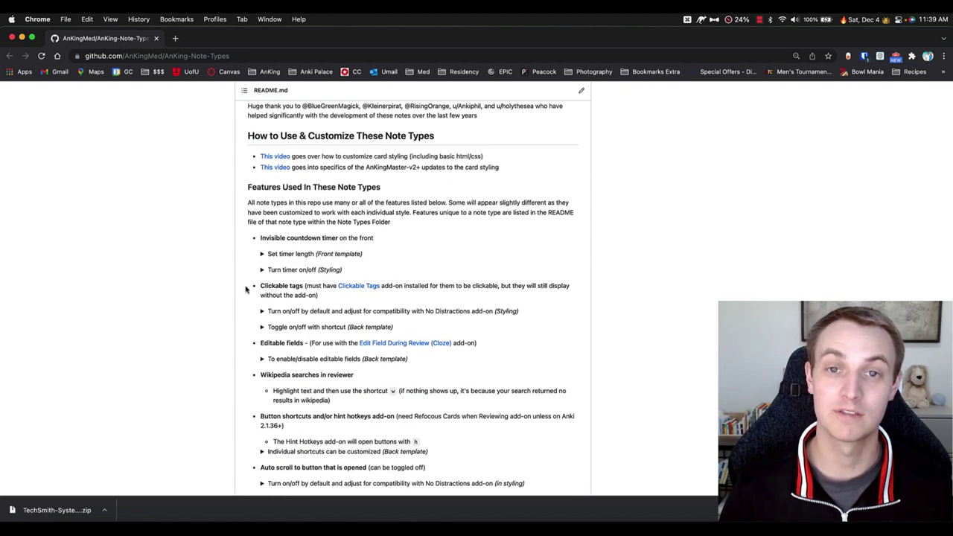
scroll(276, 196, "down", 1)
scroll(246, 163, "down", 1)
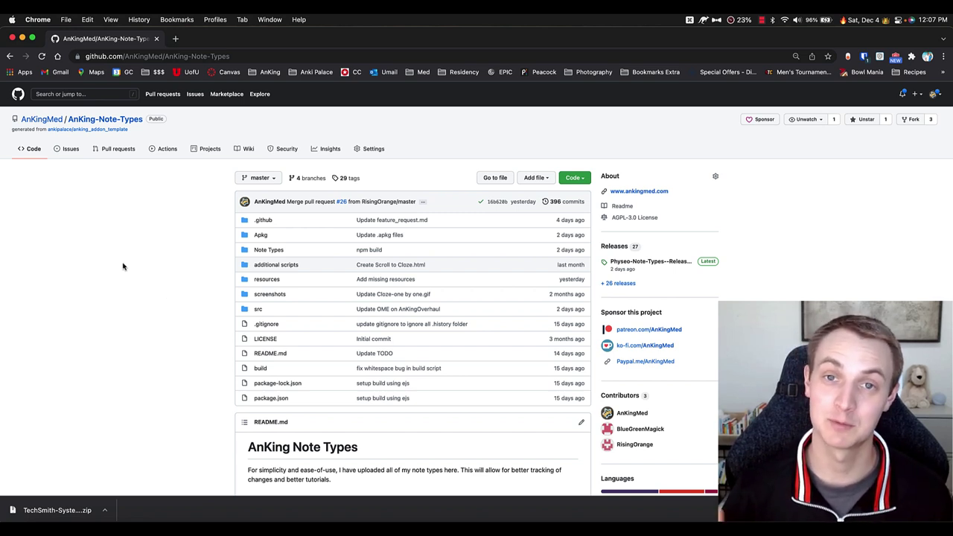
Start a new issue in the AnKing-Note-Types repository with the Bug report template
left_click(56, 150)
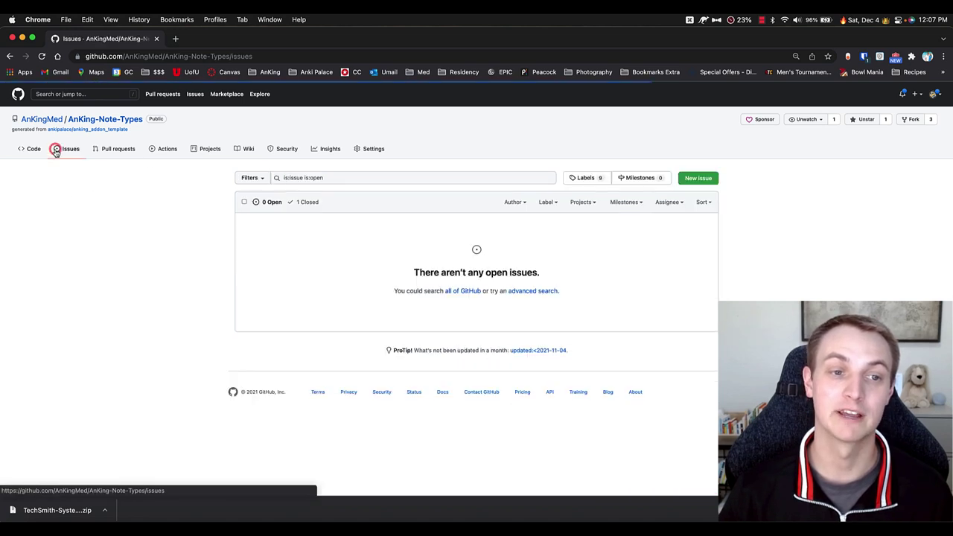
left_click(699, 179)
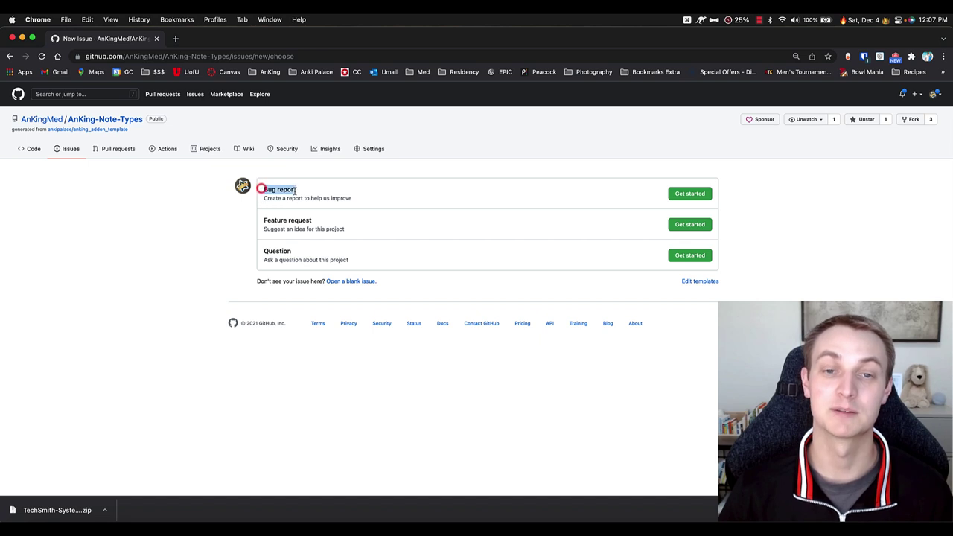
left_click(693, 193)
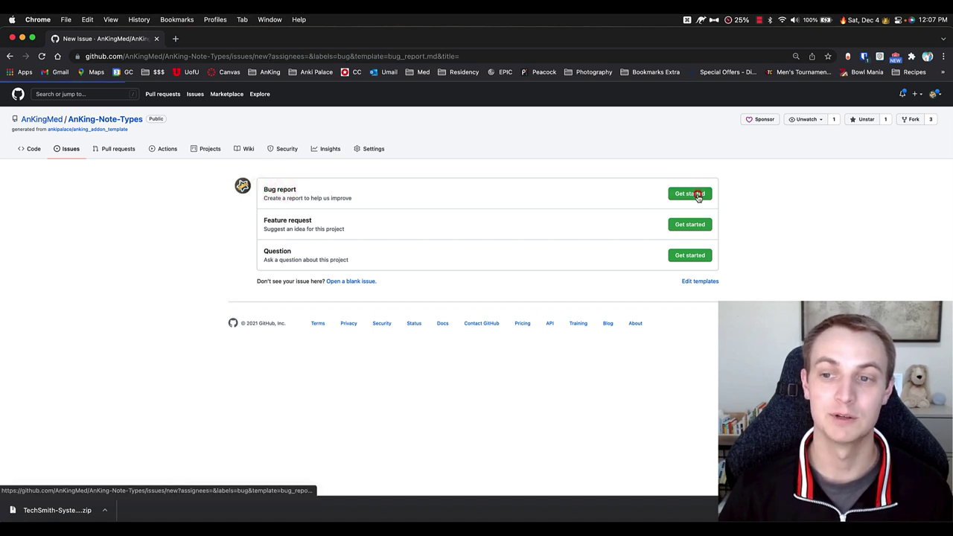
Examine the bug report template's questions on note type, problem description, checklist, Anki version, operating system and error message
scroll(196, 275, "down", 1)
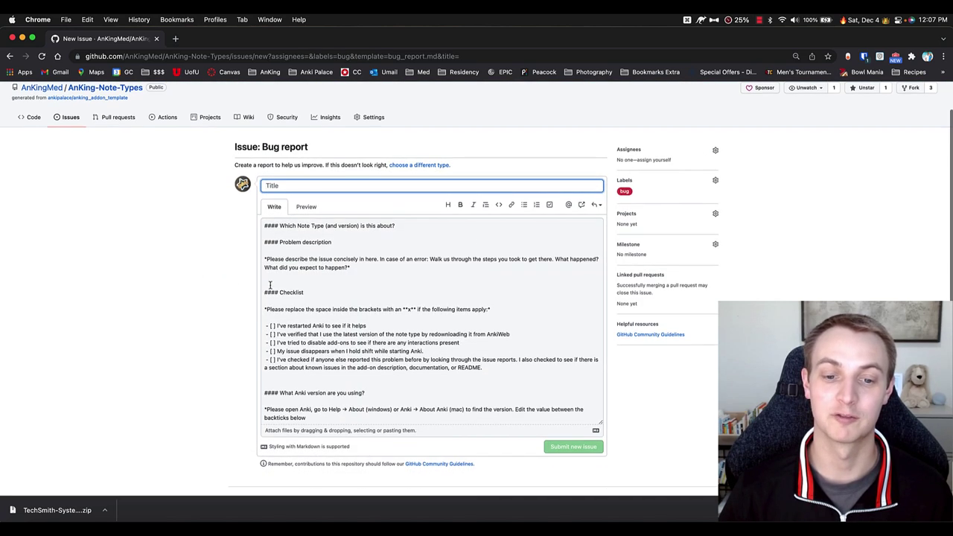
scroll(364, 310, "down", 5)
scroll(316, 292, "down", 1)
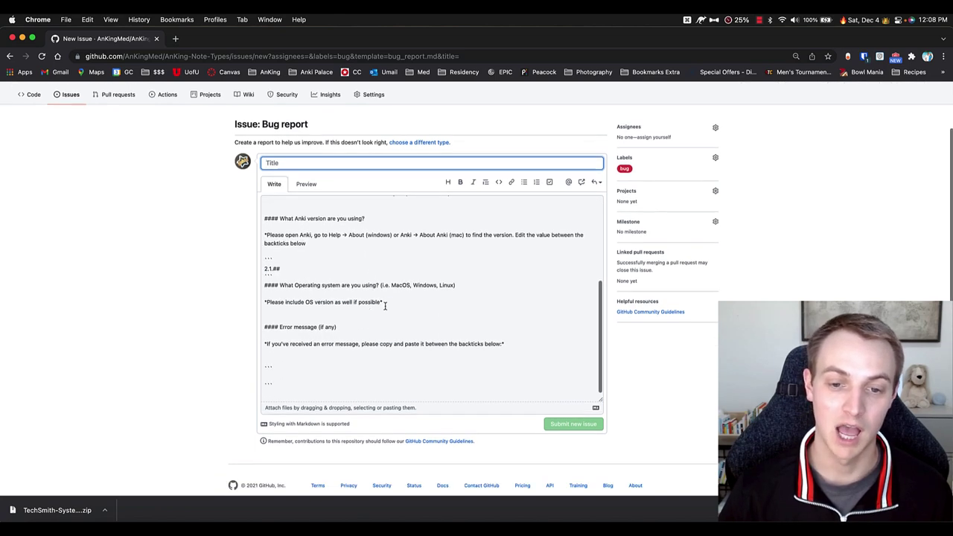
left_click(398, 302)
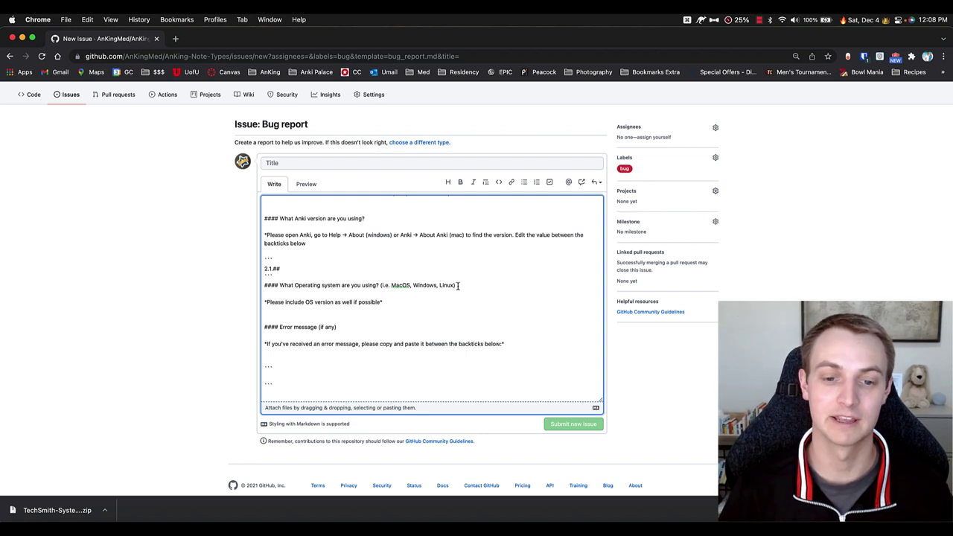
scroll(331, 315, "up", 5)
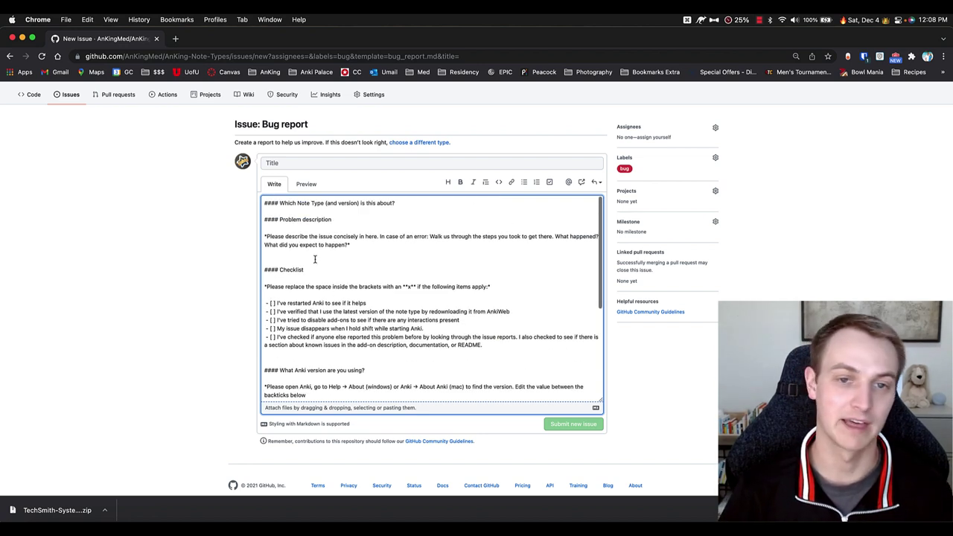
scroll(177, 263, "up", 2)
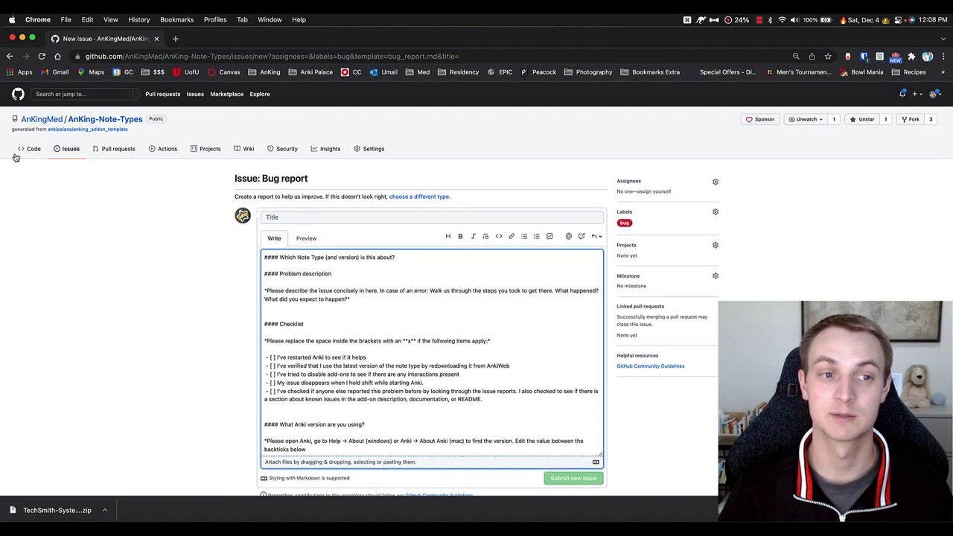
Return to the repository's main code page and review the README's list of features used in the note types
left_click(26, 146)
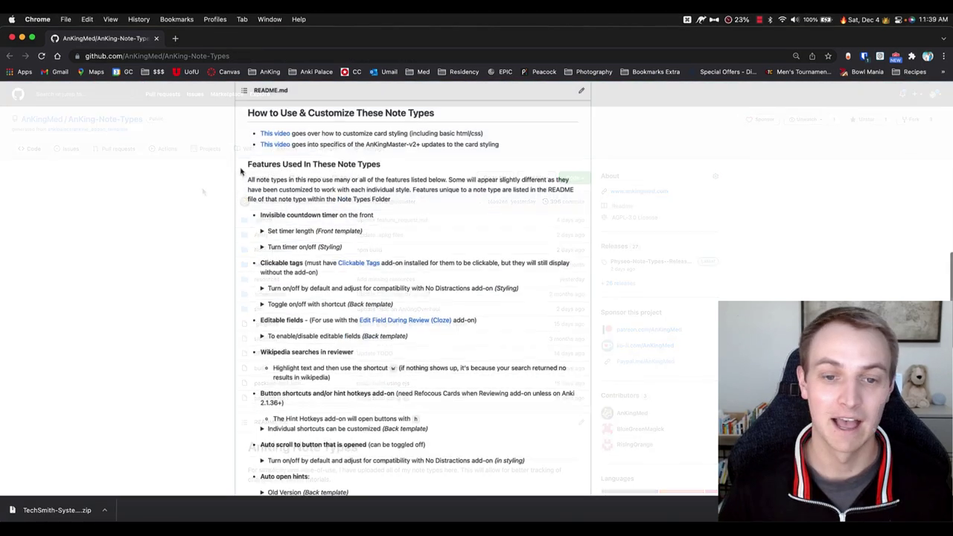
scroll(246, 183, "down", 1)
scroll(215, 215, "down", 3)
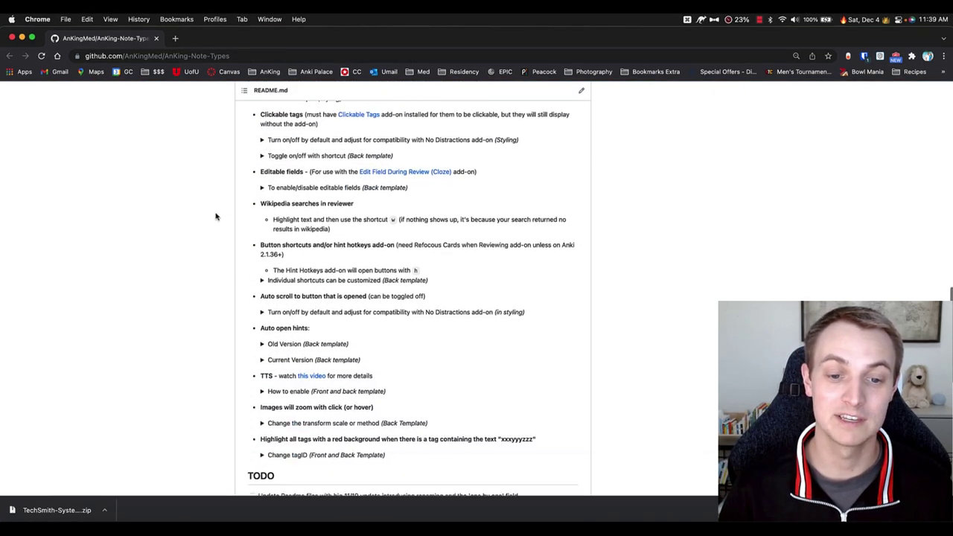
scroll(215, 215, "up", 3)
scroll(216, 216, "down", 1)
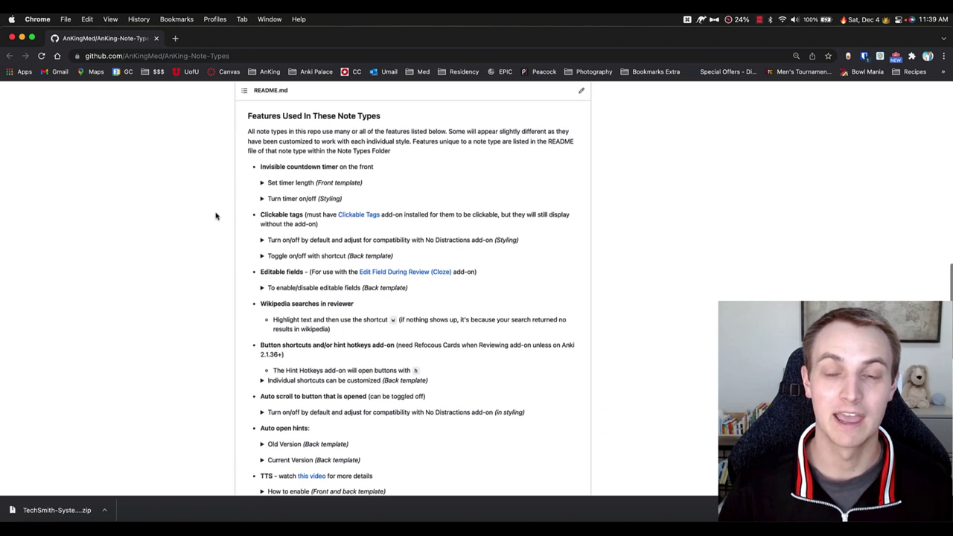
Switch to Anki, open the AnKing Note Types settings, and enlarge the window until all note type names fit
key("super+Tab")
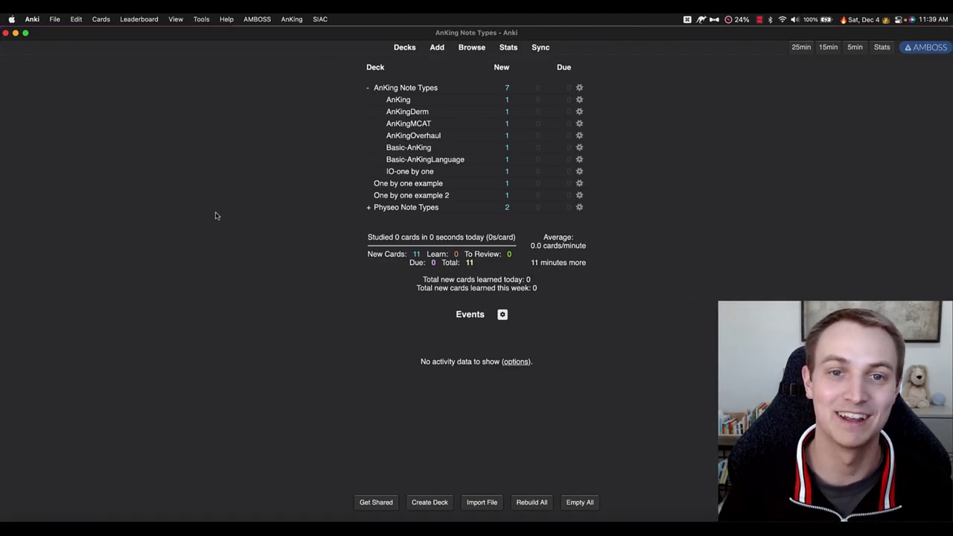
left_click(288, 19)
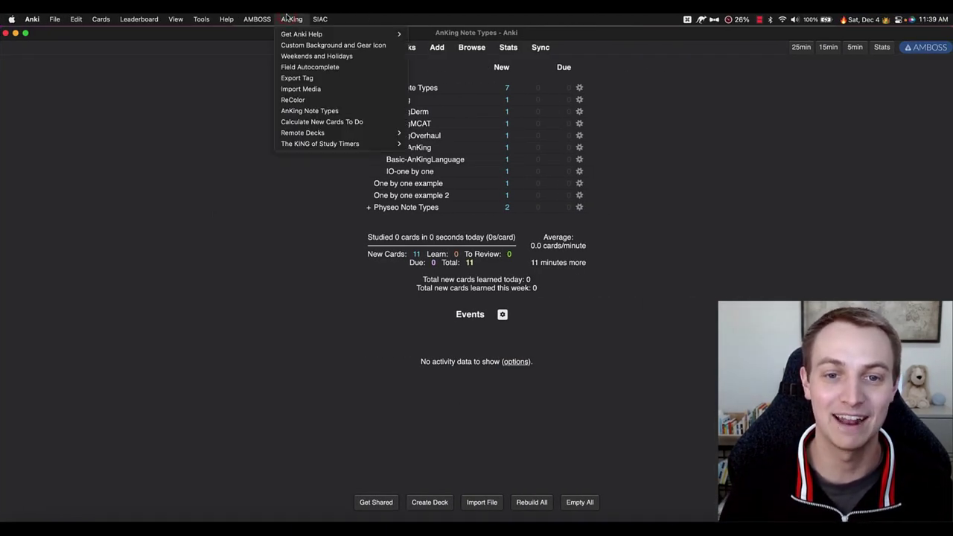
left_click(307, 111)
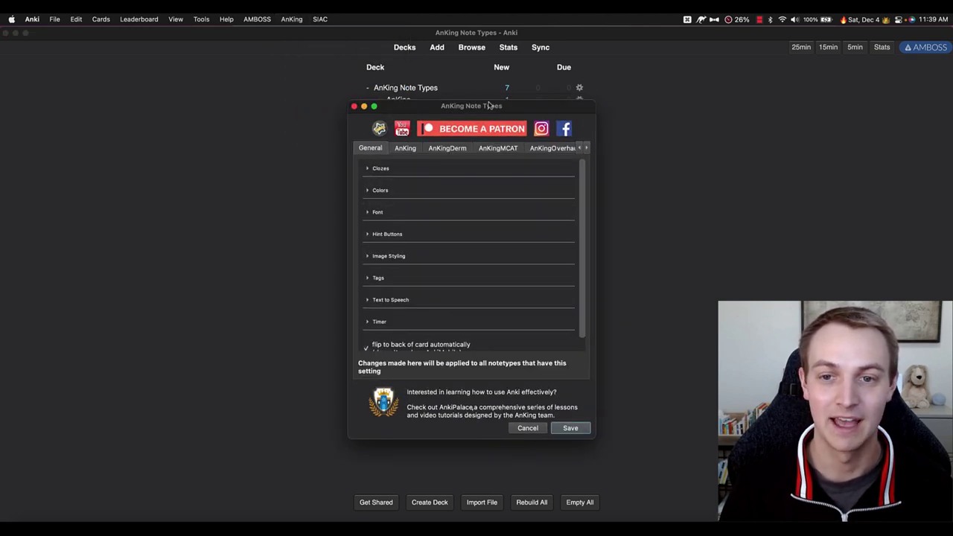
left_click_drag(489, 105, 156, 48)
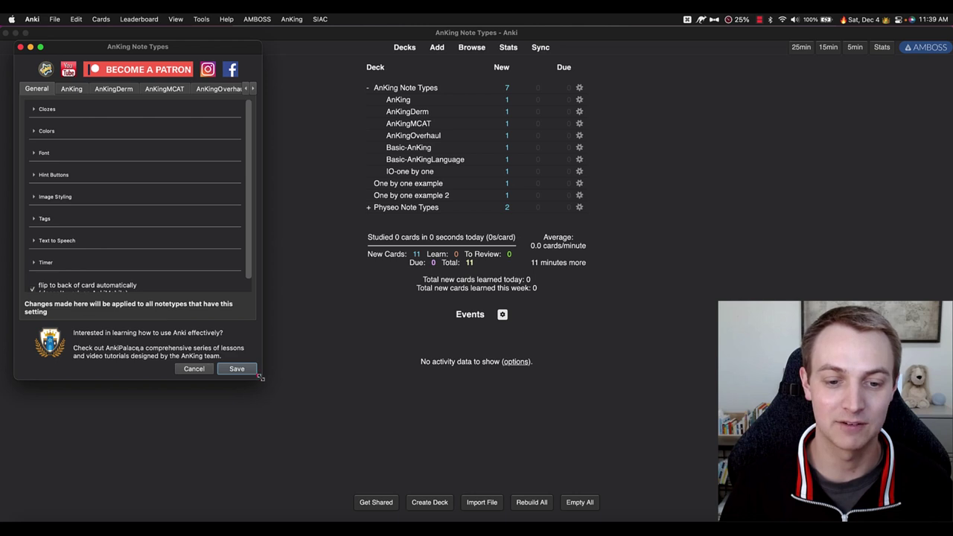
left_click_drag(259, 378, 618, 464)
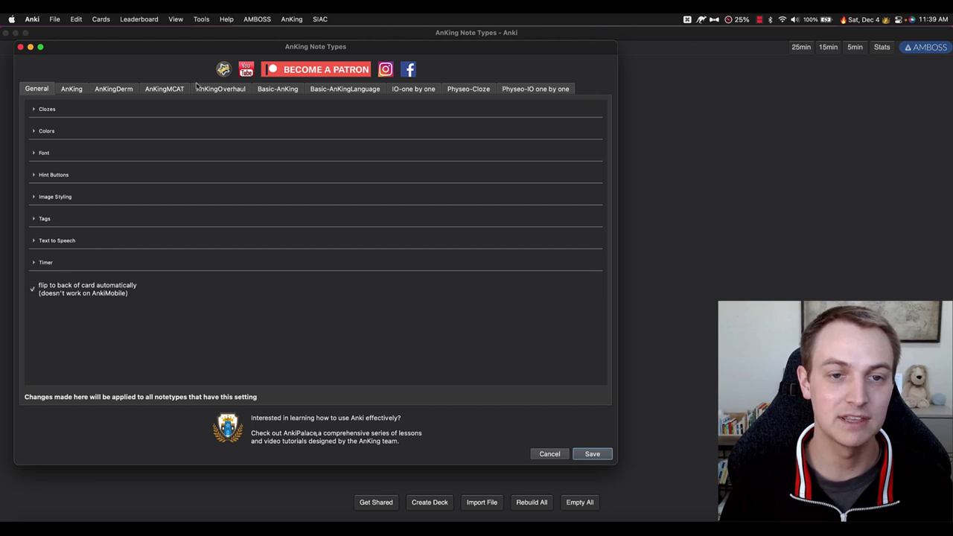
Look through the settings categories of each note type from AnKing and AnKingDerm through Basic-AnKingLanguage to IO-one by one
left_click(71, 89)
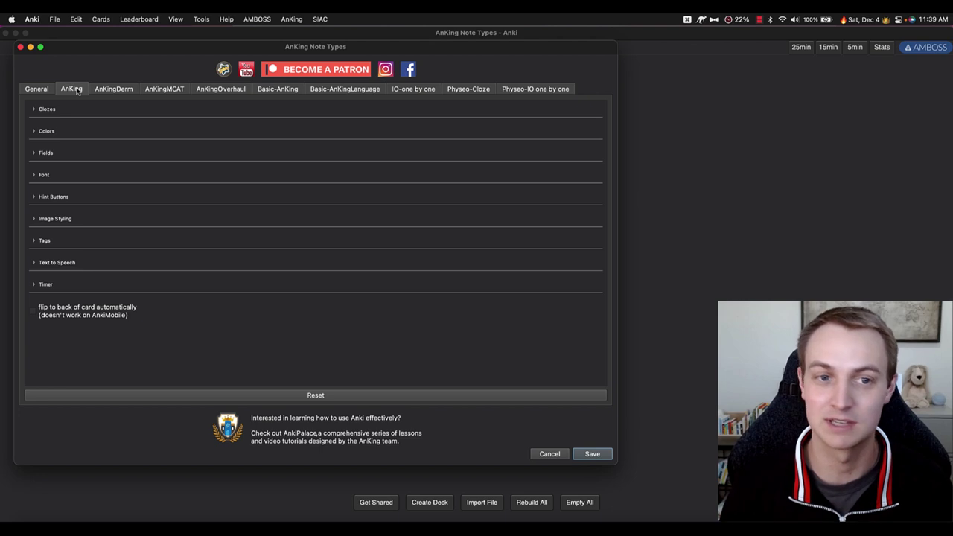
left_click(110, 90)
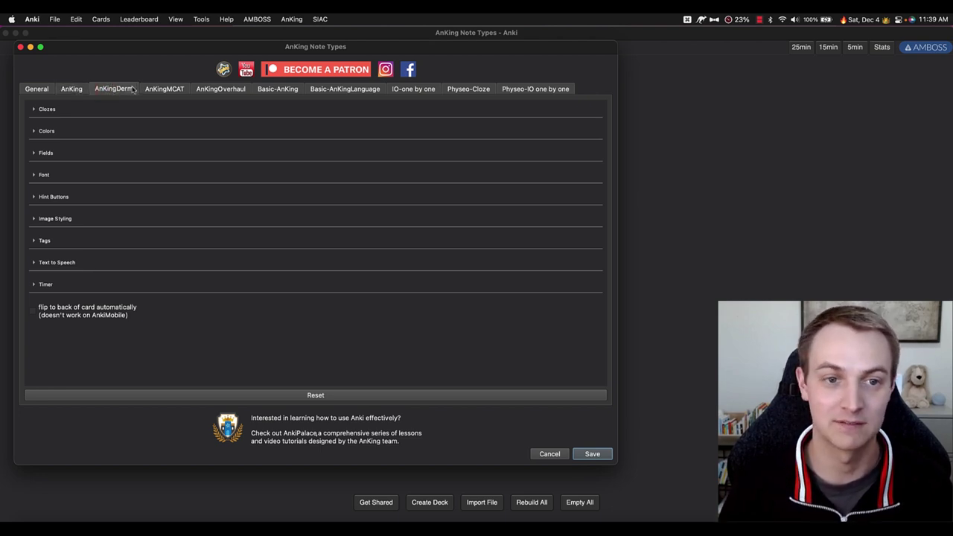
left_click(166, 88)
left_click(217, 90)
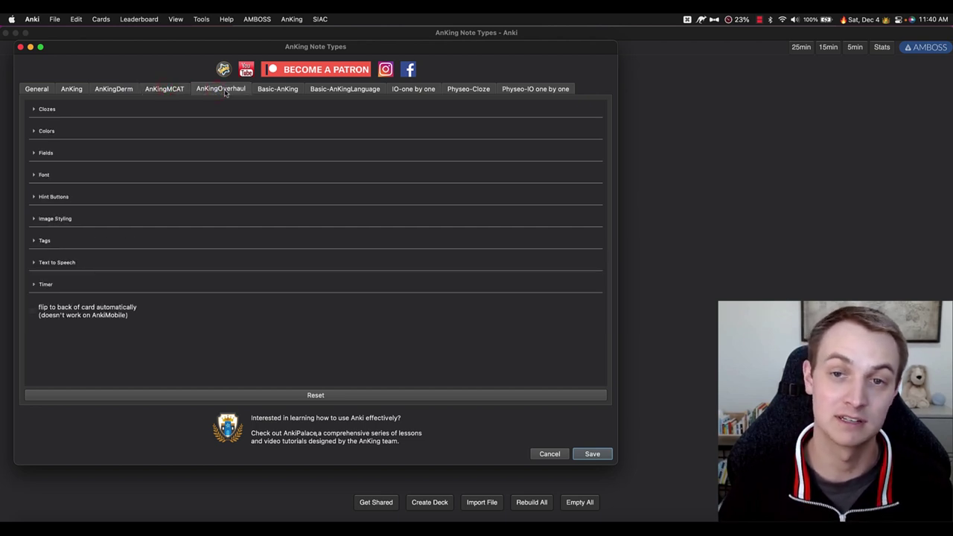
left_click(284, 90)
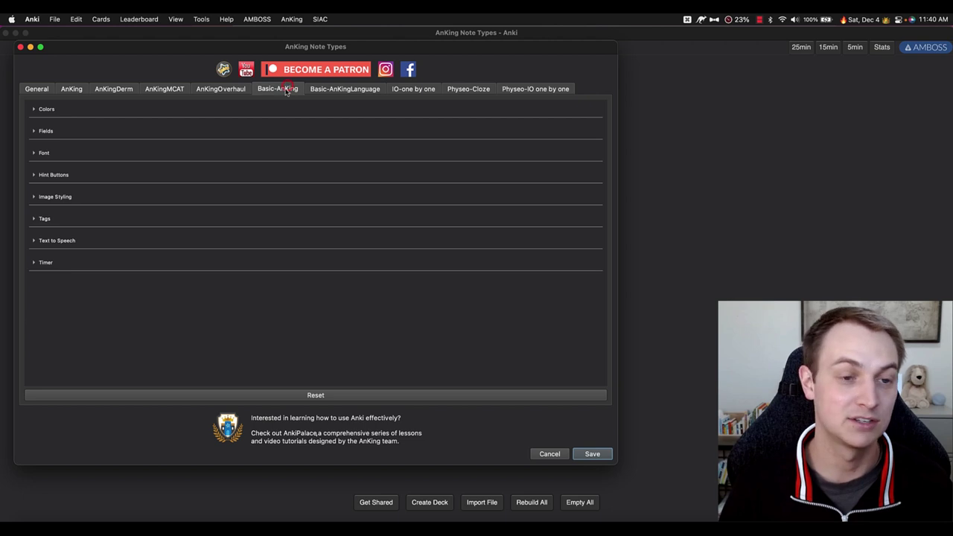
left_click(345, 90)
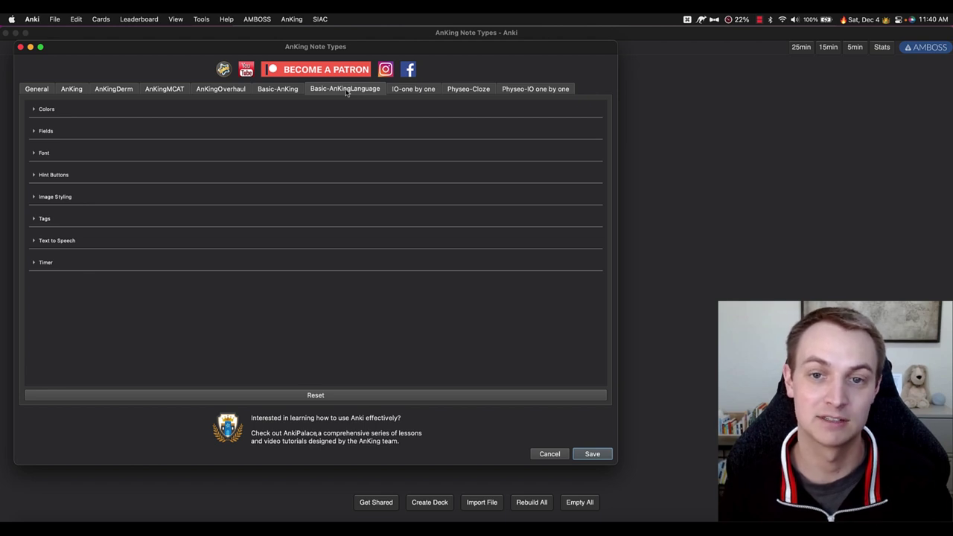
left_click(408, 91)
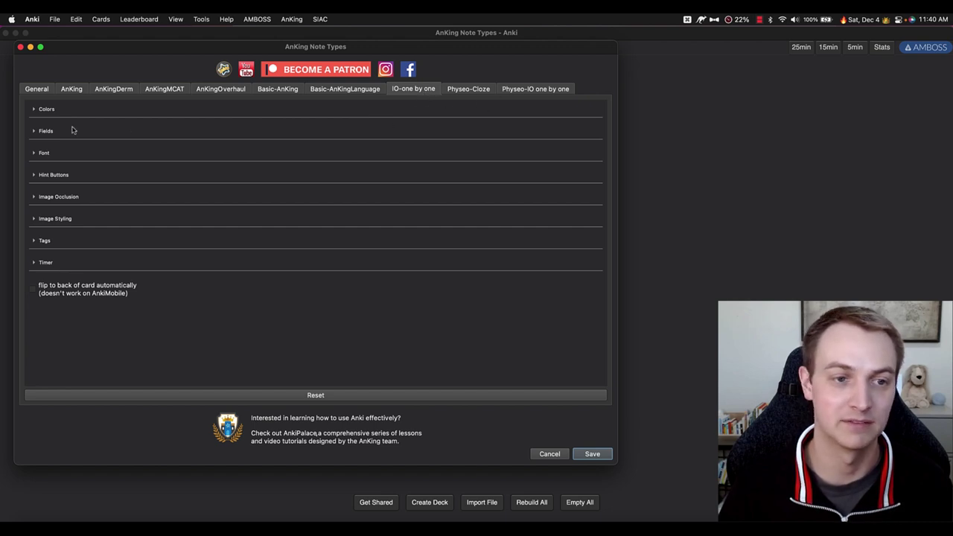
Review the Colors options in the general settings shared by all note types, and save the settings
left_click(71, 88)
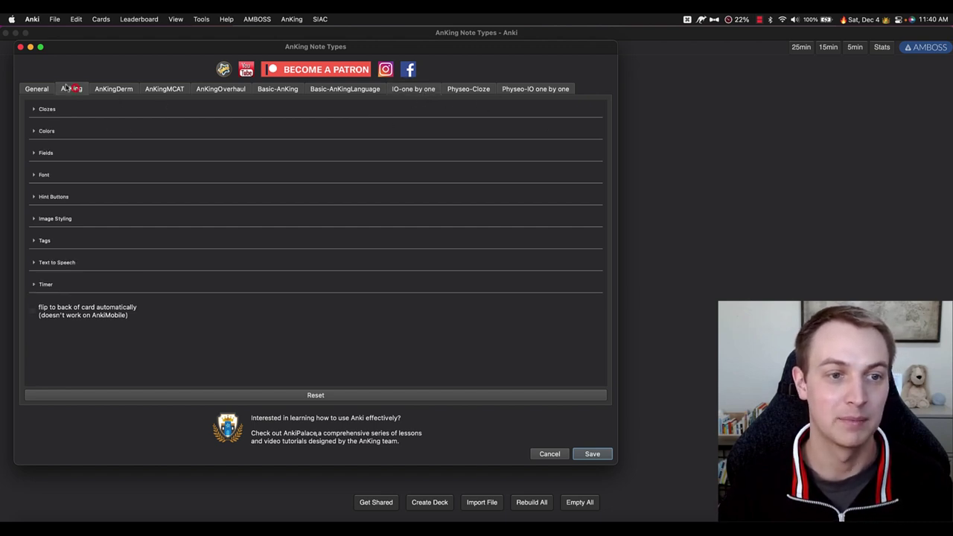
left_click(29, 90)
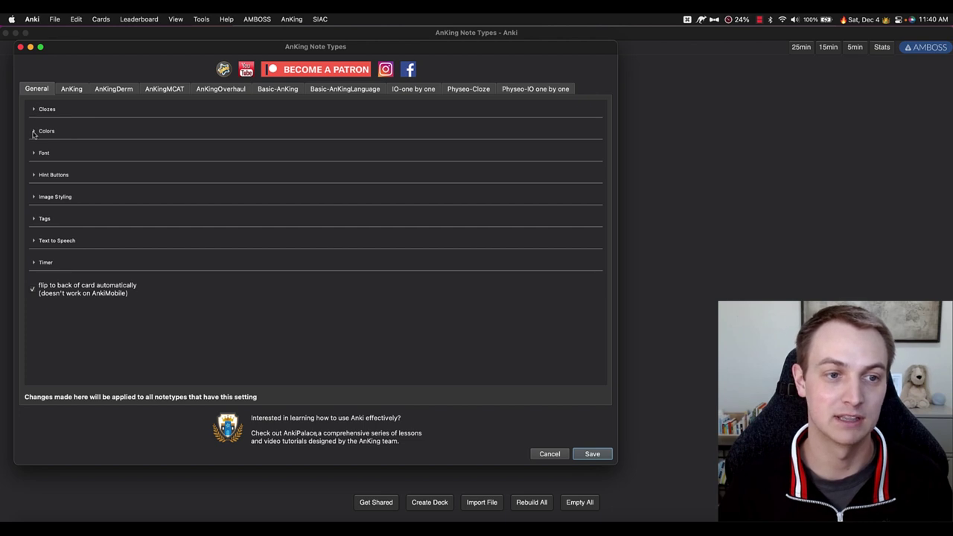
left_click(33, 132)
scroll(61, 151, "down", 3)
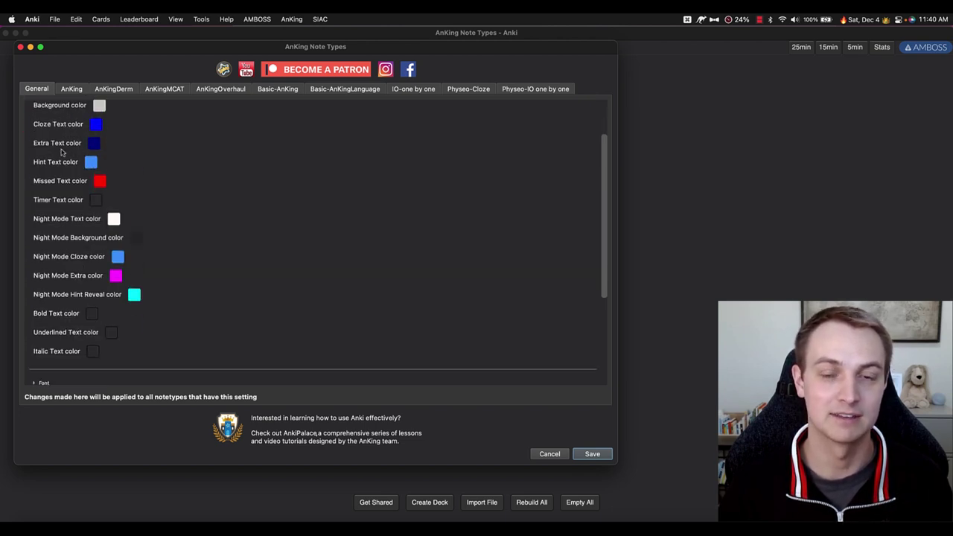
scroll(86, 220, "up", 2)
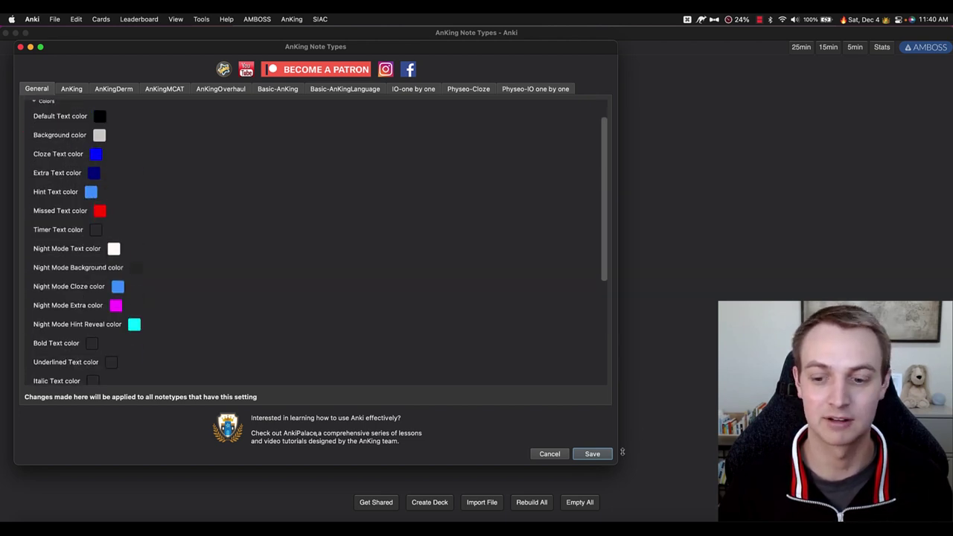
left_click(592, 453)
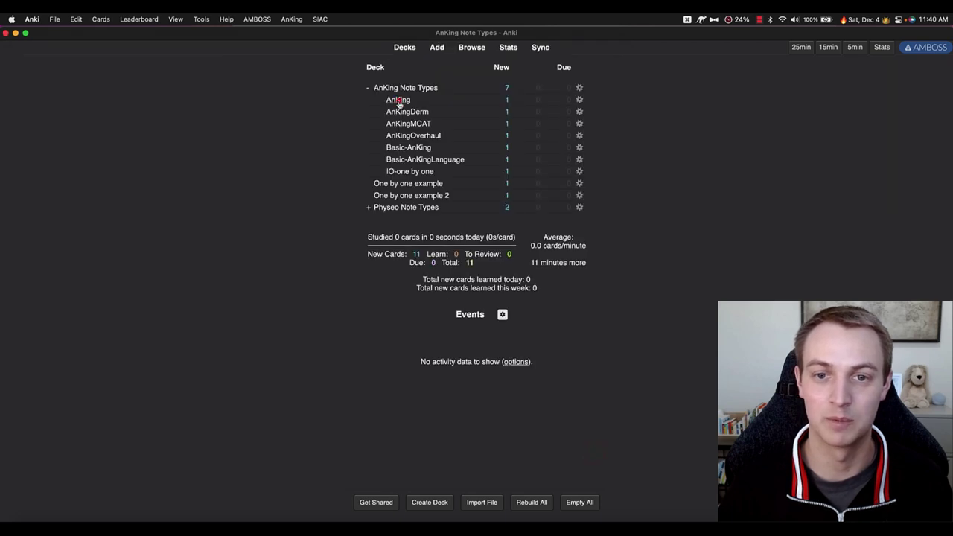
Start studying the AnKing deck and reveal the answer of its cloze card
left_click(399, 100)
left_click(484, 267)
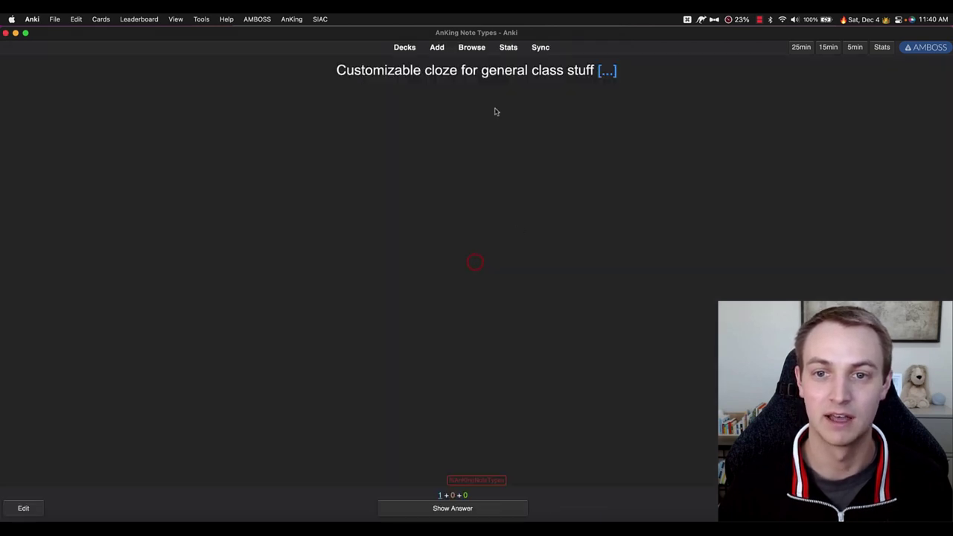
key("space")
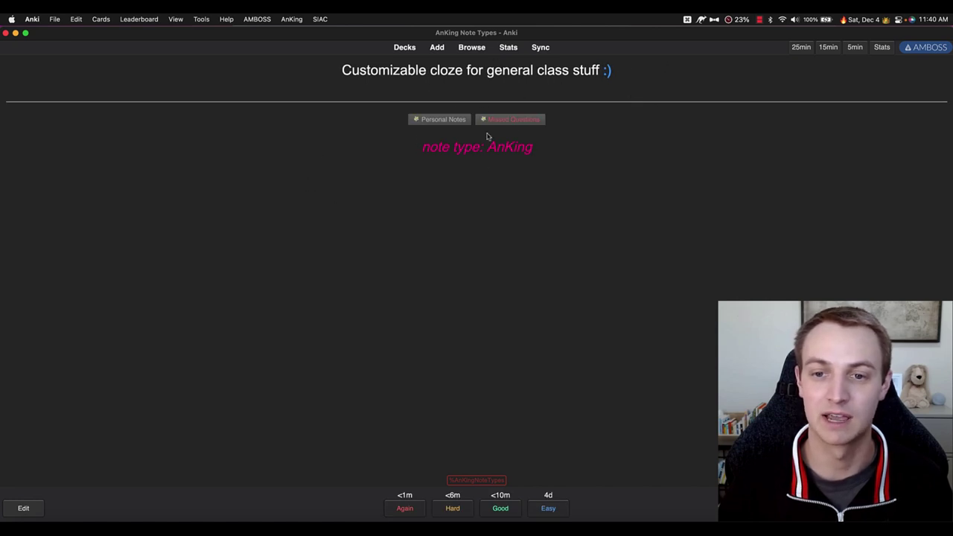
Open the current card's note in an enlarged editor, examine its fields from Text to One by one, and close it
key("e")
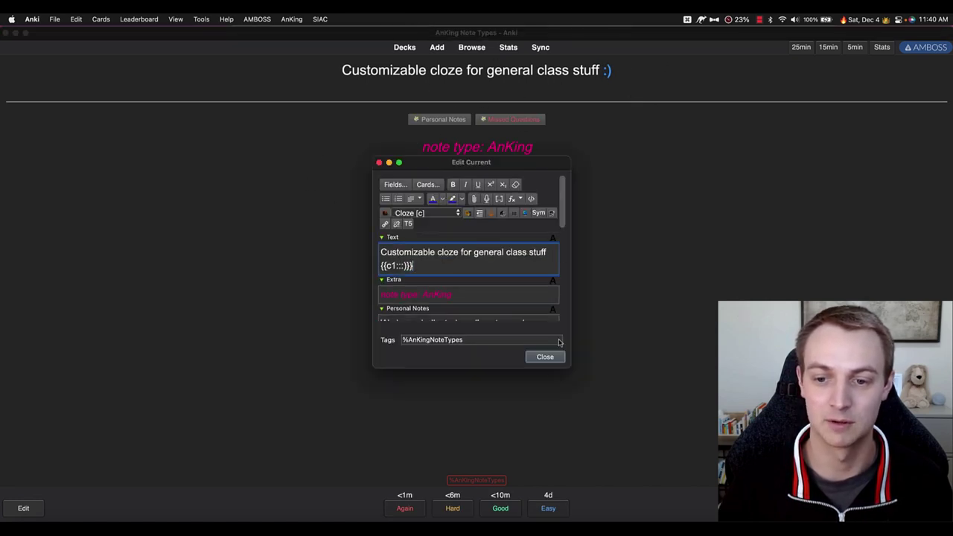
left_click_drag(567, 365, 624, 460)
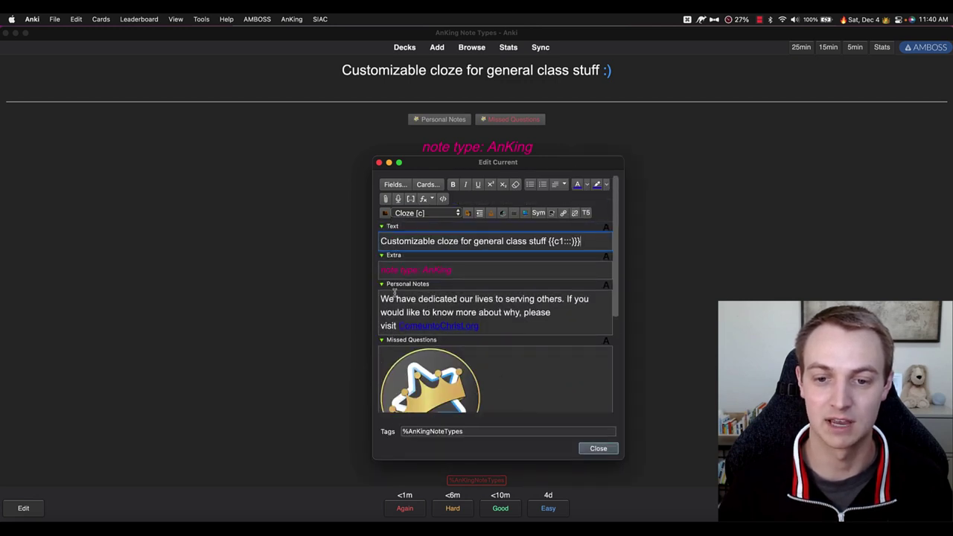
scroll(406, 272, "down", 3)
scroll(409, 270, "down", 2)
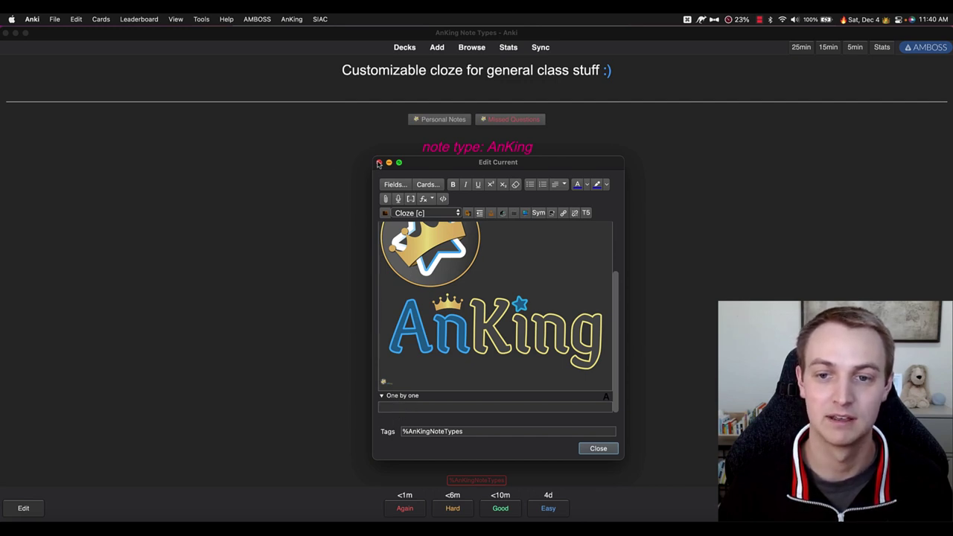
scroll(462, 316, "up", 5)
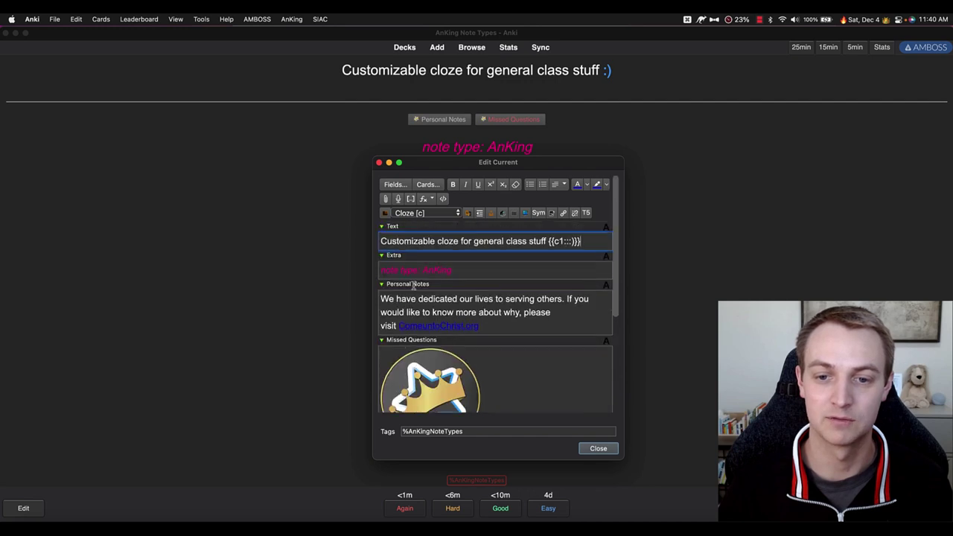
left_click(380, 163)
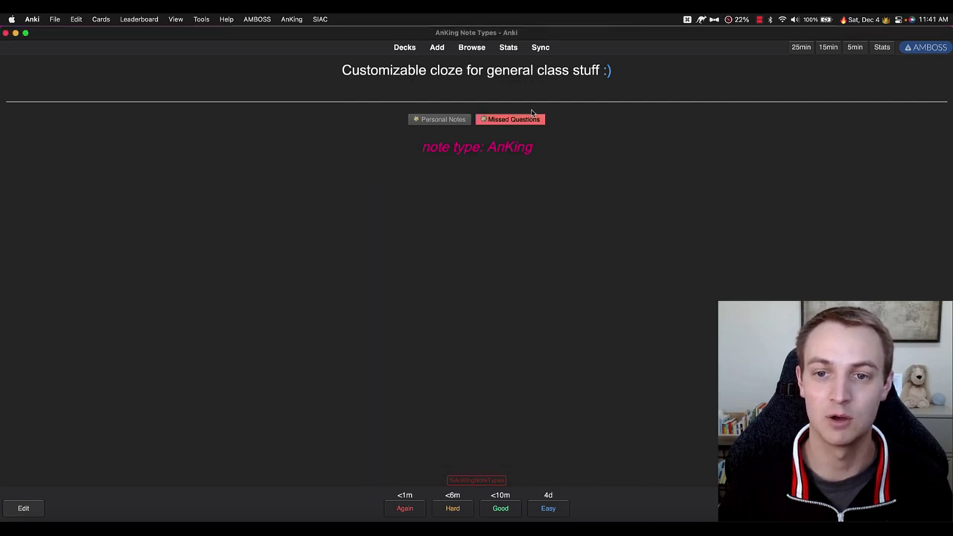
Reveal the card's Personal Notes and Missed Questions hints one after the other, and hide both again
left_click(443, 120)
left_click(482, 146)
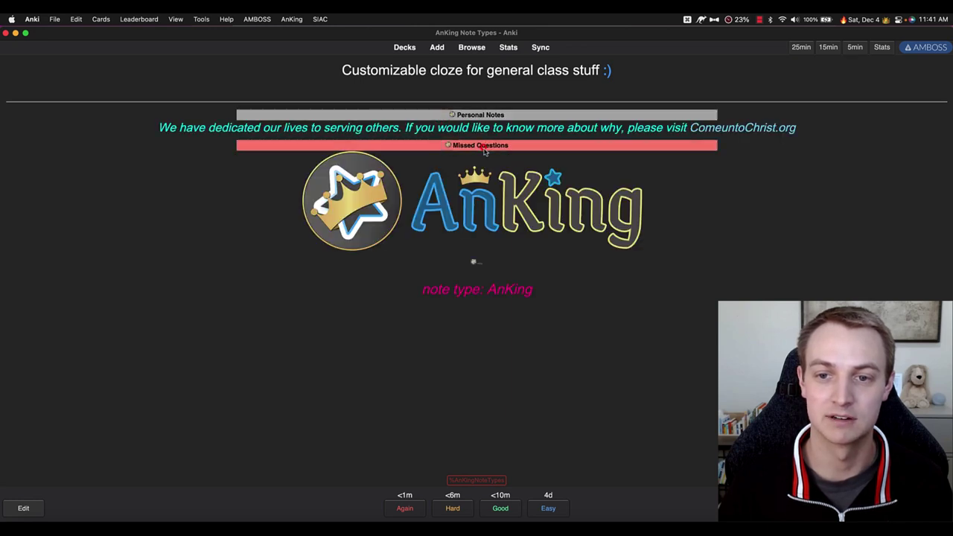
left_click(491, 146)
left_click(492, 116)
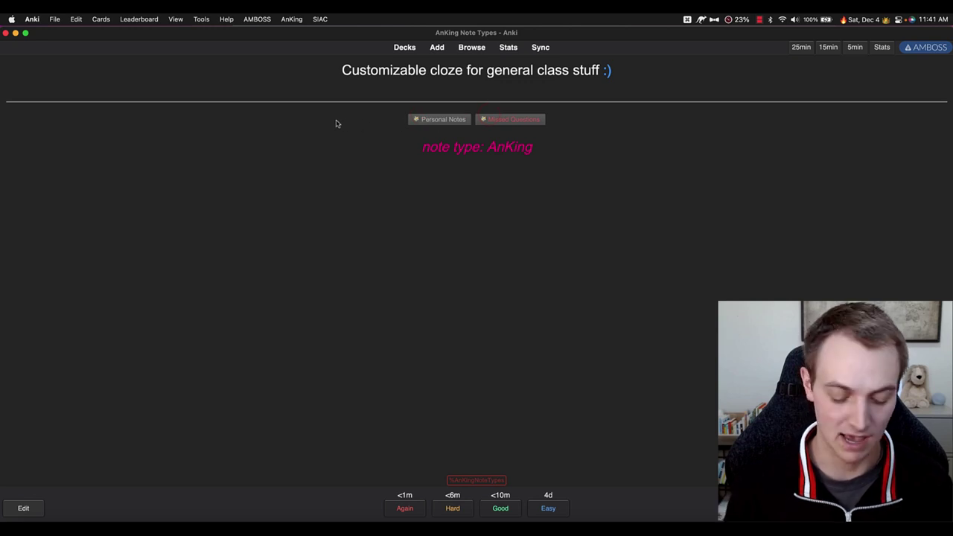
Reveal all hint fields of the card at once, and collapse the two hints individually
key("'")
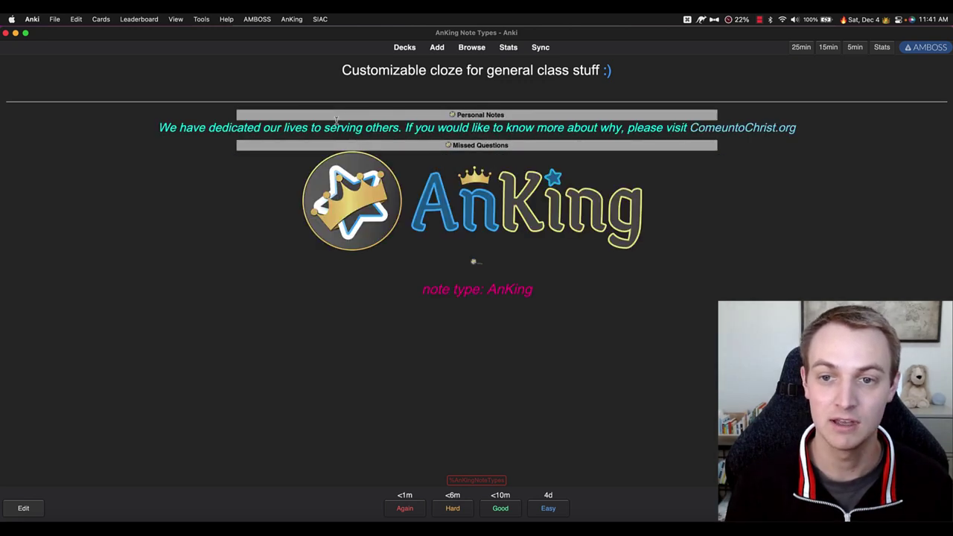
left_click(492, 114)
left_click(486, 135)
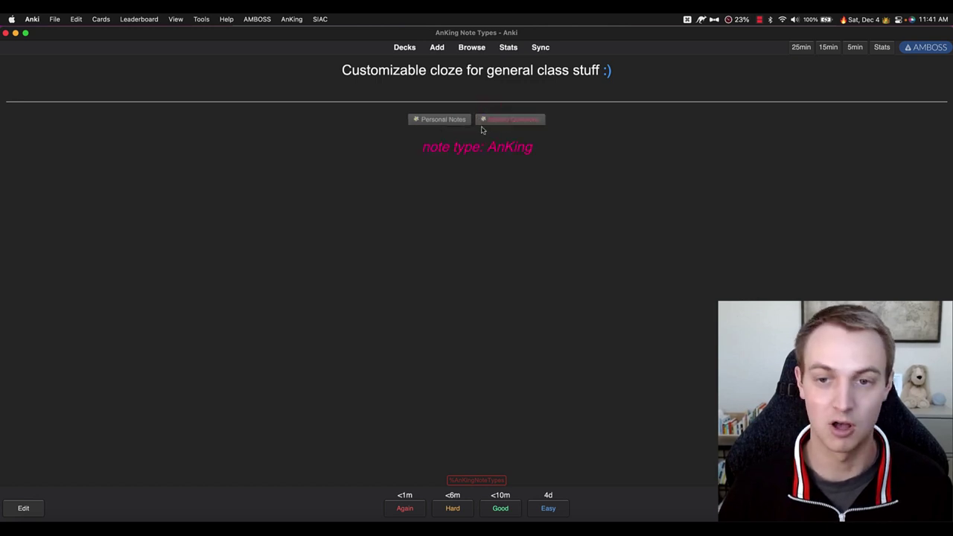
Expand Personal Notes, briefly show and hide Missed Questions below it, and collapse Personal Notes
left_click(462, 121)
left_click(477, 144)
left_click(477, 145)
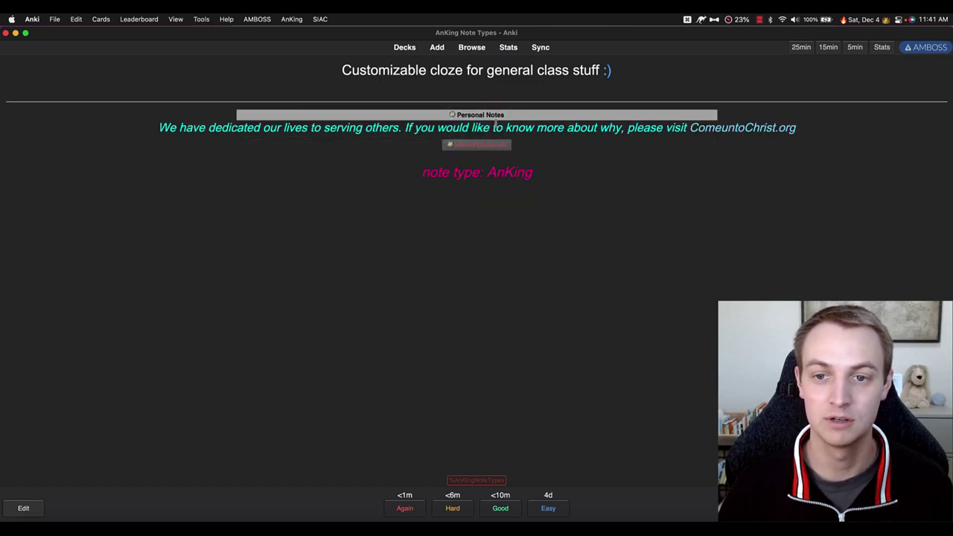
left_click(491, 120)
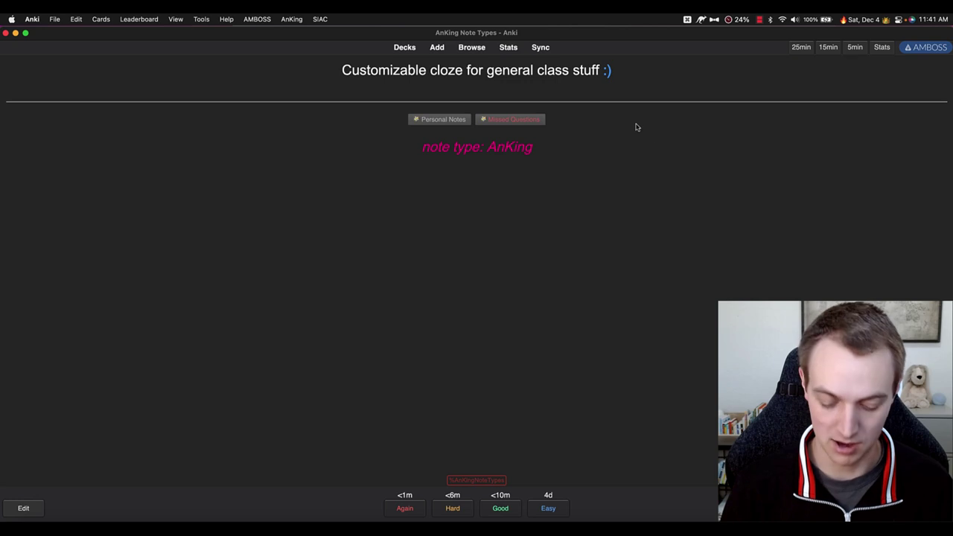
Toggle all of the card's hint fields open and closed together a few times
key("apostrophe")
key("apostrophe")
key("apostrophe")
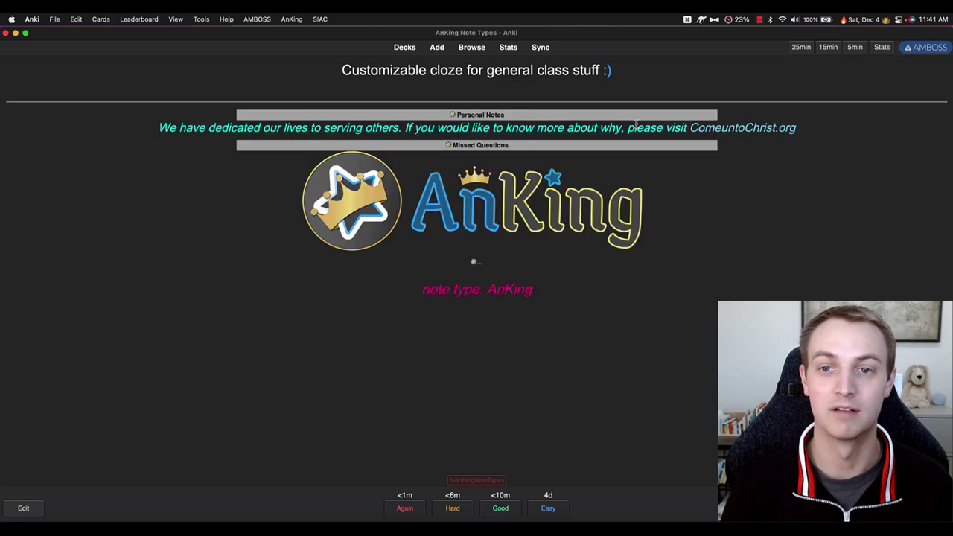
key("apostrophe")
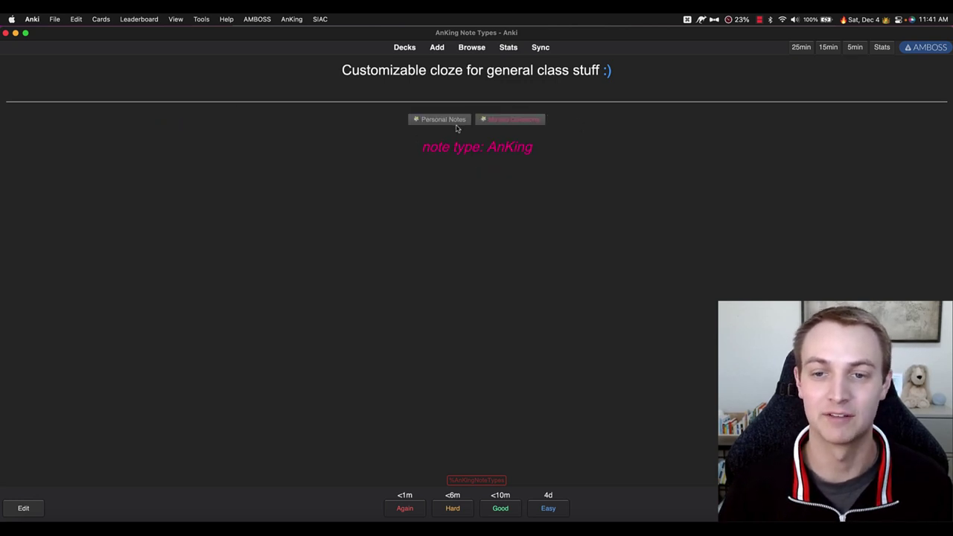
Show and hide the Missed Questions hint, and do the same with Personal Notes
left_click(499, 125)
left_click(498, 134)
left_click(460, 119)
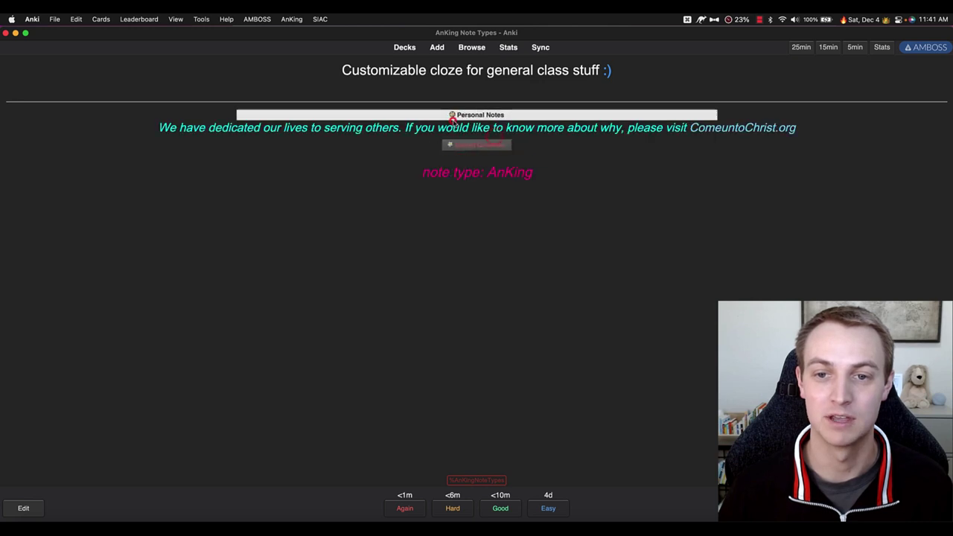
left_click(459, 119)
Open the AnKing Note Types settings for AnKingOverhaul, with the window moved aside from the deck list and enlarged
left_click(290, 19)
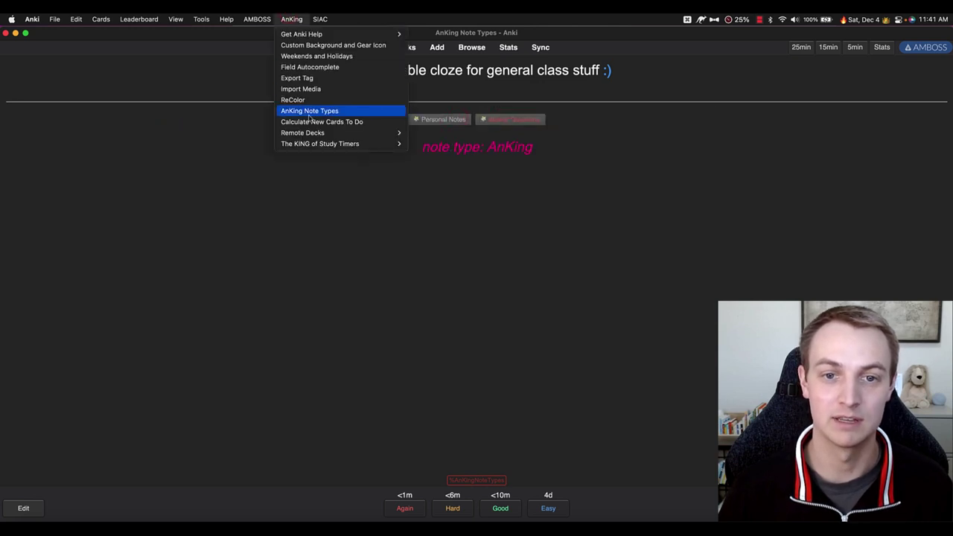
left_click(309, 111)
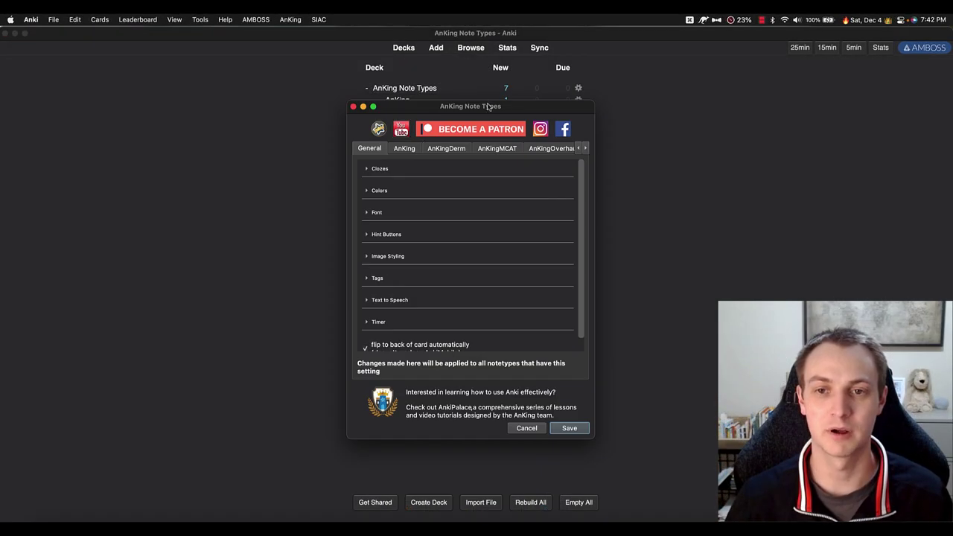
left_click_drag(468, 105, 220, 95)
left_click(298, 138)
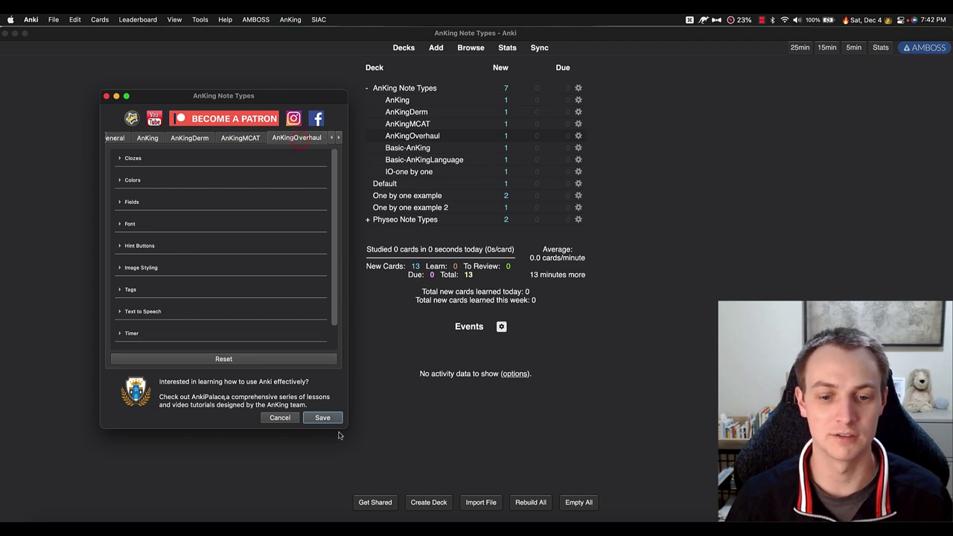
left_click_drag(343, 424, 521, 476)
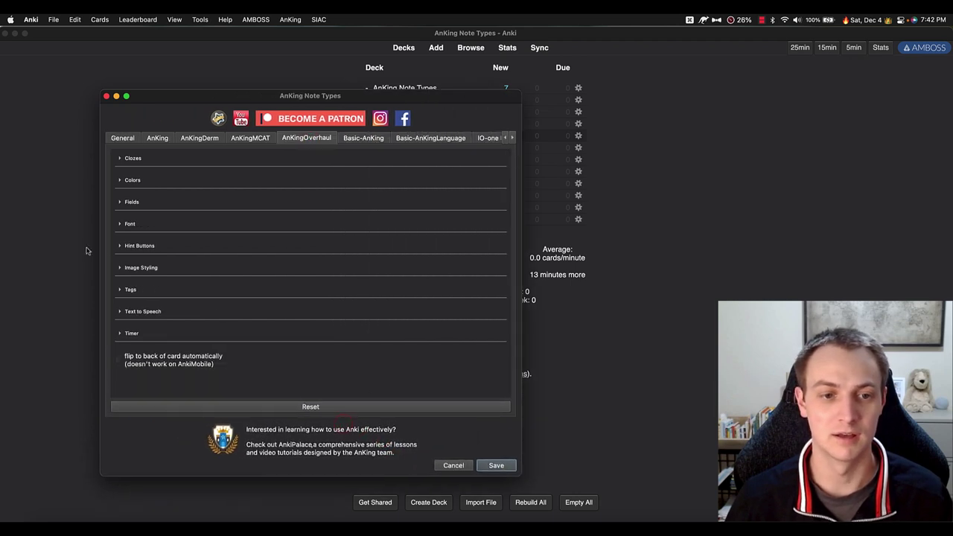
Expand the AnKingOverhaul Fields options, review which fields can be disabled, and collapse them again
left_click(125, 205)
scroll(127, 207, "down", 3)
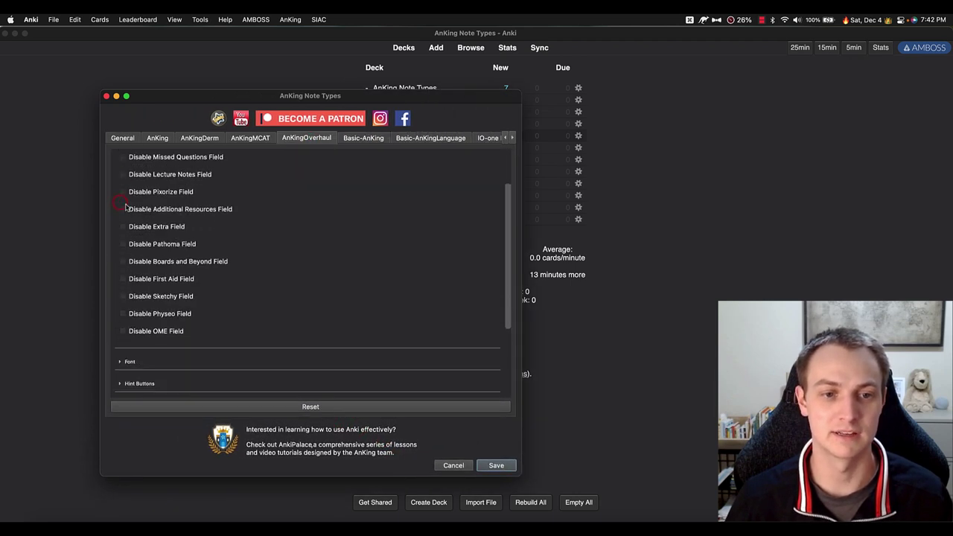
scroll(128, 226, "up", 2)
scroll(128, 225, "down", 1)
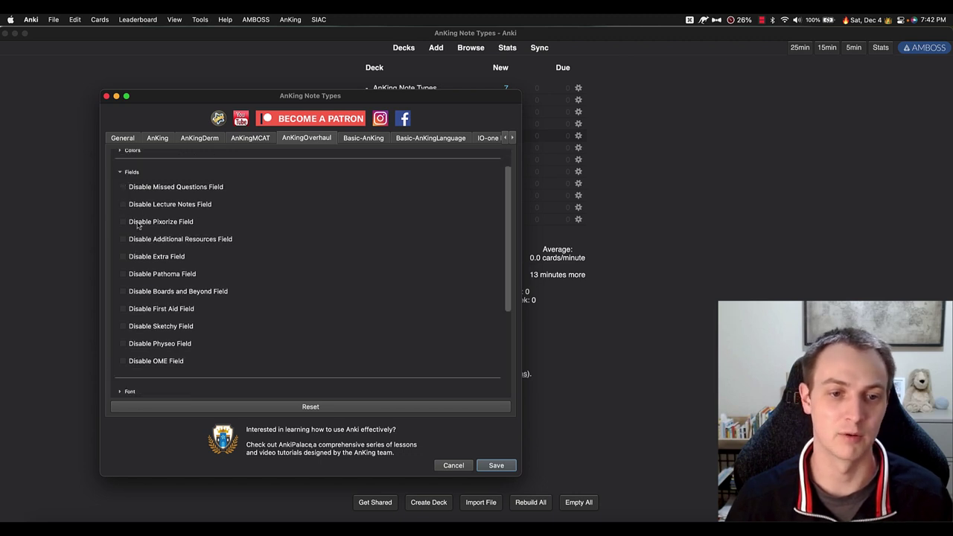
left_click(120, 172)
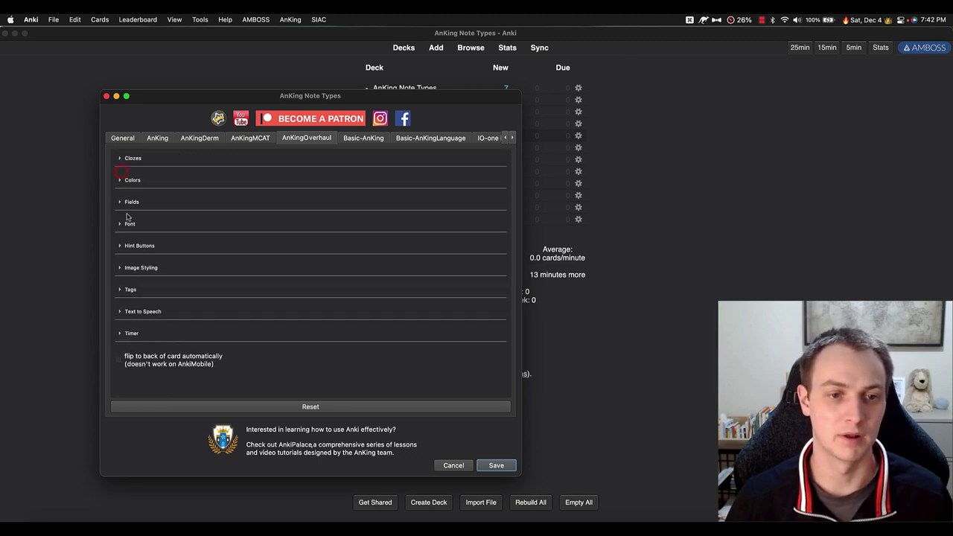
Enable Auto Reveal Lecture Notes in the AnKingOverhaul Hint Buttons options and save the settings
left_click(130, 247)
scroll(128, 250, "down", 3)
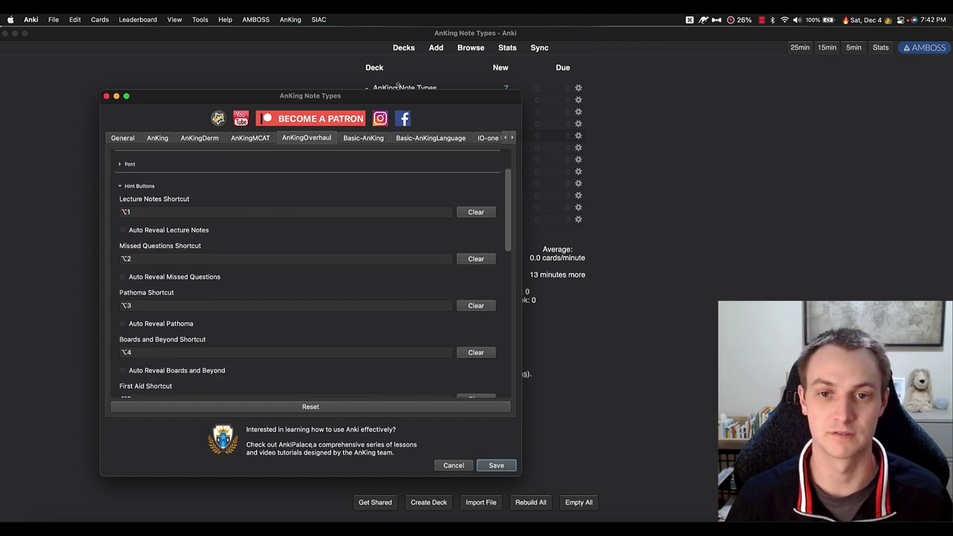
left_click_drag(394, 101, 328, 77)
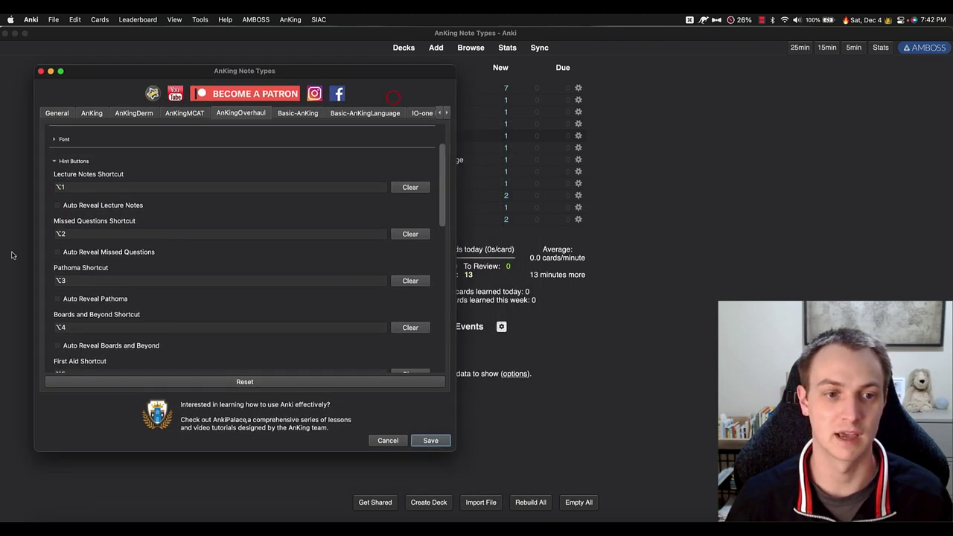
left_click(57, 205)
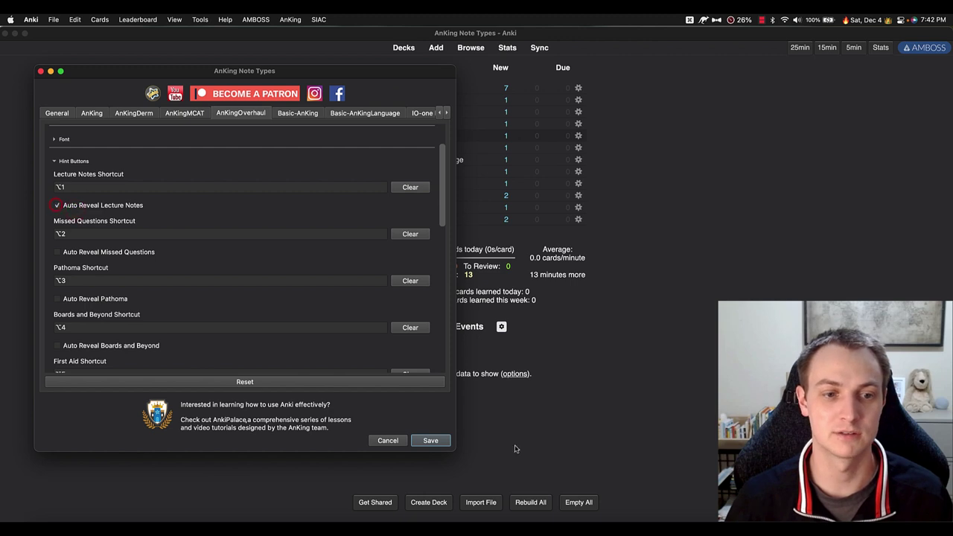
left_click(429, 440)
Study the AnKingOverhaul deck and show the answer side of its card
left_click(413, 136)
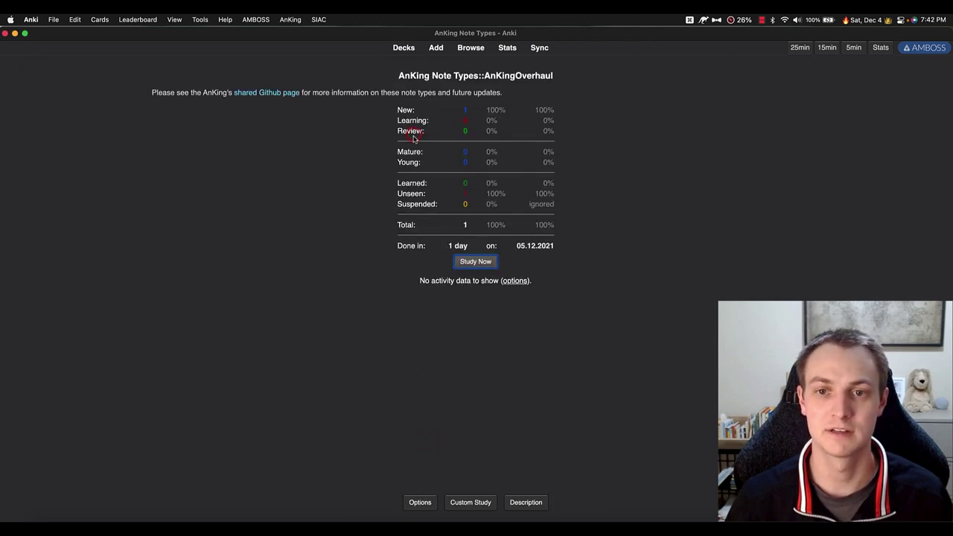
left_click(478, 261)
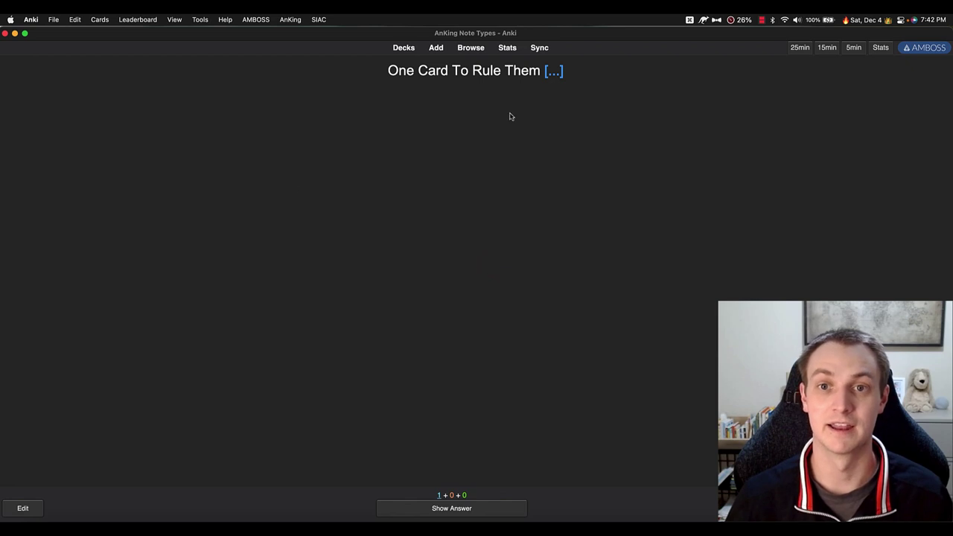
key("space")
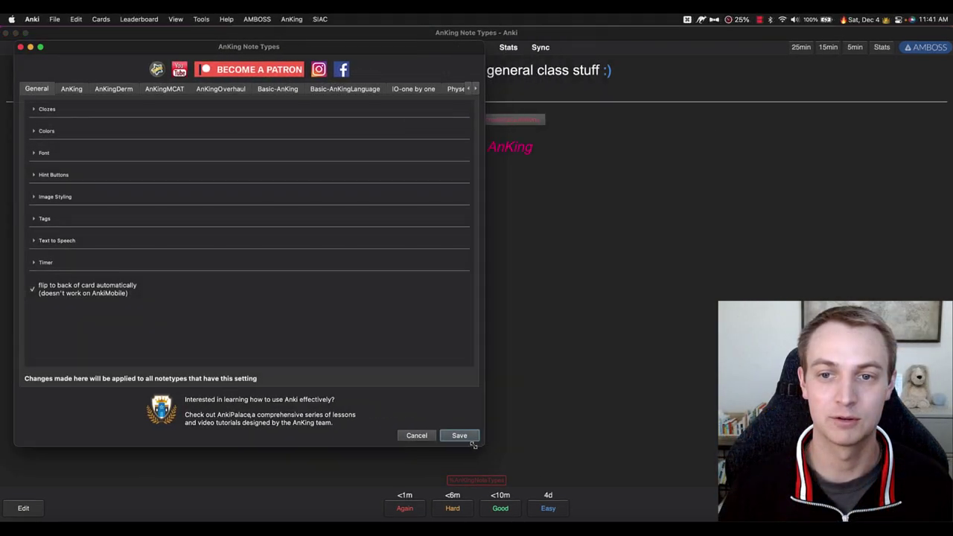
Narrow and reposition the settings window beside the card, then review the General Colors options for day and night mode
left_click_drag(474, 445, 455, 442)
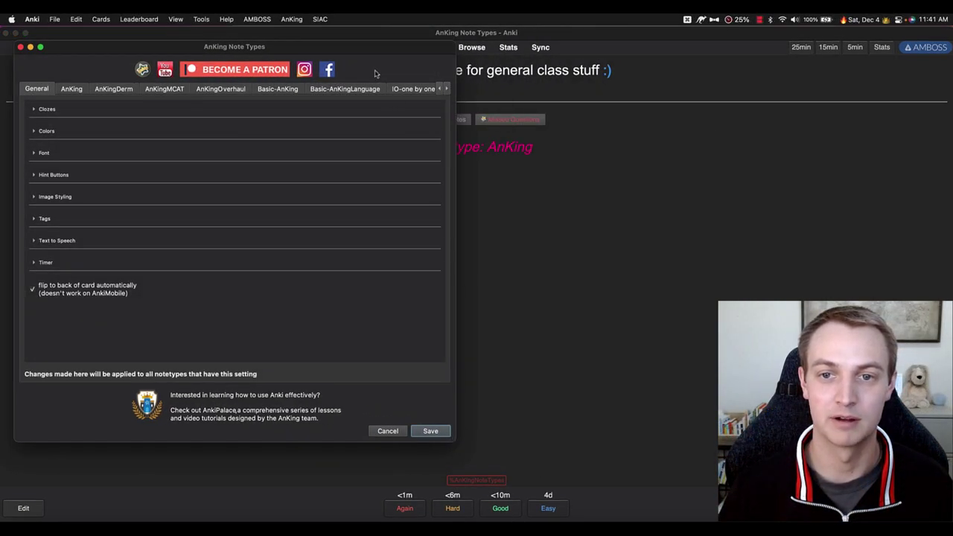
left_click_drag(376, 55, 366, 85)
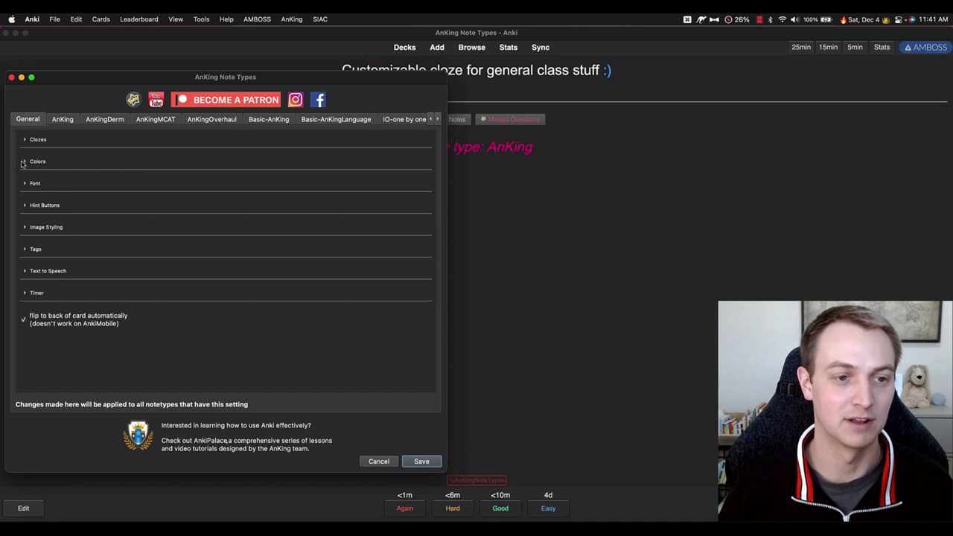
left_click(26, 161)
scroll(68, 171, "down", 1)
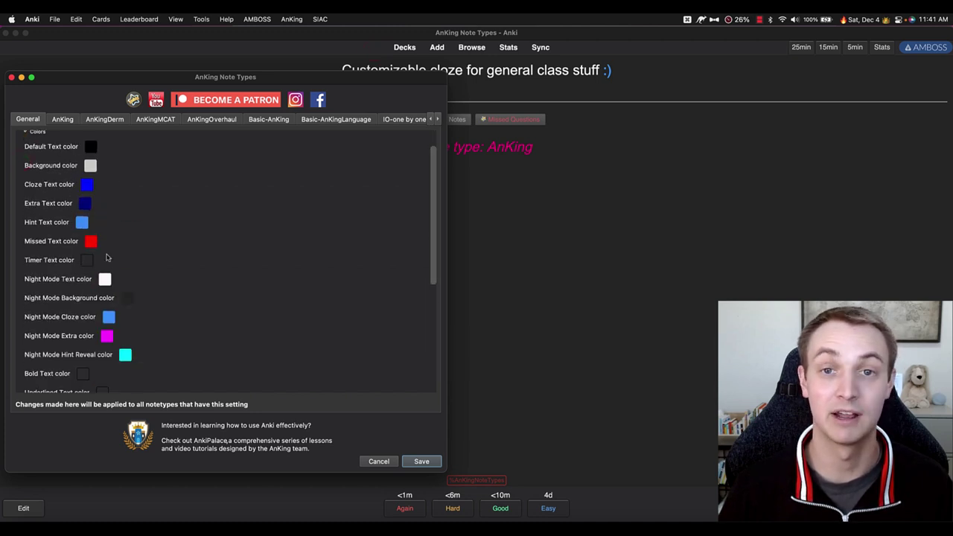
scroll(43, 284, "down", 3)
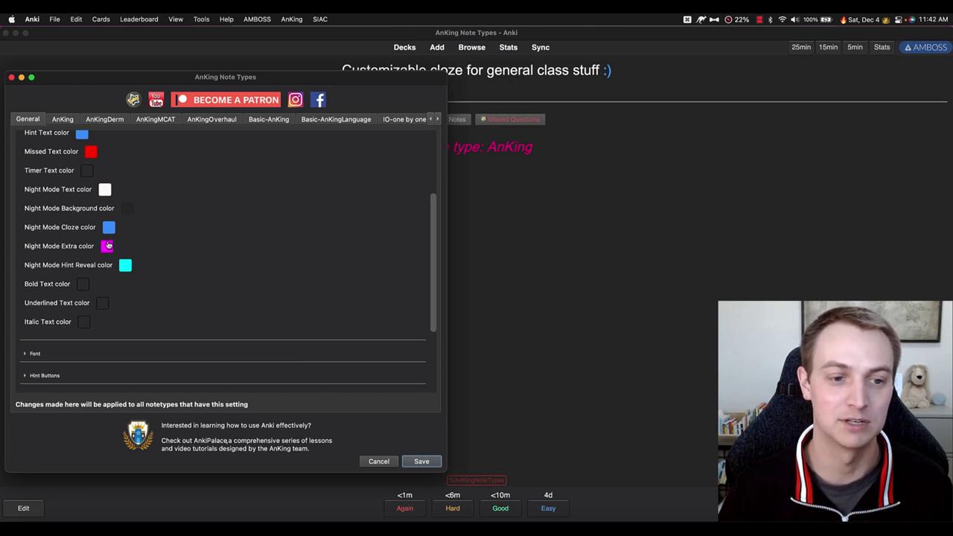
scroll(119, 246, "down", 3)
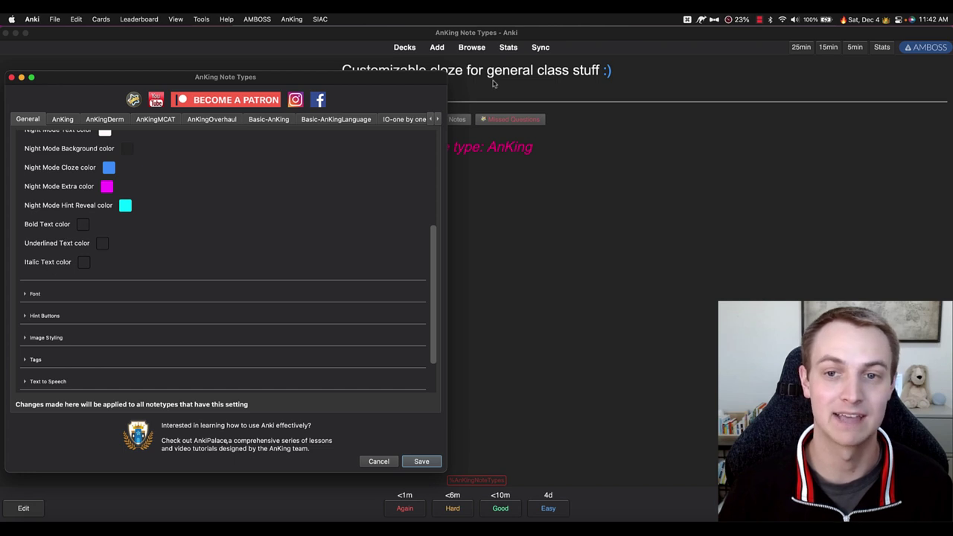
scroll(69, 261, "up", 6)
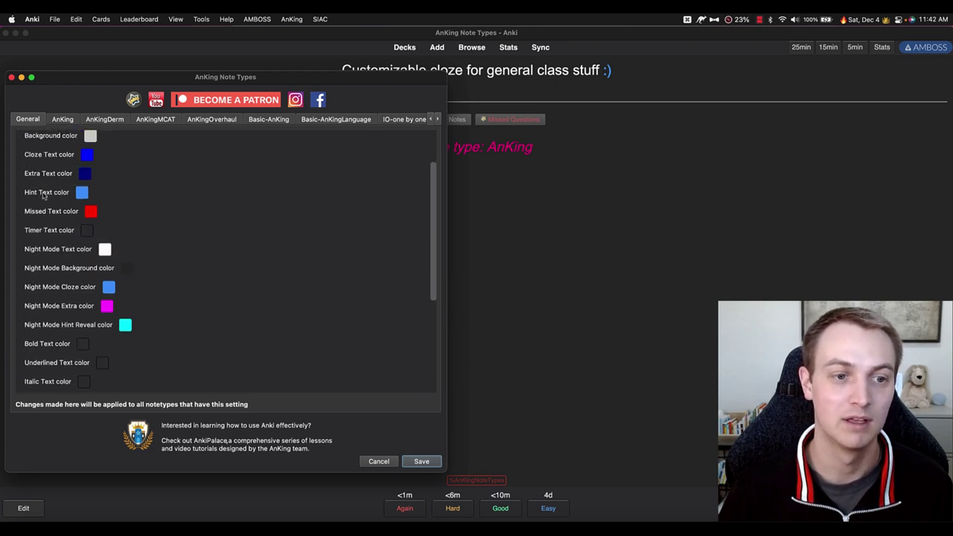
Open the color picker for Default Text color, bring it beside the color options, and close it without choosing a color
left_click(91, 177)
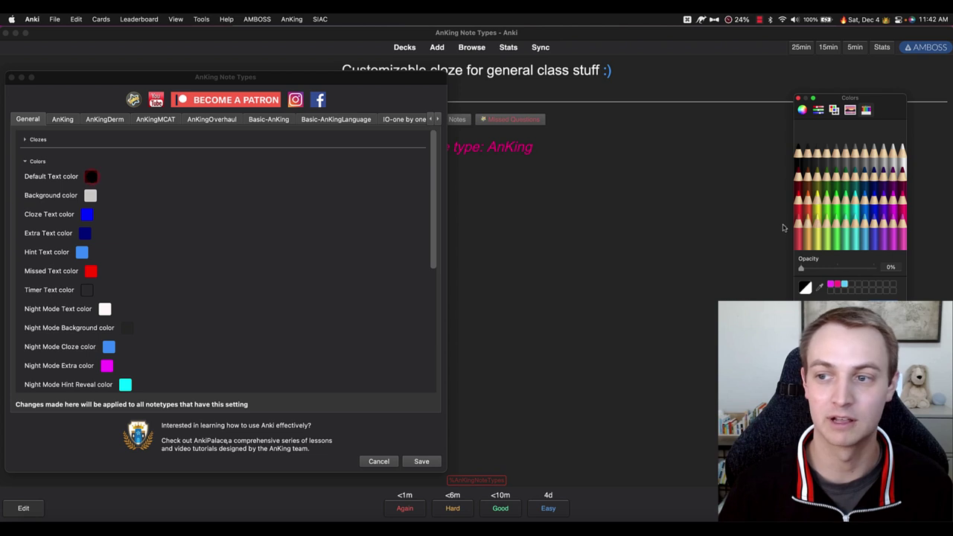
left_click_drag(897, 99, 388, 126)
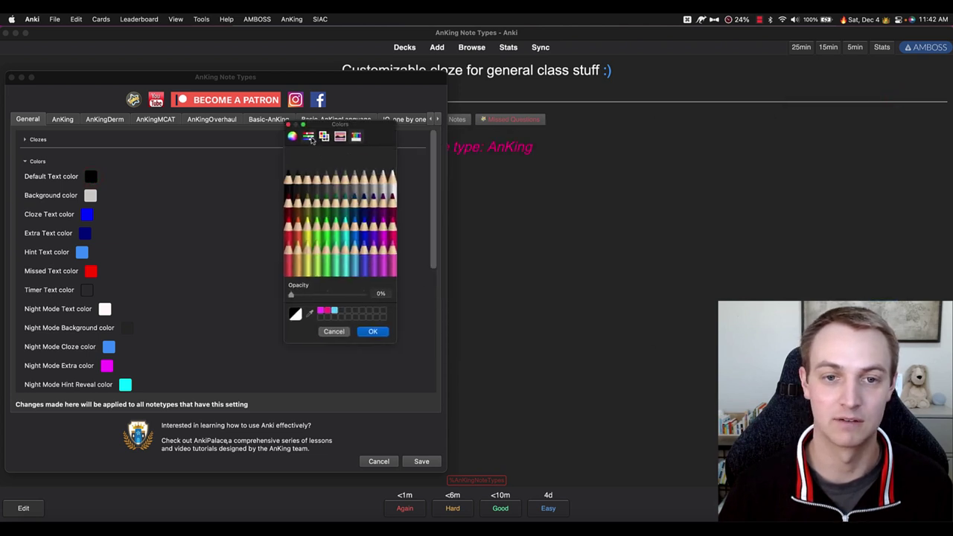
left_click(289, 125)
Collapse the Colors options, then expand the Clozes options to review the cloze shortcuts and collapse them again
left_click(25, 161)
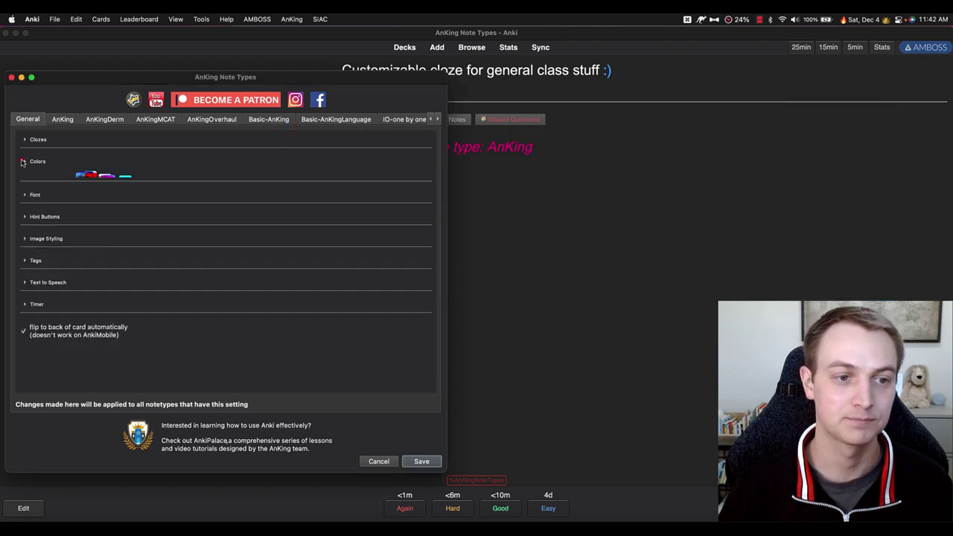
left_click(26, 141)
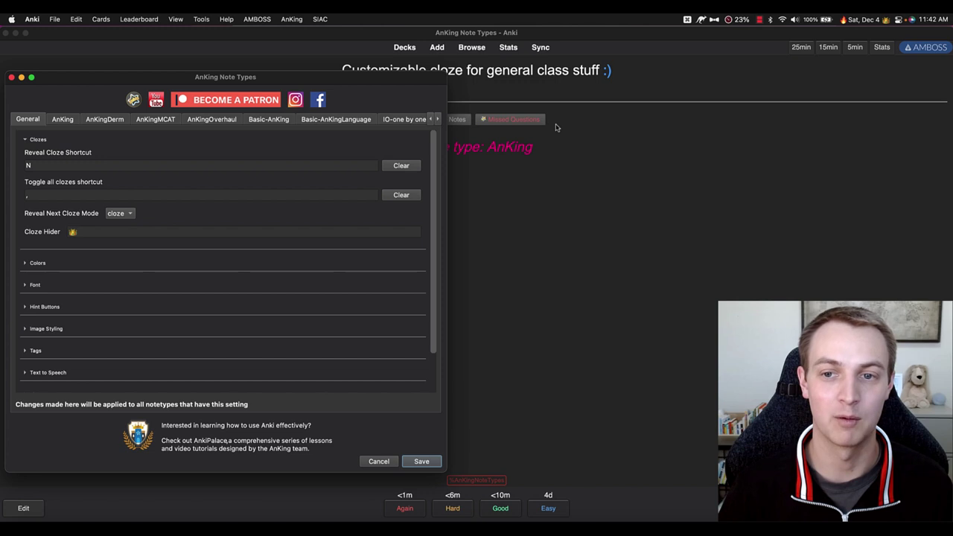
left_click(26, 140)
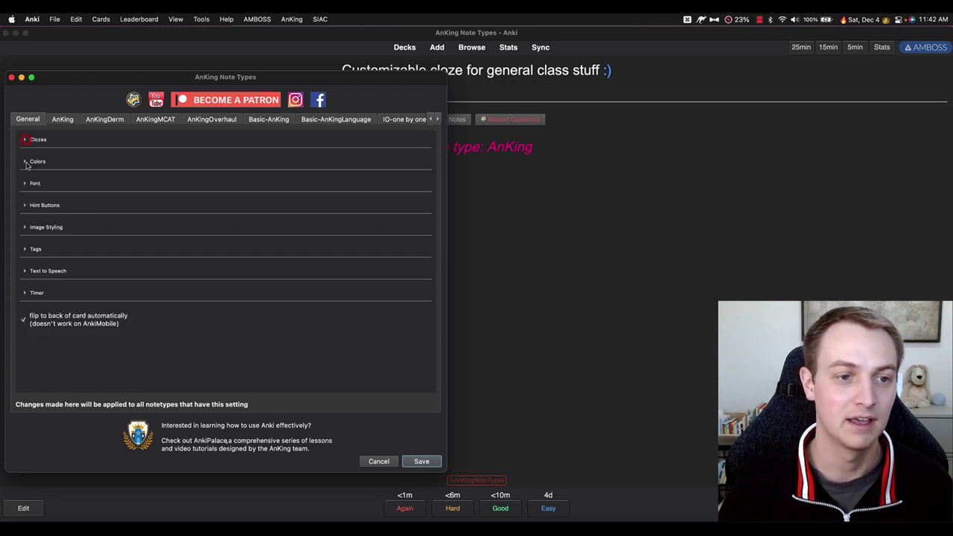
Set the general Font Size to 16 and save the settings
left_click(26, 184)
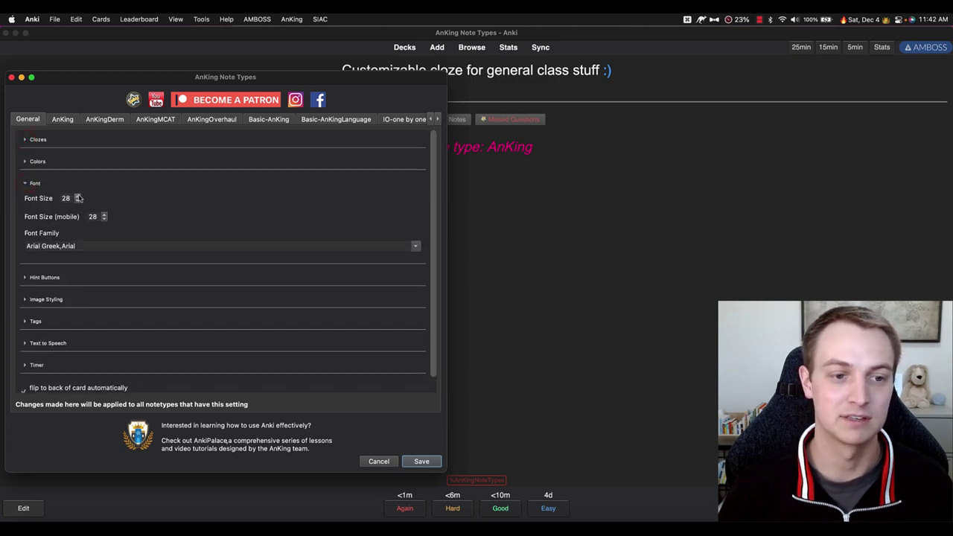
left_click(78, 201)
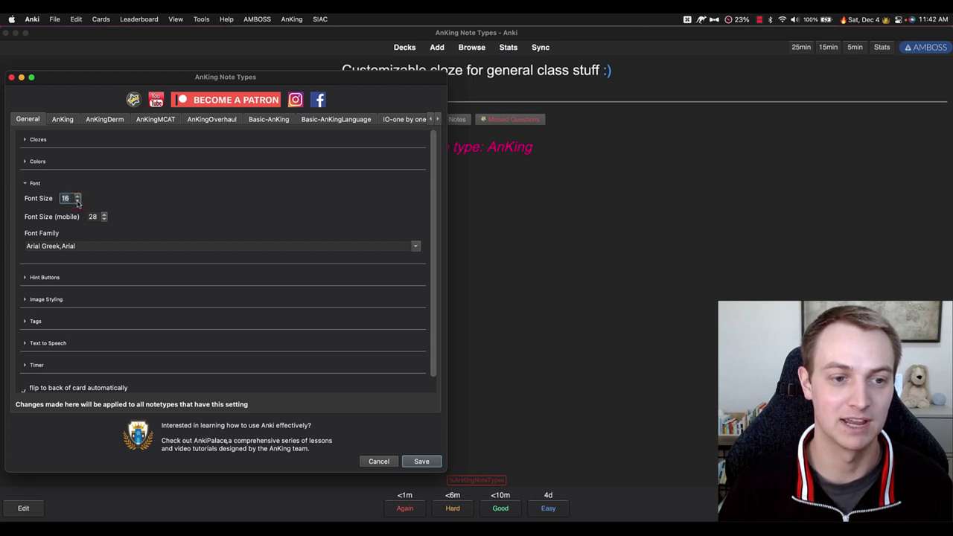
left_click(427, 463)
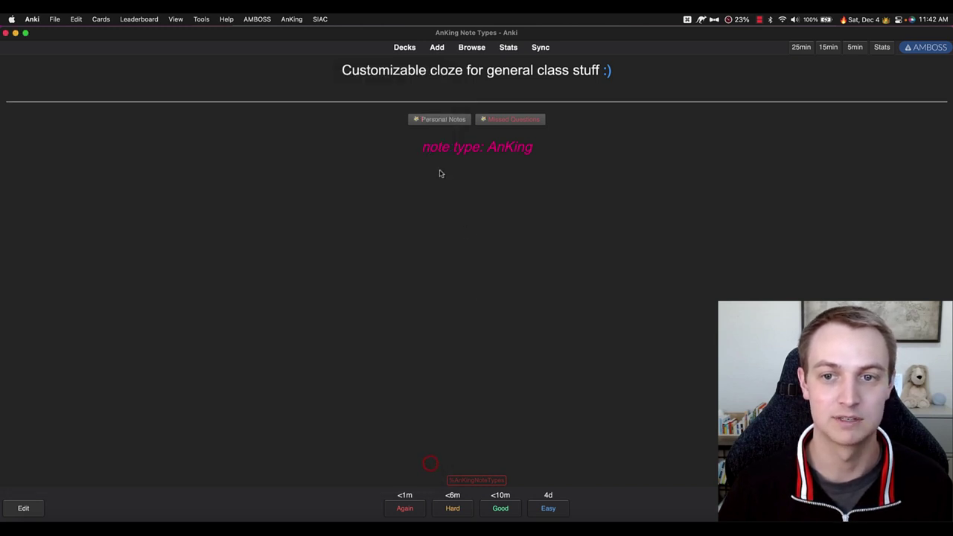
Return to the deck list and reopen the AnKing deck's card to check its text size
key("d")
left_click(390, 99)
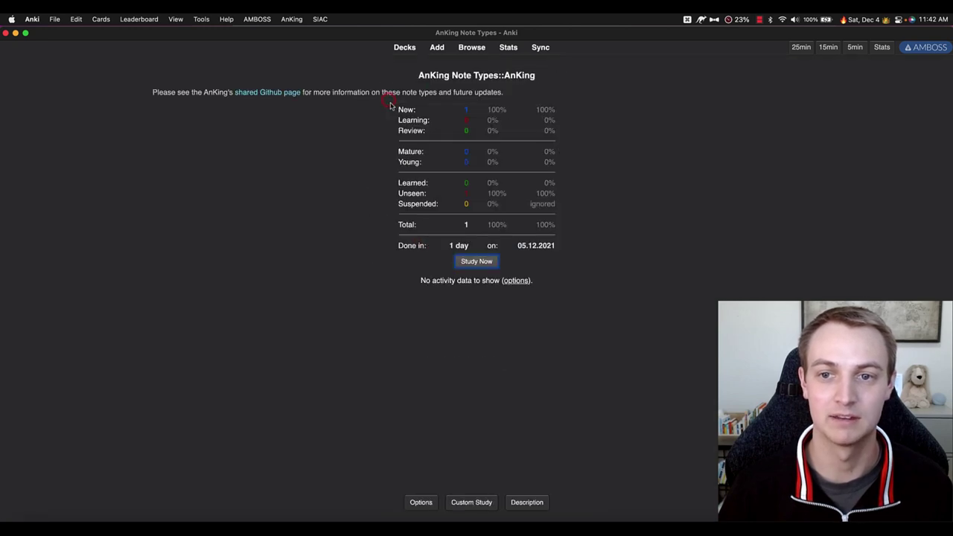
key("s")
Reopen the AnKing Note Types settings and set the general Font Size to 28
left_click(291, 19)
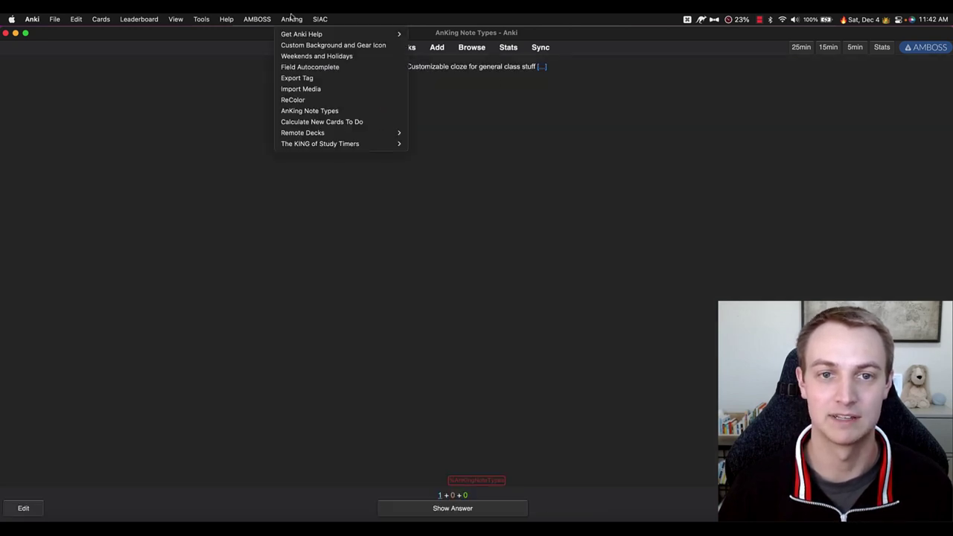
left_click(303, 110)
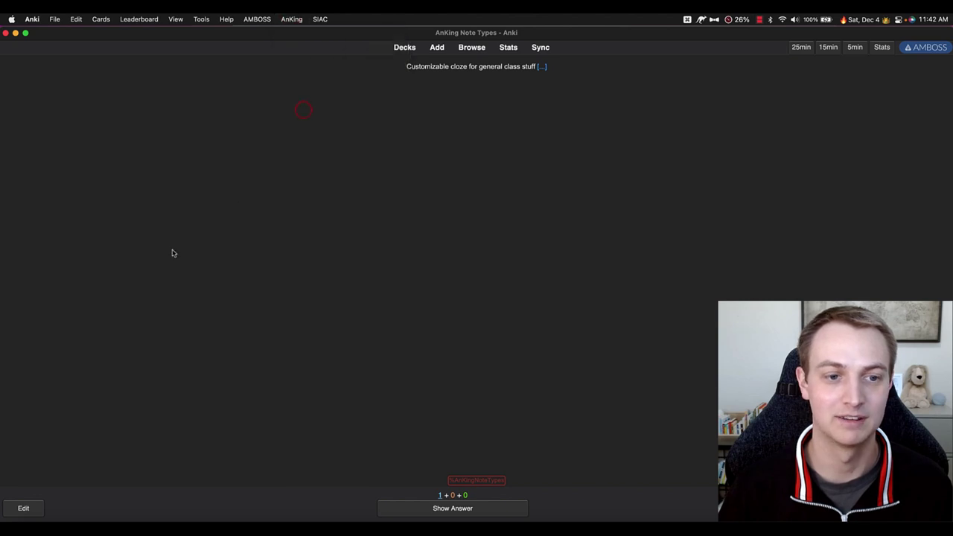
left_click(26, 183)
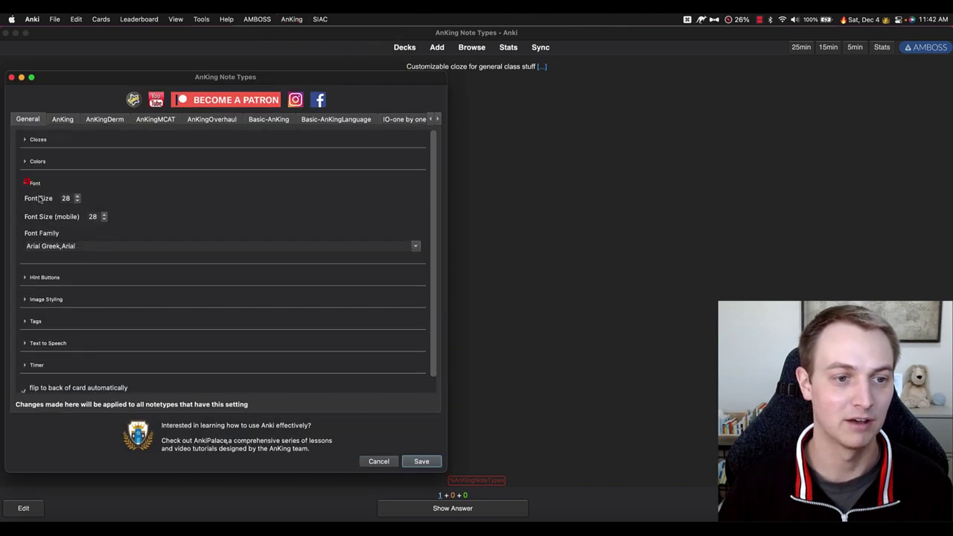
left_click(67, 199)
type("28")
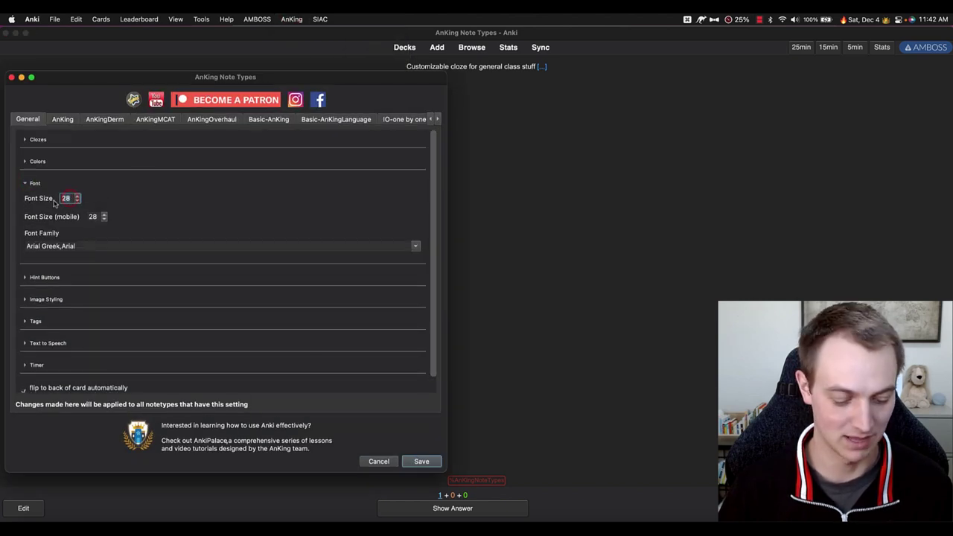
left_click(108, 199)
Review the remaining Font options, then the Hint Buttons and Image Styling options, collapsing each section before the next
scroll(87, 239, "down", 1)
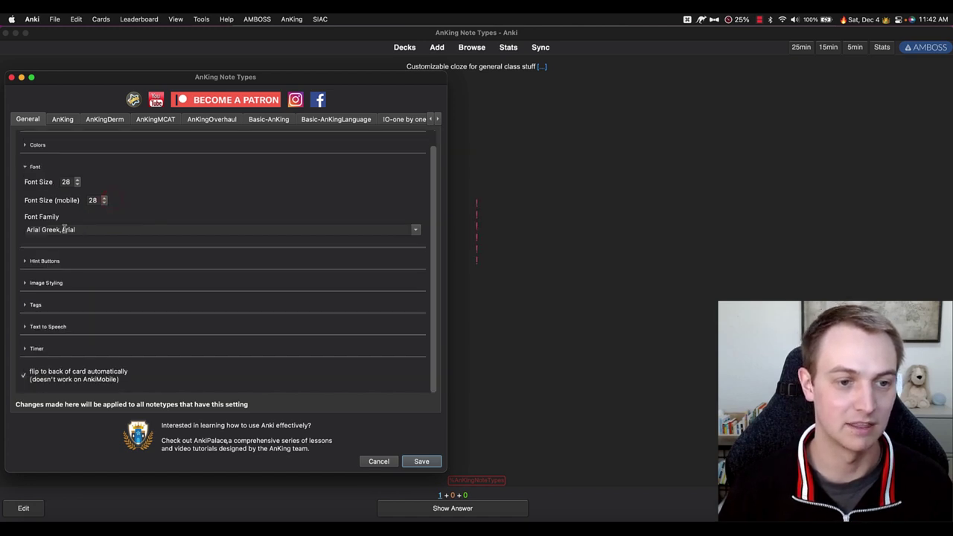
left_click(29, 170)
left_click(38, 207)
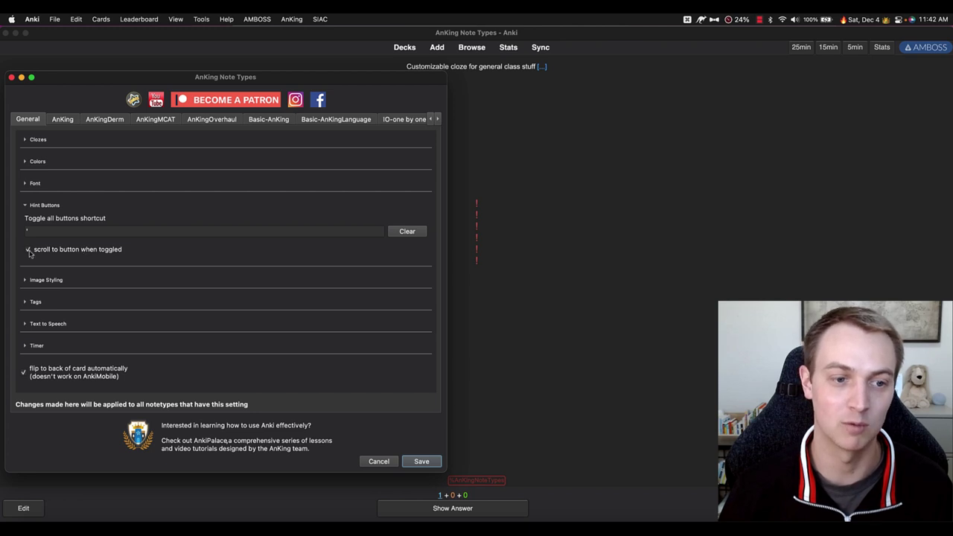
left_click(30, 207)
left_click(29, 228)
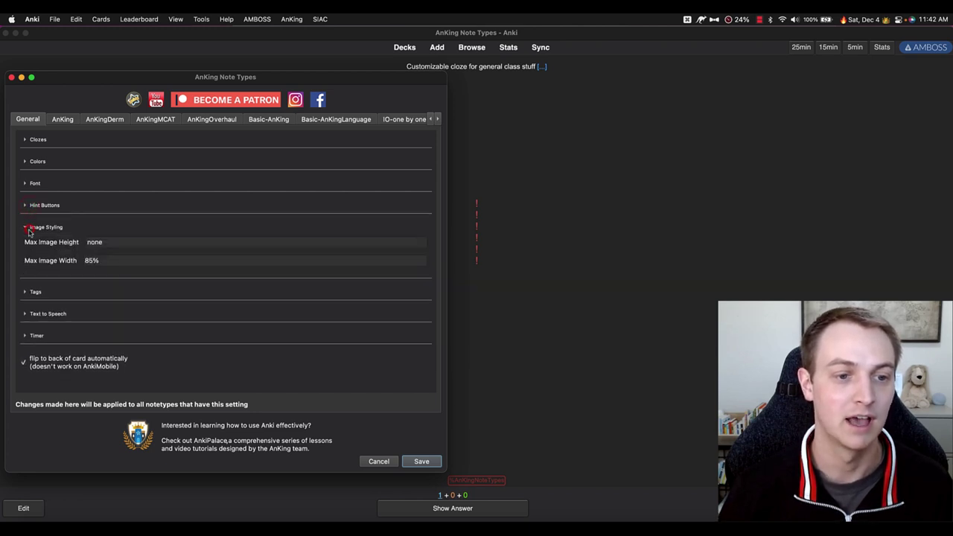
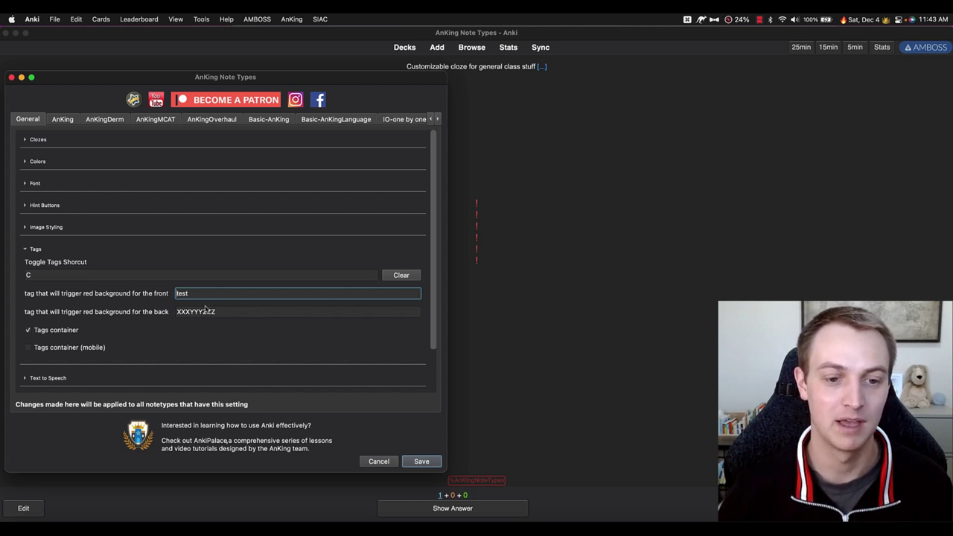
Save the note type settings and reopen the AnKing deck's card to check the restored font size
left_click(435, 465)
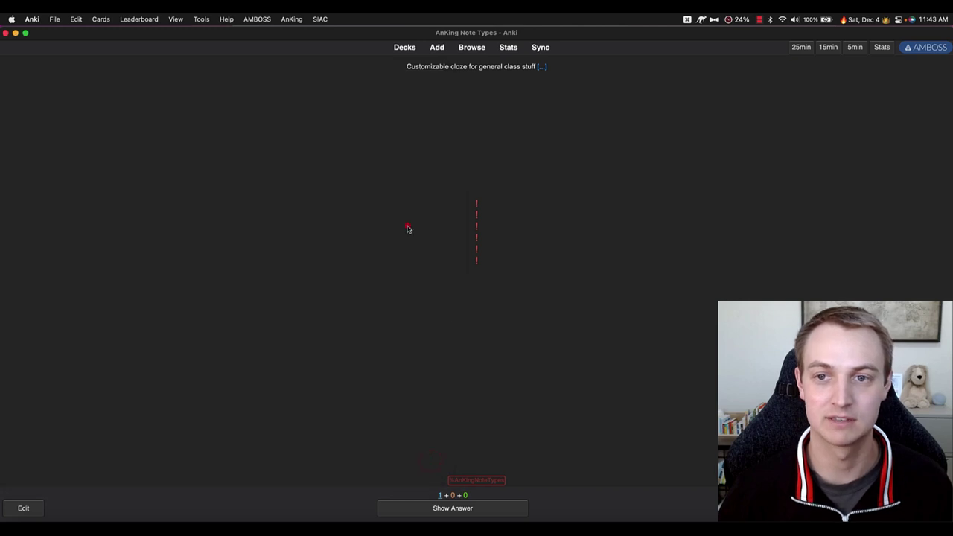
left_click(400, 99)
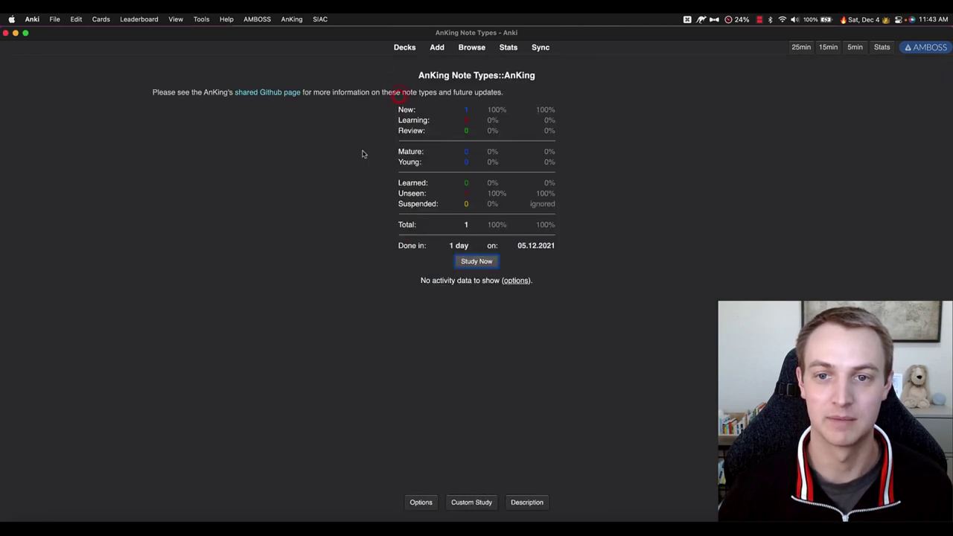
key("s")
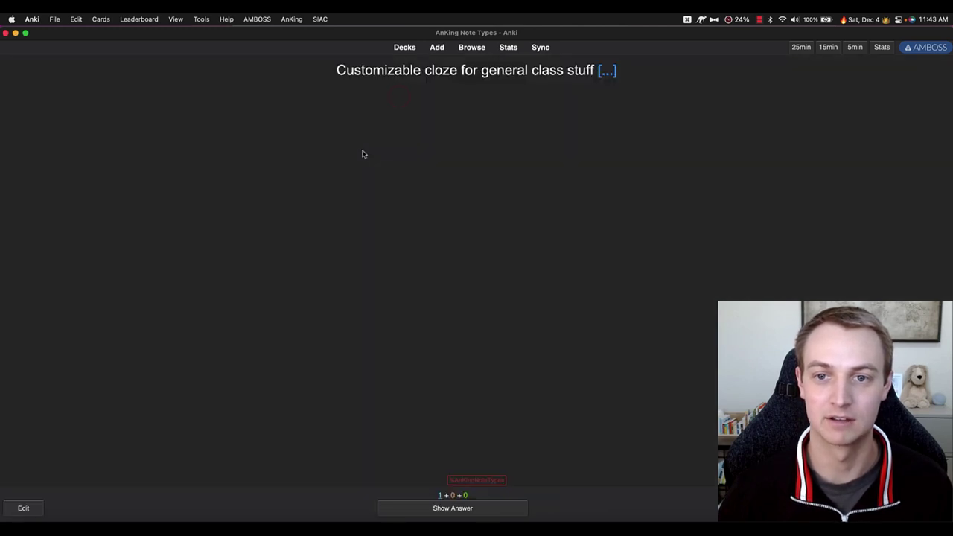
Look up the card's %AnKingNoteTypes tag in the card browser and close the browser again
left_click(480, 483)
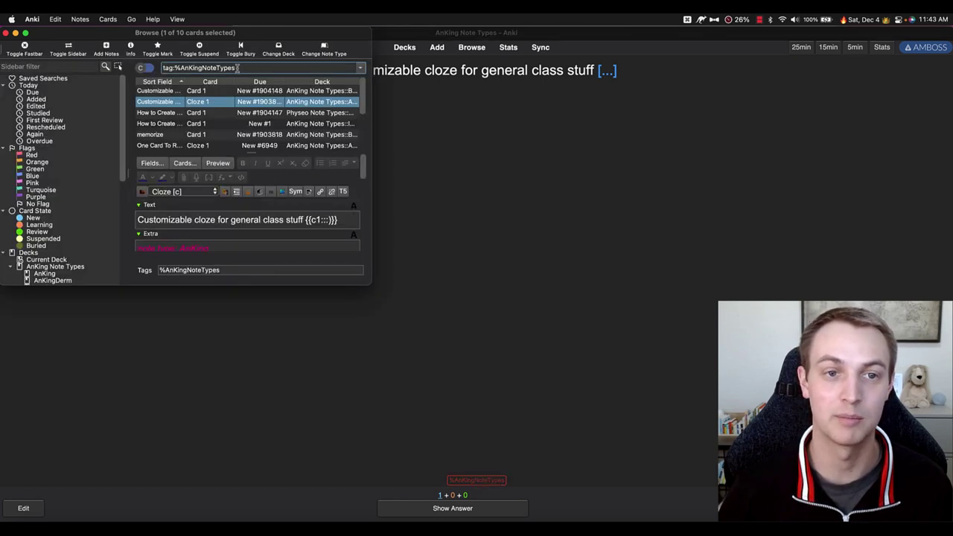
left_click(6, 34)
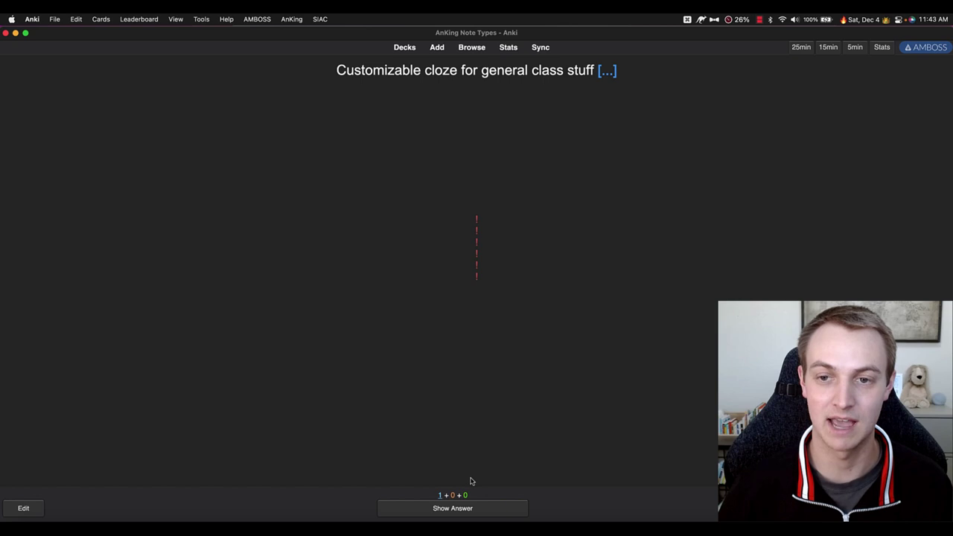
mouse_move(463, 496)
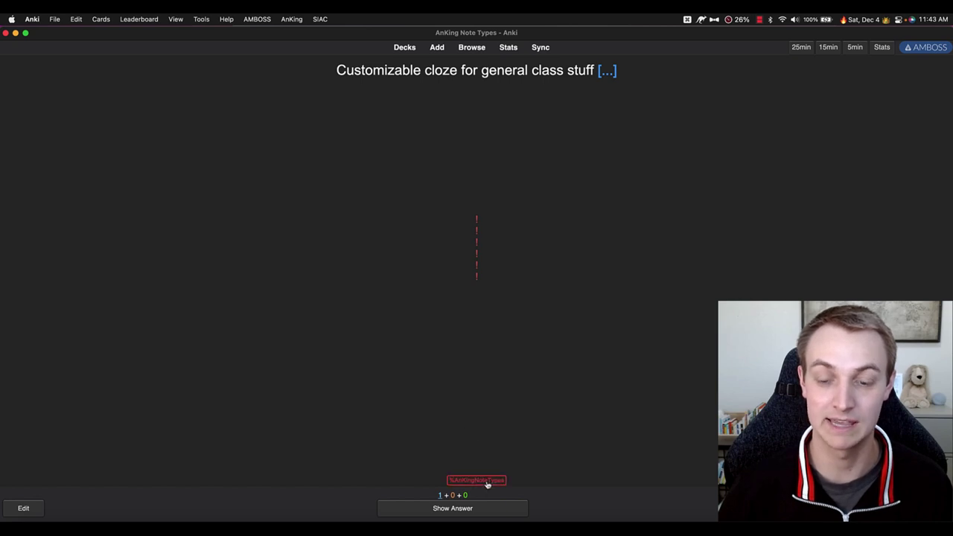
Add the tag testTag to the current card after its %AnKingNoteTypes tag
key("e")
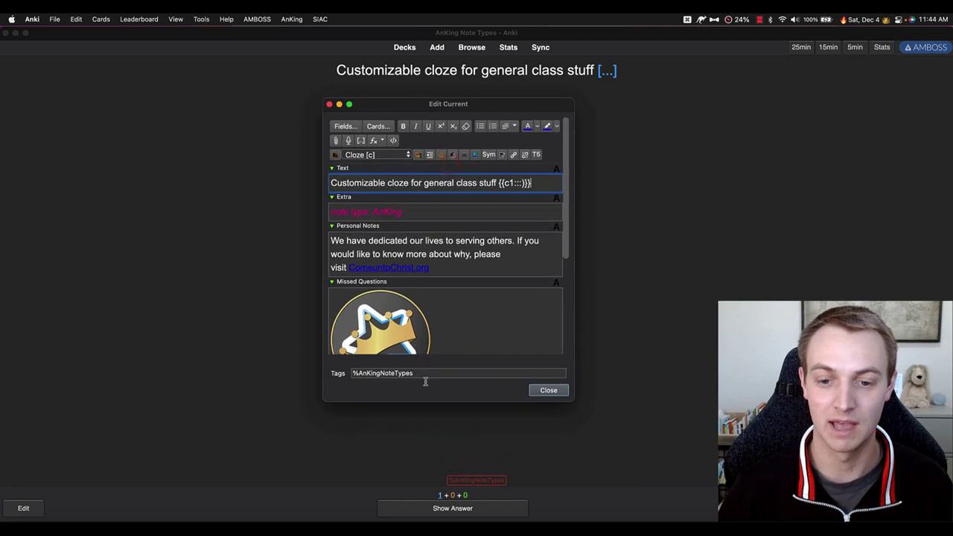
left_click(426, 372)
type("test")
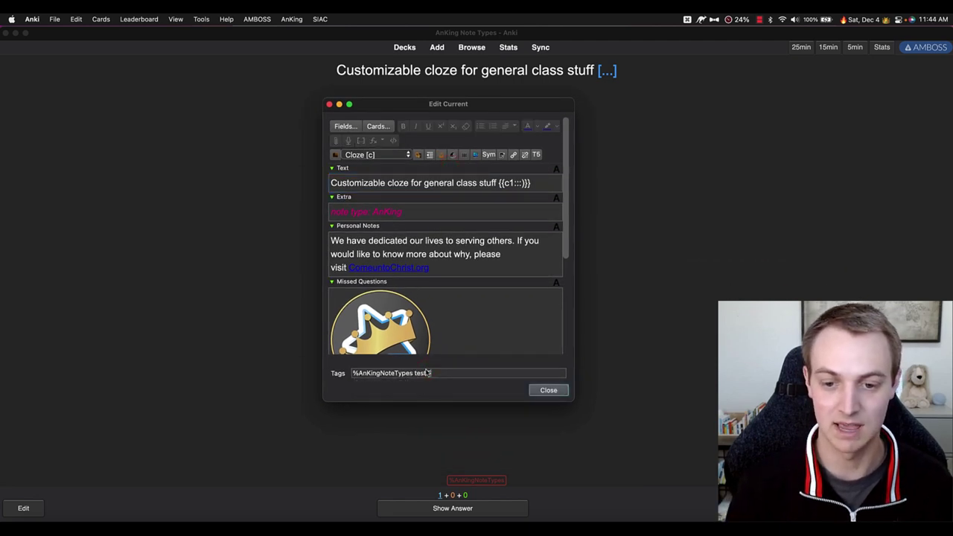
type("Tag")
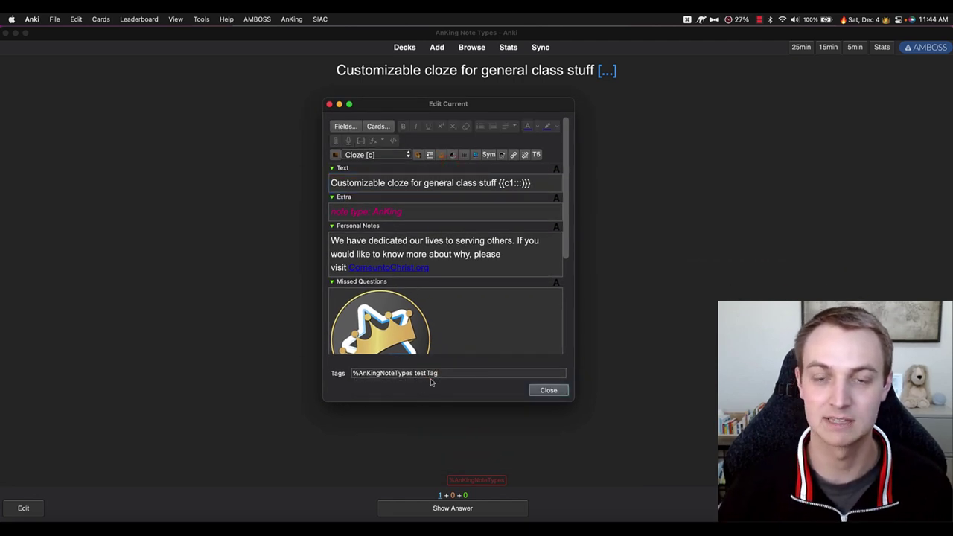
left_click(548, 391)
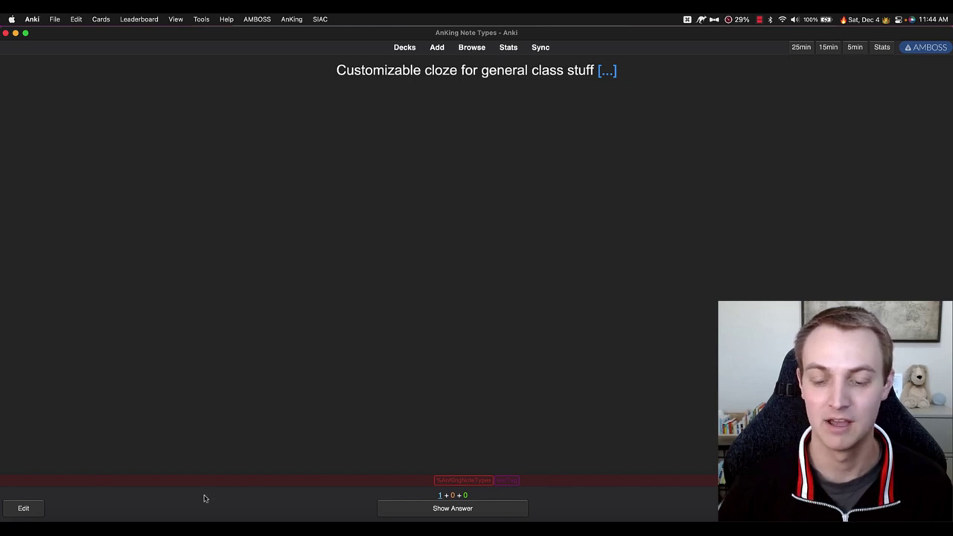
Show the card's answer to check the tags there, and reopen the AnKing deck's card from the deck list
key("space")
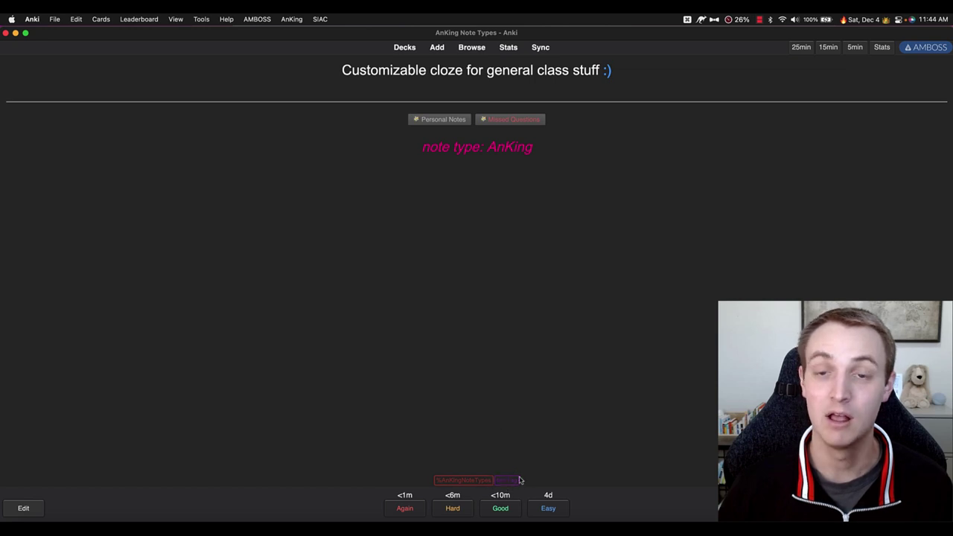
key("d")
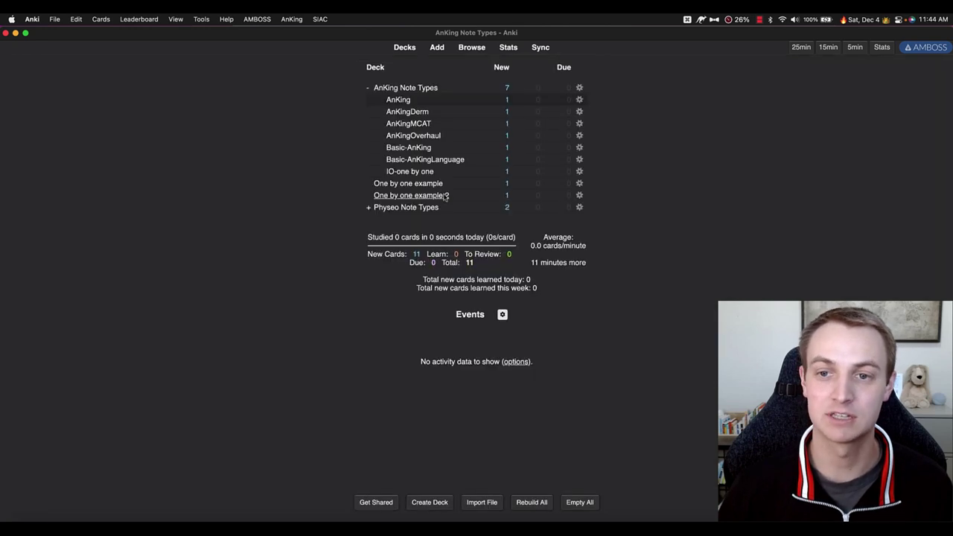
left_click(399, 99)
key("s")
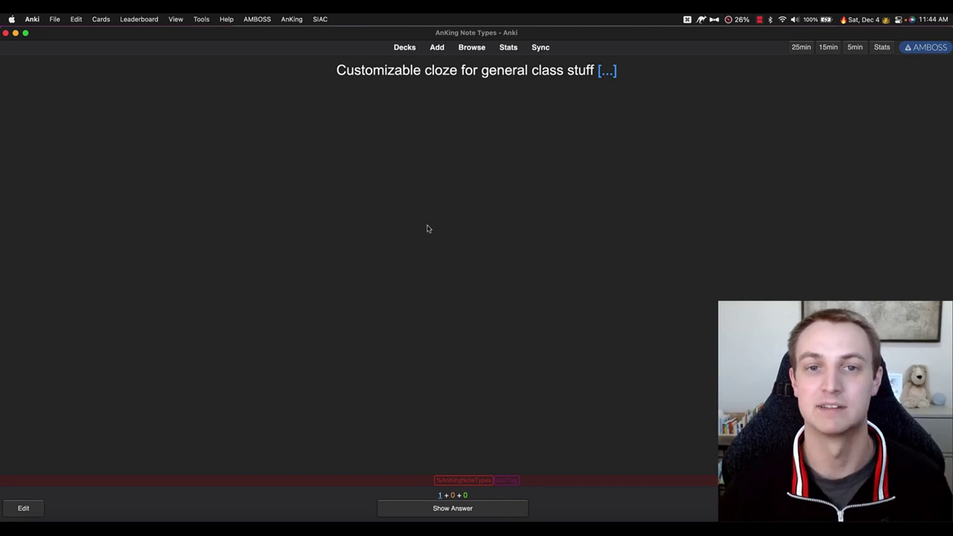
Open the AnKing Note Types settings and set the general timer duration to 2 seconds
left_click(292, 20)
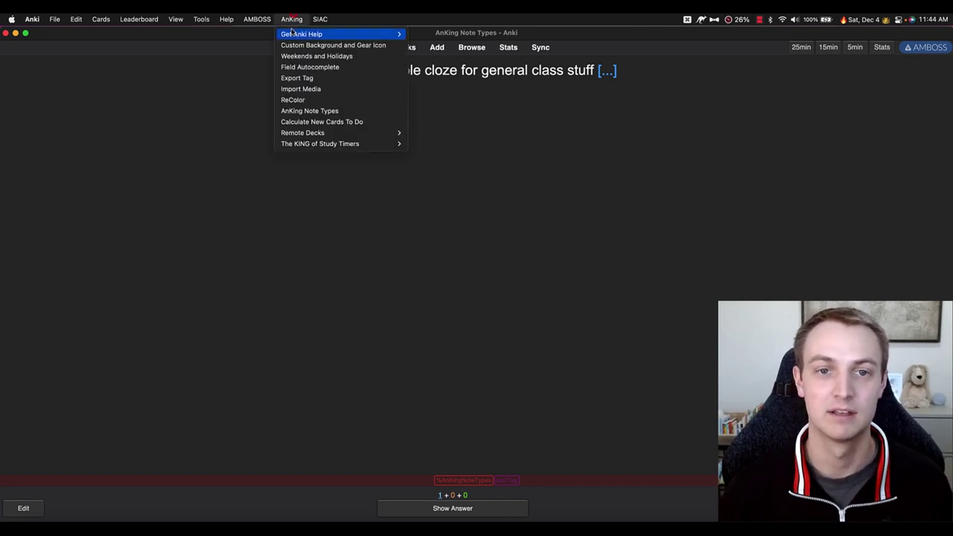
left_click(315, 112)
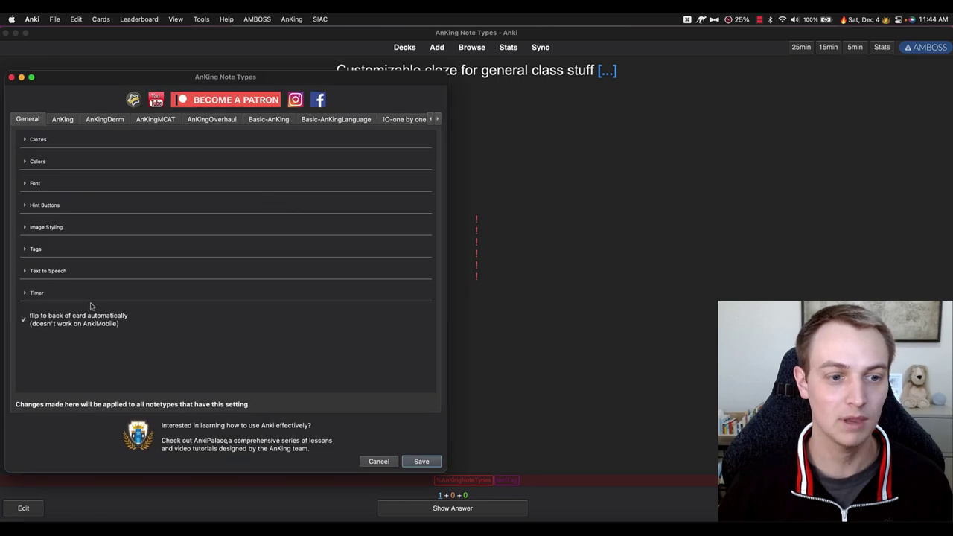
left_click(25, 294)
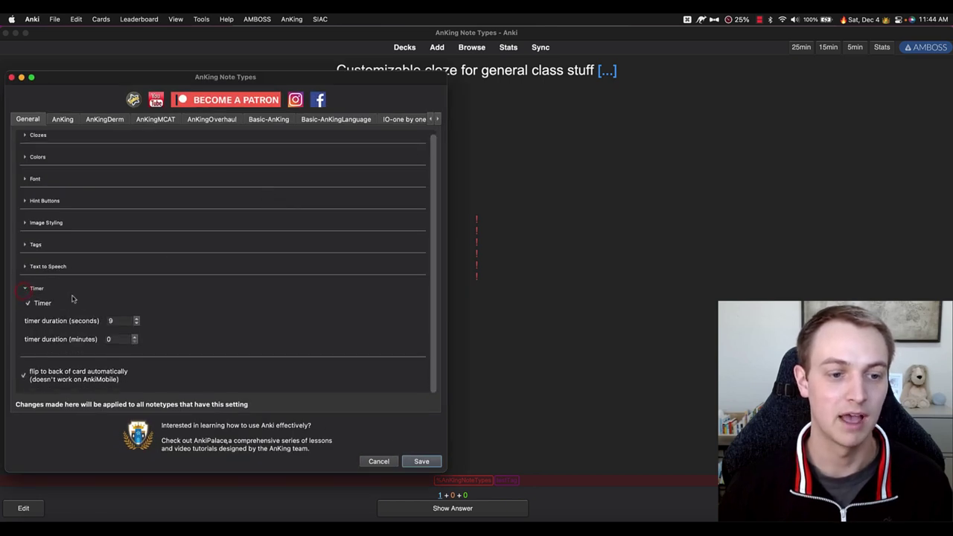
left_click_drag(118, 319, 97, 320)
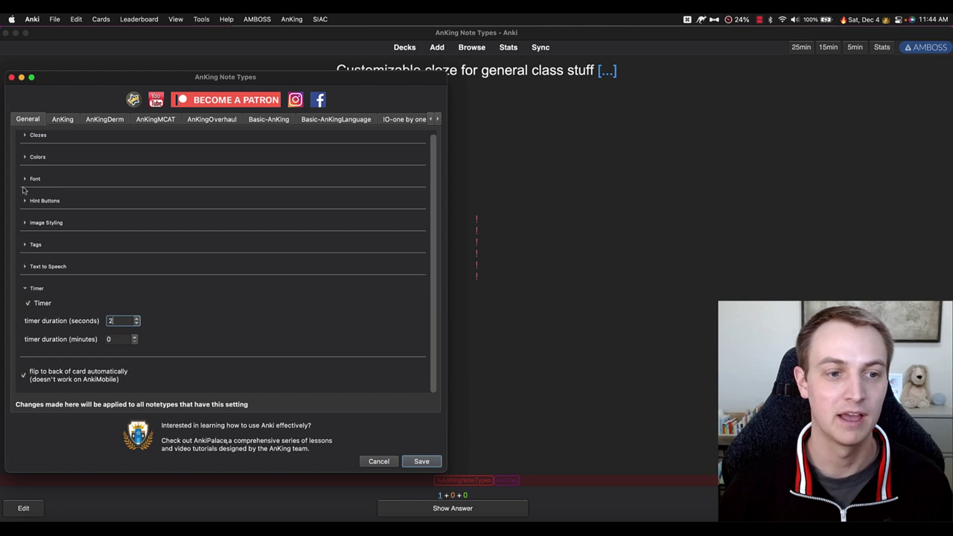
Set the general Timer Text color to Maraschino red and save the note type settings
left_click(25, 158)
scroll(64, 224, "down", 2)
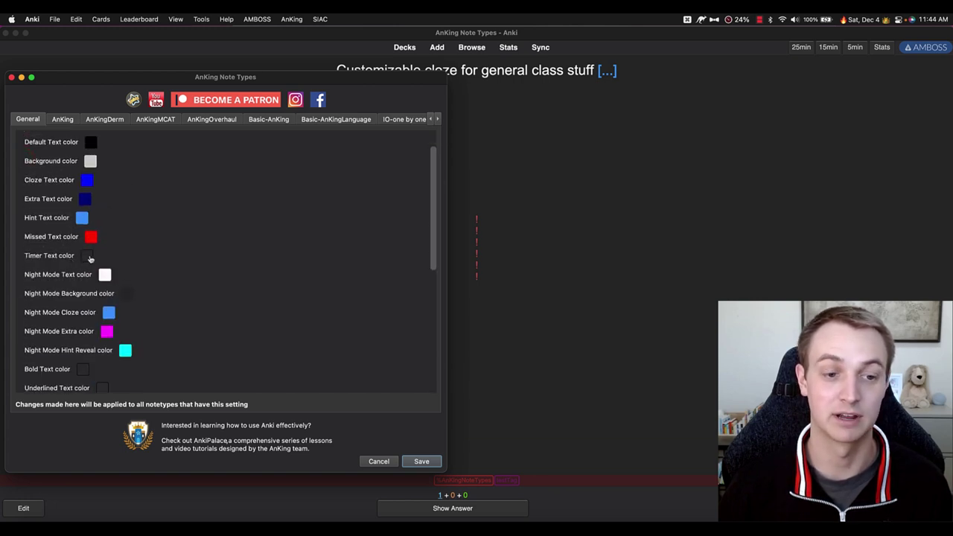
left_click(90, 259)
left_click(292, 225)
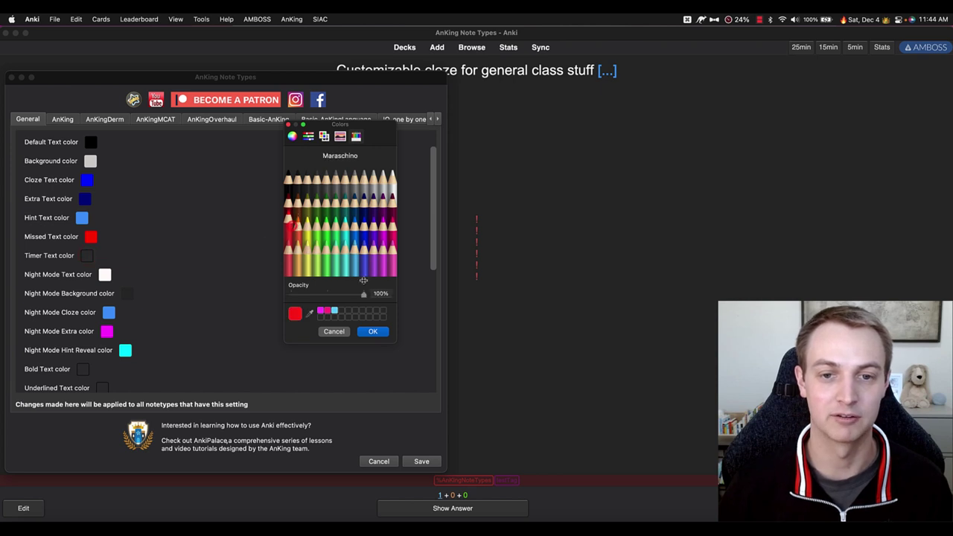
left_click(372, 332)
scroll(223, 313, "down", 10)
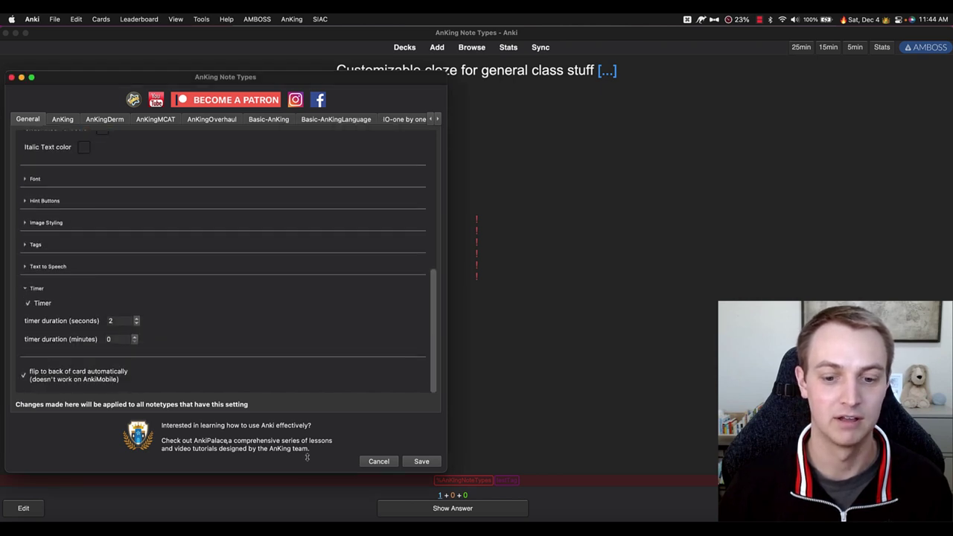
left_click(421, 462)
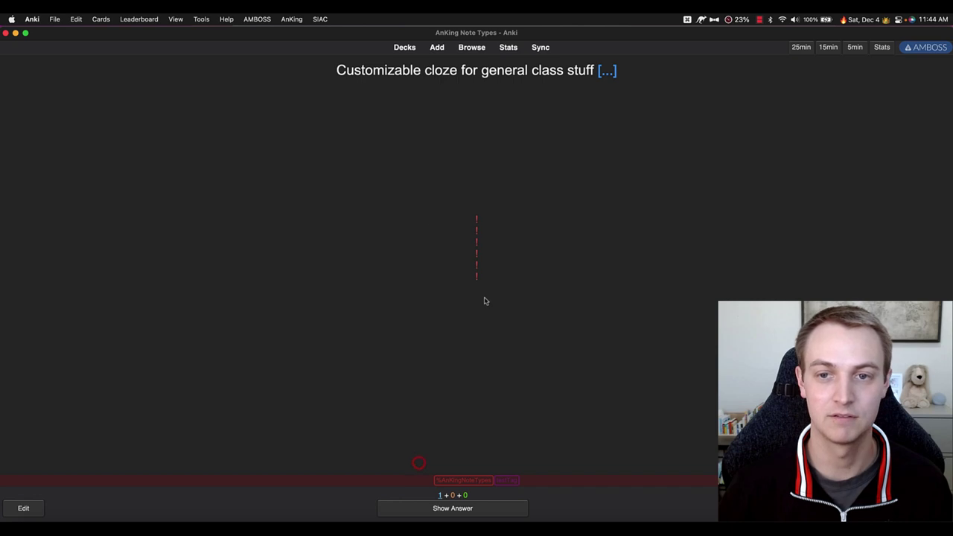
Restart studying the AnKing deck's card from the deck list to check the timer's appearance
left_click(370, 209)
left_click(396, 100)
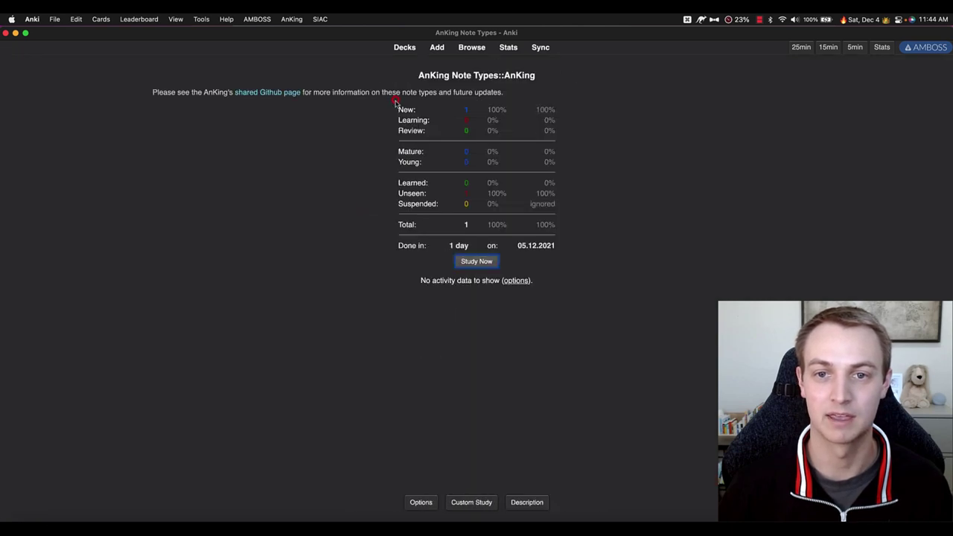
key("space")
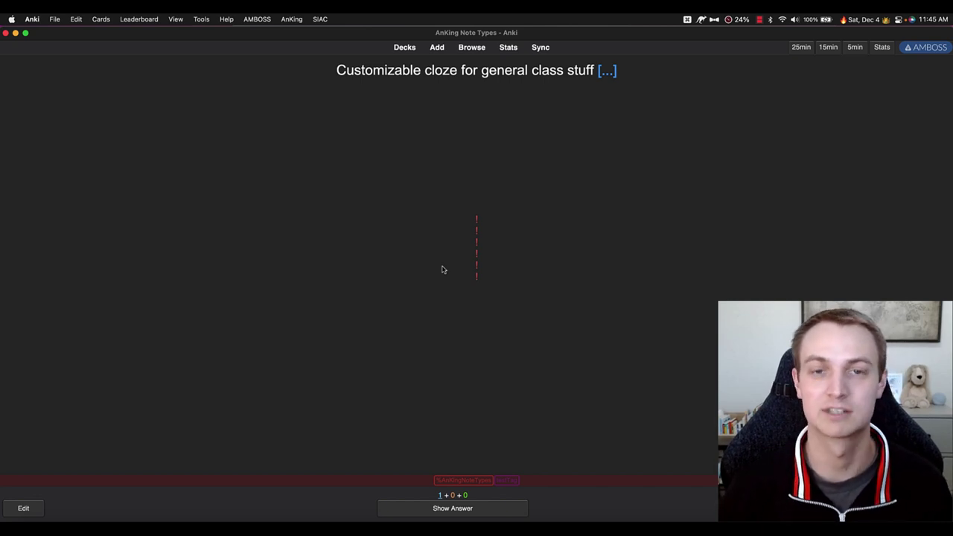
Reopen the AnKing Note Types settings and turn off the general Timer option
left_click(291, 19)
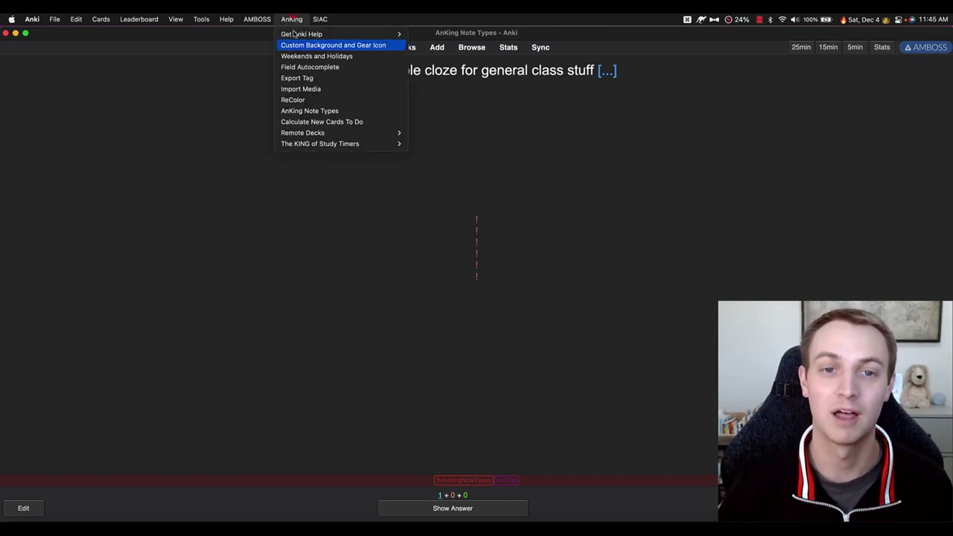
left_click(312, 112)
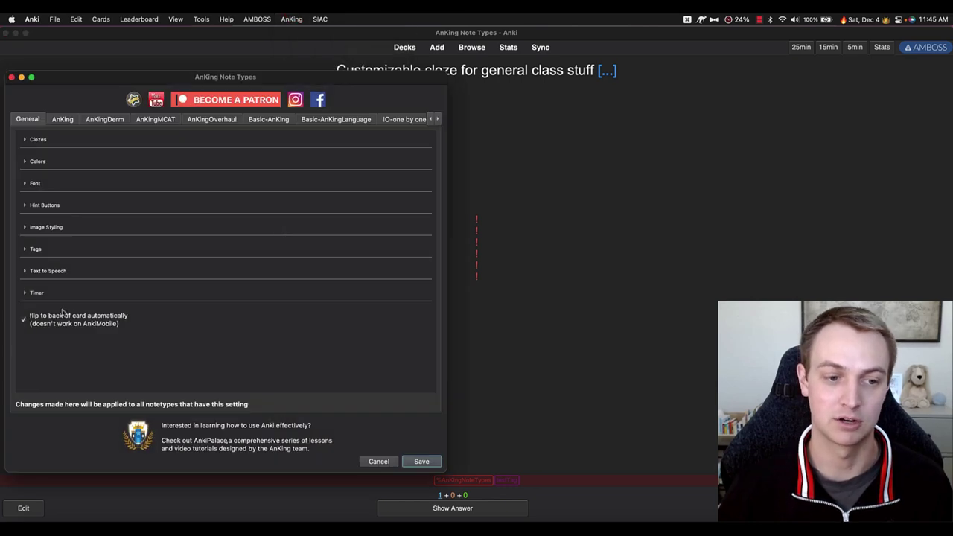
left_click(25, 293)
left_click(27, 302)
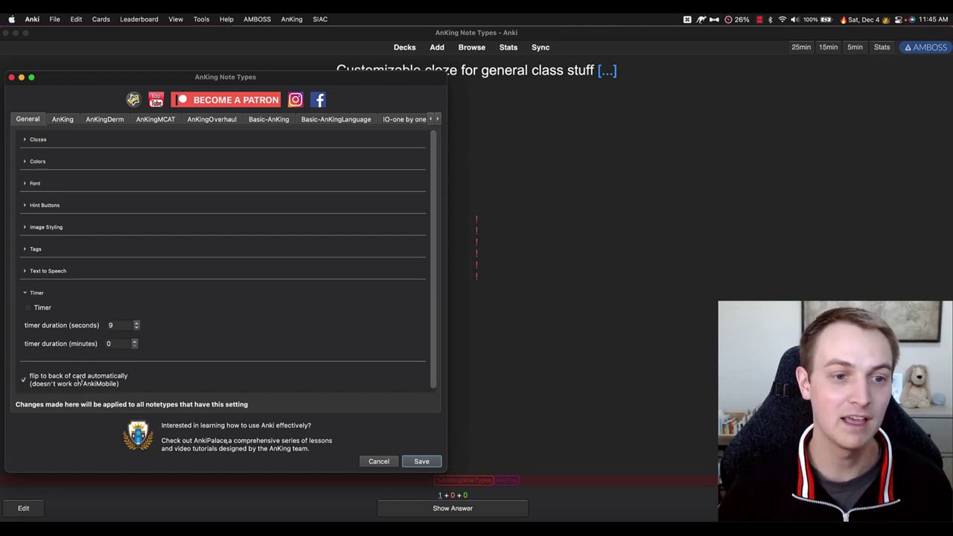
Review the general Clozes options, including the reveal shortcuts and Cloze Hider, and save the settings
left_click(37, 136)
scroll(64, 298, "down", 5)
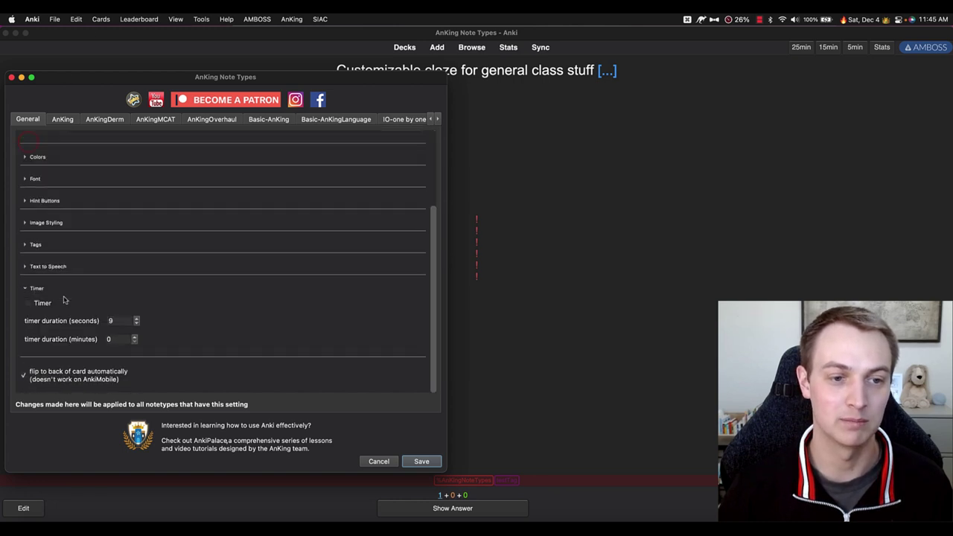
scroll(65, 347, "up", 1)
scroll(48, 355, "down", 1)
scroll(55, 358, "up", 5)
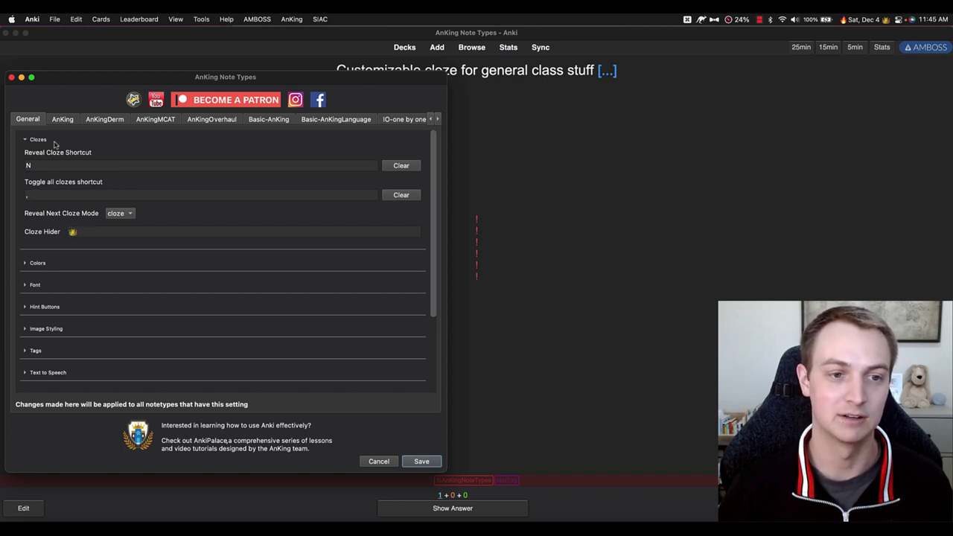
left_click(422, 461)
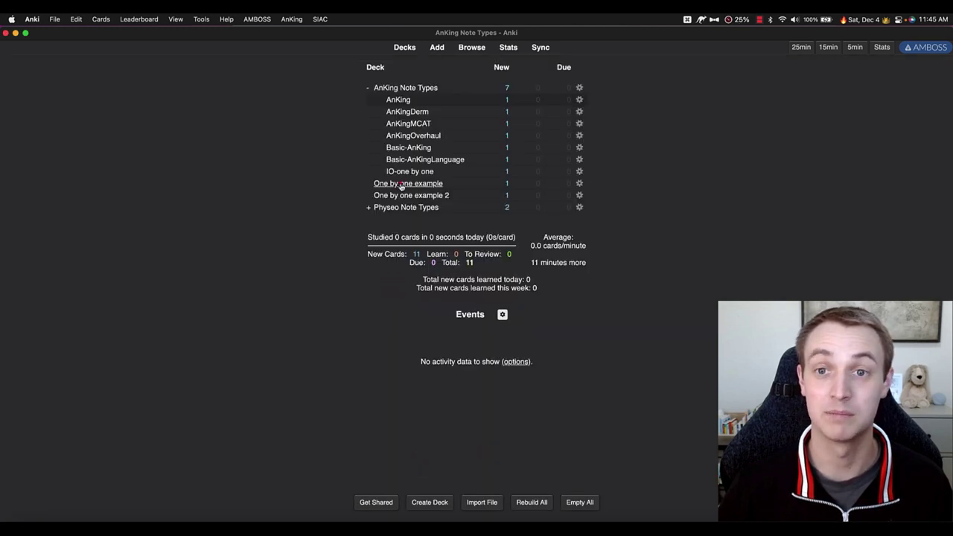
Study the "One by one example" deck's card and inspect its Text and One by one fields in the editor
left_click(402, 184)
left_click(483, 245)
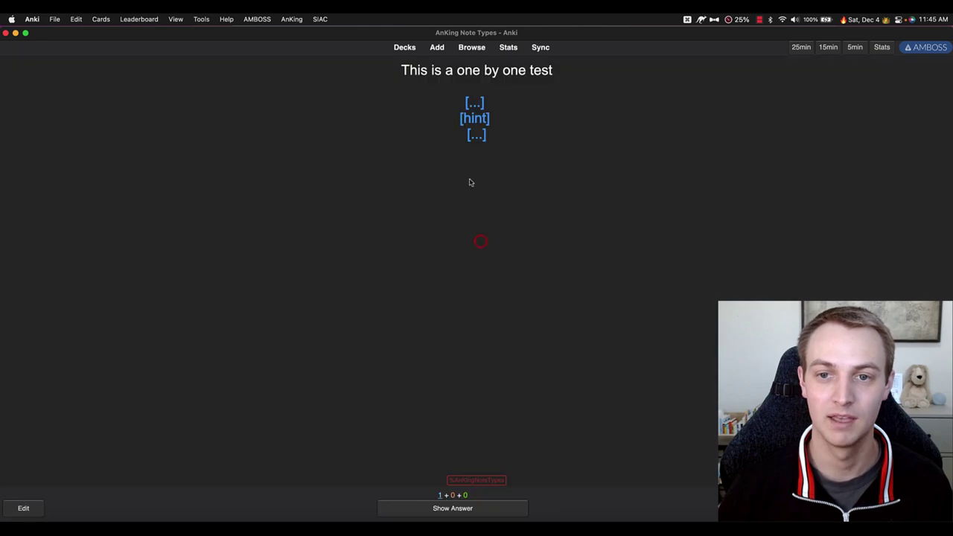
key("e")
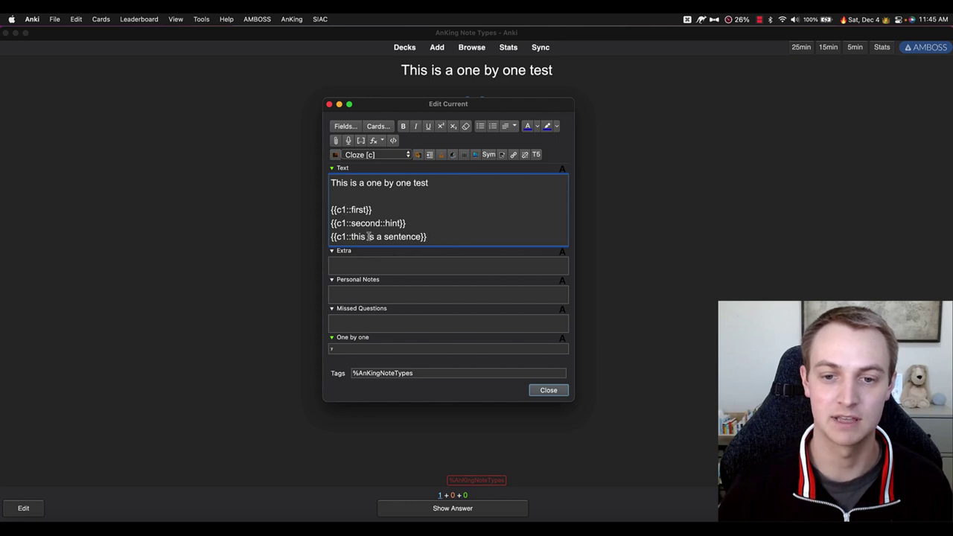
left_click(335, 349)
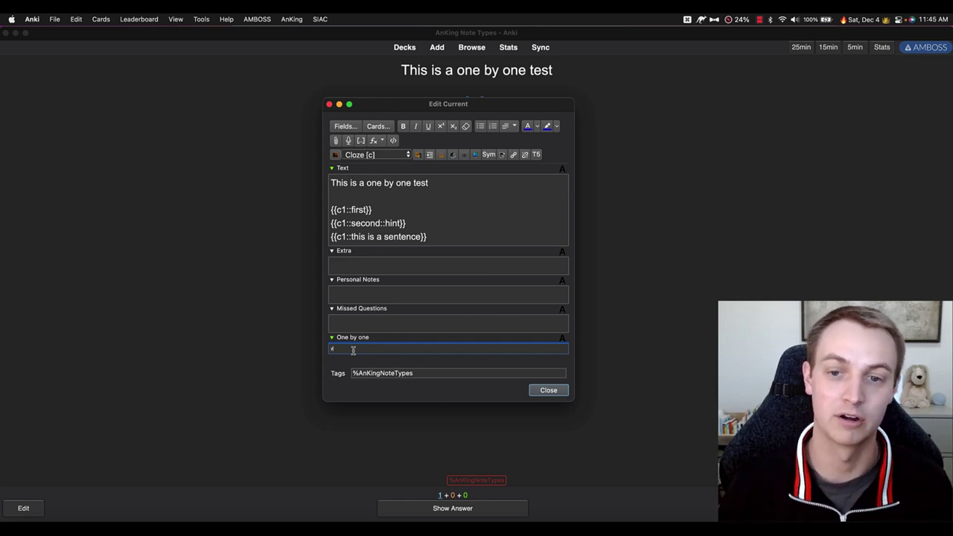
left_click(551, 393)
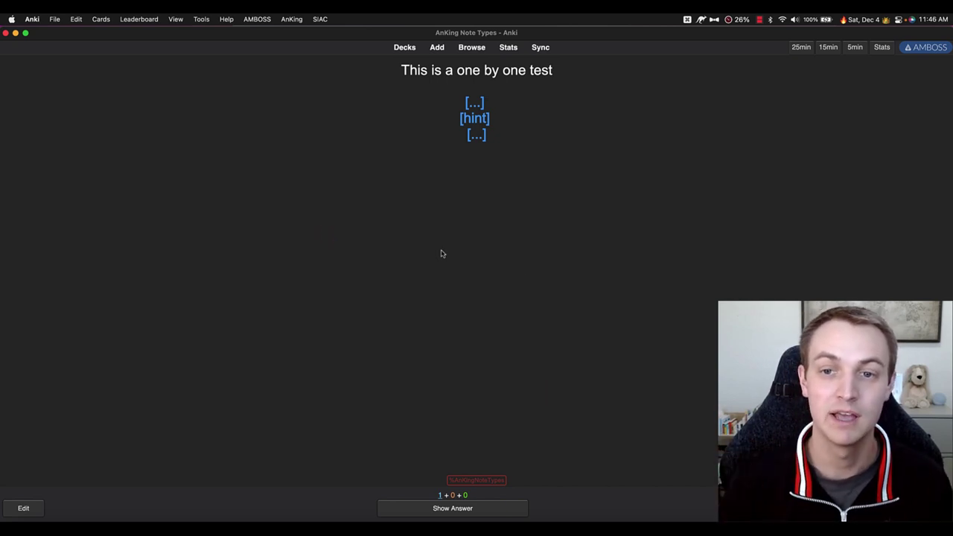
Add the cloze {{c2::example}} two lines below the existing clozes in the card's Text field
key("e")
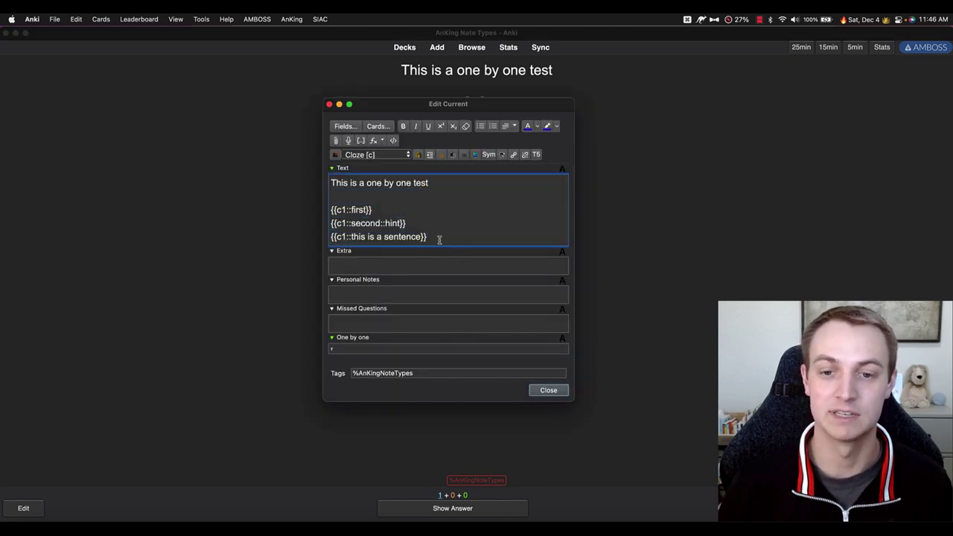
key("Return")
key("Return")
key("super+shift+c")
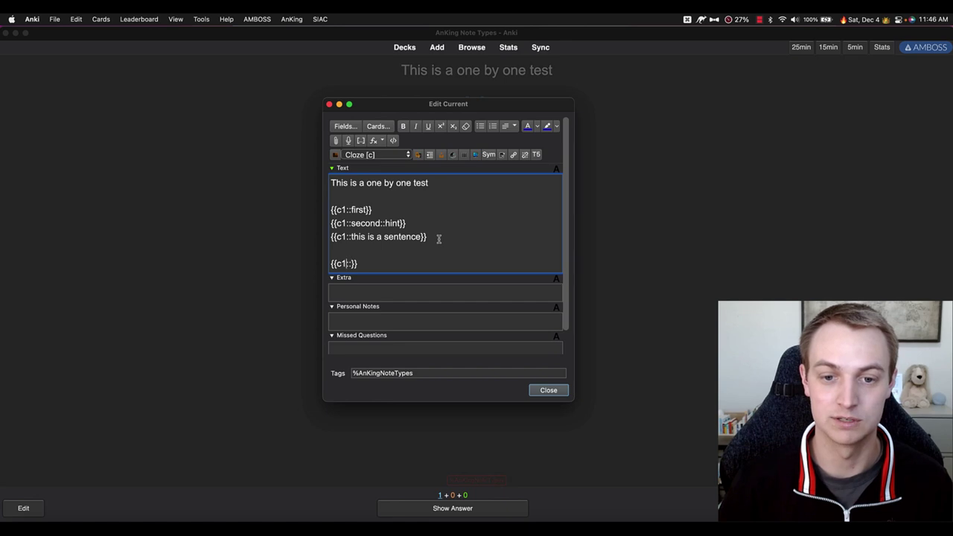
key("Right")
key("Right")
type("example")
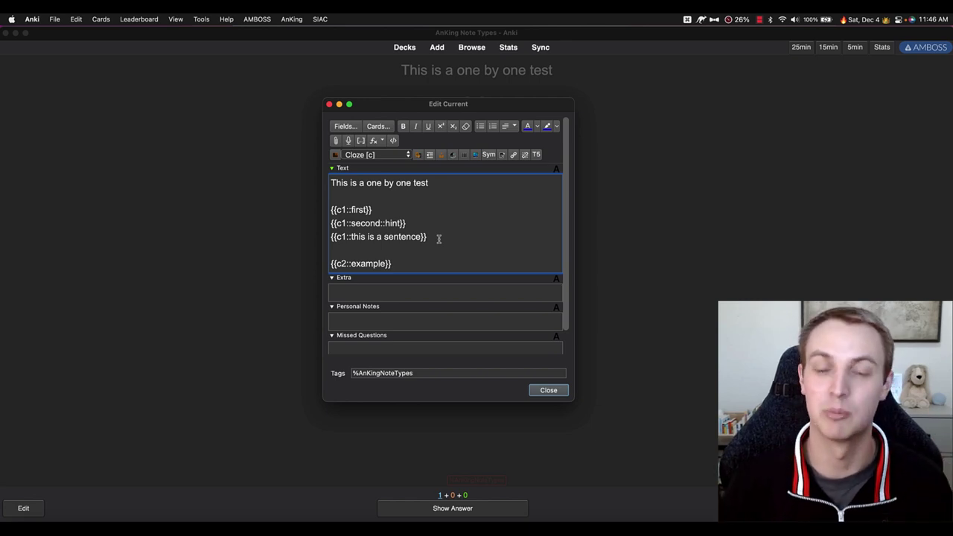
Remove the c2 example cloze and its extra line from the Text field and close the editor
left_click_drag(404, 263, 289, 266)
key("BackSpace")
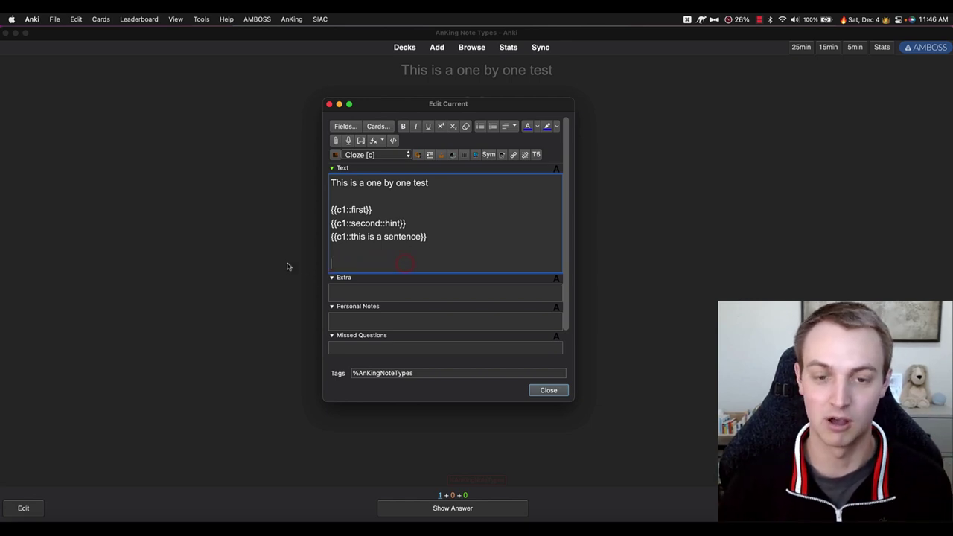
key("BackSpace")
left_click(548, 390)
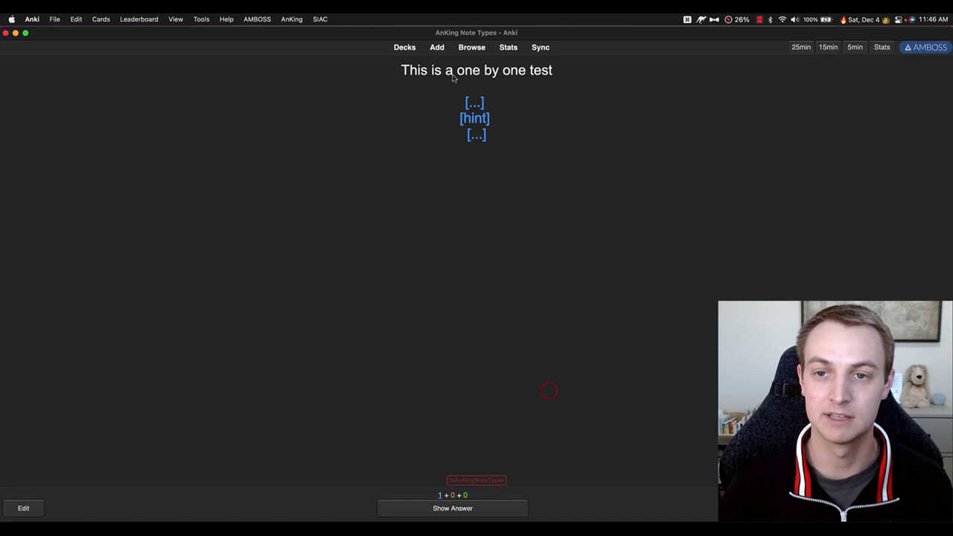
Show the one by one test card's answer and reveal its three hidden clozes individually
left_click(444, 508)
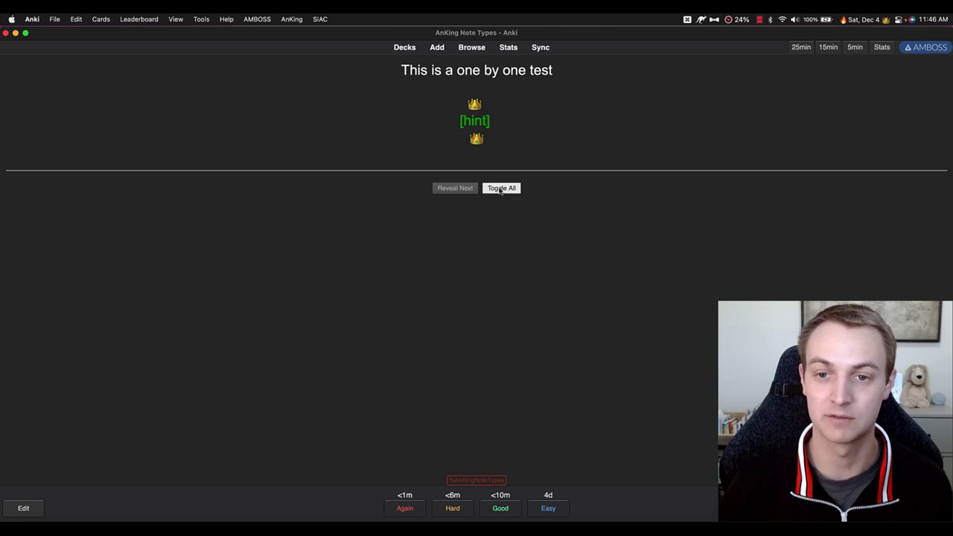
left_click(475, 104)
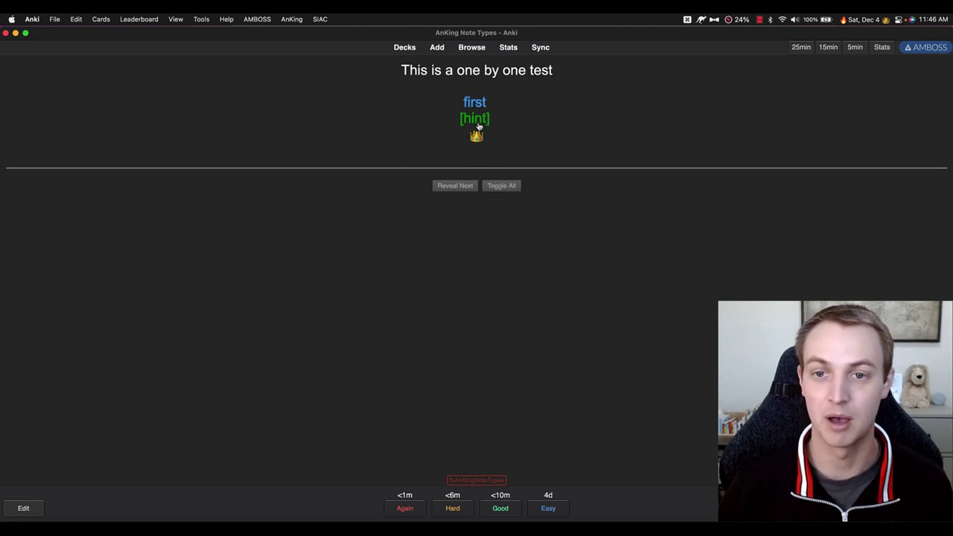
left_click(478, 123)
left_click(477, 140)
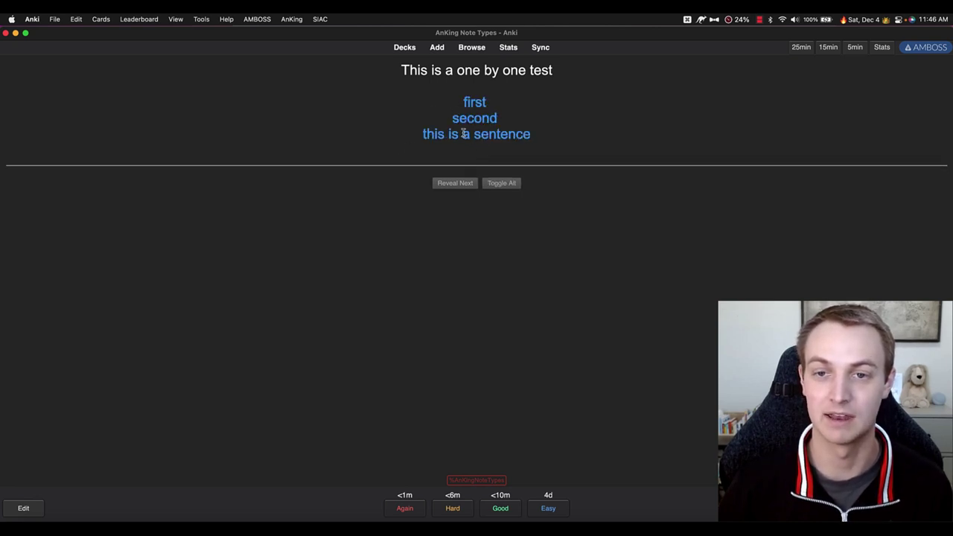
Study the "One by one example" deck again and reveal its first two clozes whole and the third cloze word by word
key("d")
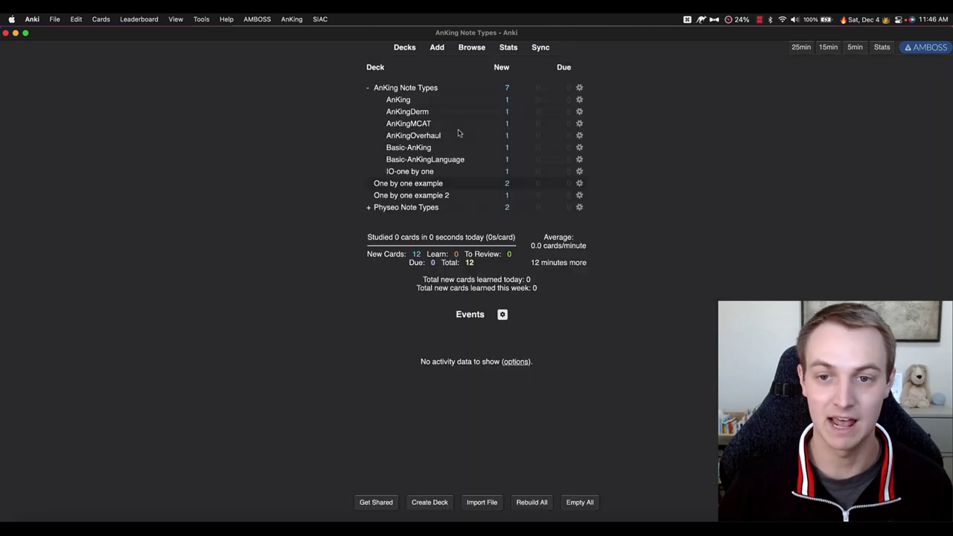
left_click(418, 184)
key("s")
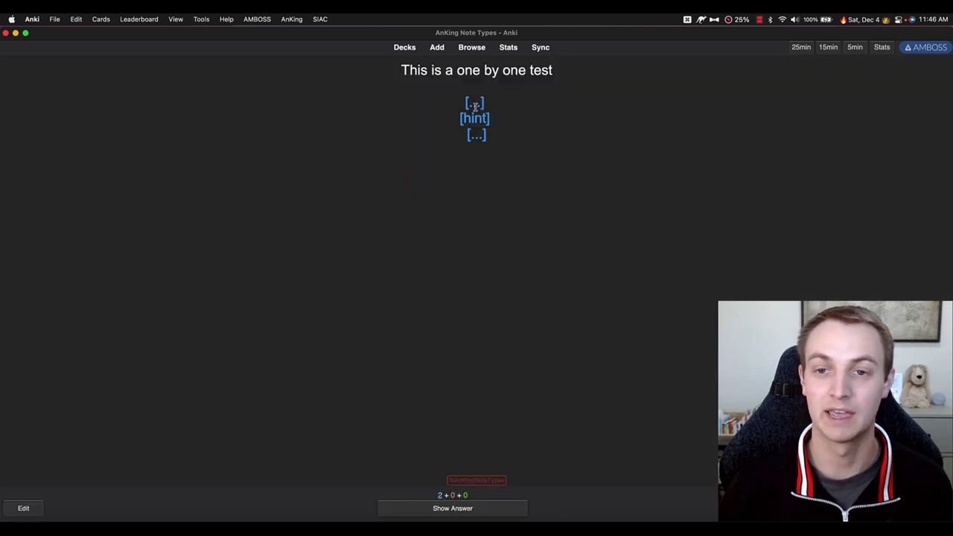
key("space")
left_click(477, 107)
left_click(476, 118)
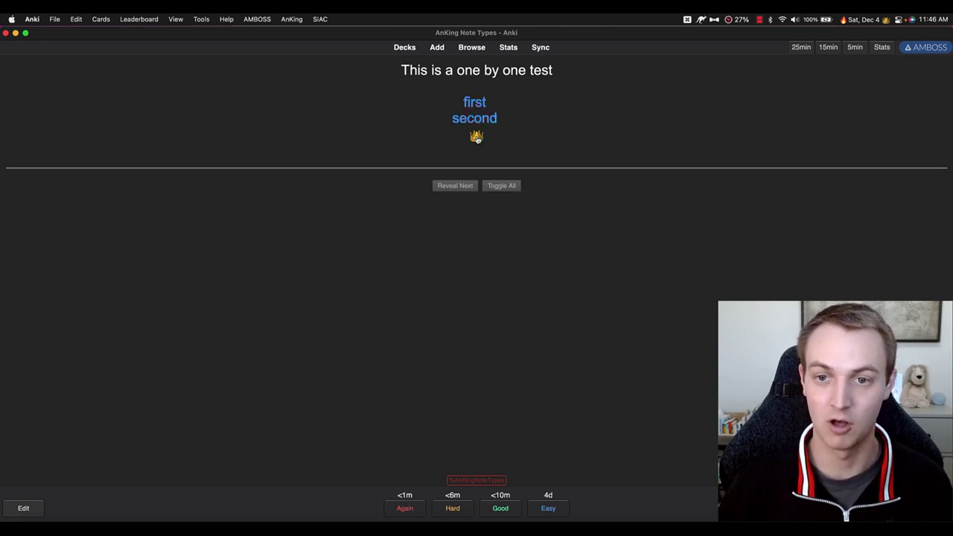
left_click(476, 137)
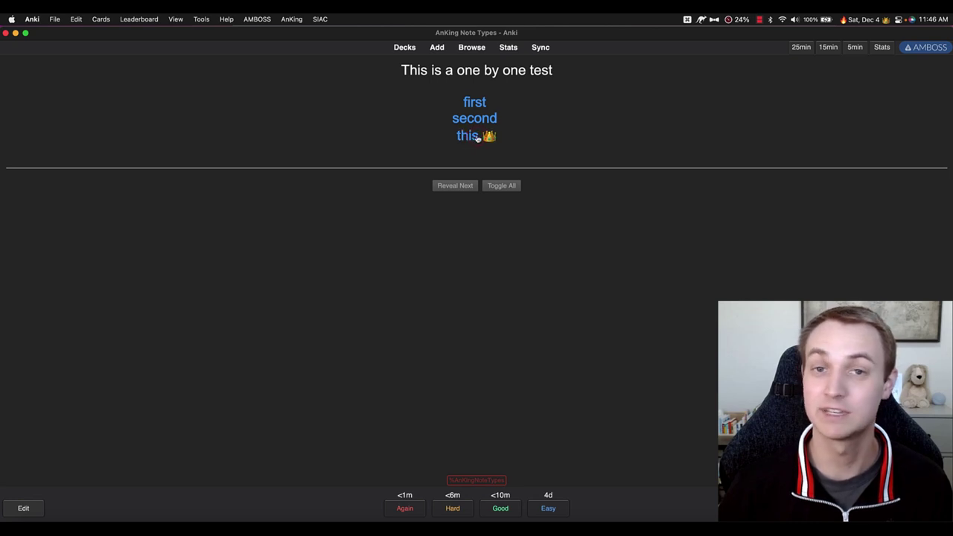
left_click(482, 136)
left_click(485, 135)
left_click(487, 134)
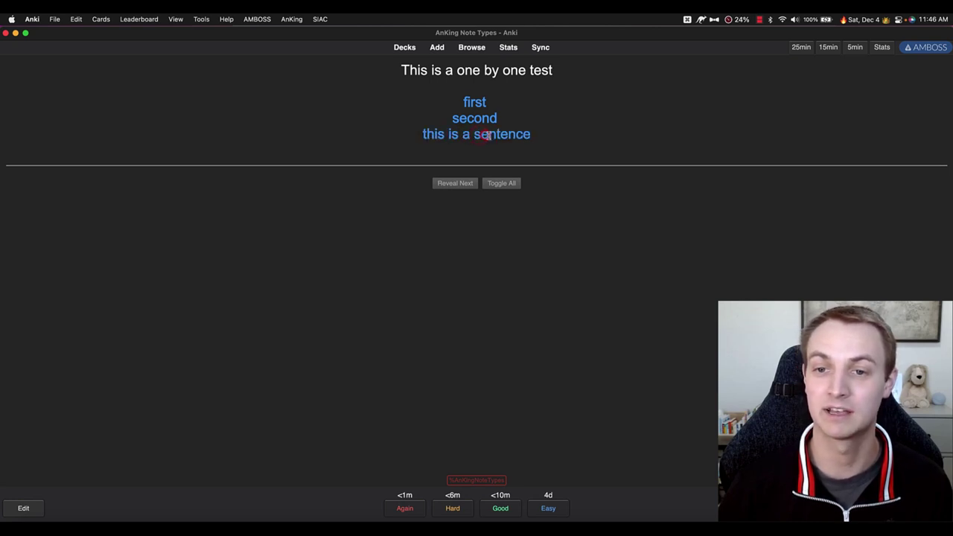
Restart the "One by one example" card and reveal its answer with the reveal-next function, taking the last cloze one word at a time
key("d")
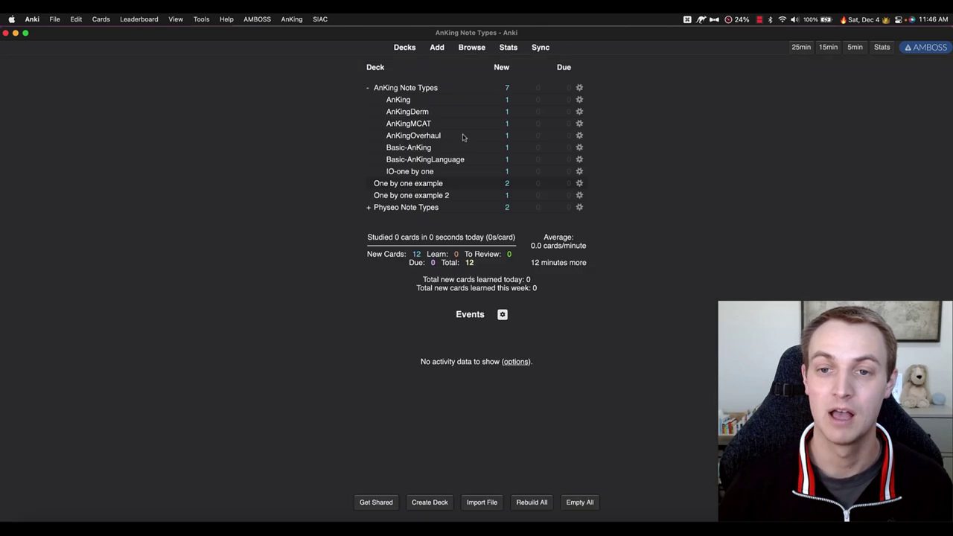
left_click(408, 184)
key("s")
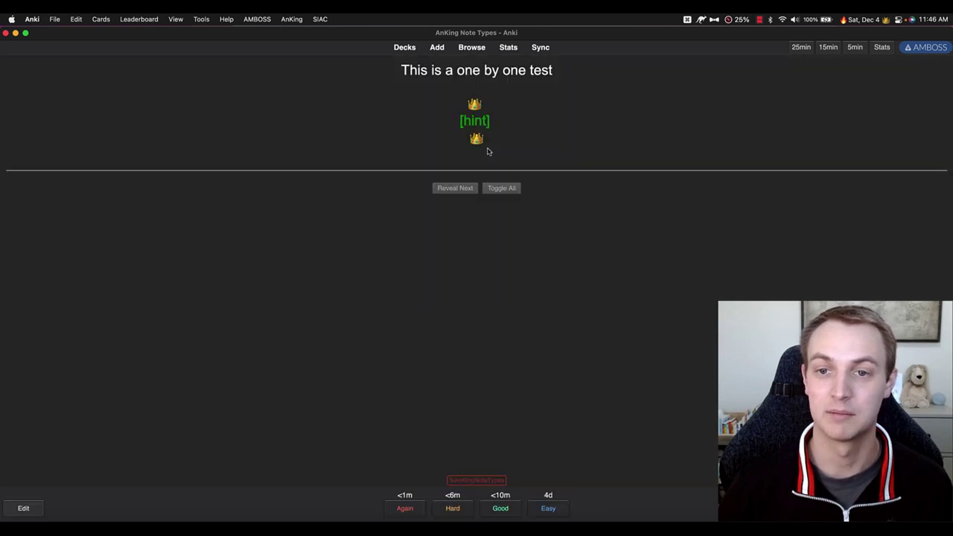
key("n")
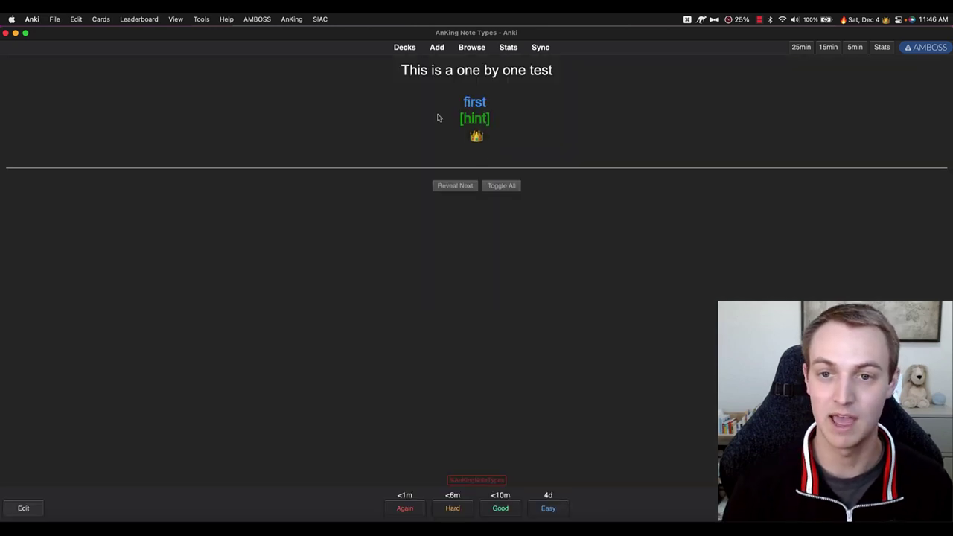
key("n")
key("n")
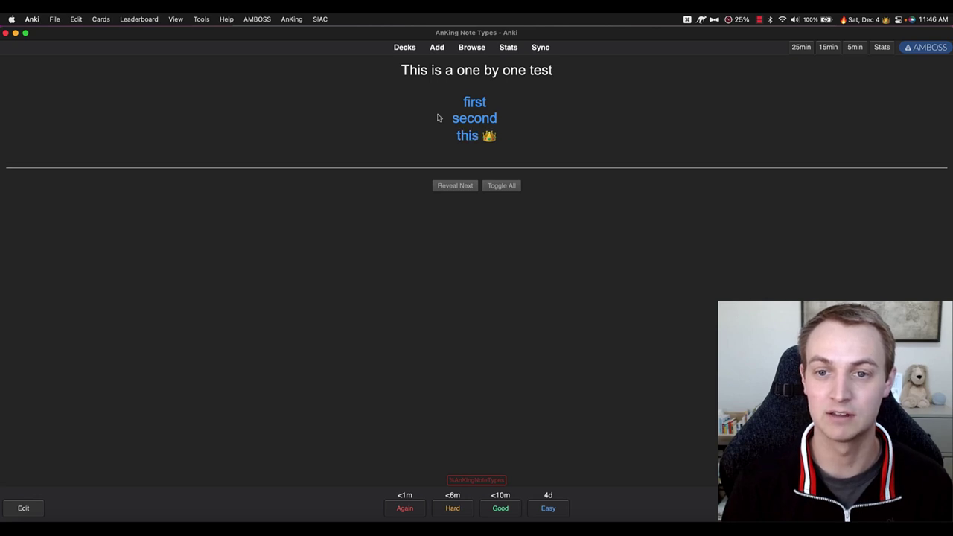
key("n")
key("n")
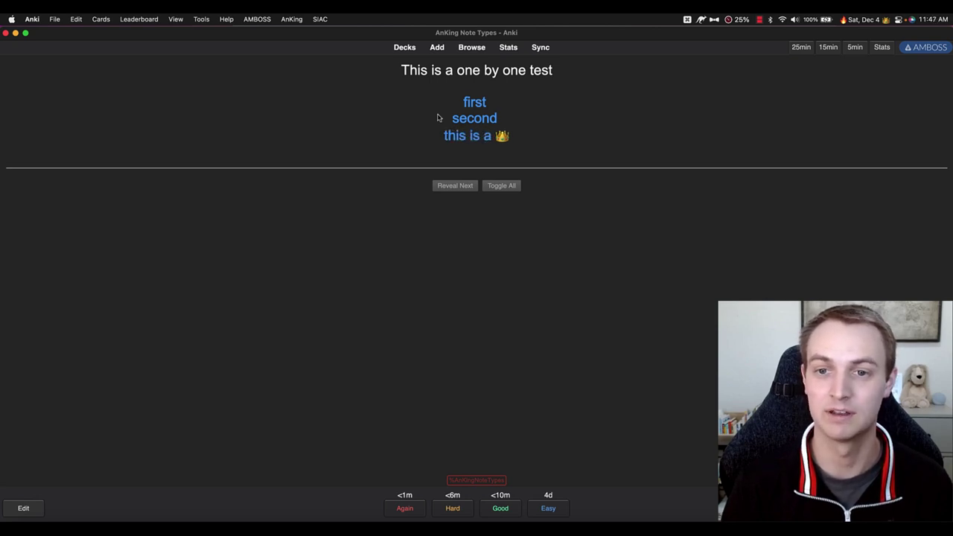
key("n")
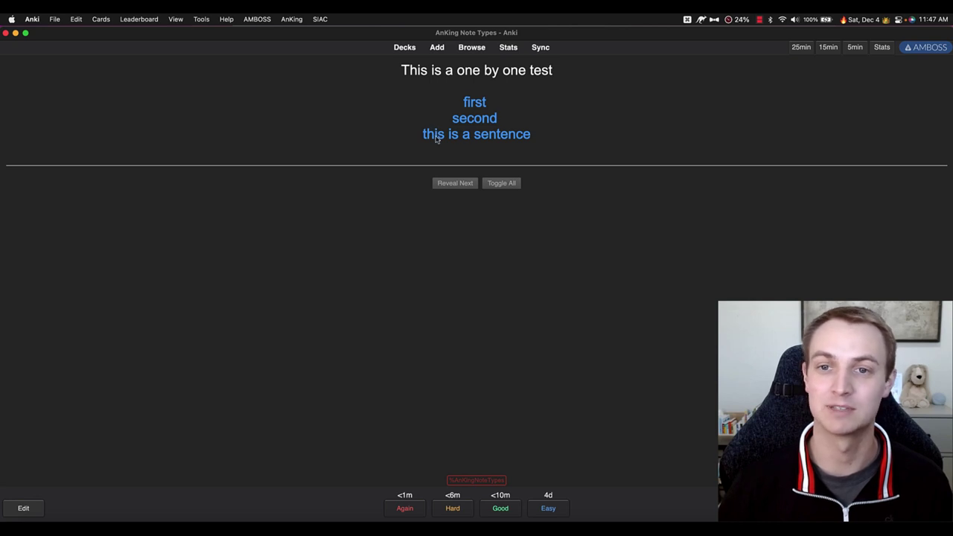
Inspect the one by one test card's Text and One by one fields in the editor, then close it
key("e")
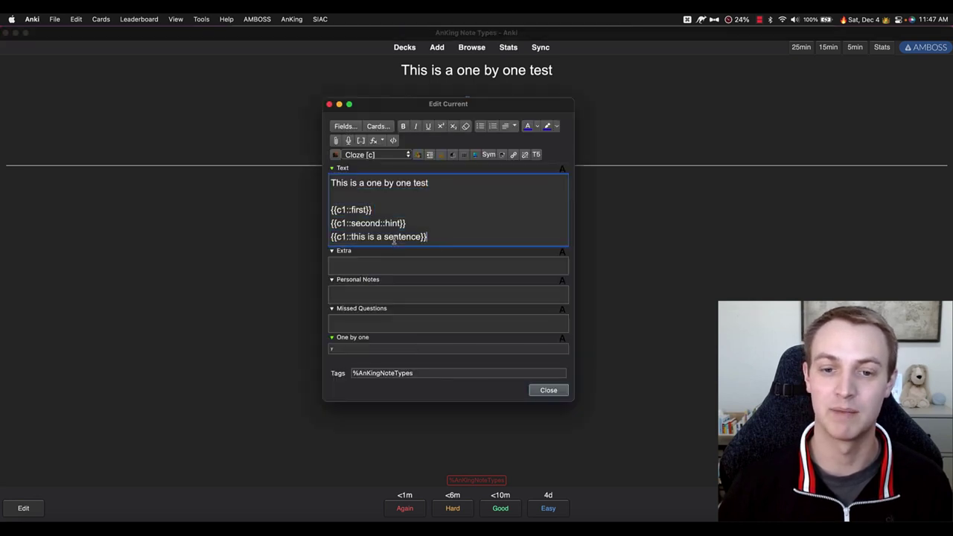
left_click(341, 351)
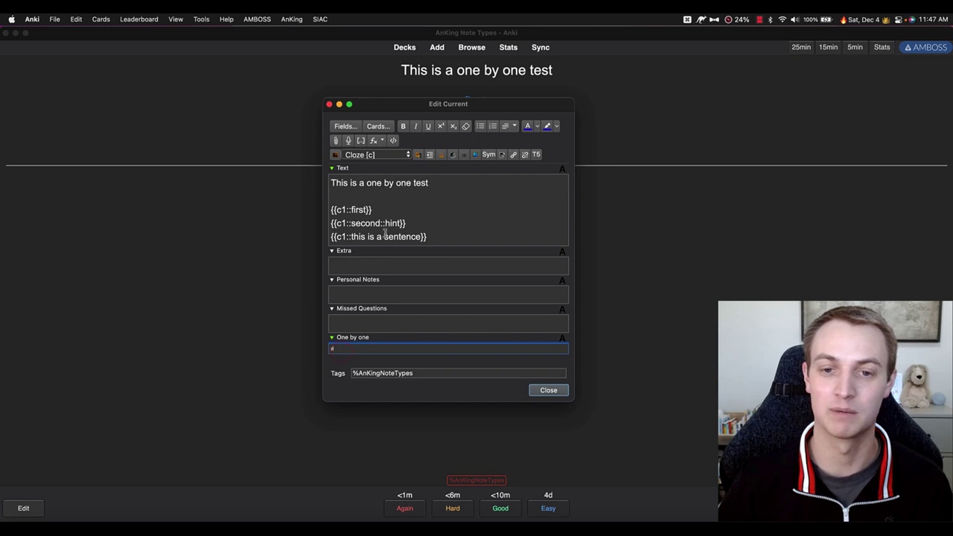
left_click(329, 105)
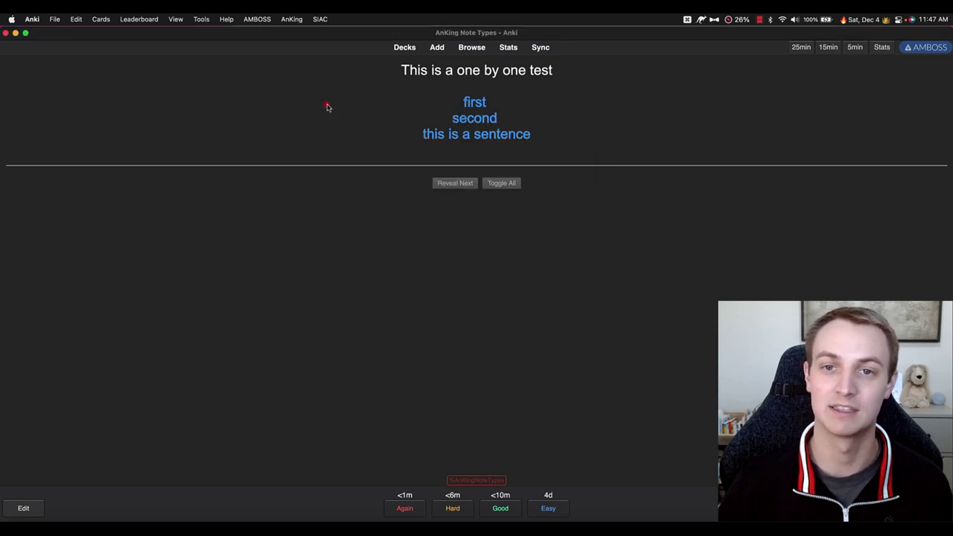
Study the "One by one example 2" deck's card and reveal each of its three blocked-out clozes in full
left_click(405, 47)
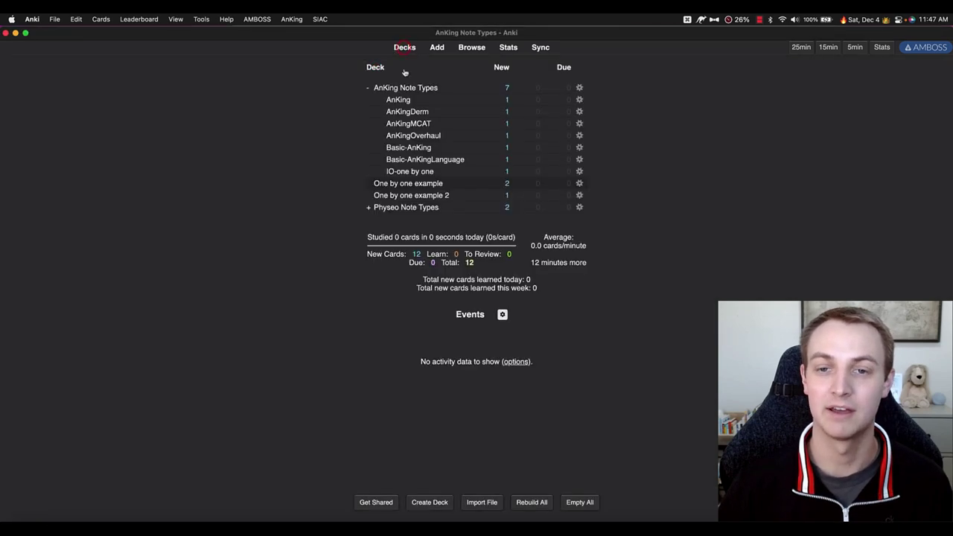
left_click(417, 197)
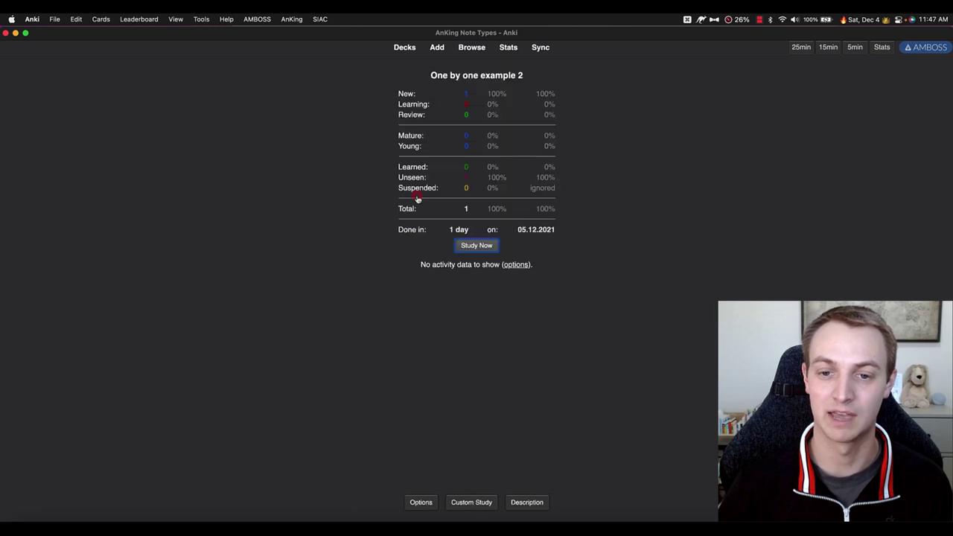
left_click(479, 247)
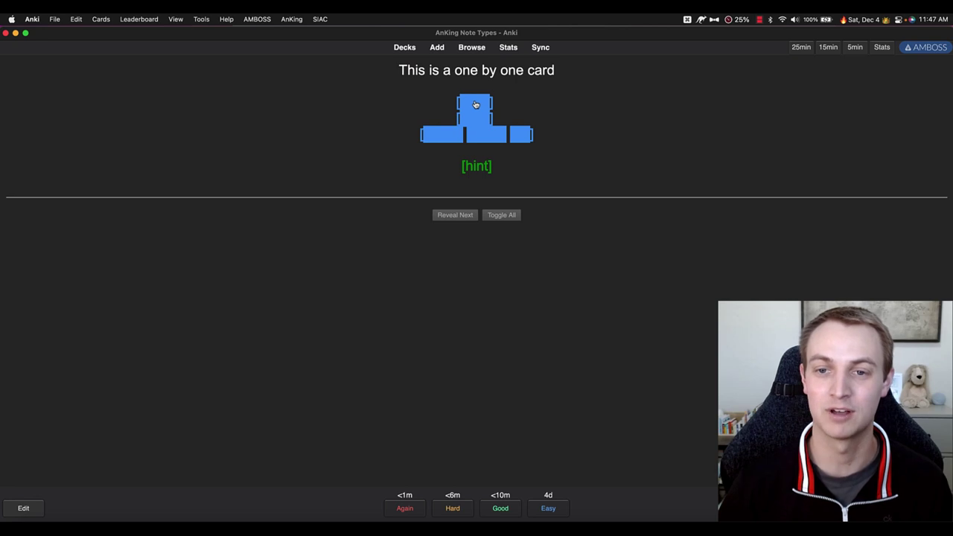
left_click(292, 18)
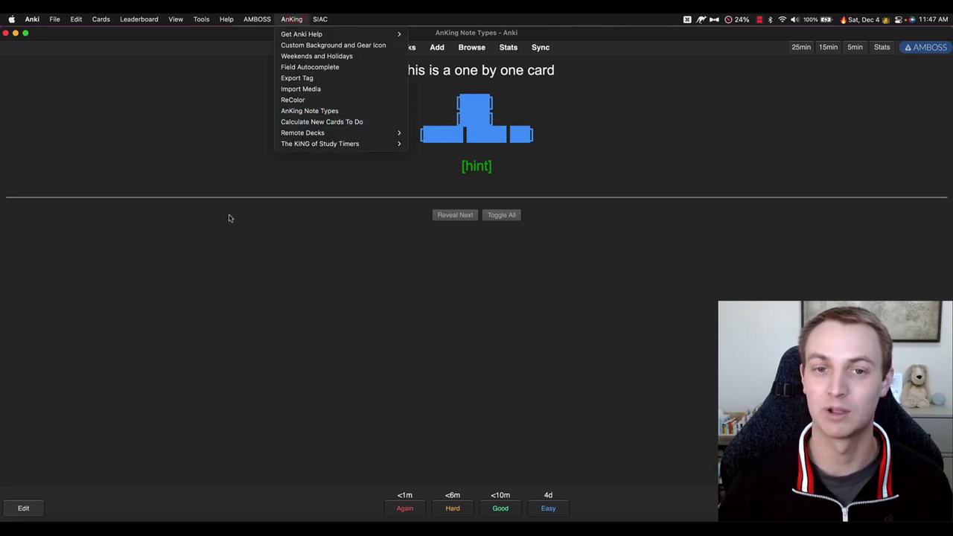
left_click(230, 215)
left_click(473, 108)
left_click(475, 122)
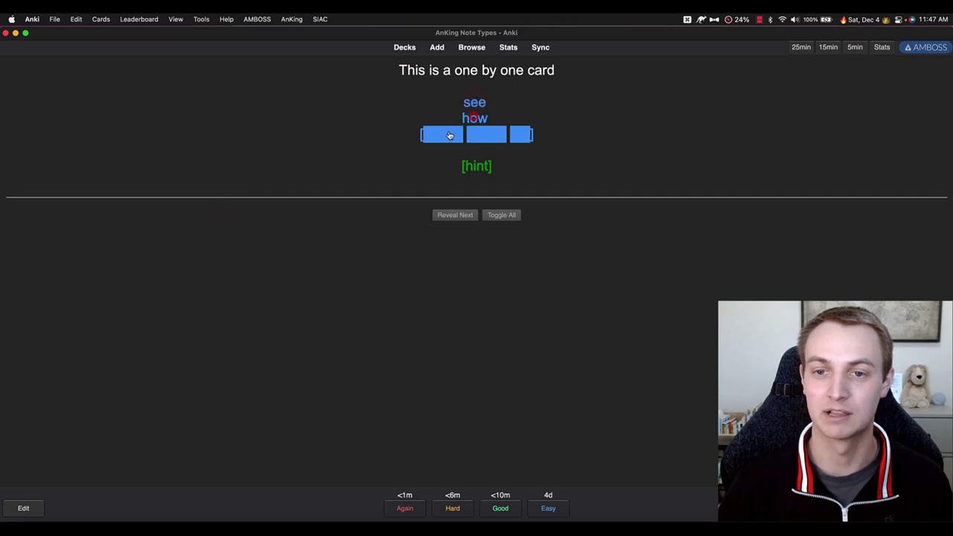
left_click(449, 134)
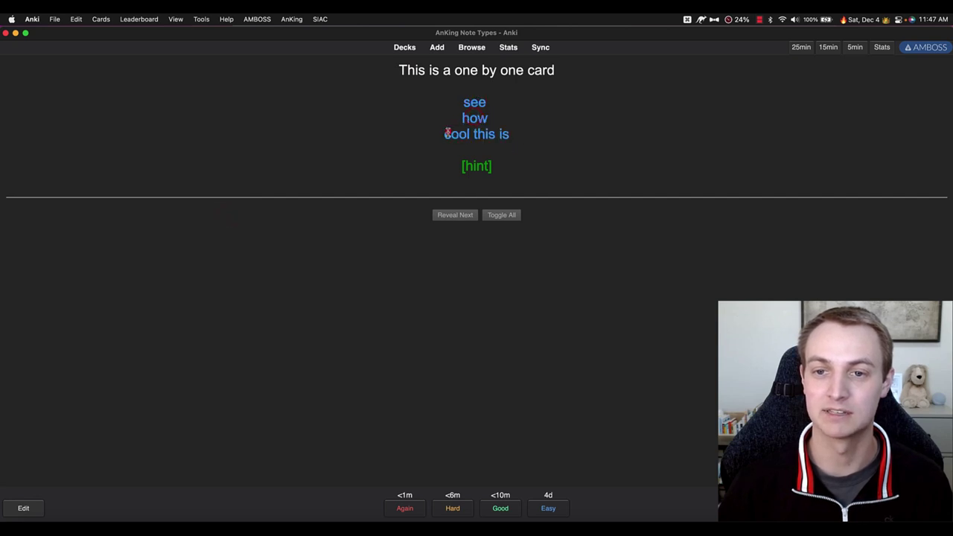
Restart the "One by one example 2" card and reveal the first two clozes, followed by the third word by word
left_click(405, 46)
left_click(420, 192)
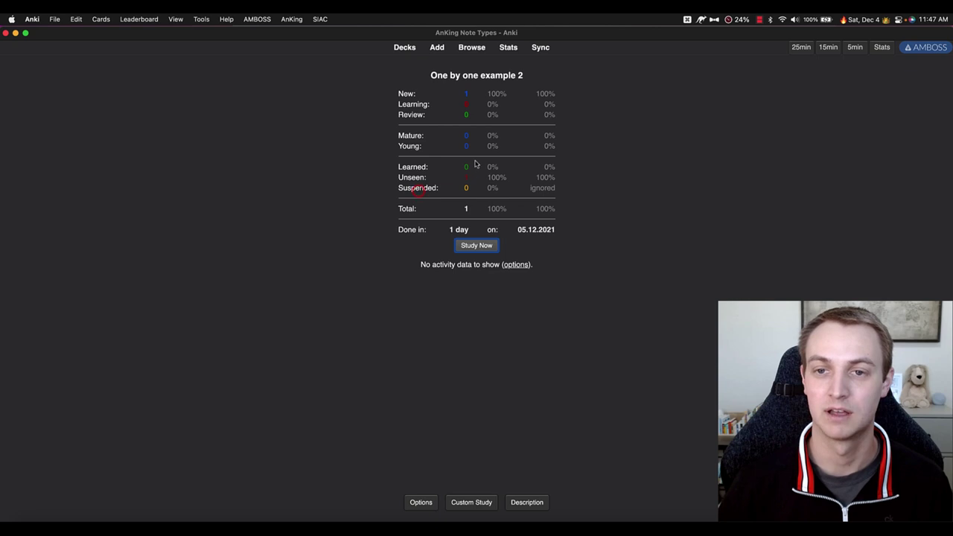
key("s")
left_click(474, 102)
left_click(472, 119)
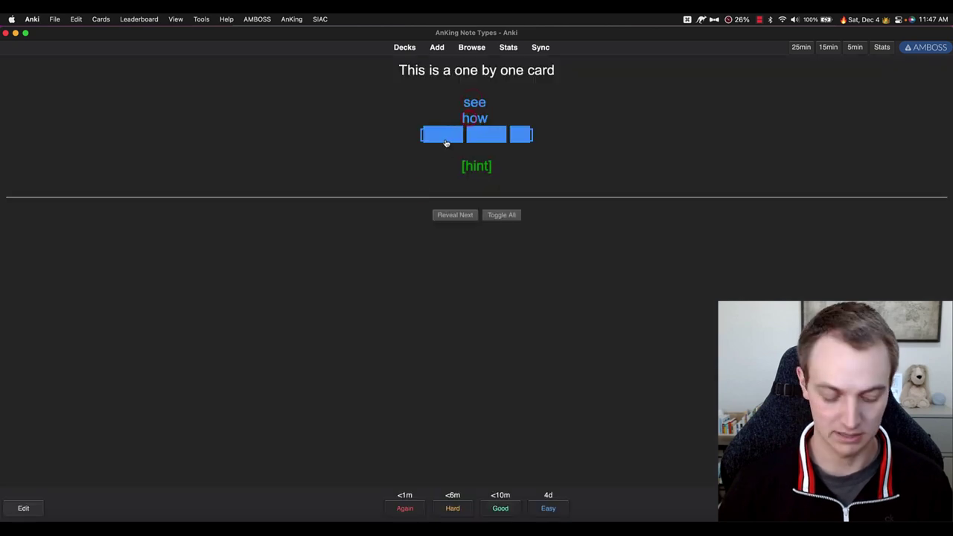
left_click(444, 137)
left_click(487, 134)
left_click(520, 134)
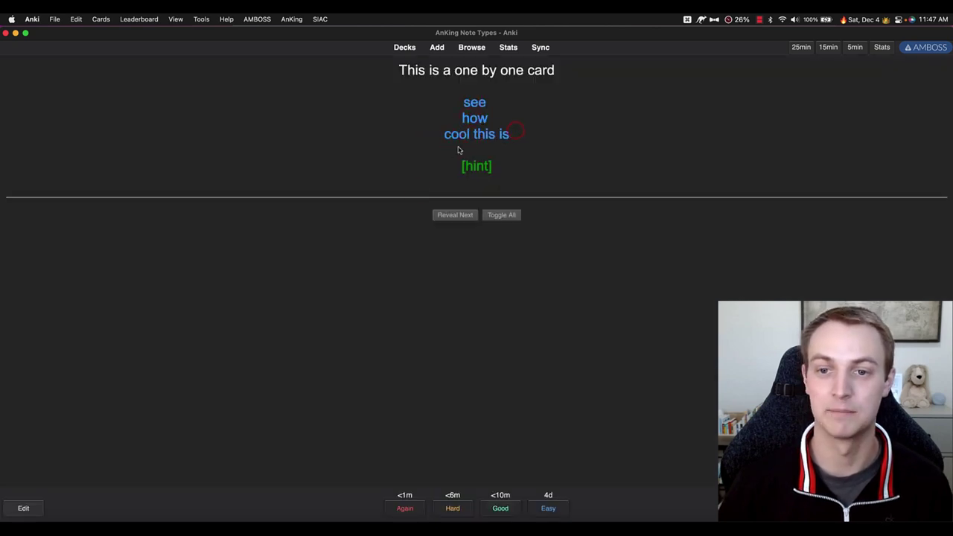
Open the card's back template in an enlarged Card Types window at the "What cloze is hidden with" setting
key("e")
left_click(376, 127)
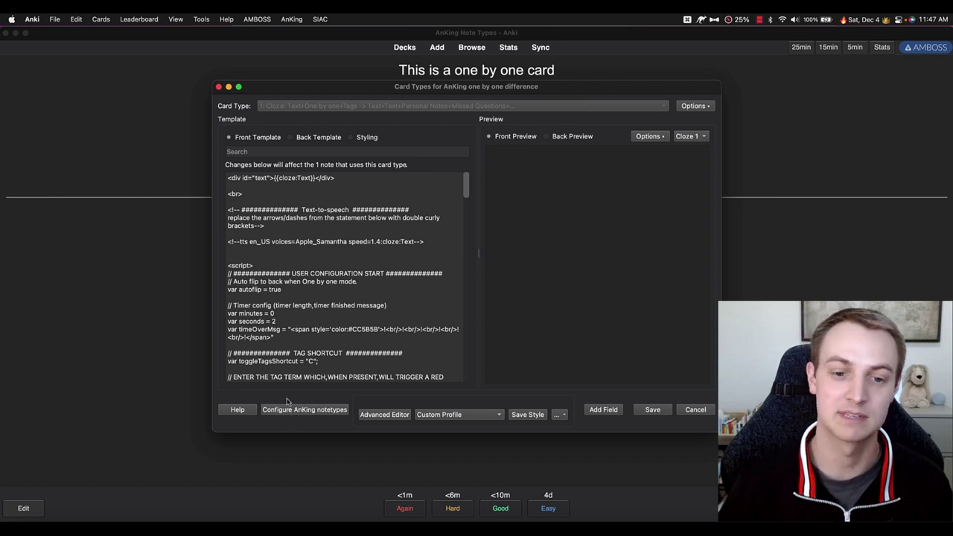
left_click(308, 137)
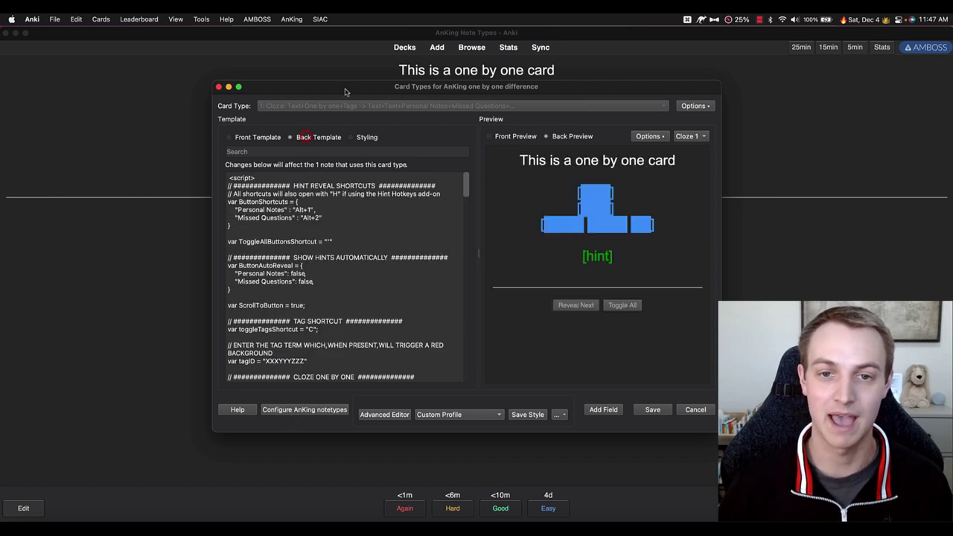
left_click_drag(345, 86, 283, 60)
left_click_drag(659, 404, 760, 507)
scroll(286, 297, "down", 5)
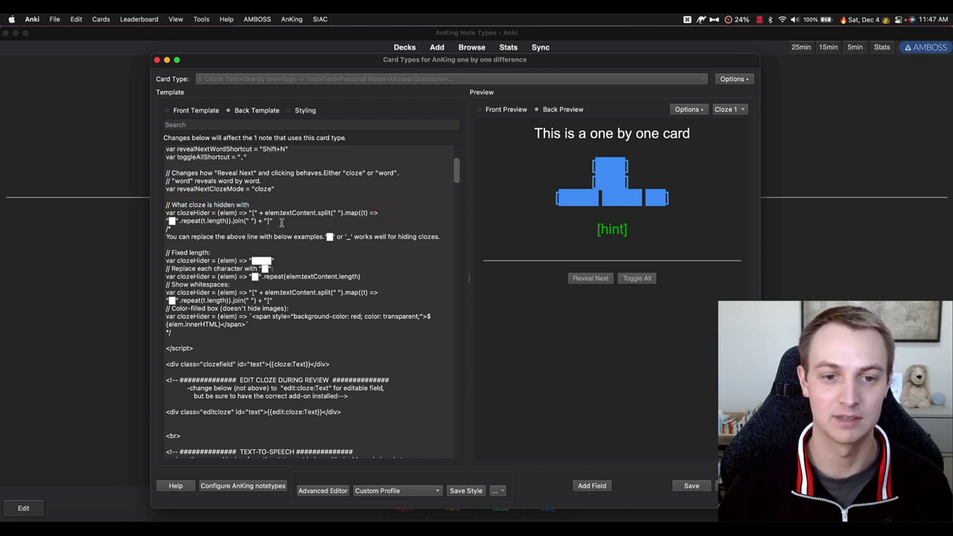
left_click_drag(276, 223, 41, 213)
Replace the active clozeHider line in the back template with the "Fixed length" example line
left_click(390, 215)
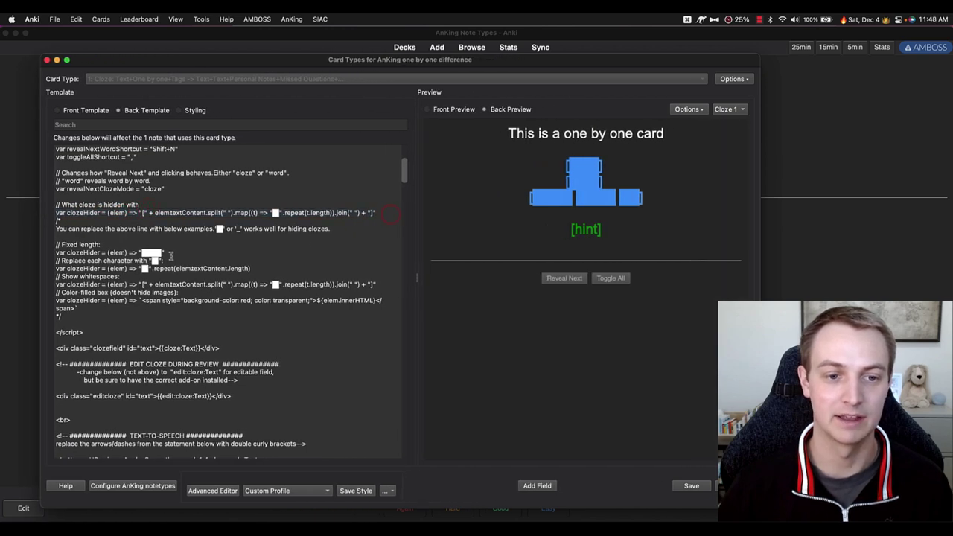
left_click_drag(171, 256, 31, 257)
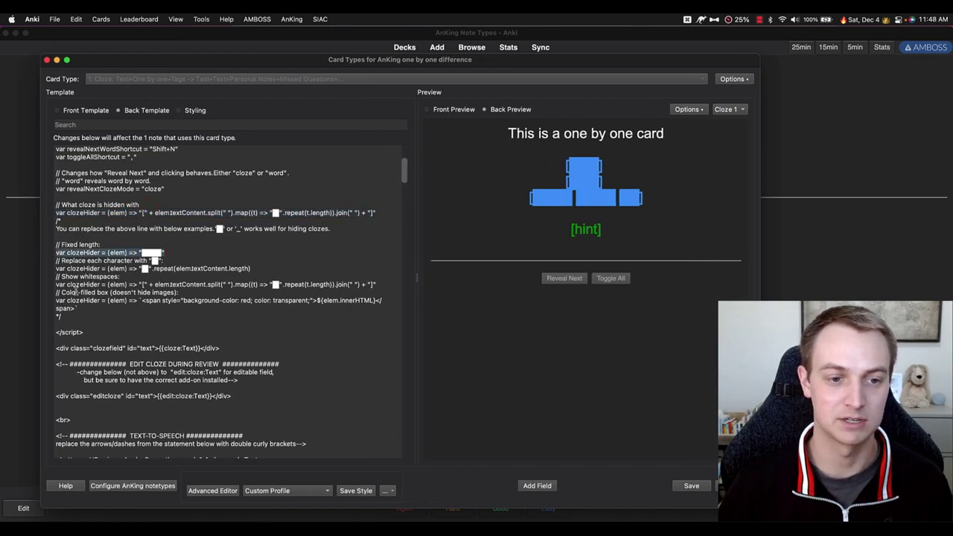
left_click_drag(171, 254, 42, 255)
key("super+c")
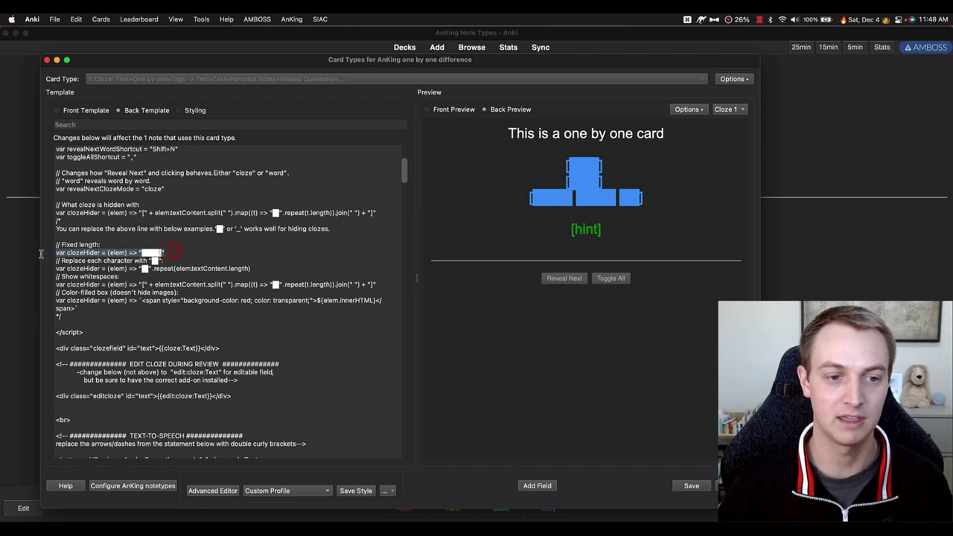
left_click_drag(381, 213, 49, 213)
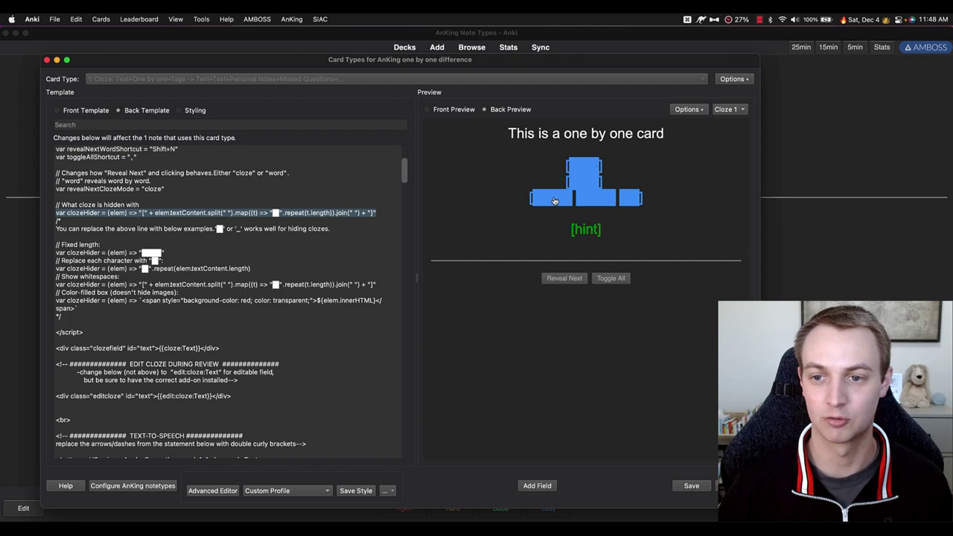
key("super+v")
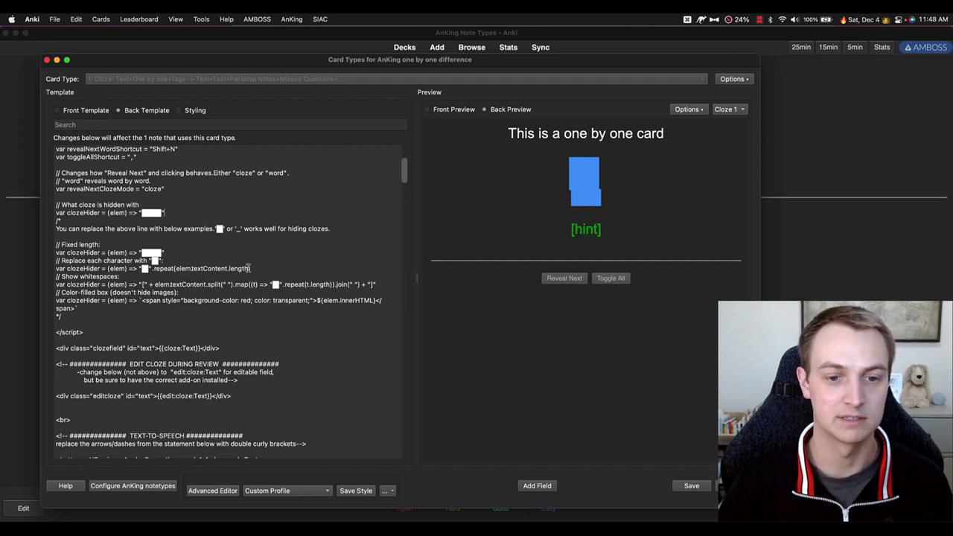
Replace the active clozeHider line with the "Replace each character" example that repeats a block for elem.textContent.length
left_click_drag(250, 268, 30, 272)
key("ctrl+c")
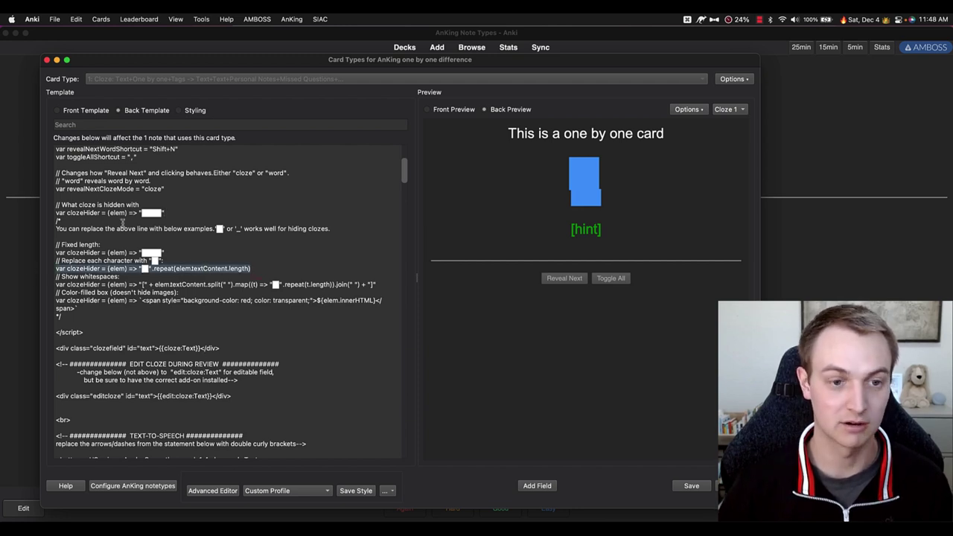
left_click_drag(166, 213, 49, 219)
key("ctrl+v")
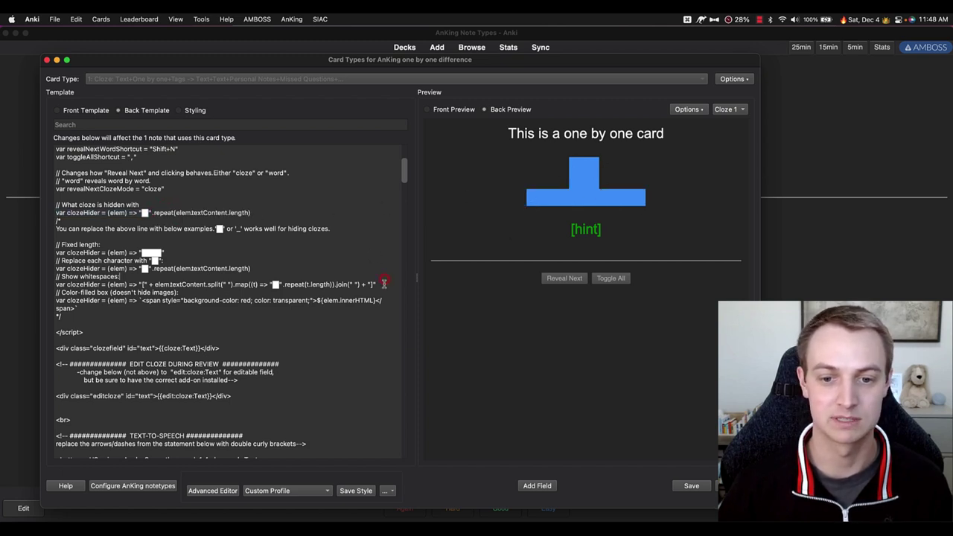
Replace the active clozeHider line in the back template with the "Show whitespaces" example line
left_click_drag(383, 283, 38, 284)
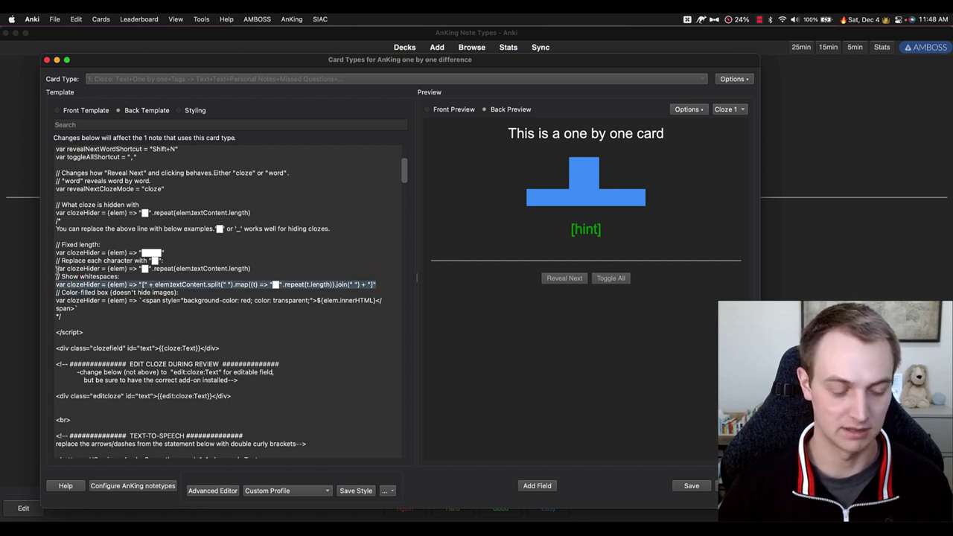
key("ctrl+c")
left_click(255, 213)
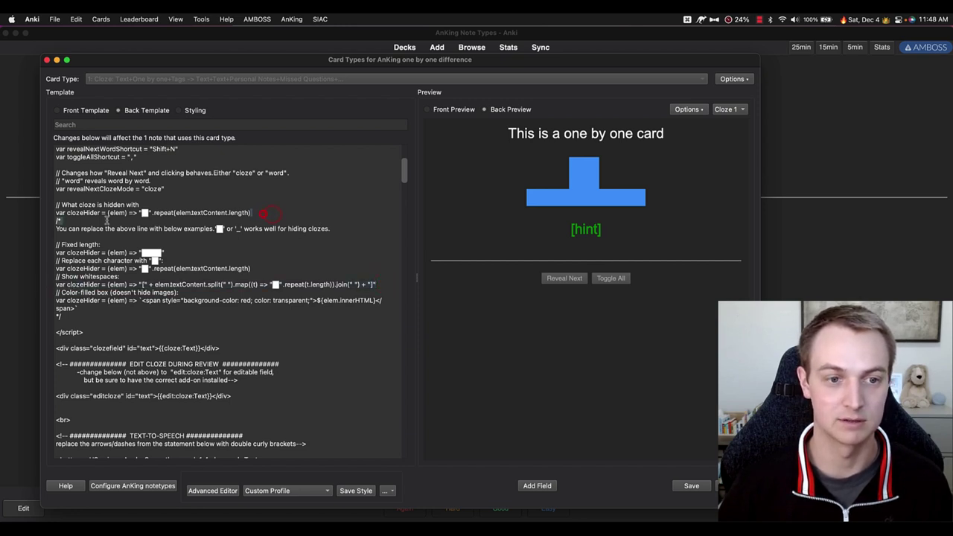
left_click(58, 214, "shift")
key("ctrl+v")
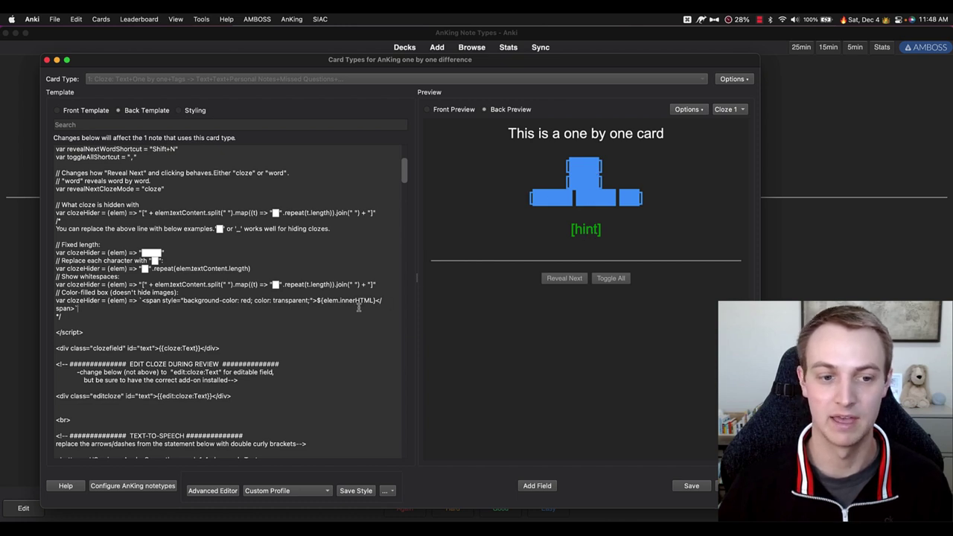
Replace the active clozeHider line with the "Color-filled box" example that uses a red background and transparent text
left_click(78, 309)
left_click(37, 302, "shift")
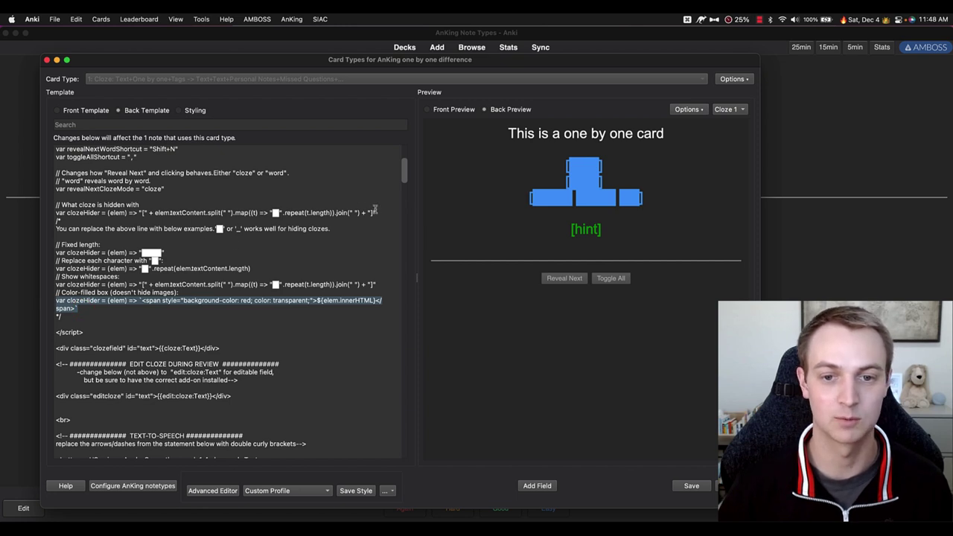
left_click_drag(377, 212, 33, 217)
key("super+v")
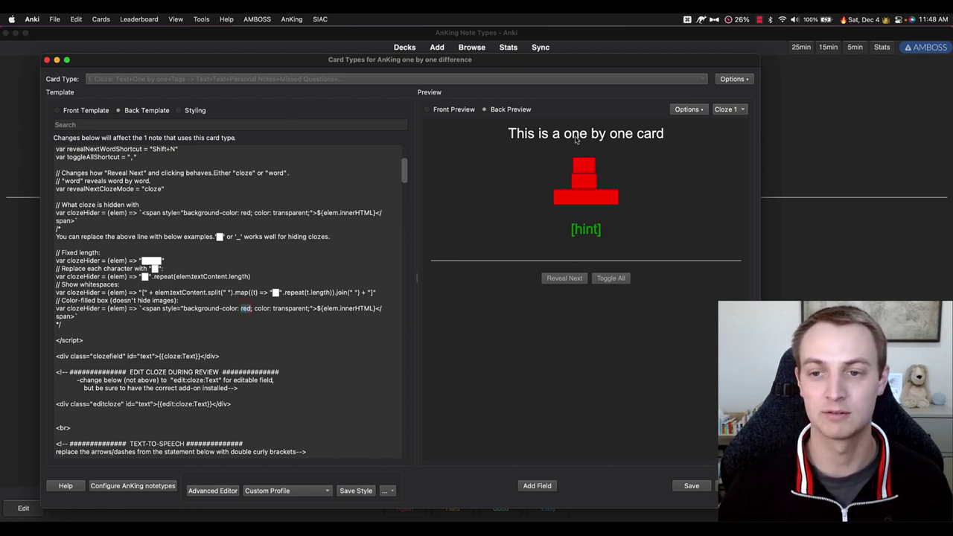
Close the card template discarding the changes, and return to the deck list
left_click(46, 61)
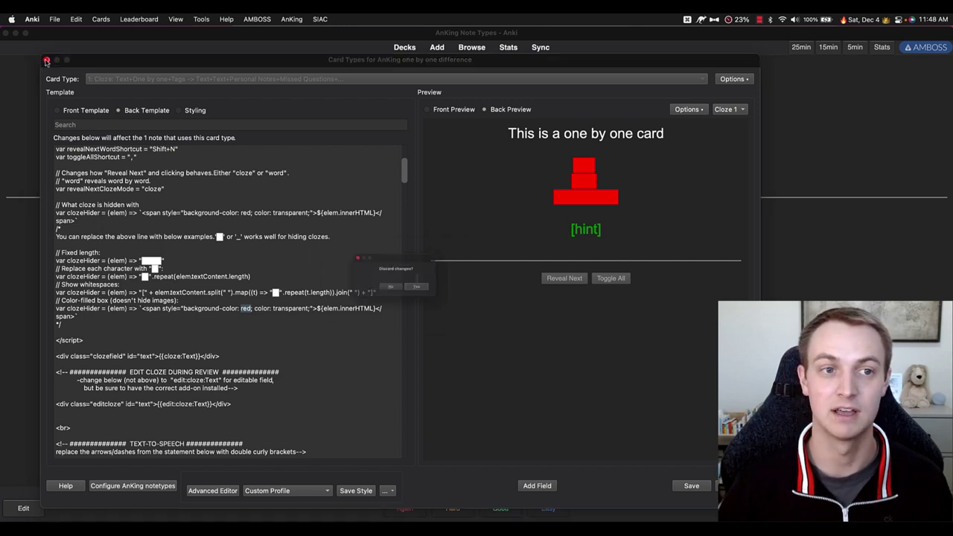
left_click(427, 294)
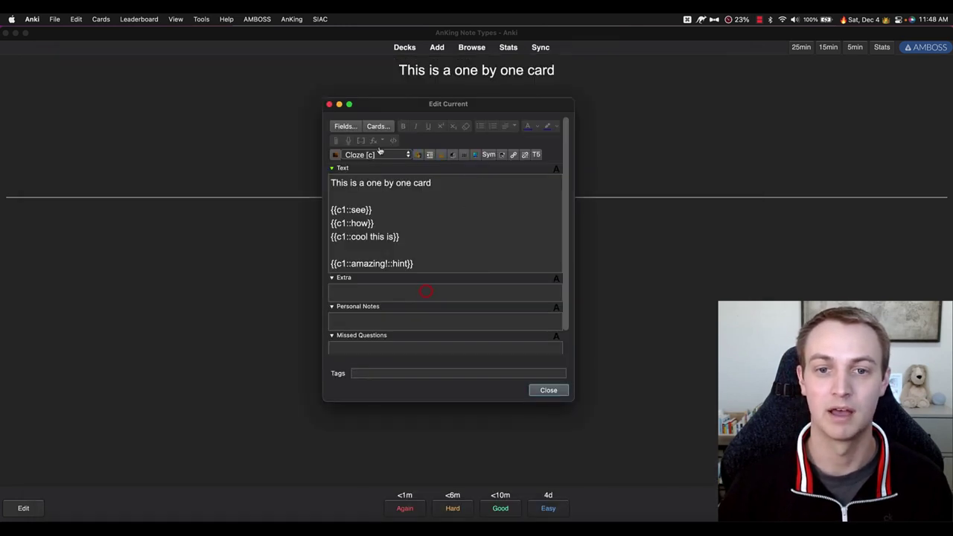
left_click(329, 105)
left_click(404, 47)
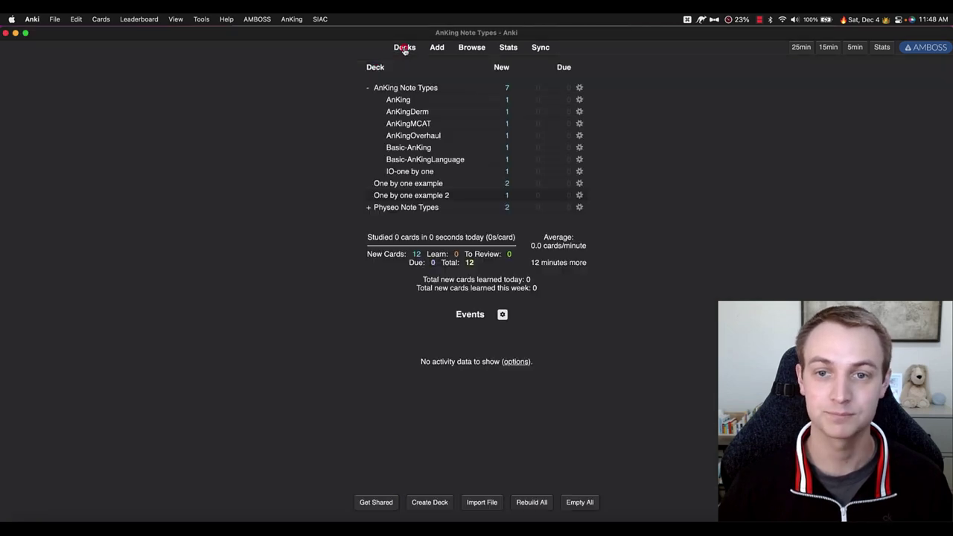
Study the "One by one example" deck, show the card's answer and reveal its three clozes one at a time
left_click(427, 184)
key("s")
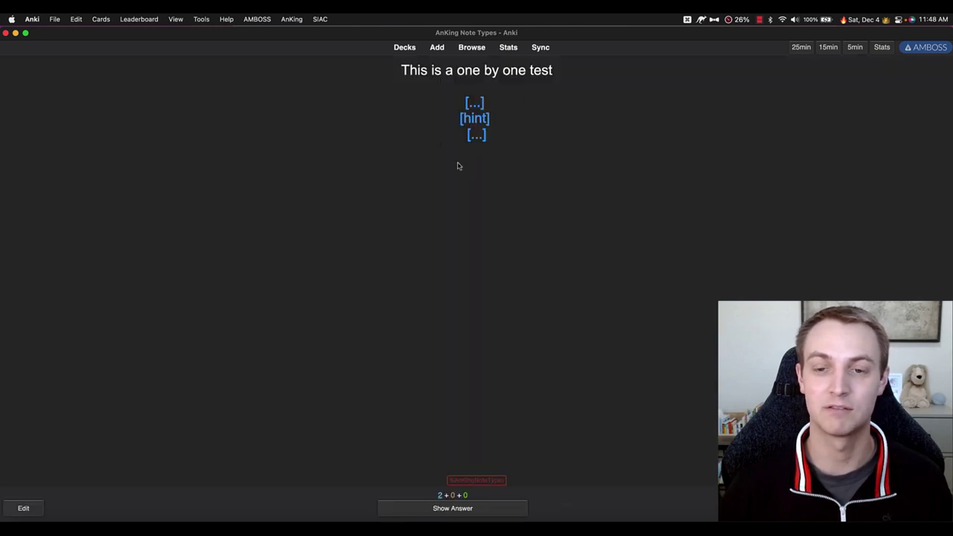
left_click(457, 508)
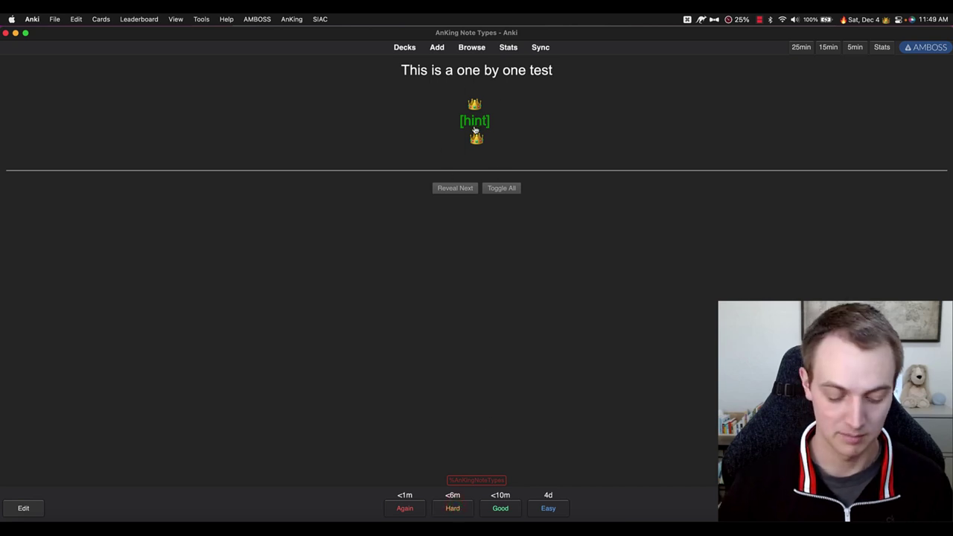
key("n")
key("n")
key("n")
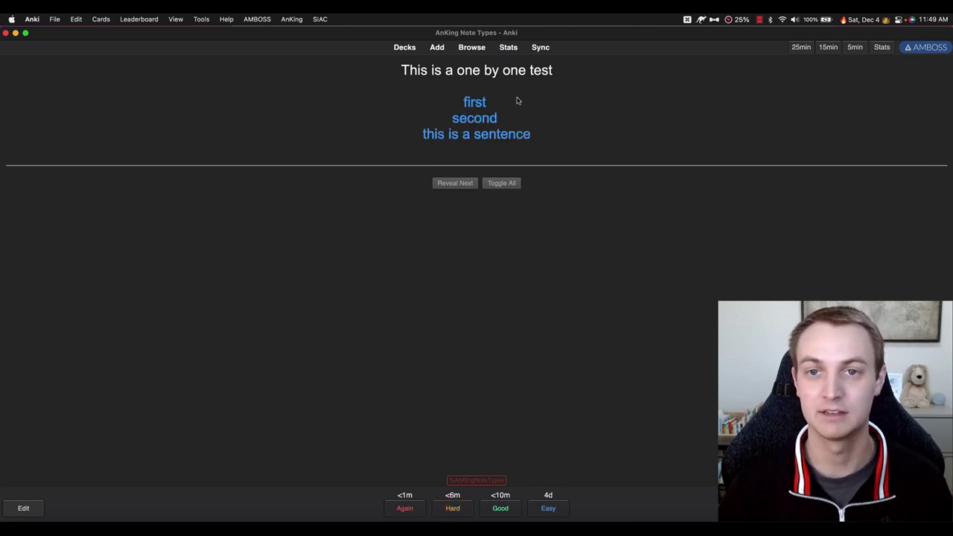
Study the "One by one example 2" deck, rate its automatically flipped card and undo that review
key("d")
left_click(426, 197)
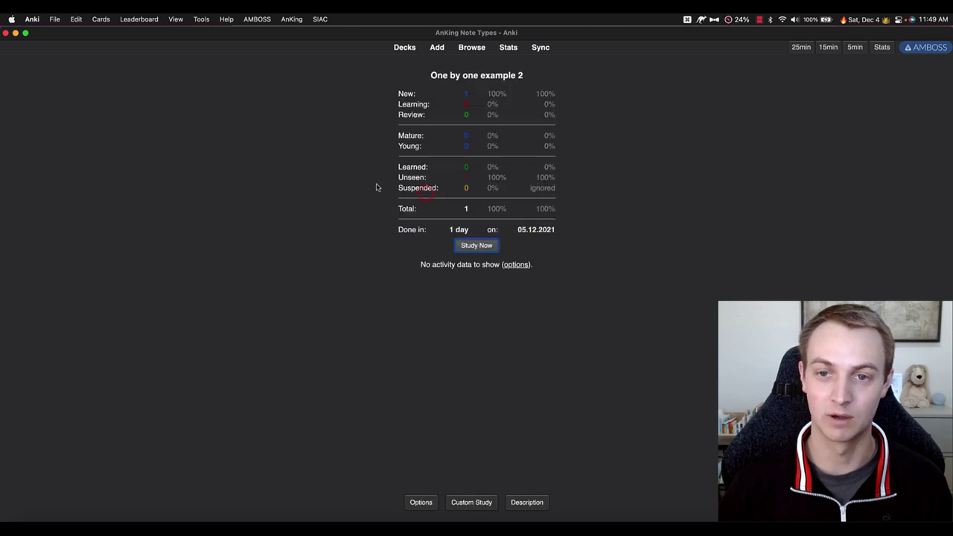
key("s")
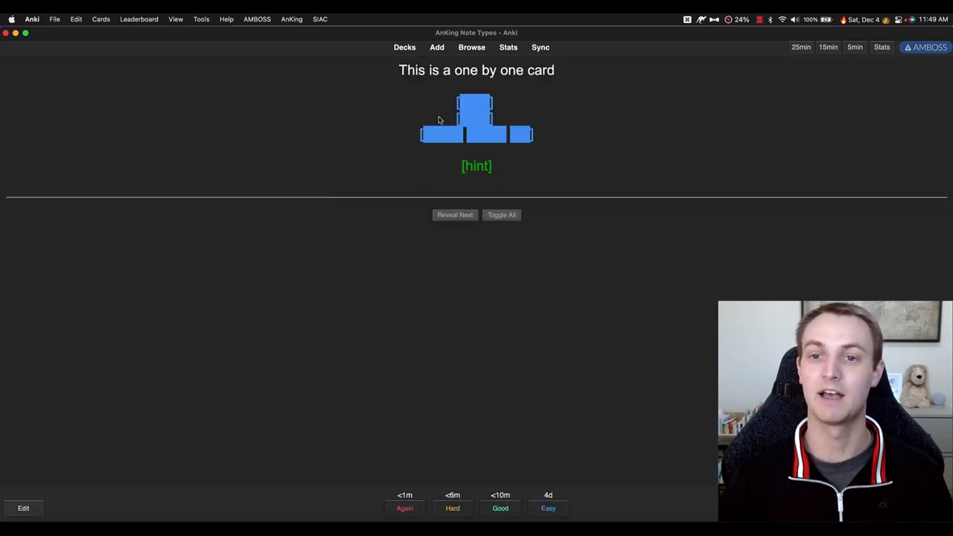
key("space")
key("space")
key("super+z")
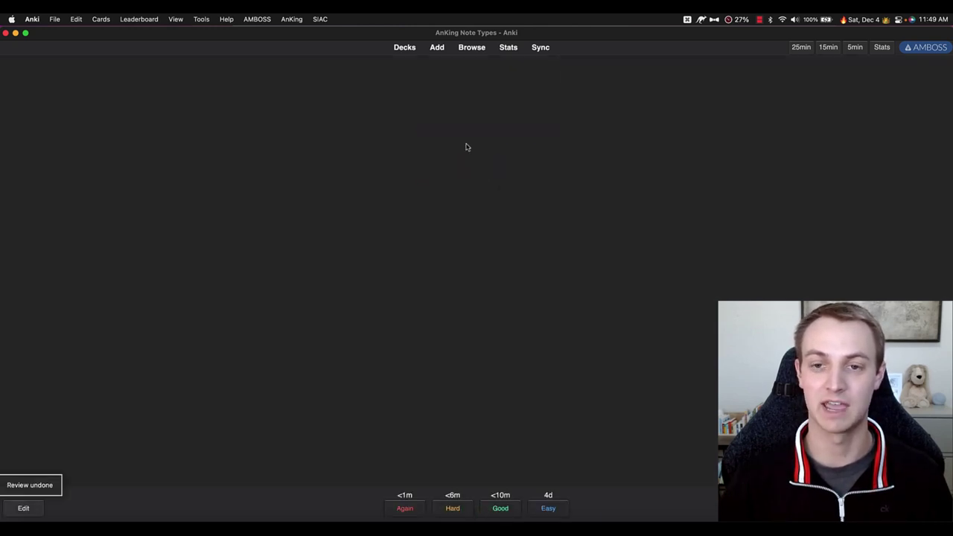
Inspect the "var autoflip = true" line in the card's front template, and close the template and note editor
key("e")
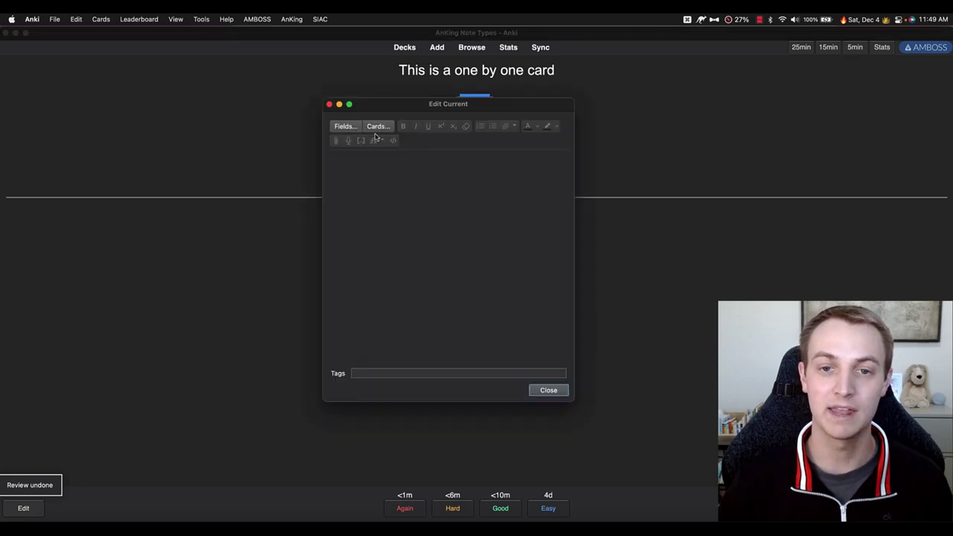
left_click(379, 127)
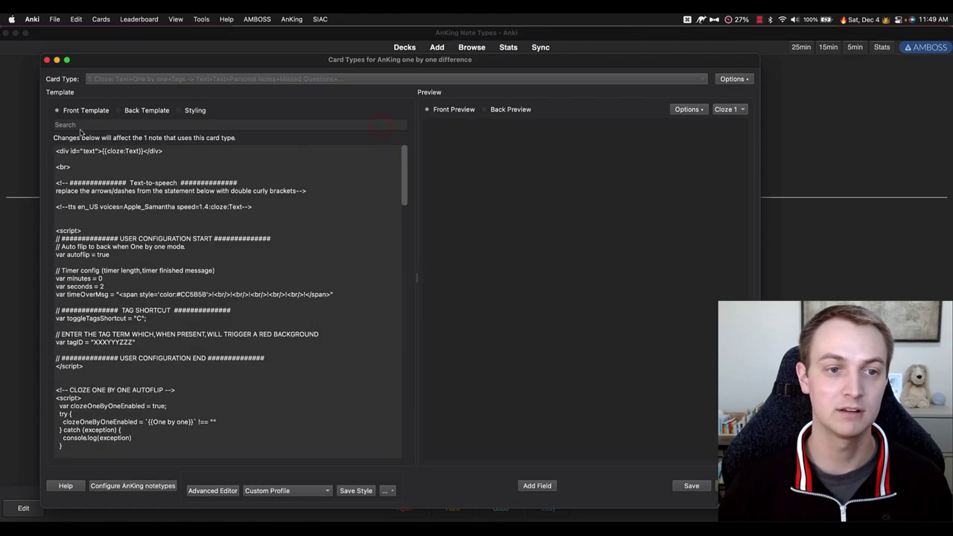
left_click_drag(122, 255, 17, 260)
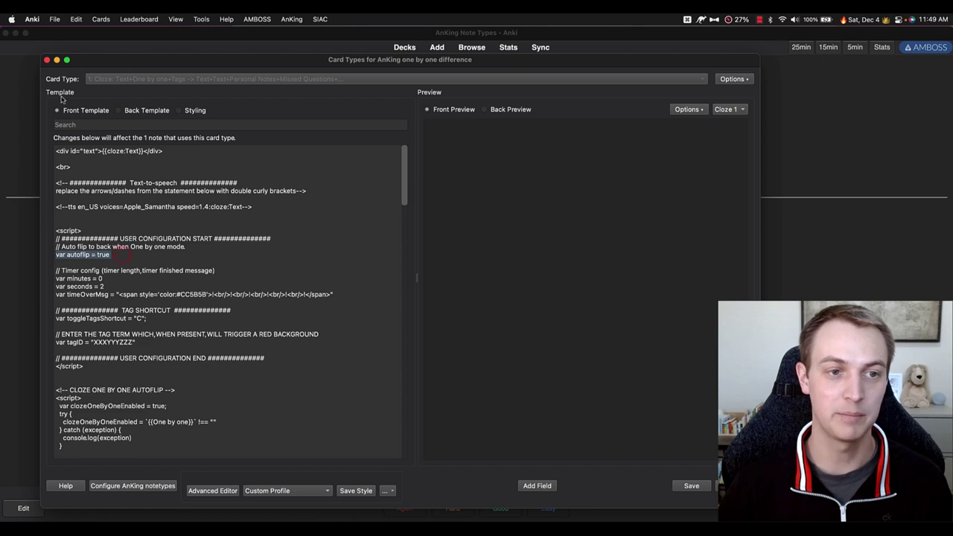
left_click(46, 60)
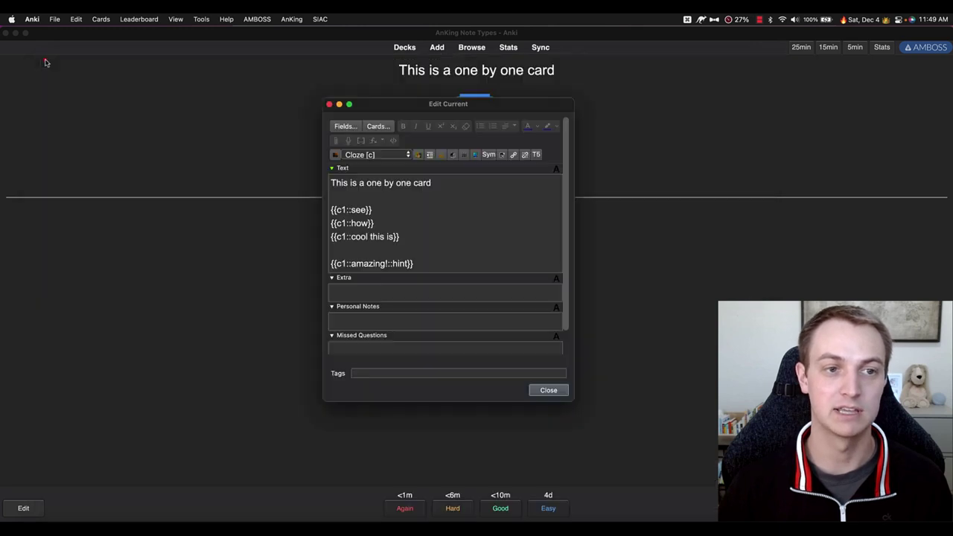
left_click(330, 105)
In the AnKing Note Types settings, enable "flip to back of card automatically" for the AnKing note type and save
left_click(291, 18)
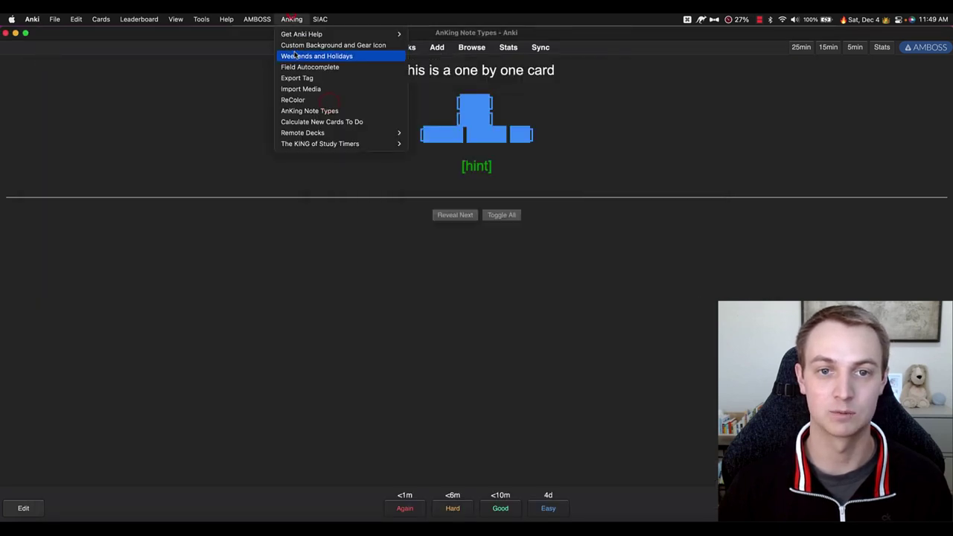
left_click(309, 111)
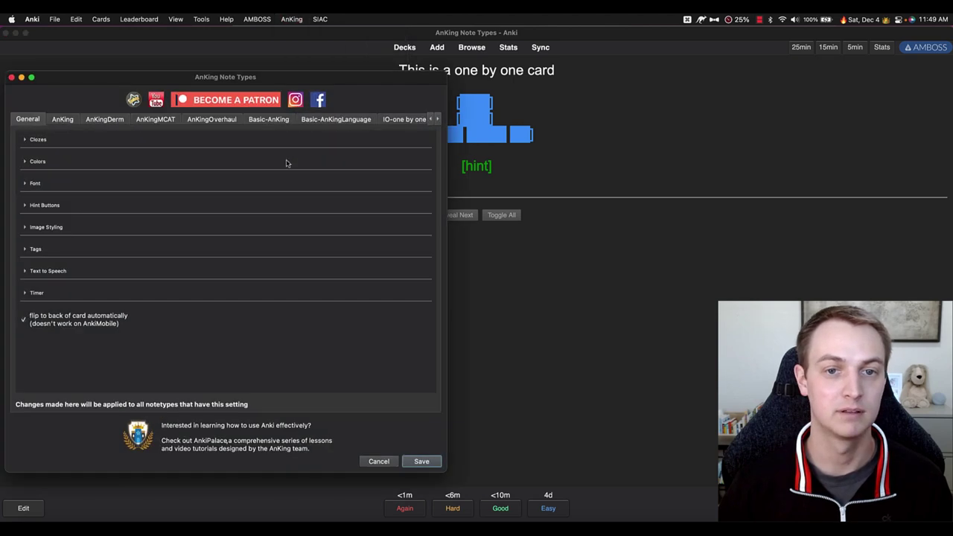
left_click(61, 121)
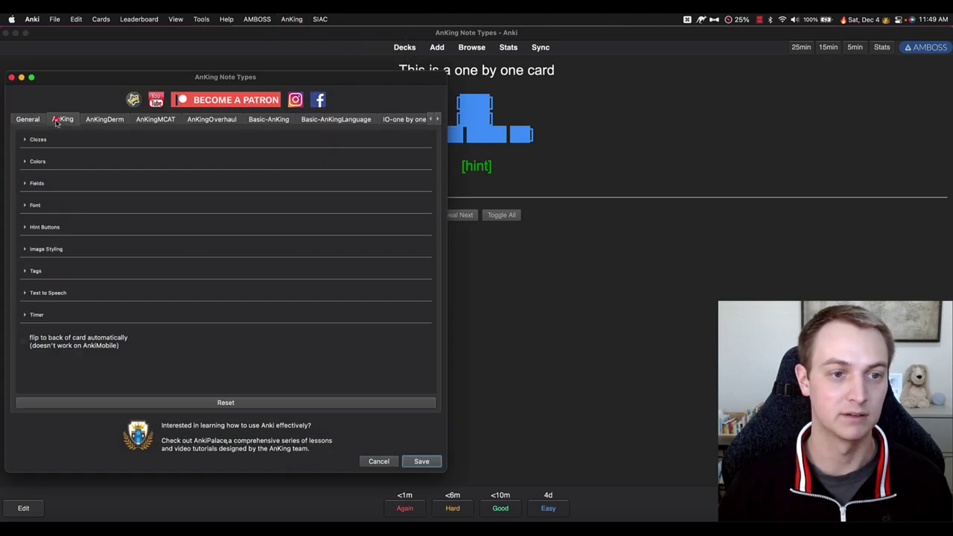
left_click(25, 141)
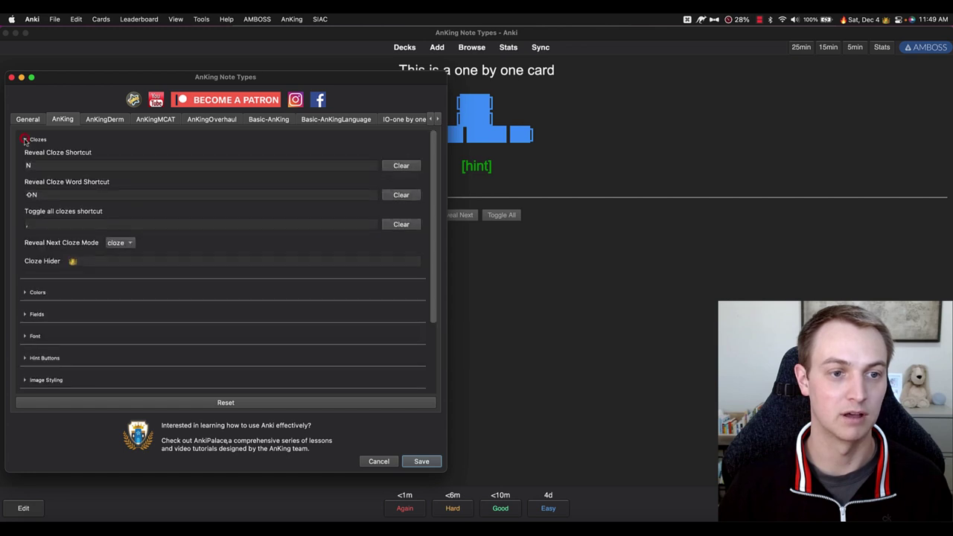
left_click(31, 140)
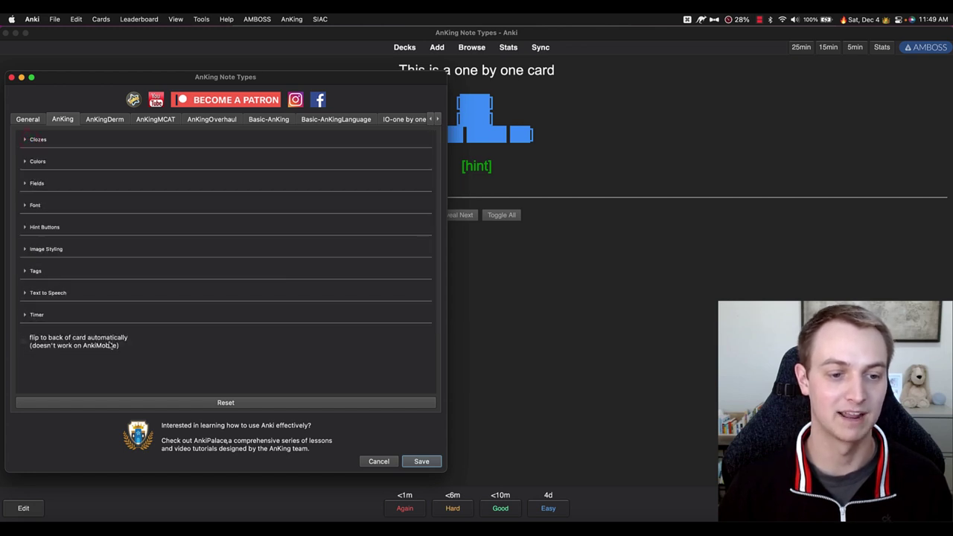
left_click(23, 342)
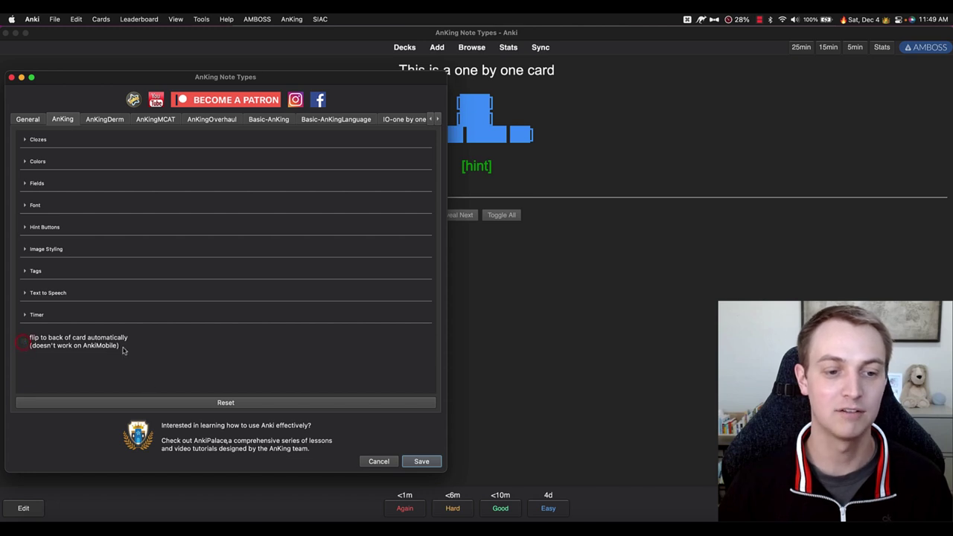
left_click(434, 461)
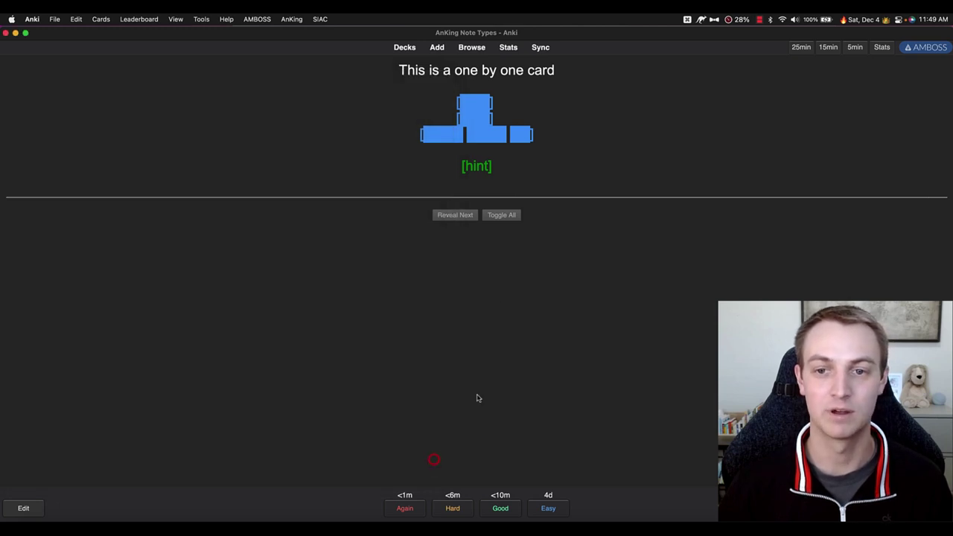
Restart studying the "One by one example 2" deck and reveal all four clozes of its card one at a time
left_click(405, 47)
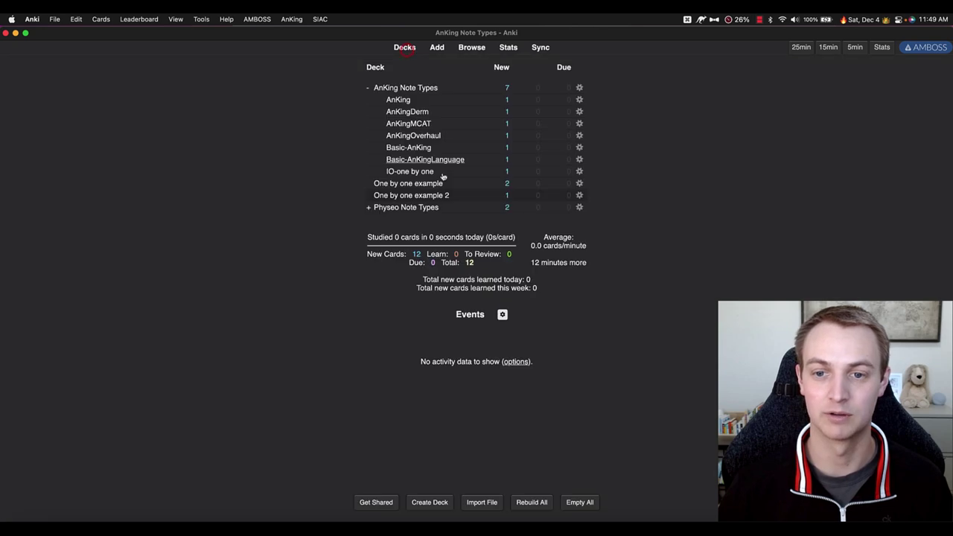
left_click(411, 196)
key("s")
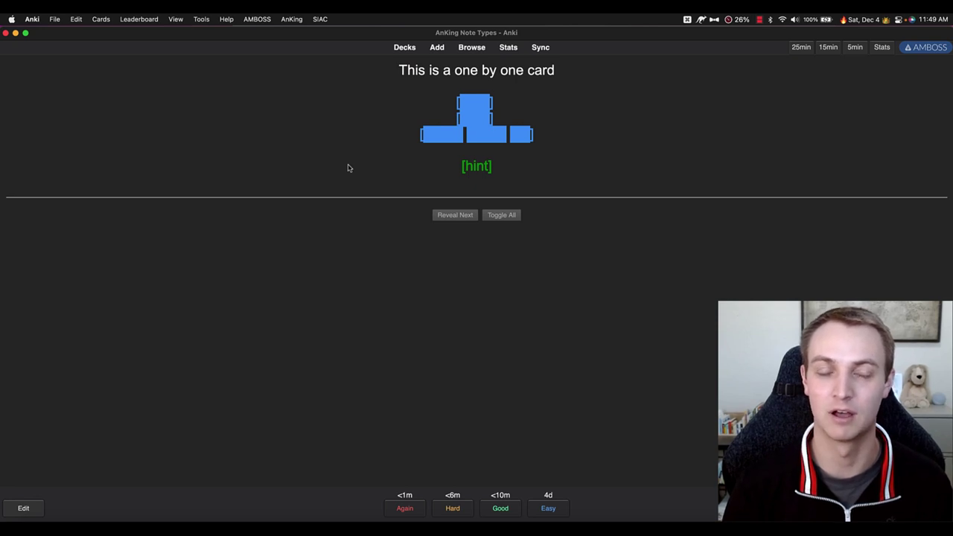
key("n")
key("n")
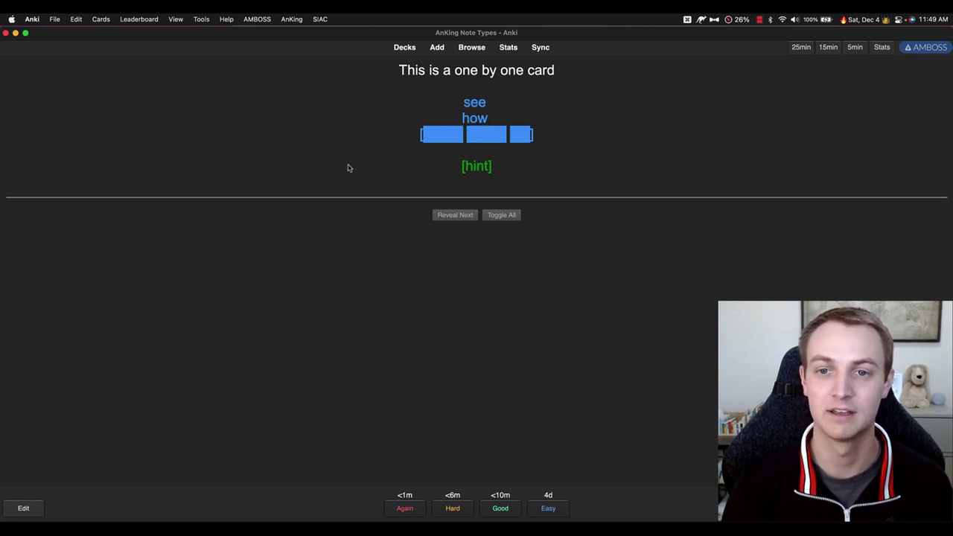
key("n")
key("n")
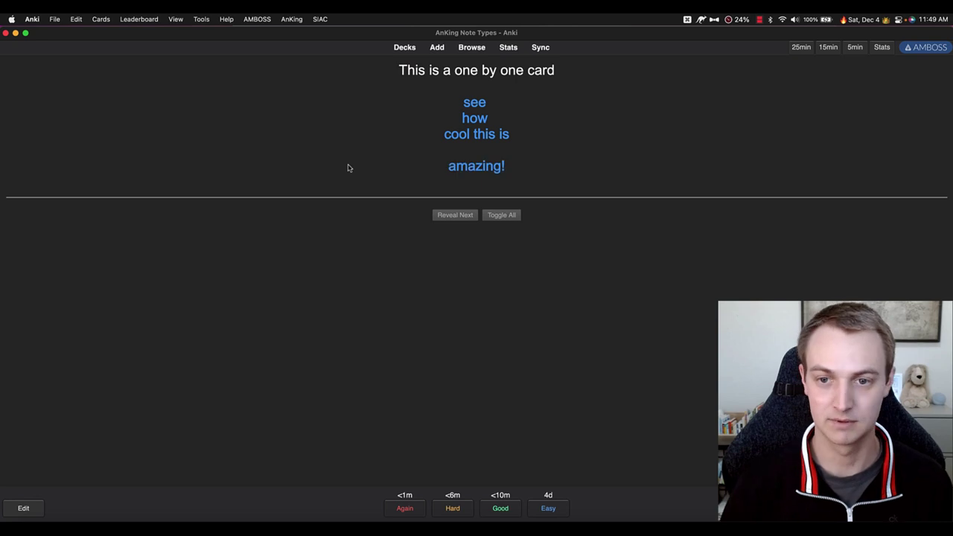
Toggle all of the card's clozes together between hidden and shown, leaving them hidden
left_click(498, 216)
left_click(499, 216)
left_click(498, 216)
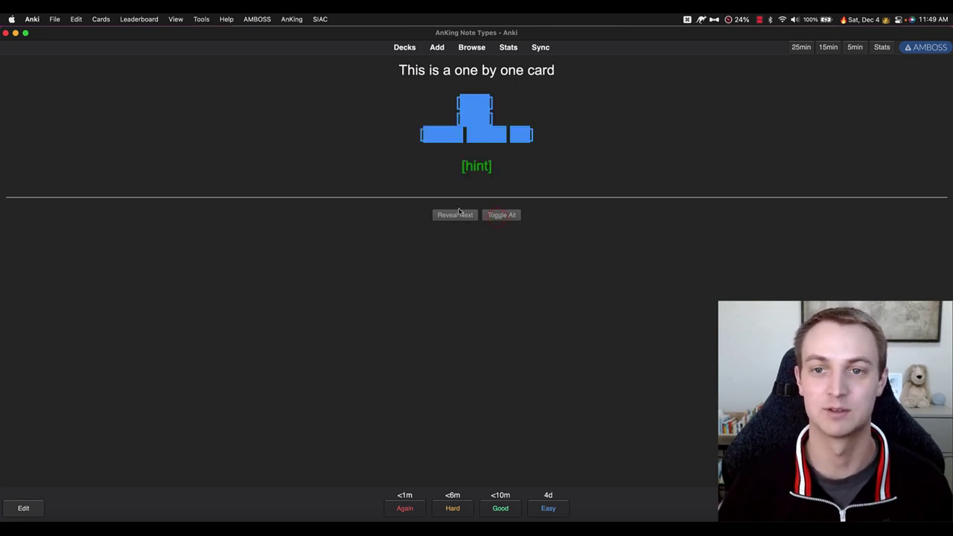
Start studying the "IO-one by one" deck and flip its image occlusion card to the back
key("d")
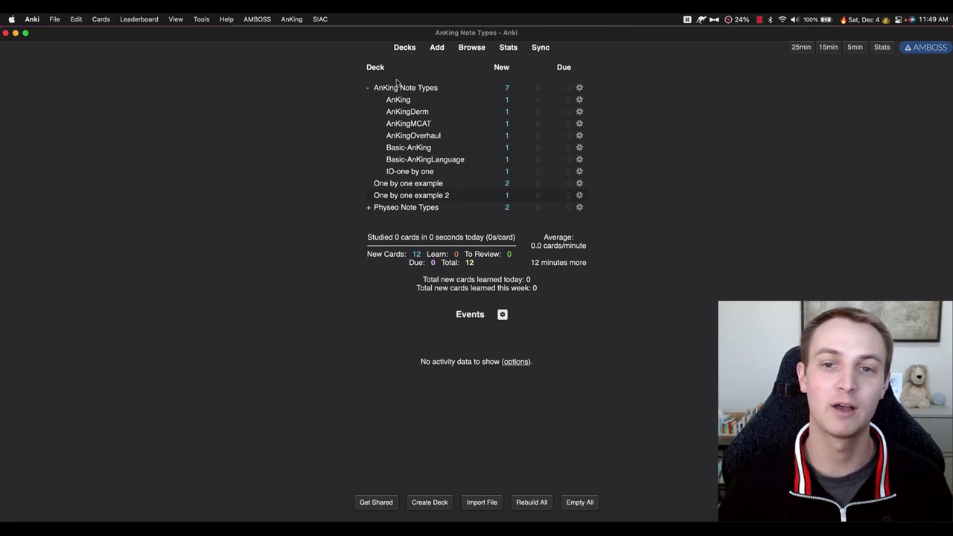
left_click(410, 172)
left_click(477, 262)
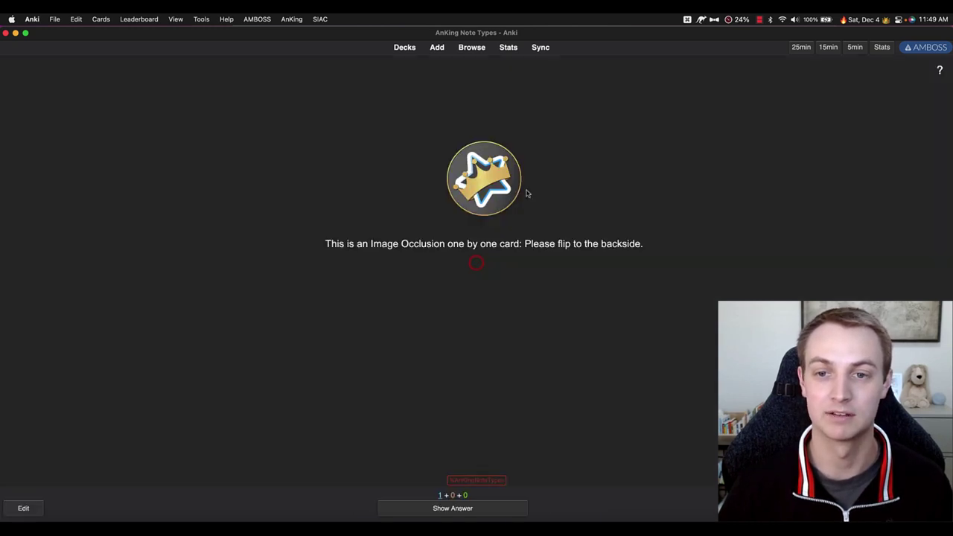
key("space")
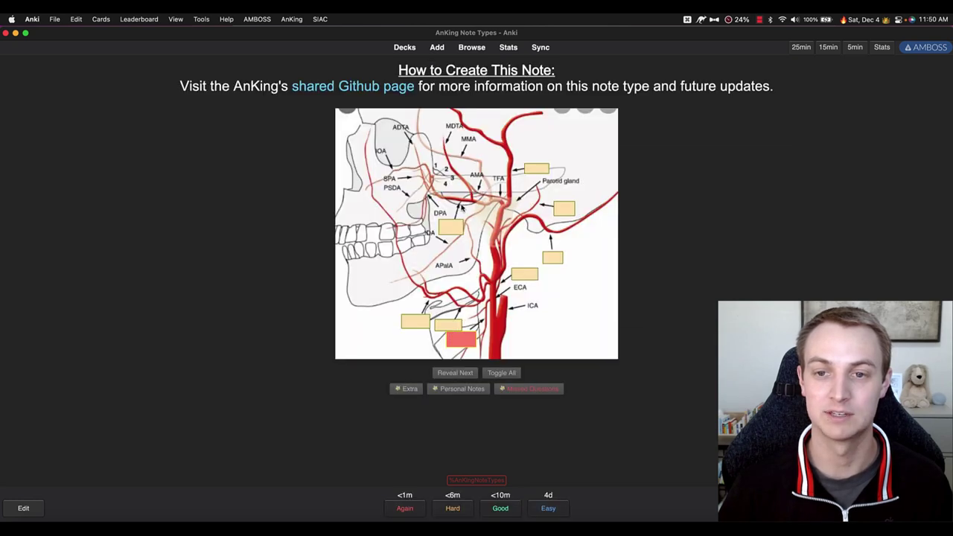
Reveal the occluded labels on the artery image one after another until every label is shown
left_click(459, 373)
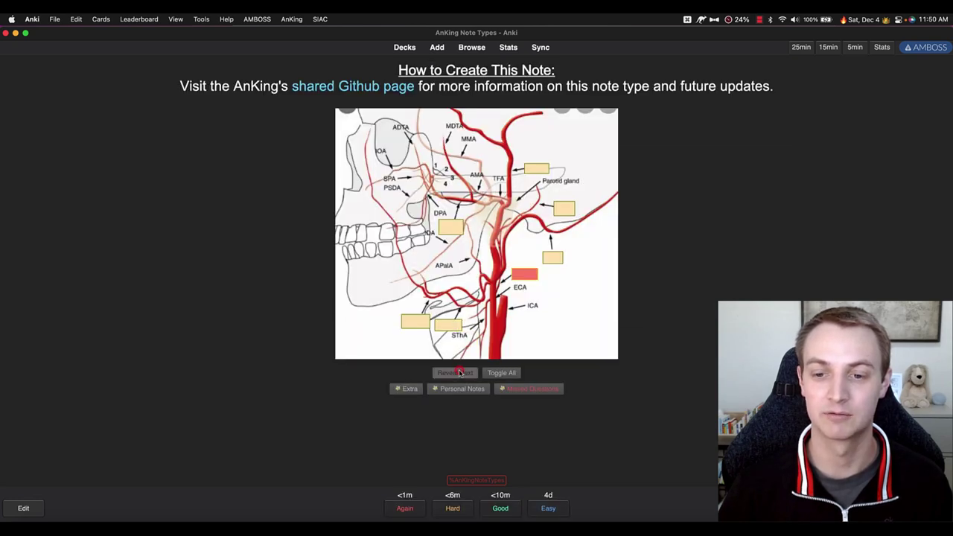
left_click(460, 373)
left_click(460, 373)
left_click(460, 374)
left_click(459, 373)
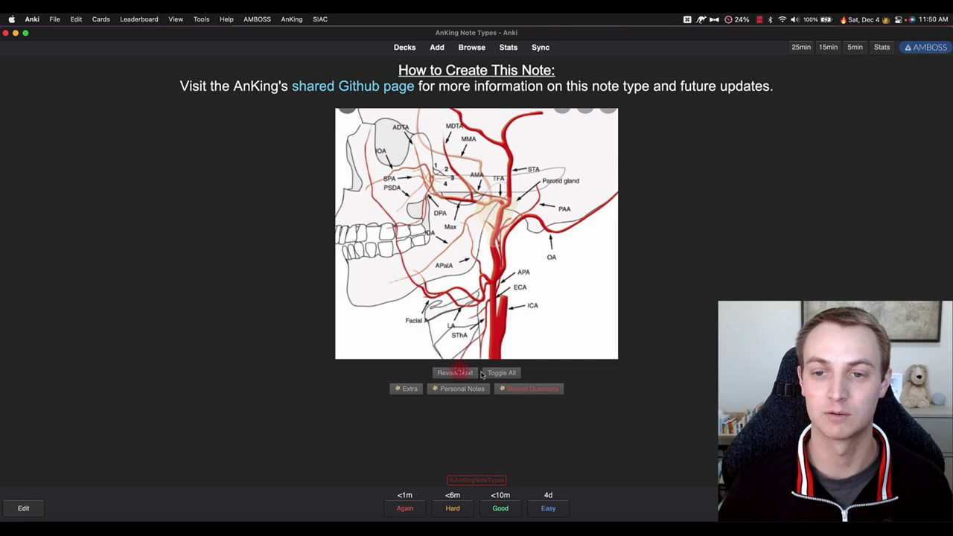
Reveal the STA, PAA, OA, Max and SThA labels on the artery image individually, out of order, and hide all labels again
left_click(460, 340)
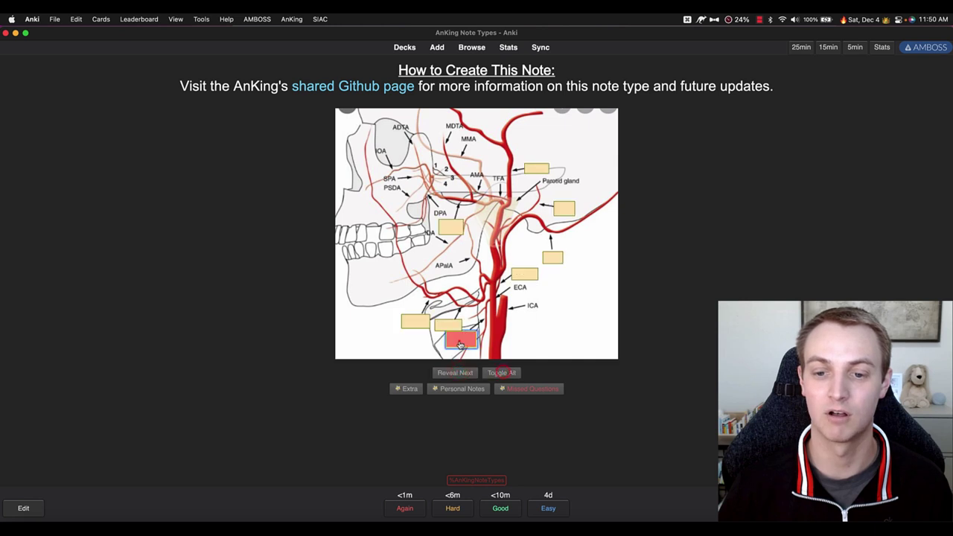
left_click(564, 209)
left_click(536, 169)
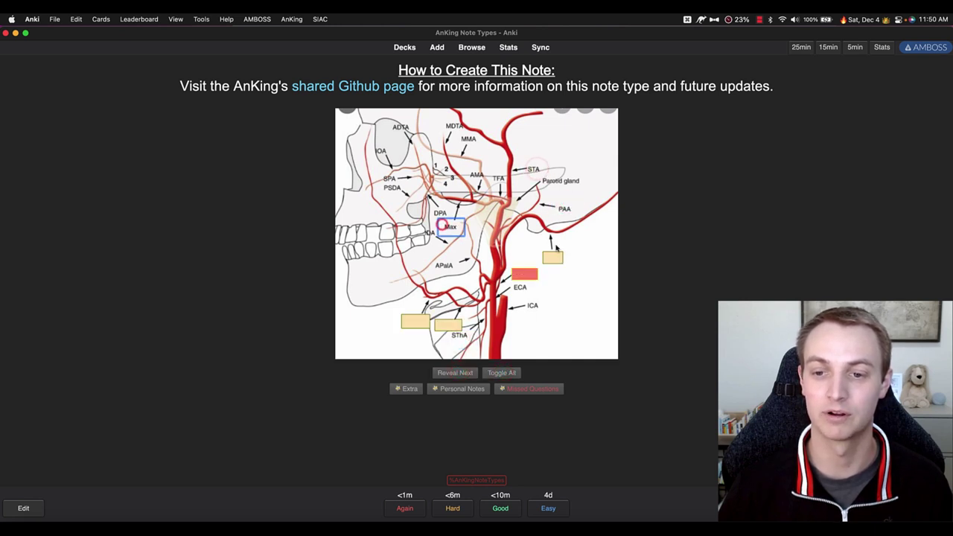
left_click(442, 228)
left_click(551, 257)
left_click(500, 372)
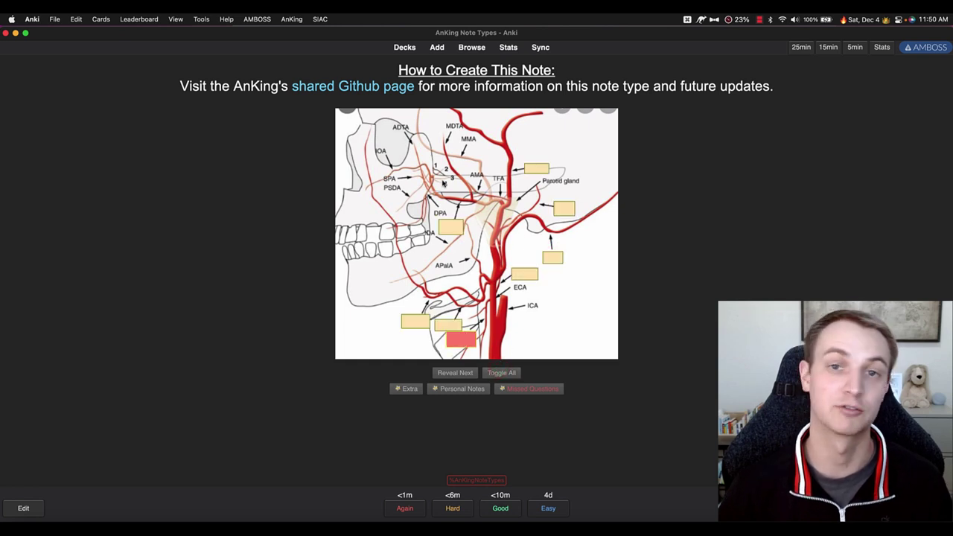
Start studying the "AnKing" deck and open the AnKing Note Types settings
key("d")
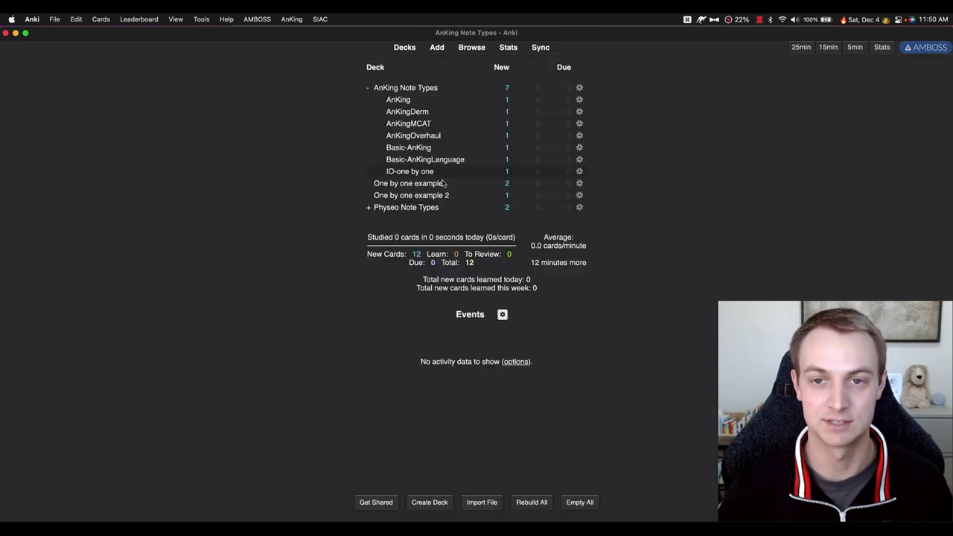
left_click(388, 100)
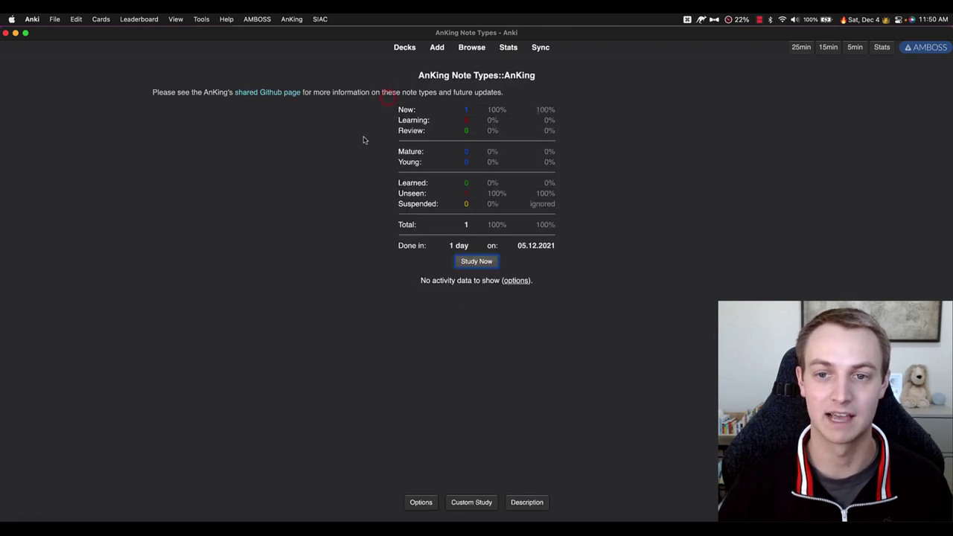
key("s")
left_click(291, 19)
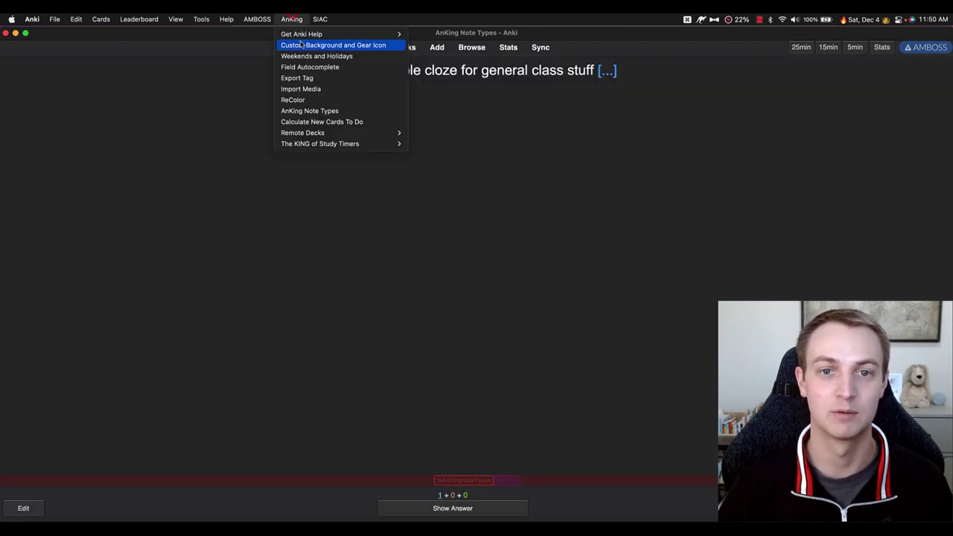
left_click(306, 109)
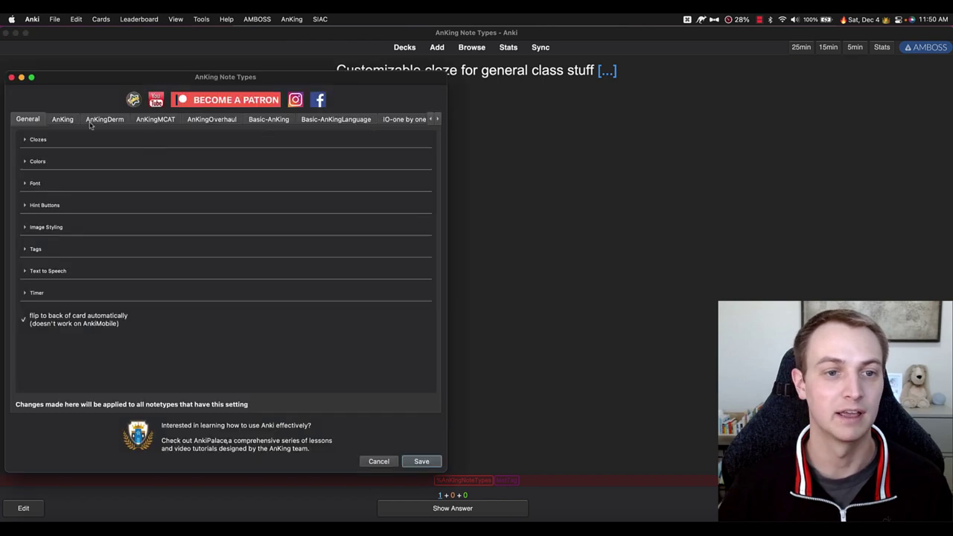
Look through the Clozes and Colors settings of the AnKing note type
left_click(63, 120)
left_click_drag(102, 78, 102, 60)
left_click(28, 102)
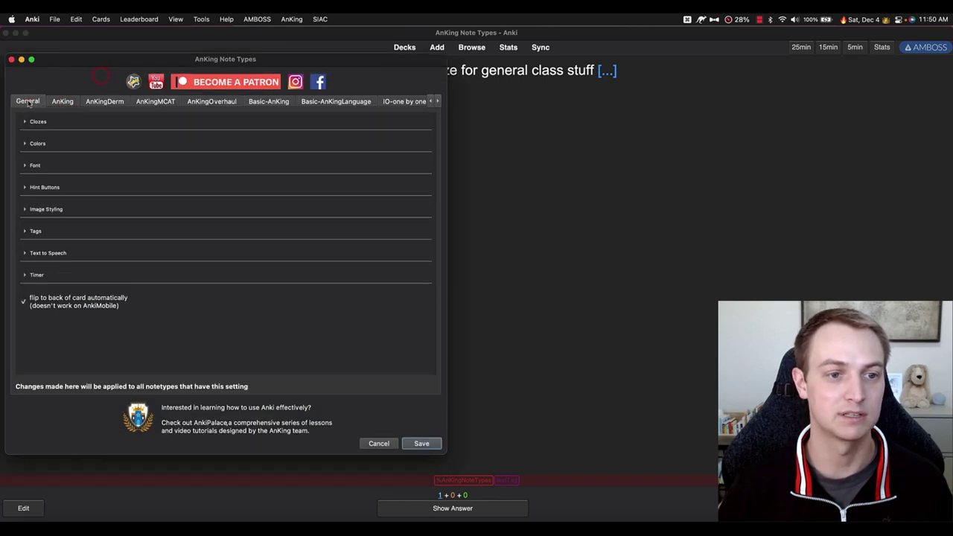
left_click(63, 101)
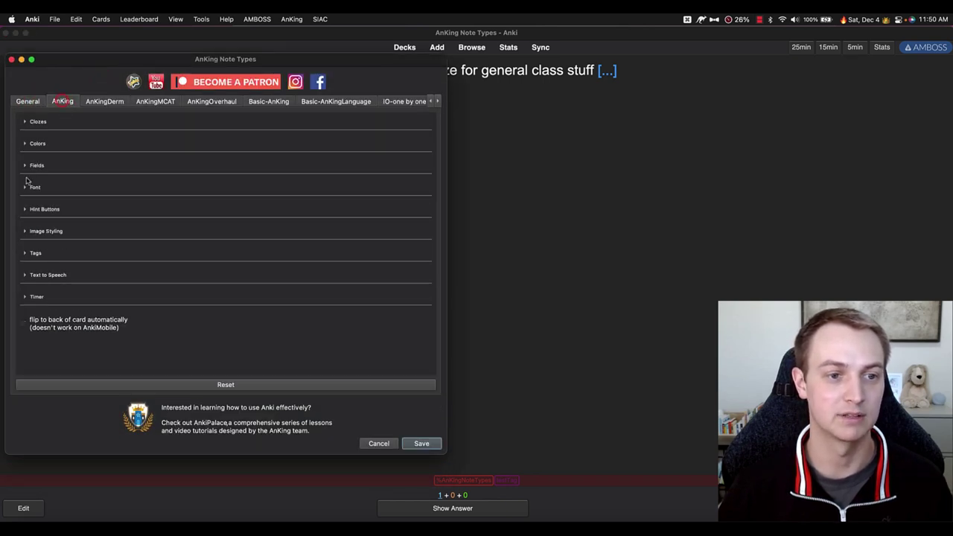
left_click(25, 122)
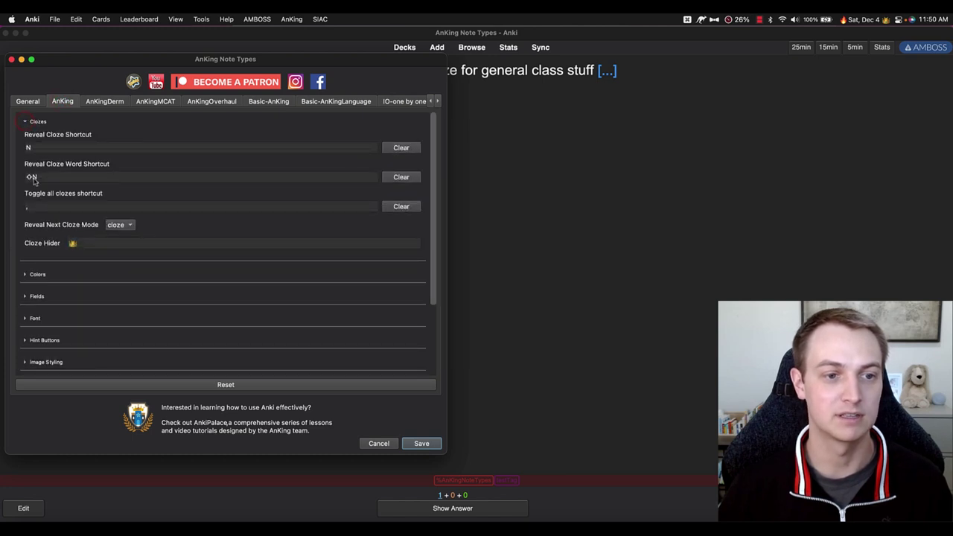
left_click(25, 121)
left_click(25, 144)
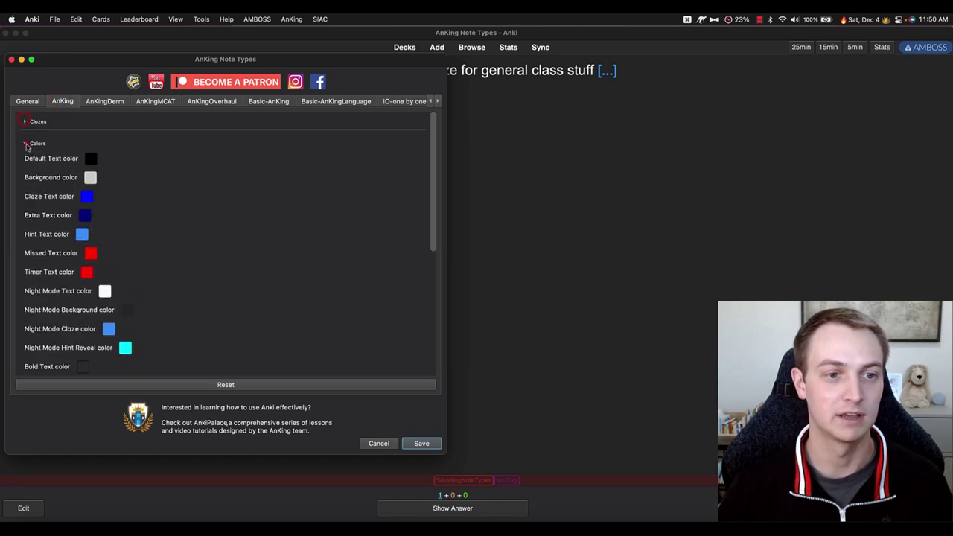
left_click(26, 145)
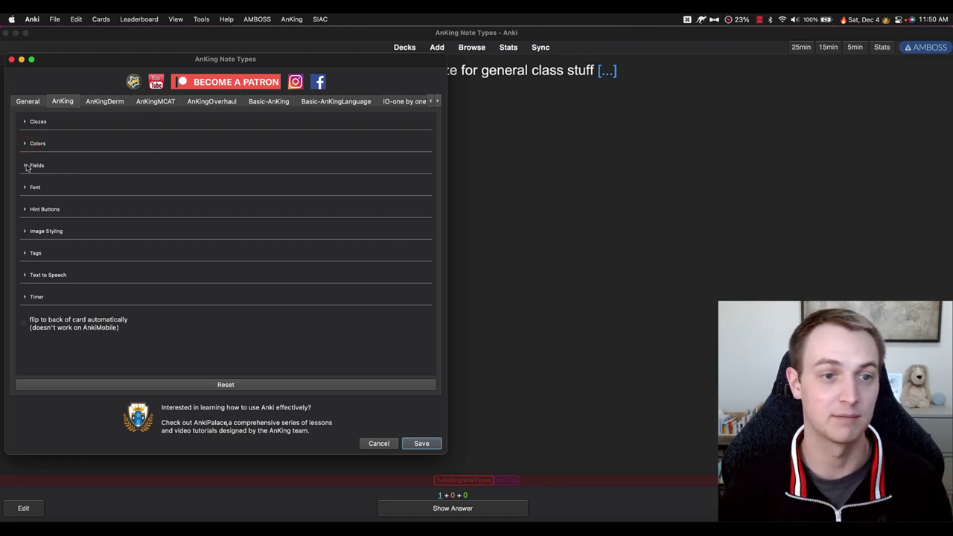
Disable the Missed Questions field for the AnKing note type, save the settings and show the current card's answer
left_click(26, 165)
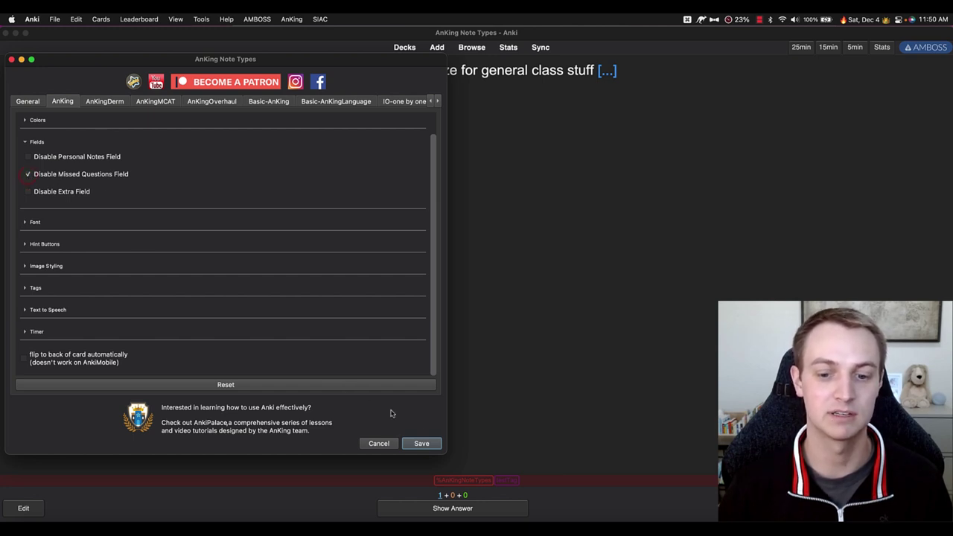
left_click(422, 444)
key("space")
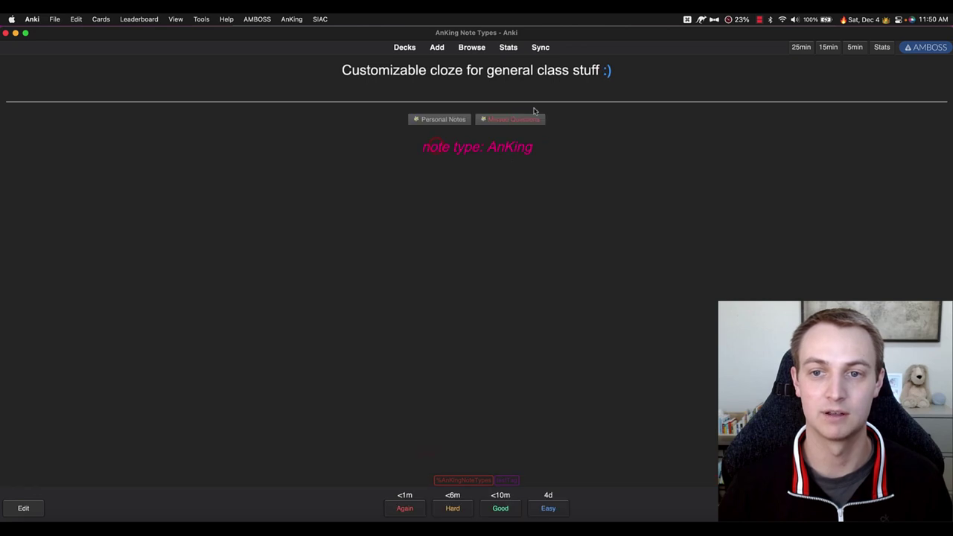
Restart studying the "AnKing" deck and show its card's answer with the updated field settings
key("d")
left_click(398, 99)
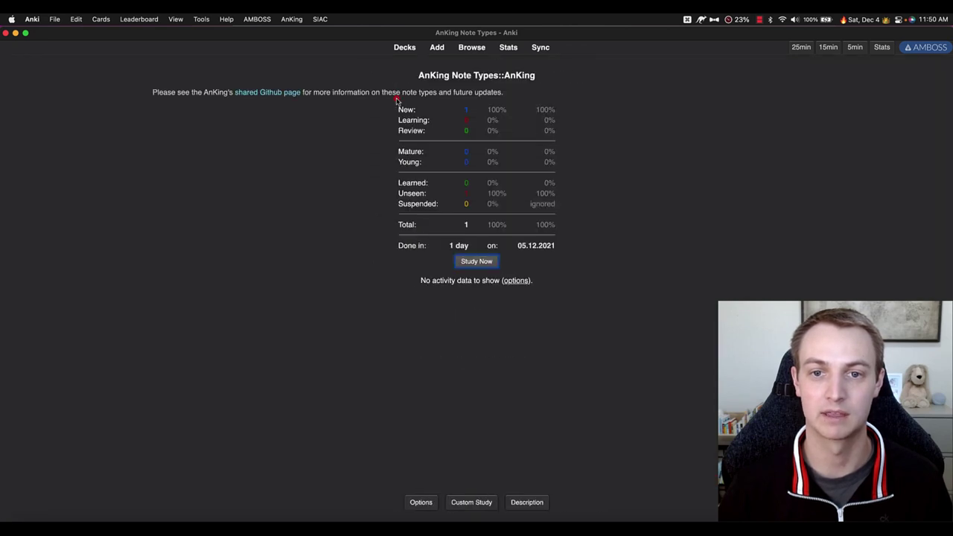
key("s")
key("space")
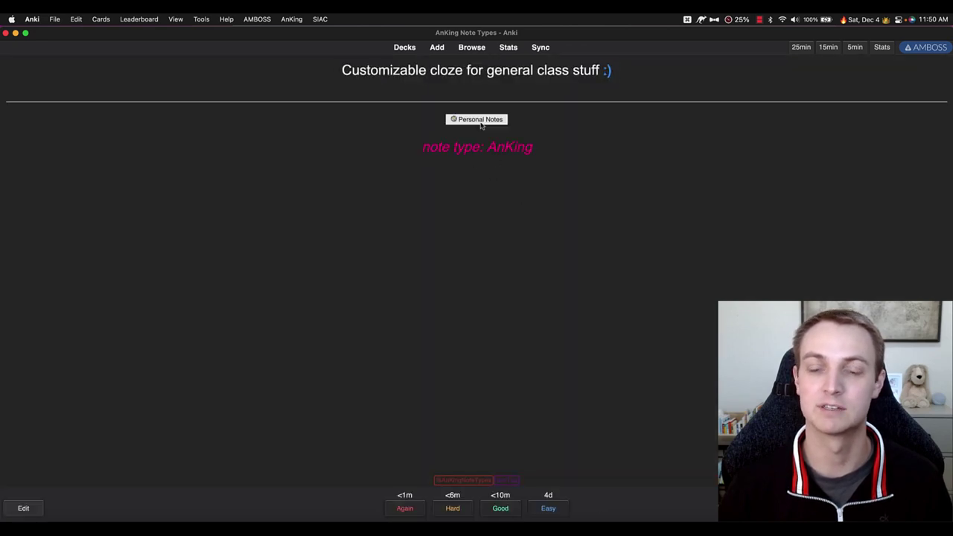
Open the current AnKing note for editing, collapse its Missed Questions field and close the editor
key("e")
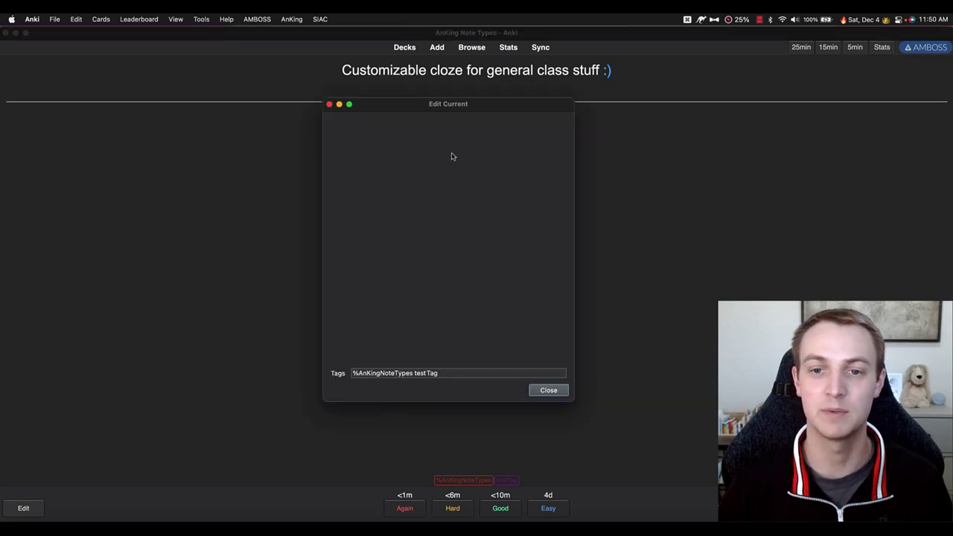
scroll(408, 215, "down", 3)
scroll(409, 215, "up", 5)
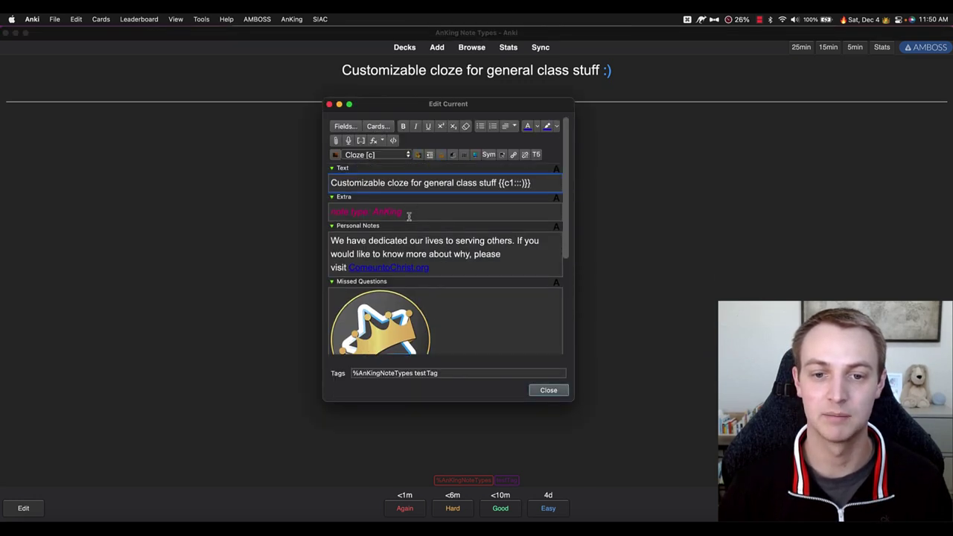
left_click(332, 283)
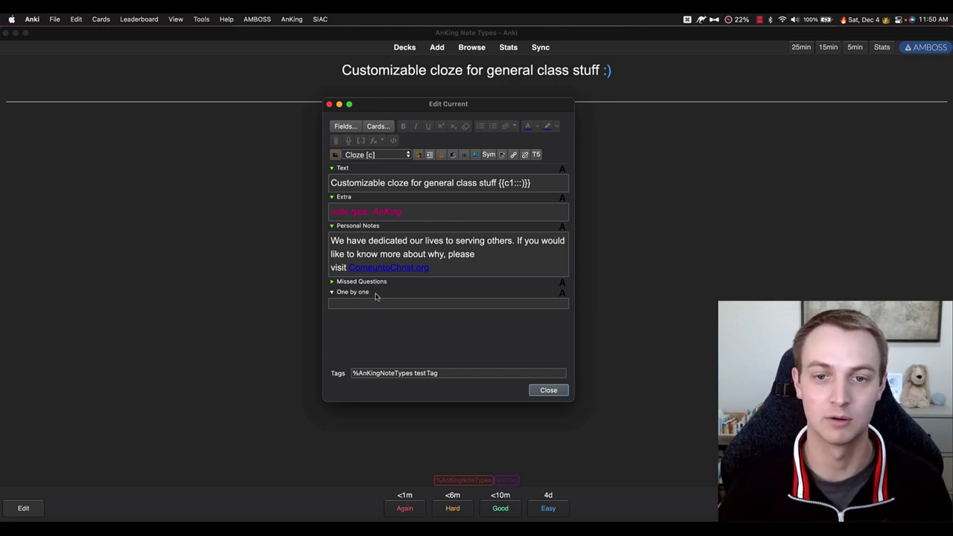
left_click(329, 104)
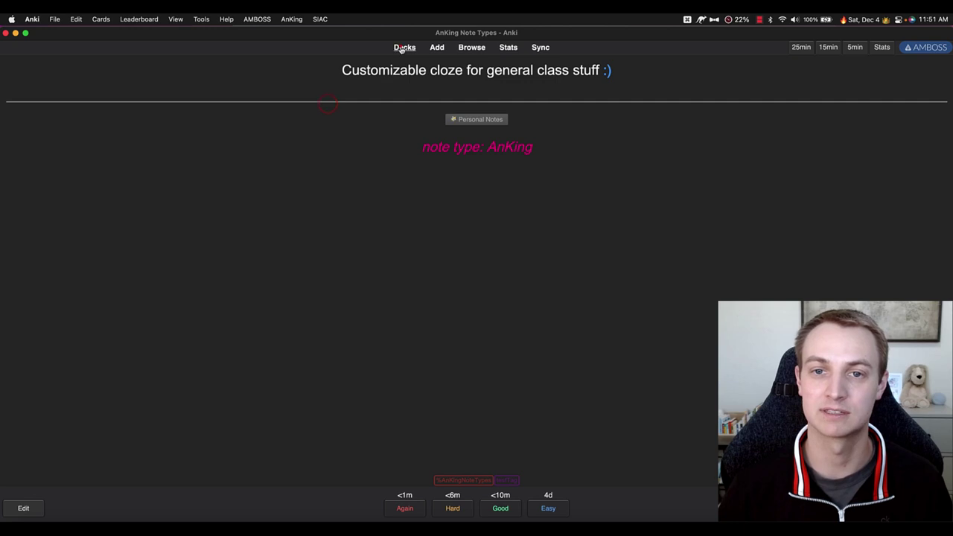
Start studying the "AnKingOverhaul" deck and show its card's answer
left_click(405, 47)
left_click(415, 137)
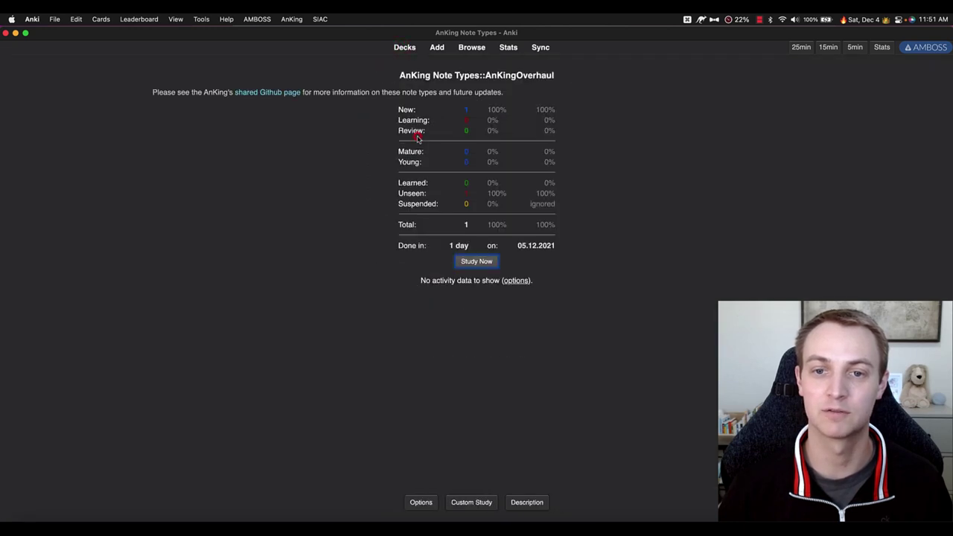
left_click(481, 261)
key("space")
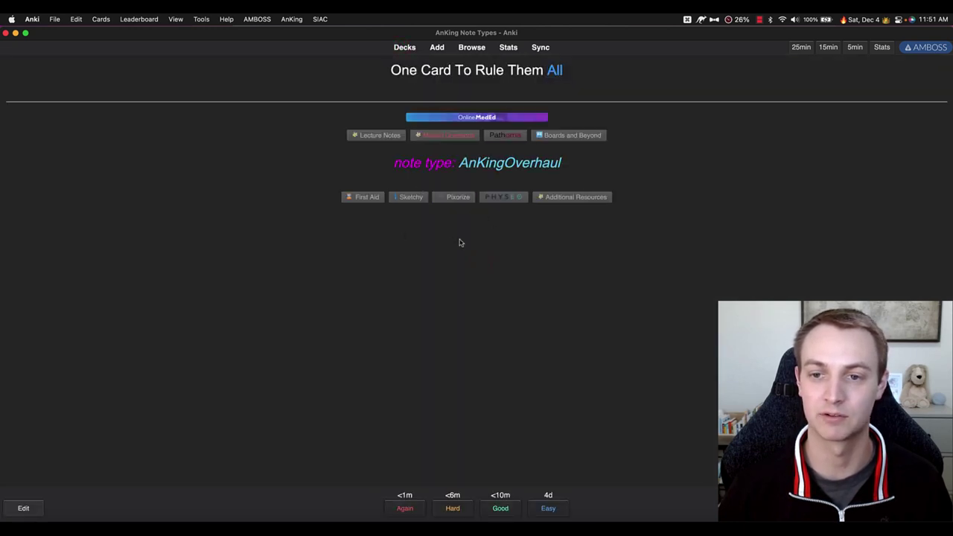
Open the current AnKingOverhaul note for editing, collapse its First Aid field and close the editor
key("e")
scroll(380, 283, "down", 5)
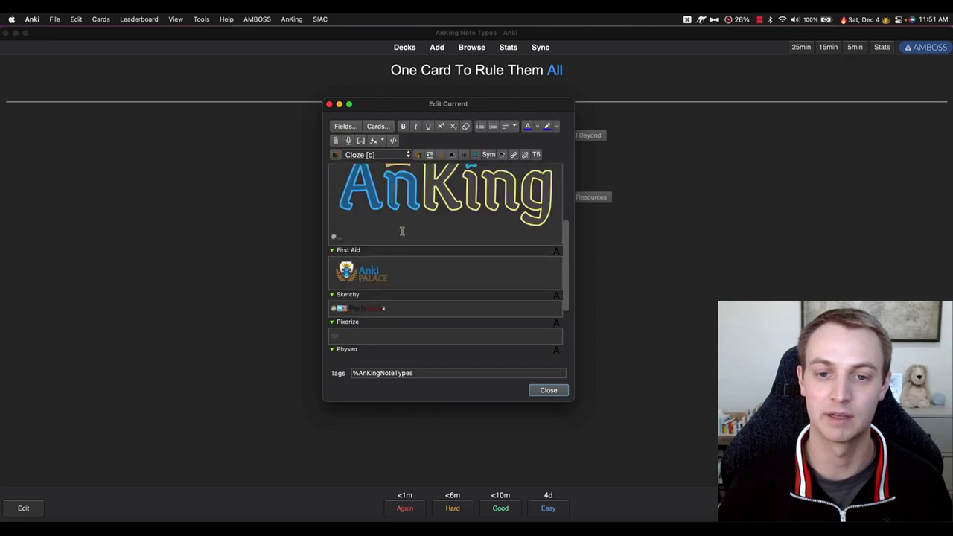
left_click(331, 252)
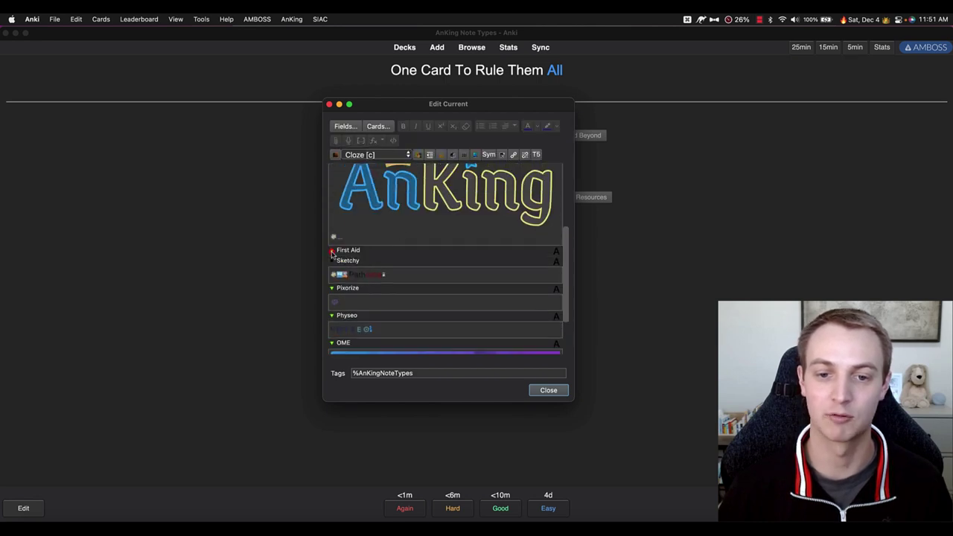
left_click(329, 104)
Disable the First Aid field for the AnKingOverhaul note type in the AnKing Note Types settings and save
left_click(294, 19)
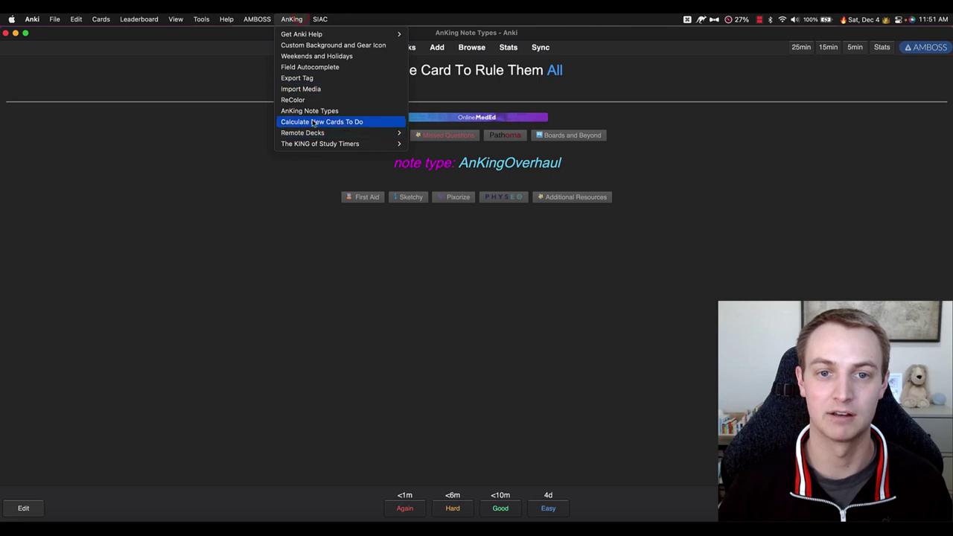
left_click(313, 111)
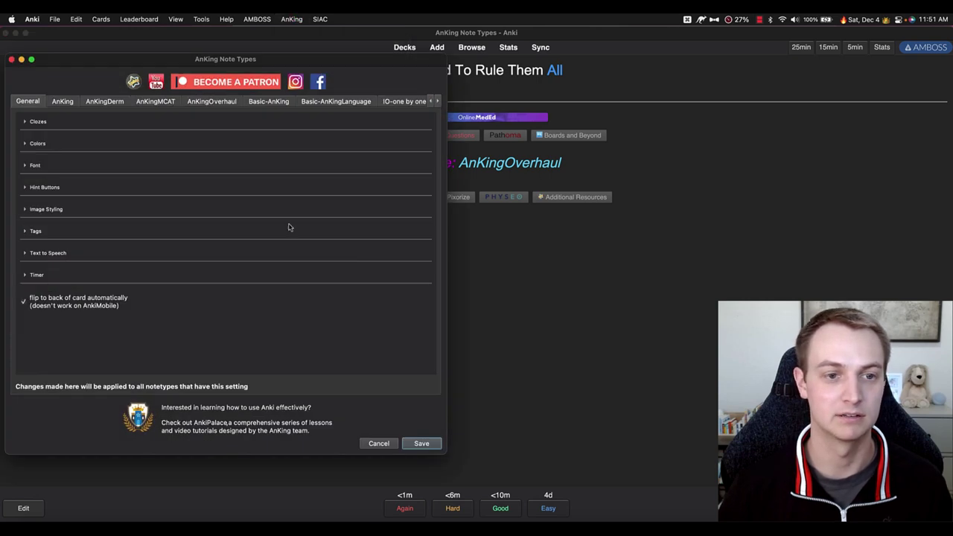
left_click(212, 102)
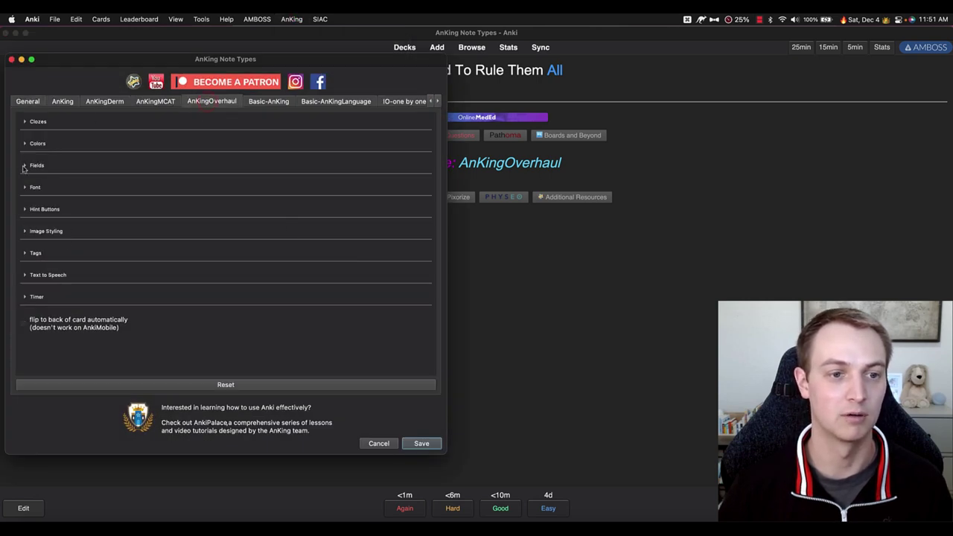
left_click(24, 165)
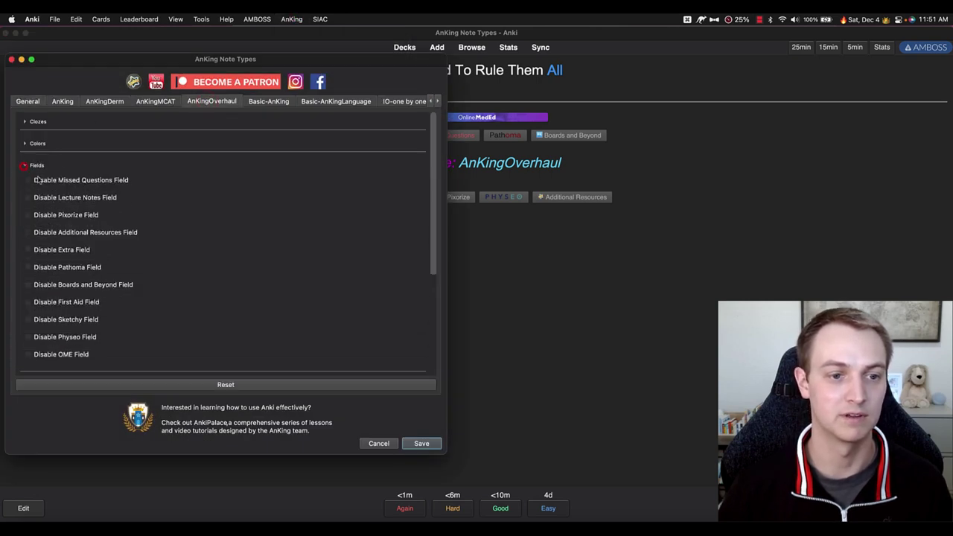
left_click(33, 303)
left_click(421, 444)
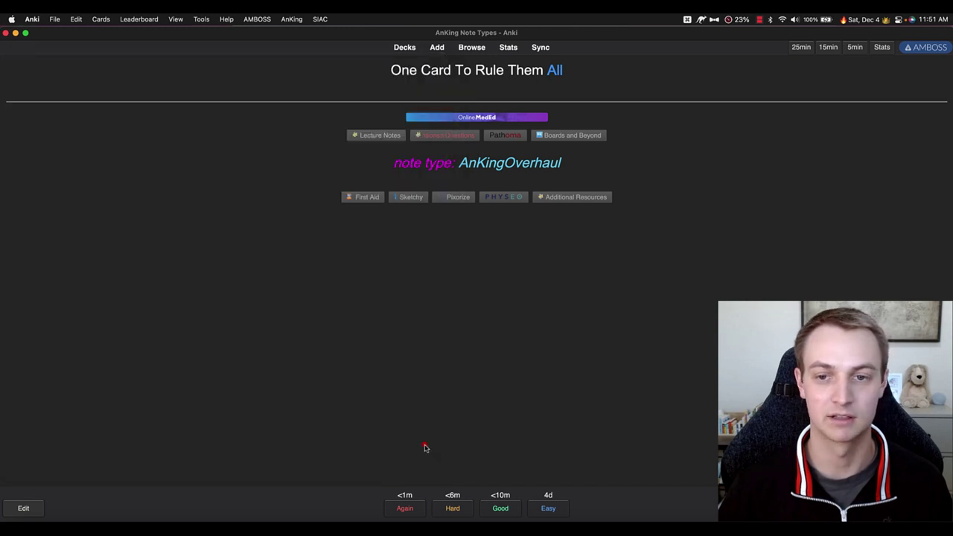
Restart studying the "AnKingOverhaul" deck and show its card's answer with the updated field settings
key("d")
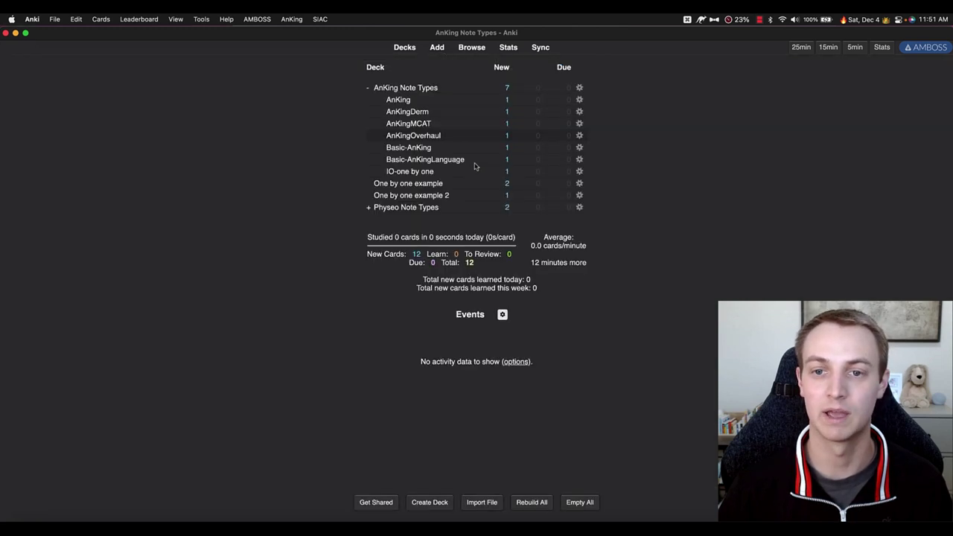
left_click(410, 134)
key("s")
key("space")
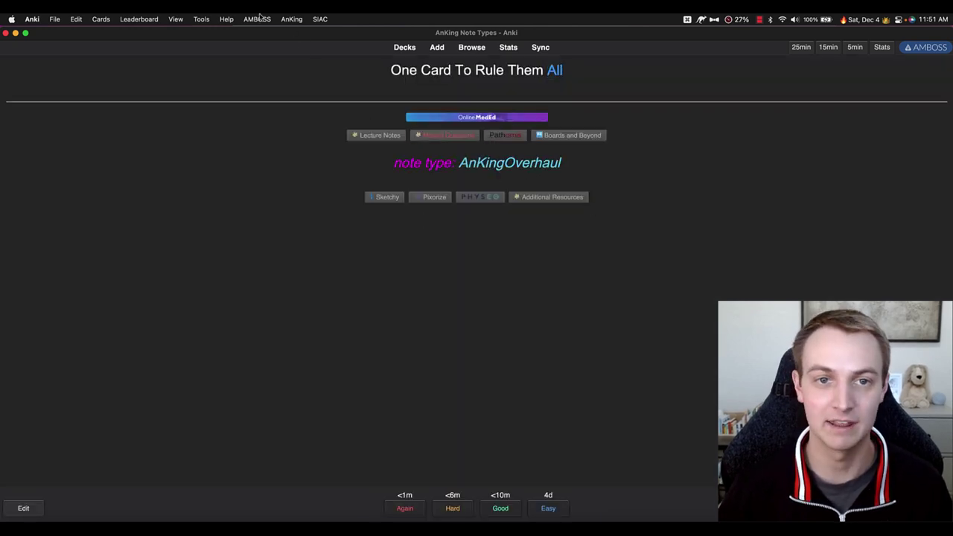
Reopen the AnKing Note Types settings and expand the Hint Buttons options of the AnKing note type
left_click(291, 18)
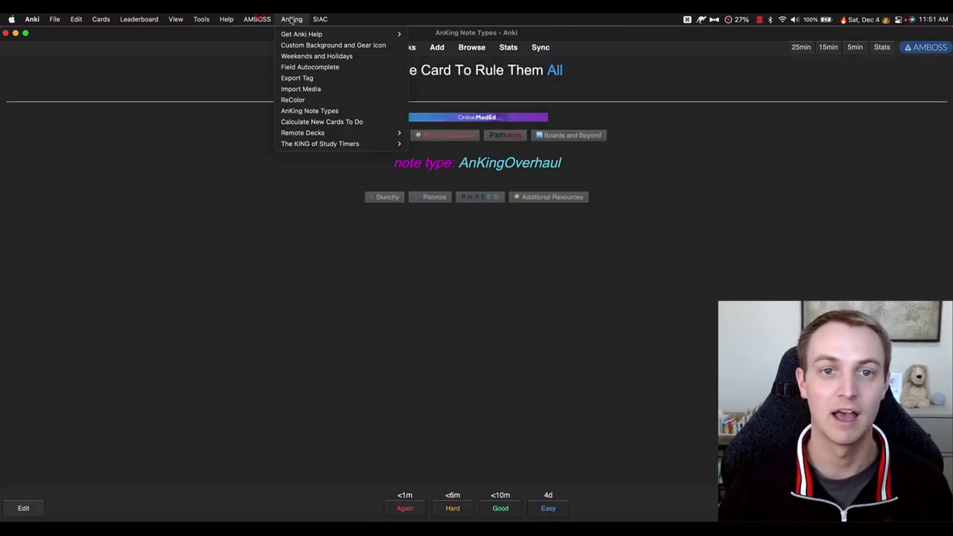
left_click(314, 113)
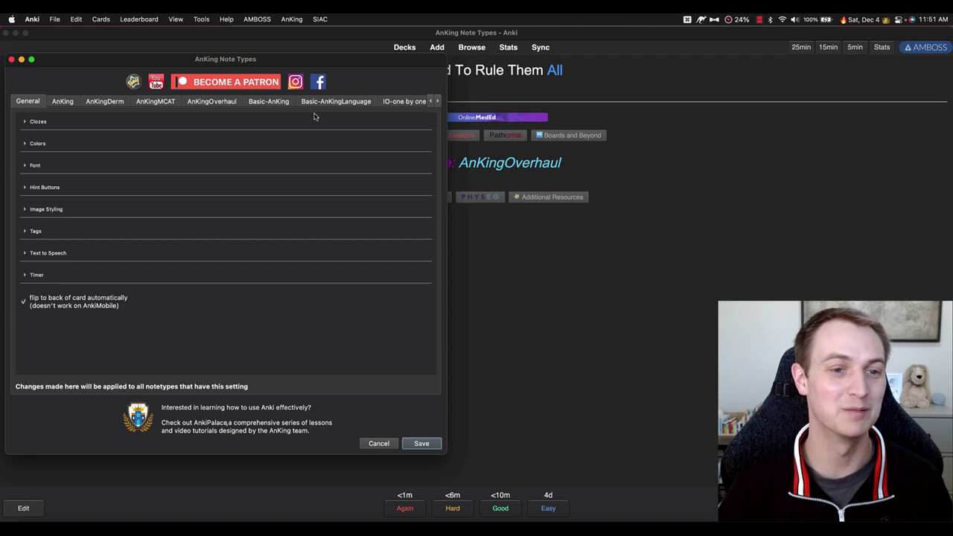
left_click(64, 102)
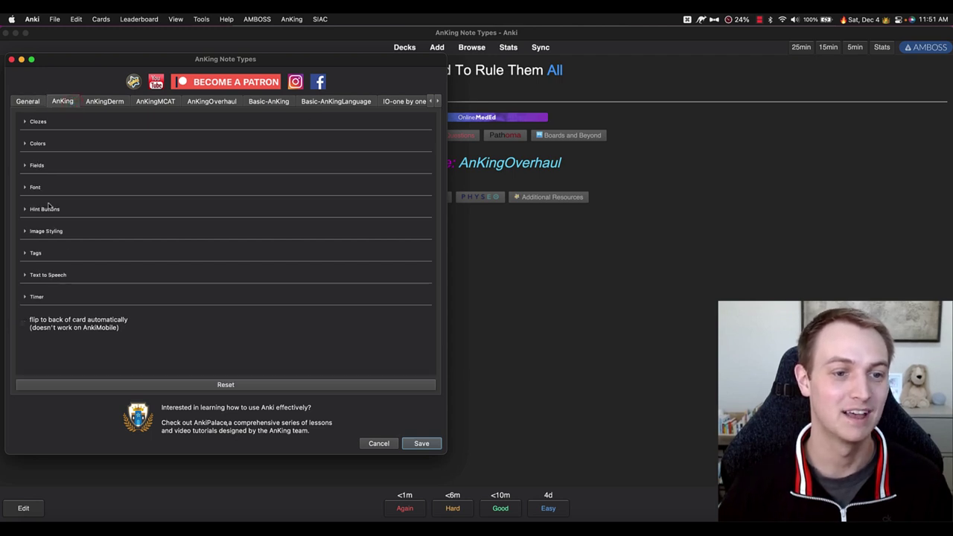
left_click(22, 188)
left_click(22, 188)
left_click(29, 210)
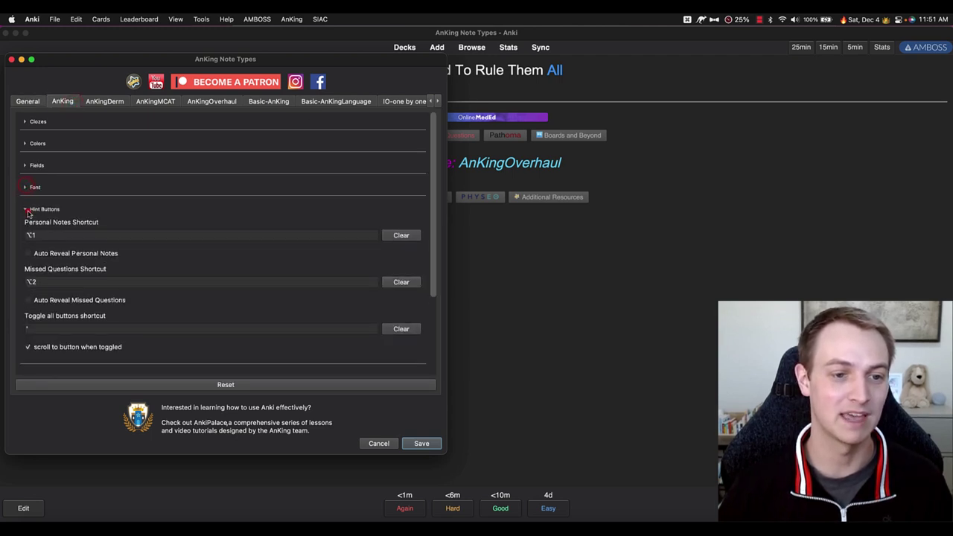
Expand the Hint Buttons options of the AnKingOverhaul note type and review their shortcuts and auto-reveal settings
scroll(33, 216, "down", 2)
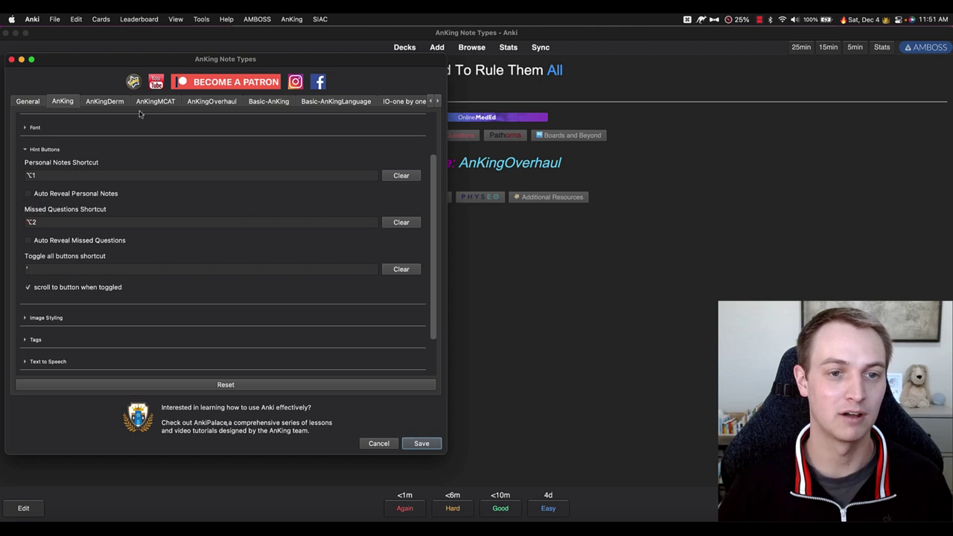
left_click(213, 103)
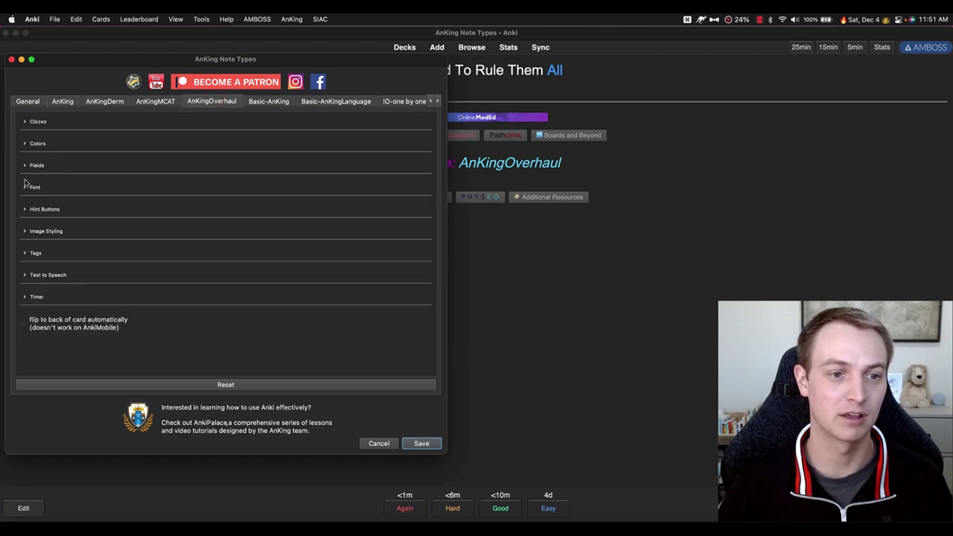
left_click(27, 210)
scroll(45, 223, "down", 5)
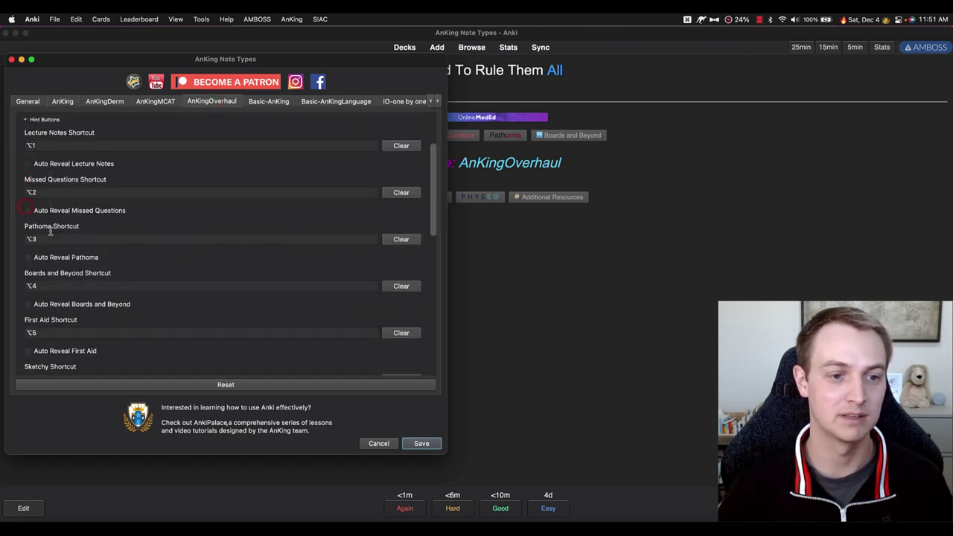
scroll(50, 231, "down", 3)
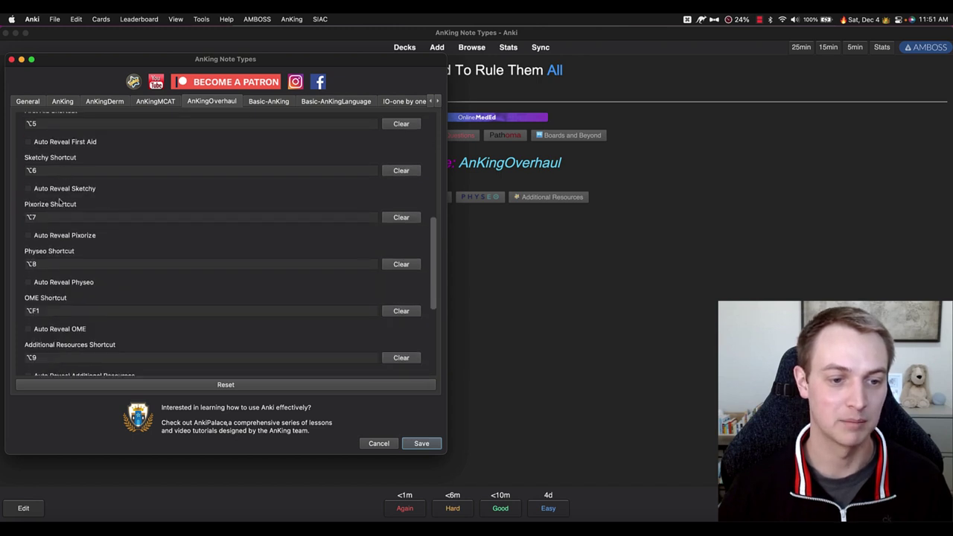
Expand the Image Styling and Tags sections of the AnKingOverhaul note type to examine their options
scroll(58, 209, "down", 4)
scroll(63, 224, "down", 1)
left_click(43, 305)
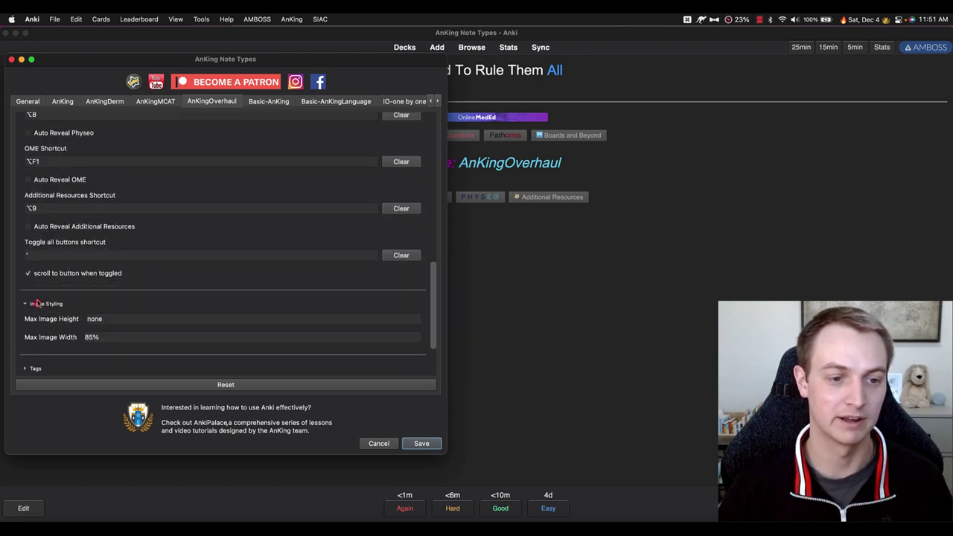
scroll(43, 291, "down", 3)
left_click(30, 288)
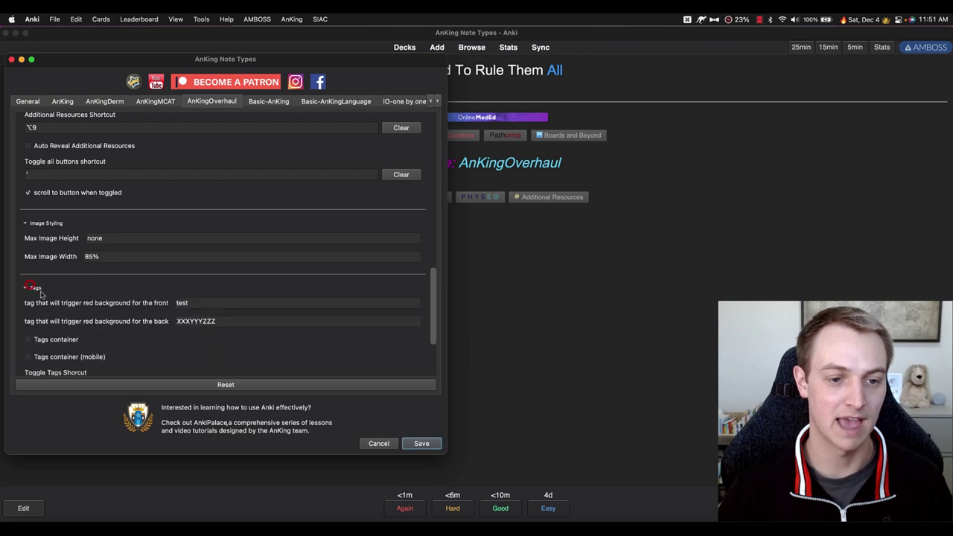
scroll(30, 287, "down", 3)
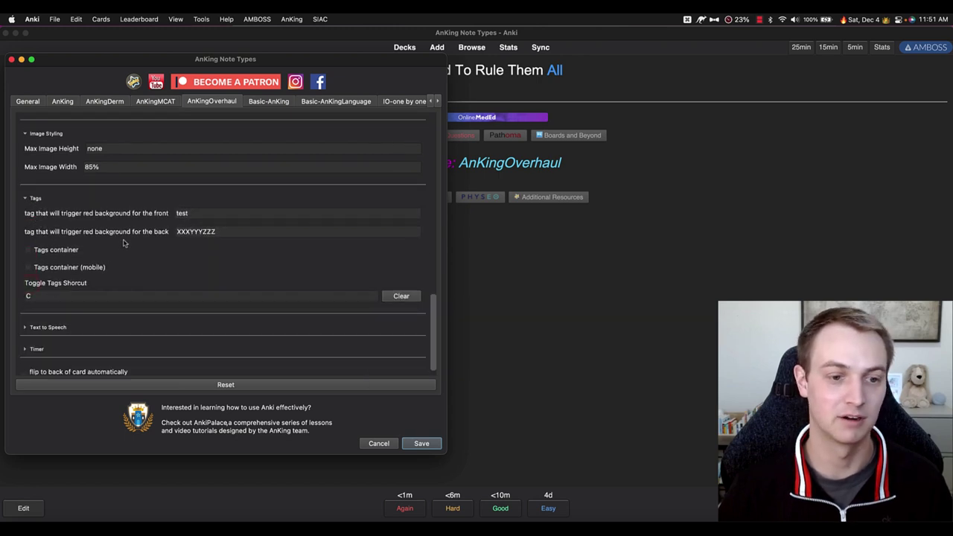
Enable Front TTS and Back TTS for the AnKingOverhaul note type and save the settings
scroll(69, 283, "down", 1)
left_click(37, 310)
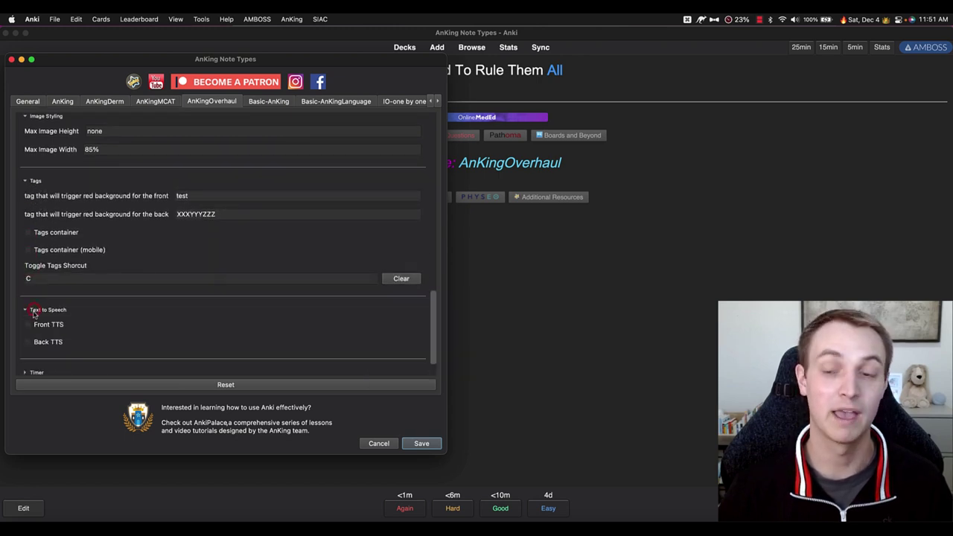
scroll(33, 315, "down", 2)
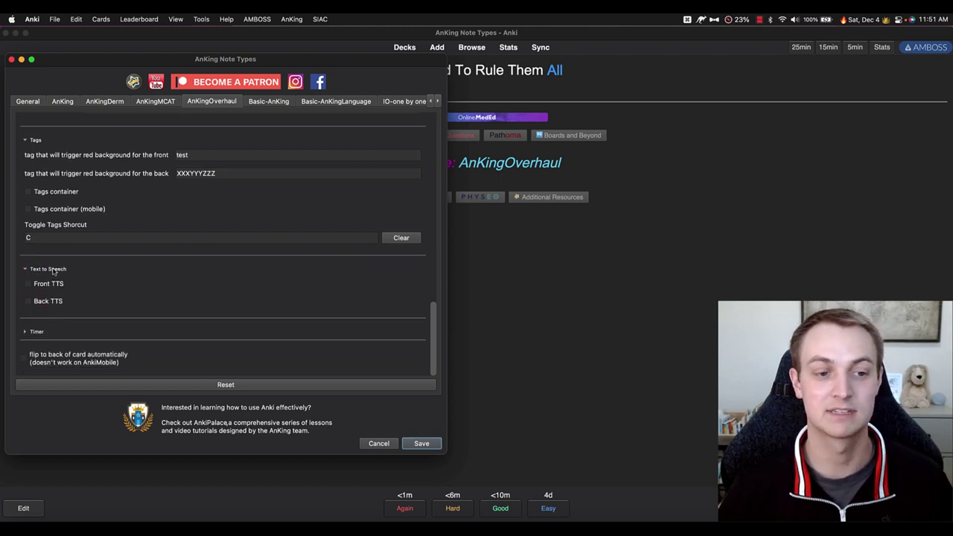
left_click(29, 284)
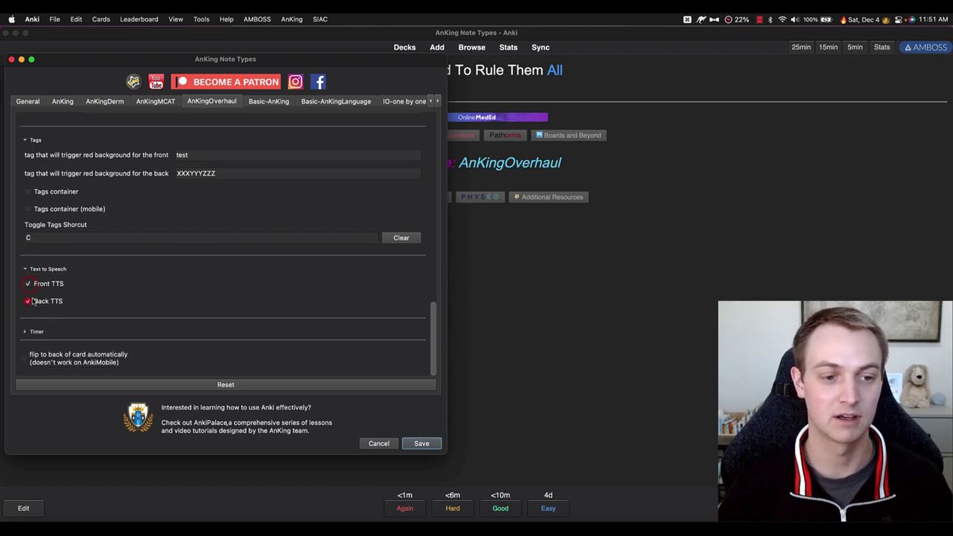
left_click(421, 443)
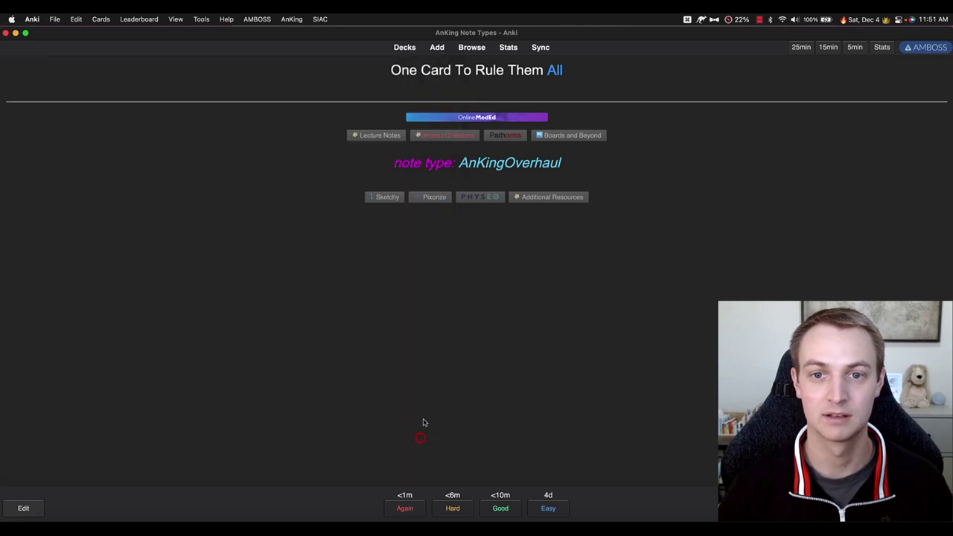
Study the AnKingOverhaul deck and reveal the answer of its card
left_click(404, 46)
left_click(429, 136)
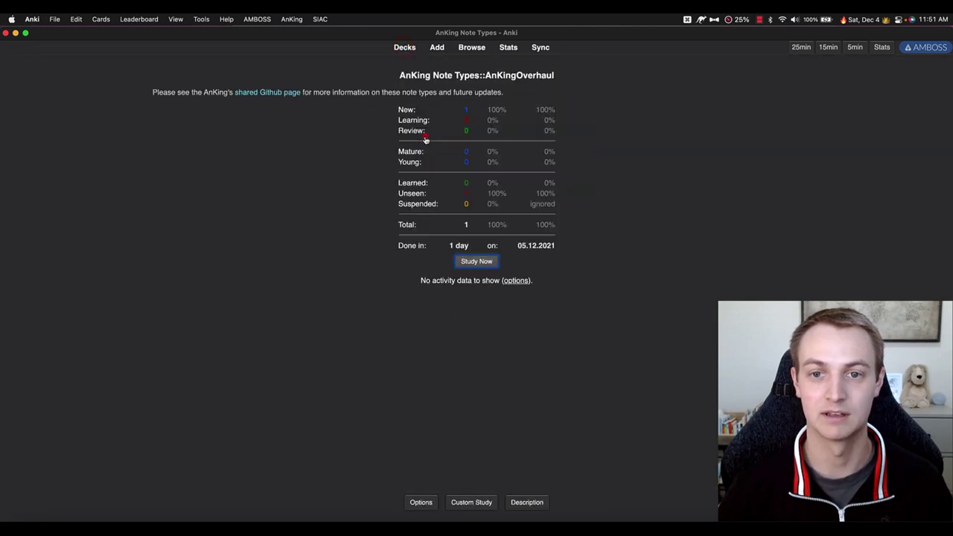
key("s")
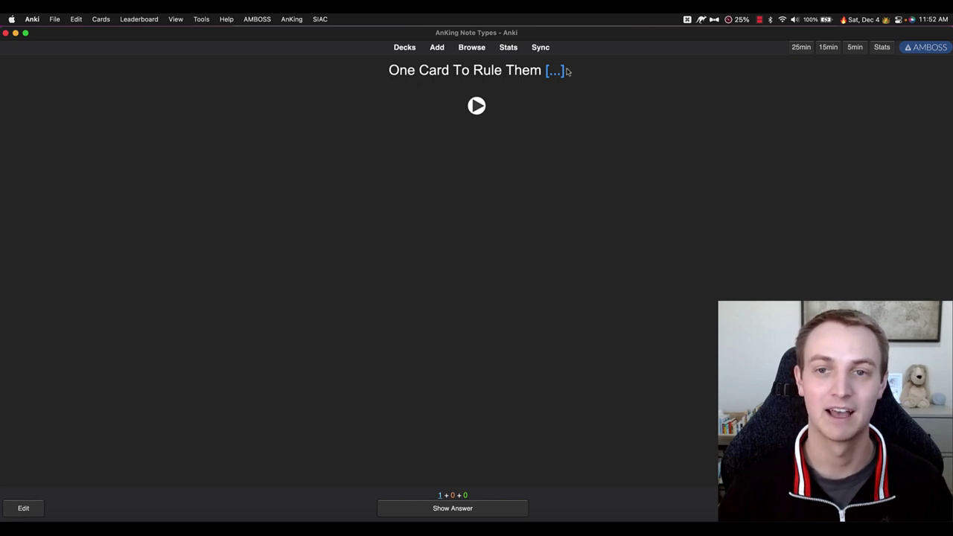
key("space")
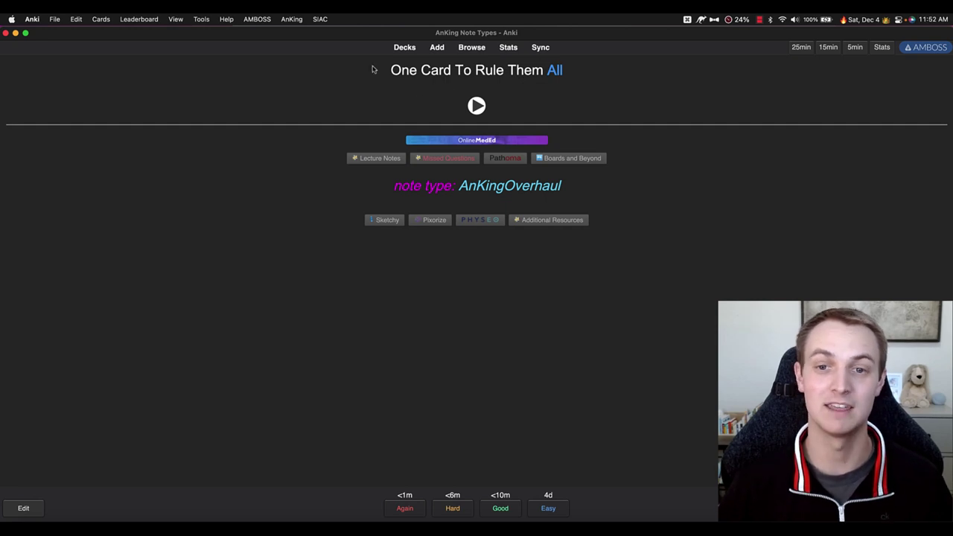
Examine the Timer settings of the AnKingOverhaul note type in the AnKing Note Types configuration
left_click(297, 20)
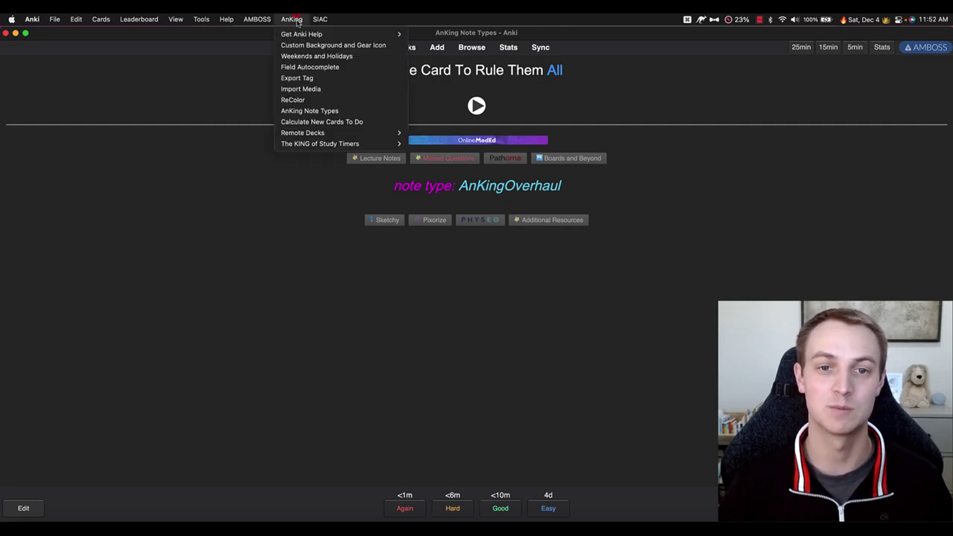
left_click(333, 111)
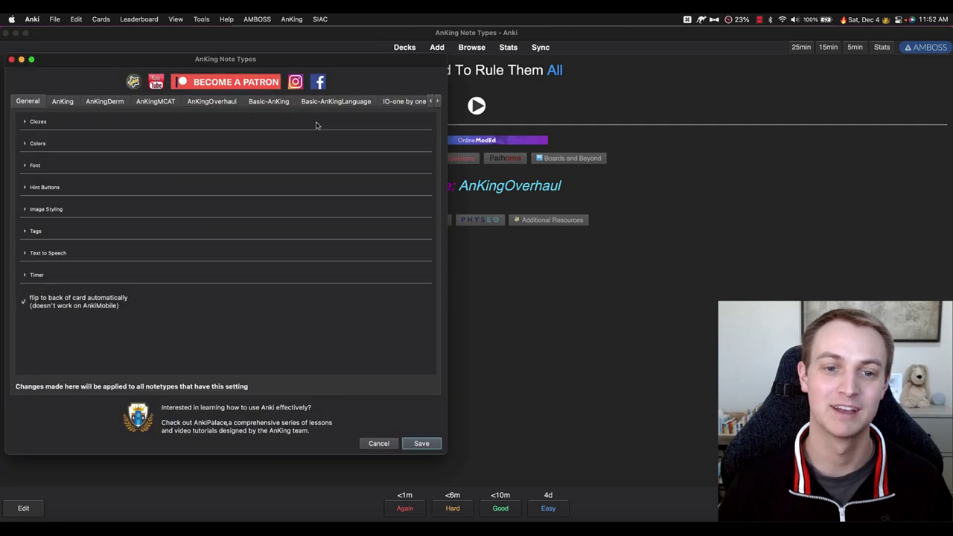
left_click(216, 101)
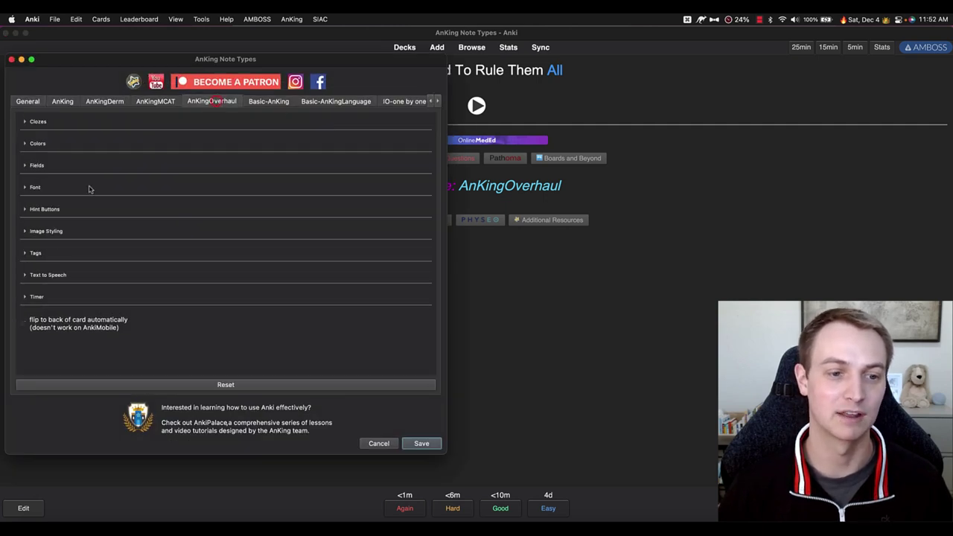
left_click(24, 296)
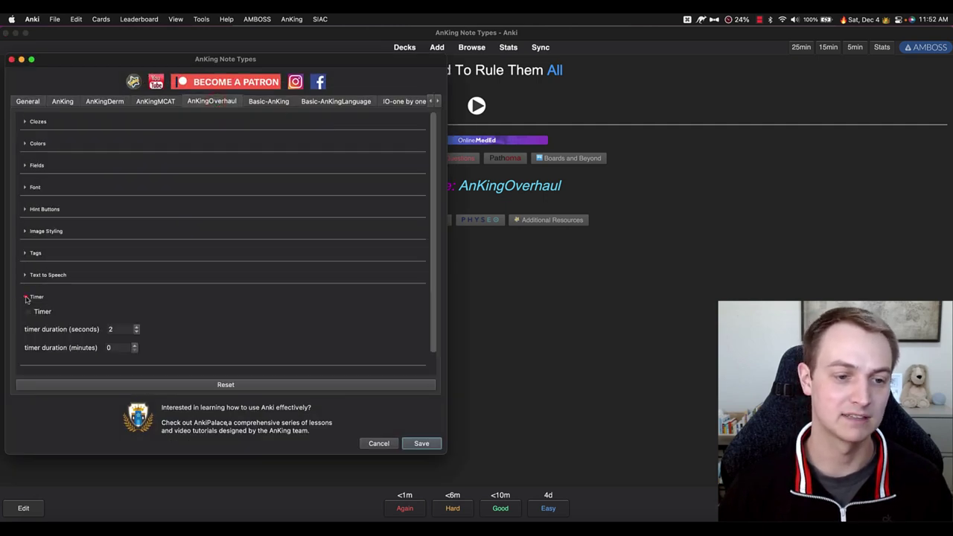
left_click(24, 296)
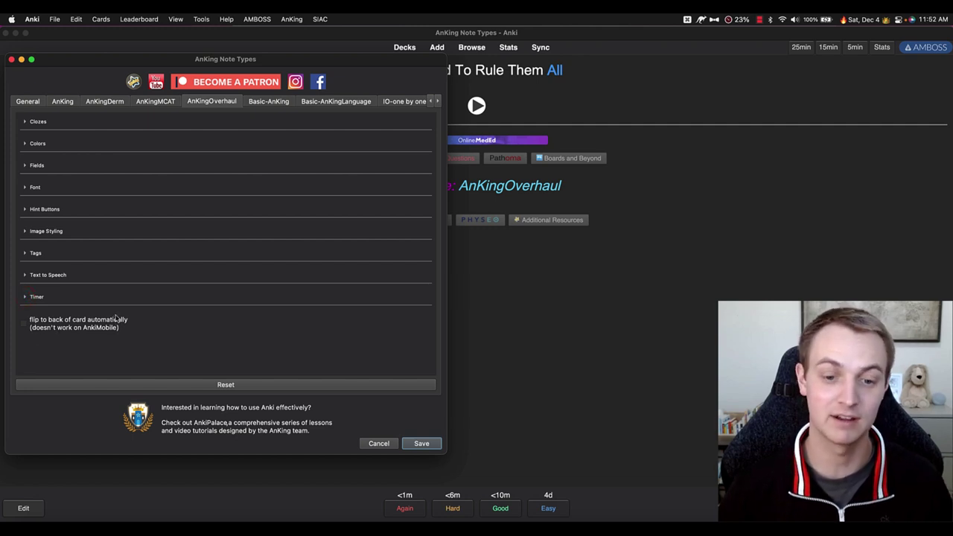
Review the setting categories of the AnKingMCAT, AnKingDerm, AnKing, Basic-AnKing and Basic-AnKingLanguage note types, and close the configuration window
left_click(155, 102)
left_click(109, 103)
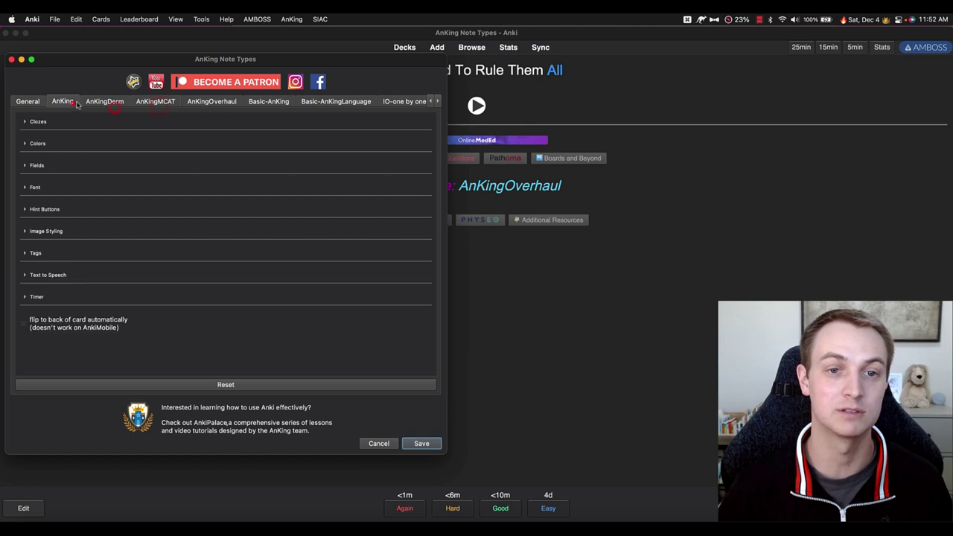
left_click(70, 102)
left_click(265, 102)
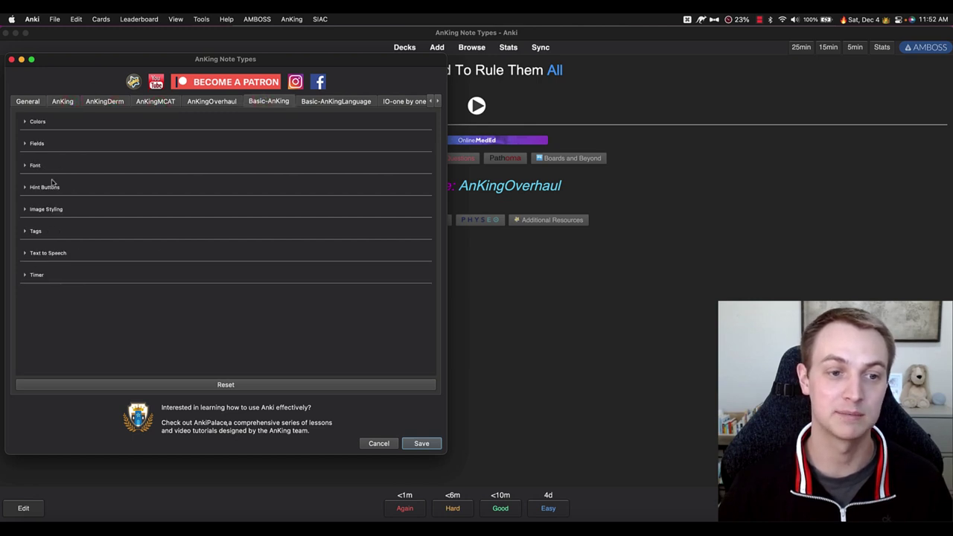
left_click(365, 104)
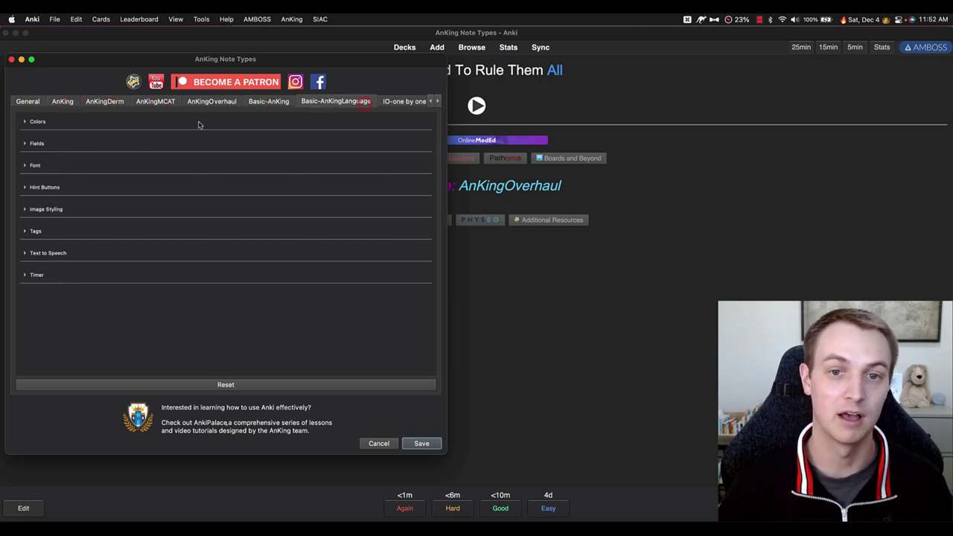
left_click(12, 59)
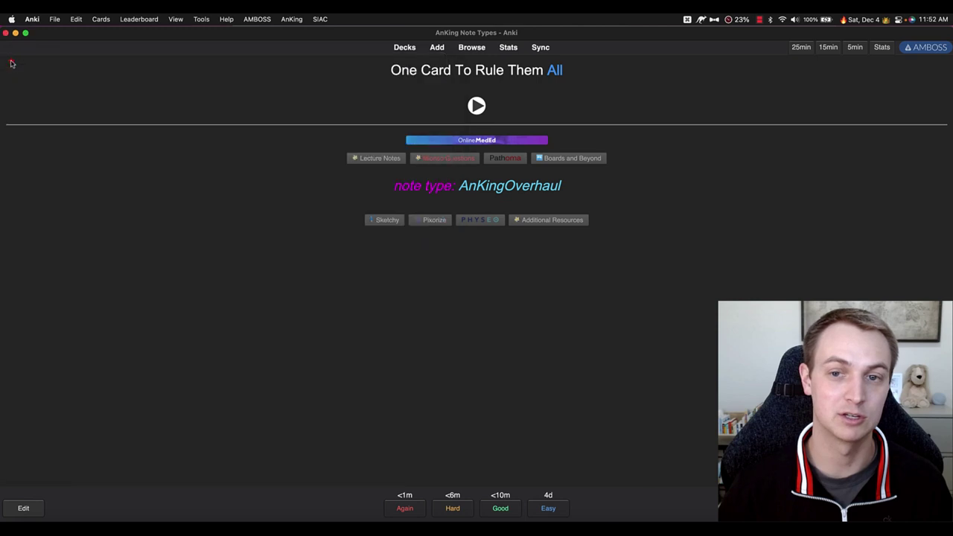
Study the Basic-AnKing deck, reveal the card's answer and expand its Personal Notes and Missed Questions hints
left_click(413, 51)
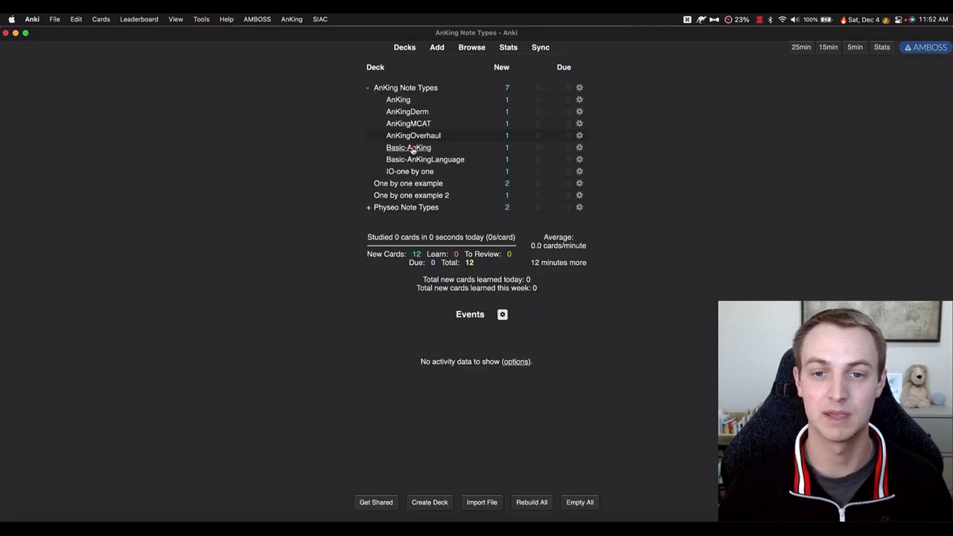
left_click(409, 148)
key("s")
key("space")
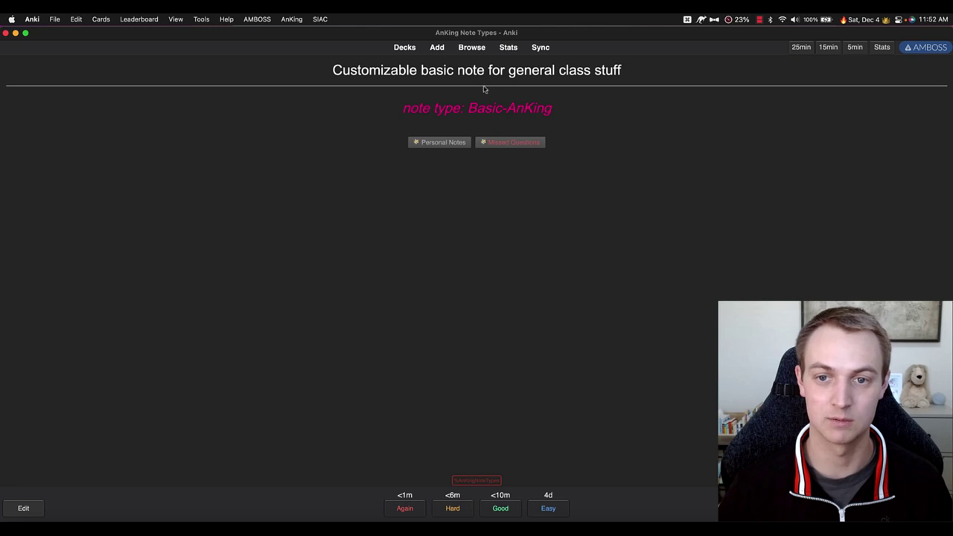
left_click(439, 142)
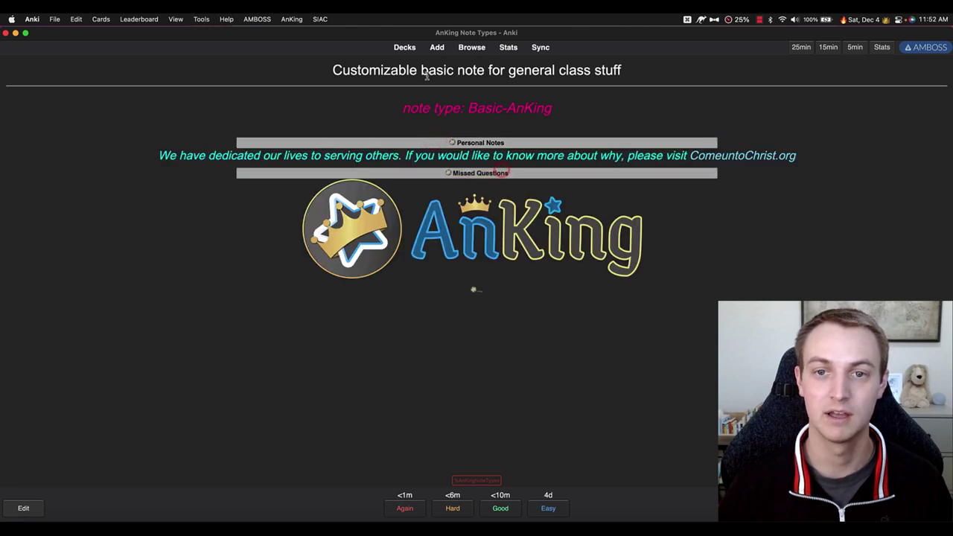
Study the Basic-AnKingLanguage deck, reveal the card's answer and view the AMBOSS explanation of the term "Anki"
key("d")
left_click(445, 160)
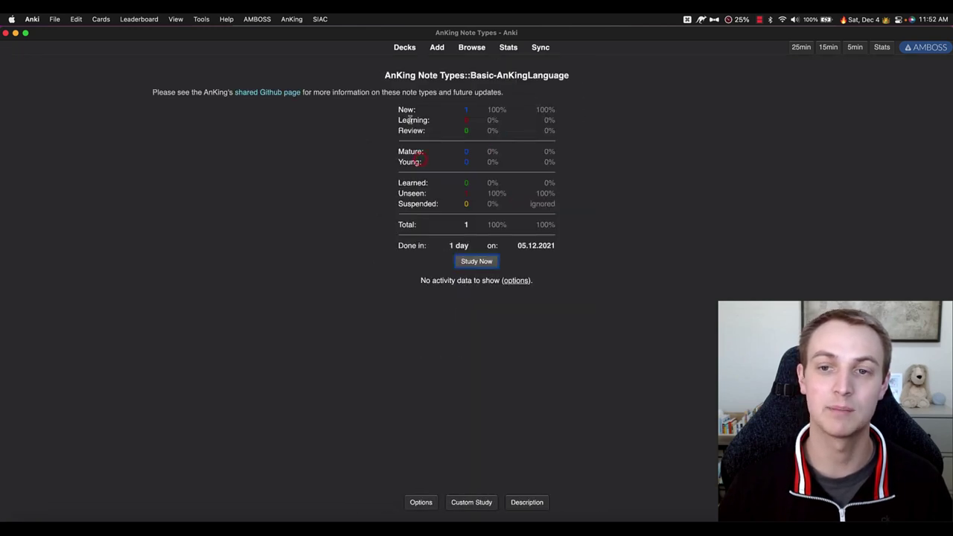
key("s")
key("space")
mouse_move(477, 128)
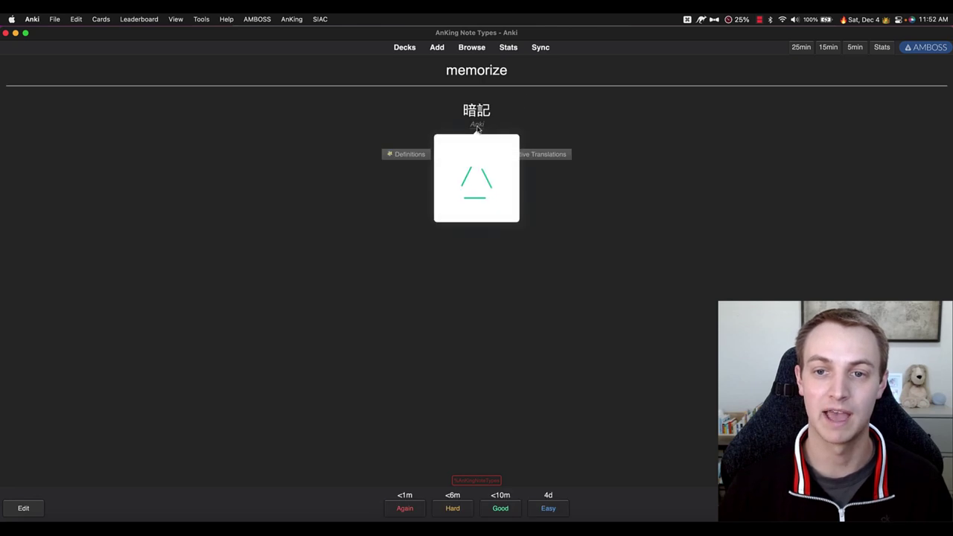
left_click(519, 106)
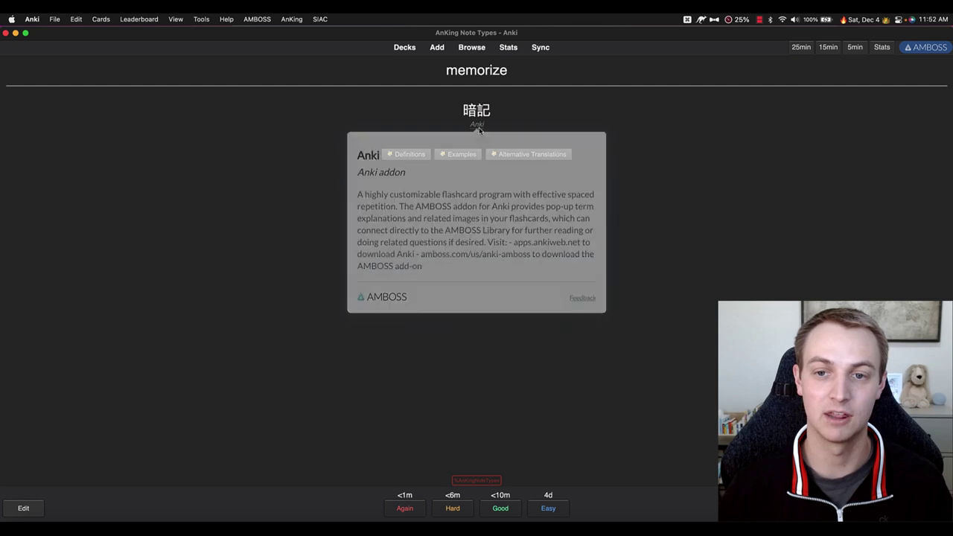
left_click(521, 120)
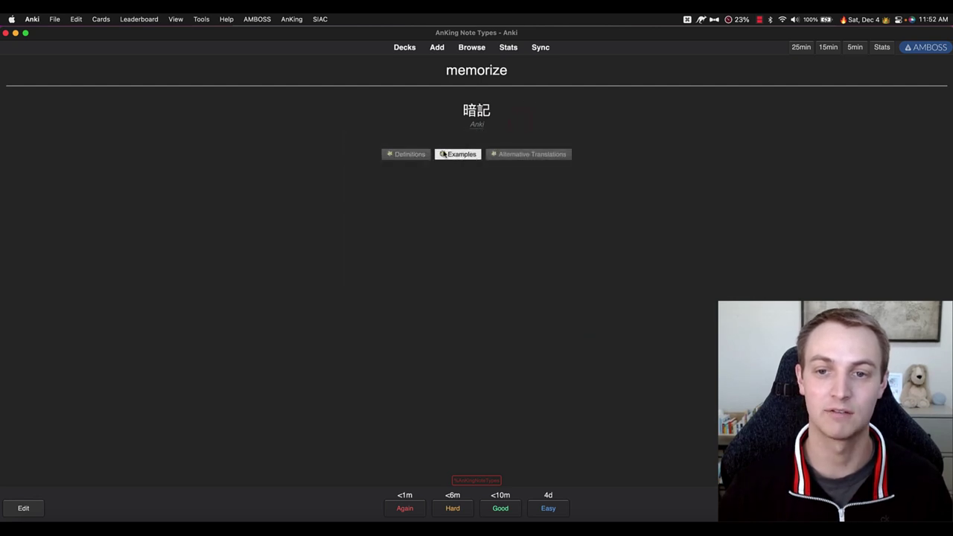
Open the "memorize" note for editing in an enlarged window, review its fields and close it
key("e")
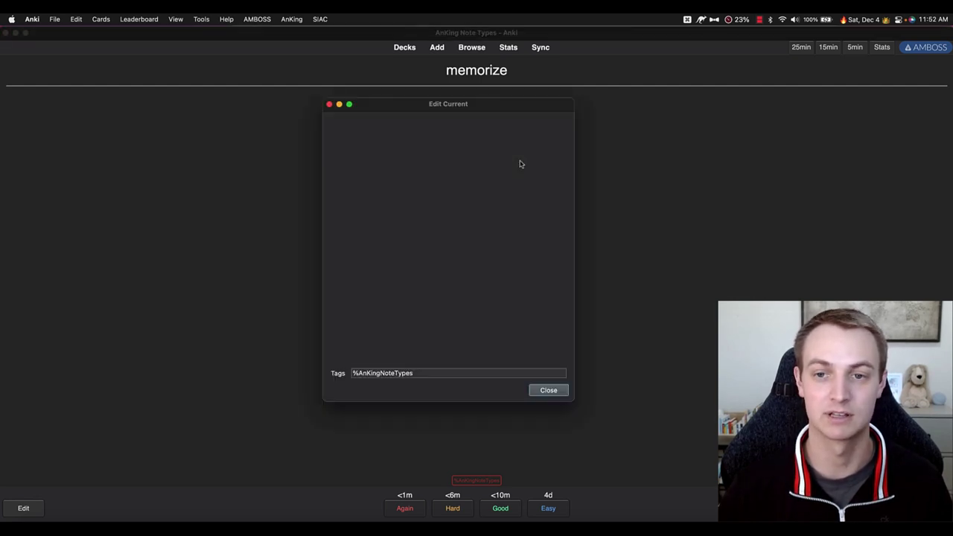
left_click_drag(476, 104, 371, 55)
left_click_drag(467, 352, 669, 442)
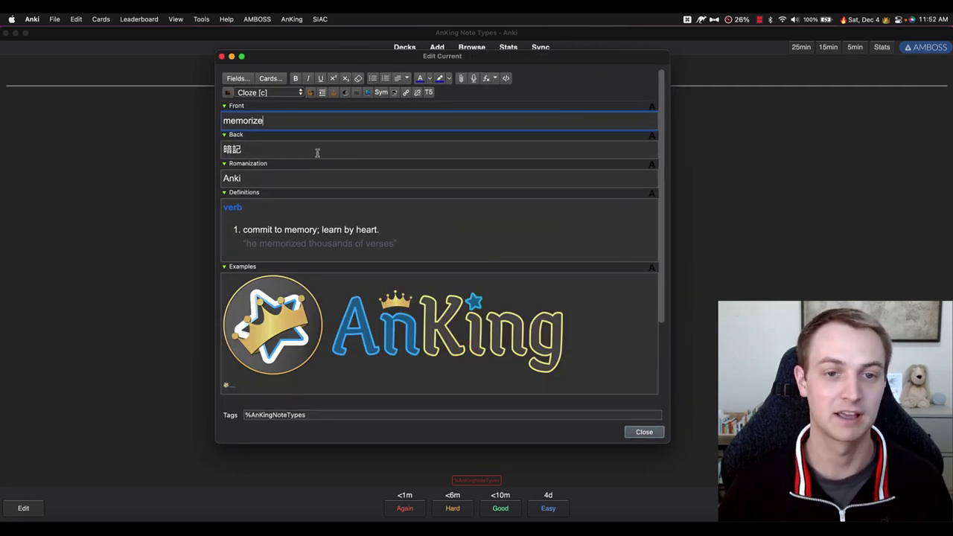
left_click(250, 150)
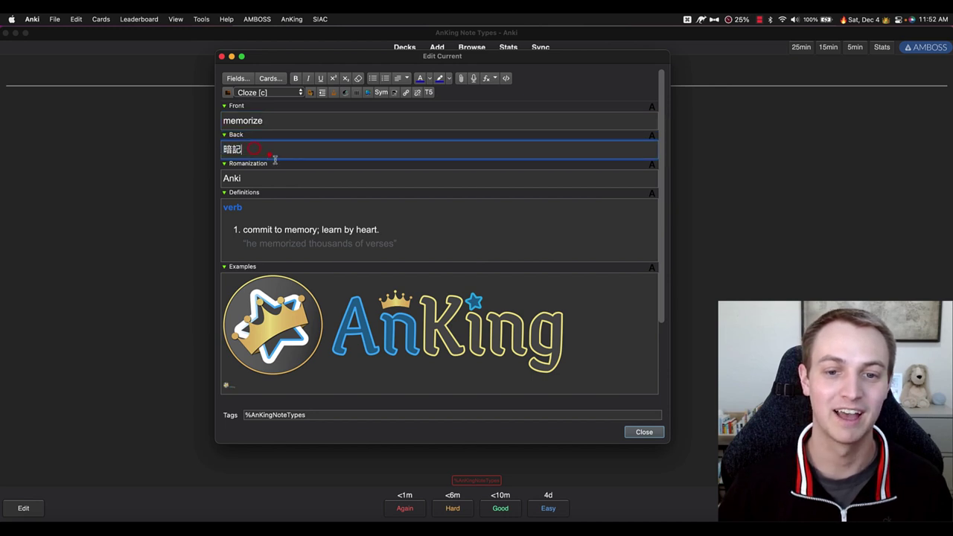
scroll(272, 156, "down", 3)
scroll(350, 324, "up", 3)
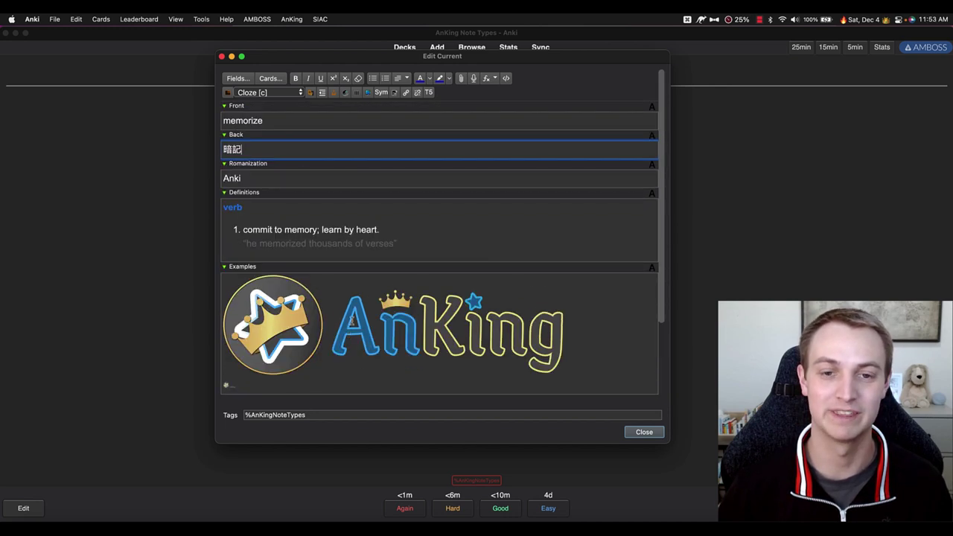
left_click(221, 57)
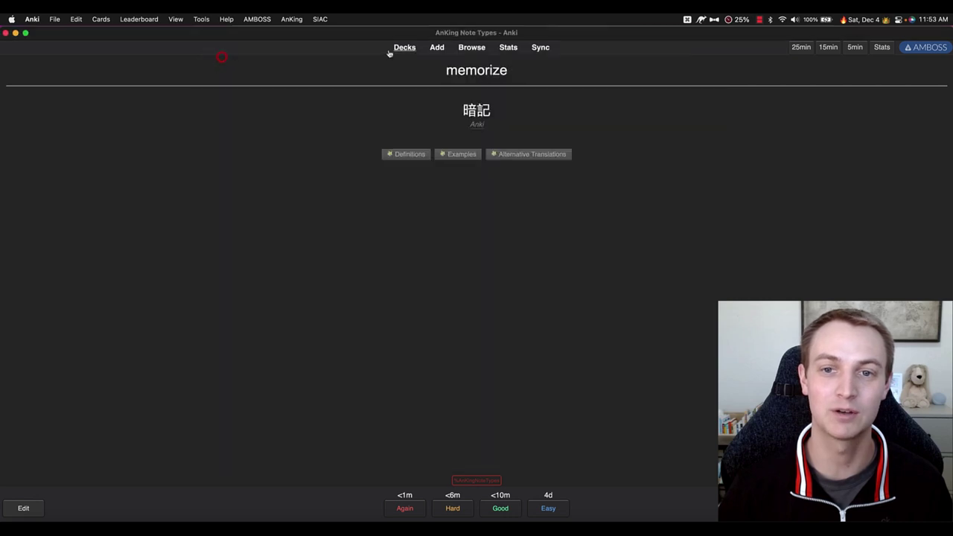
From the deck list, start a new note in an enlarged window and choose Basic-AnKingLanguage as its note type
left_click(404, 47)
left_click(437, 47)
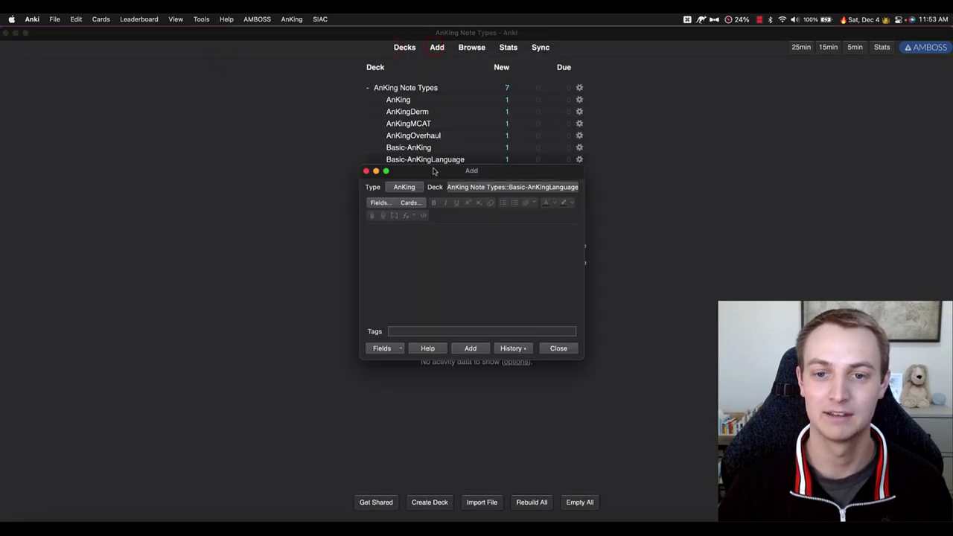
left_click_drag(435, 170, 366, 82)
left_click_drag(490, 224, 686, 363)
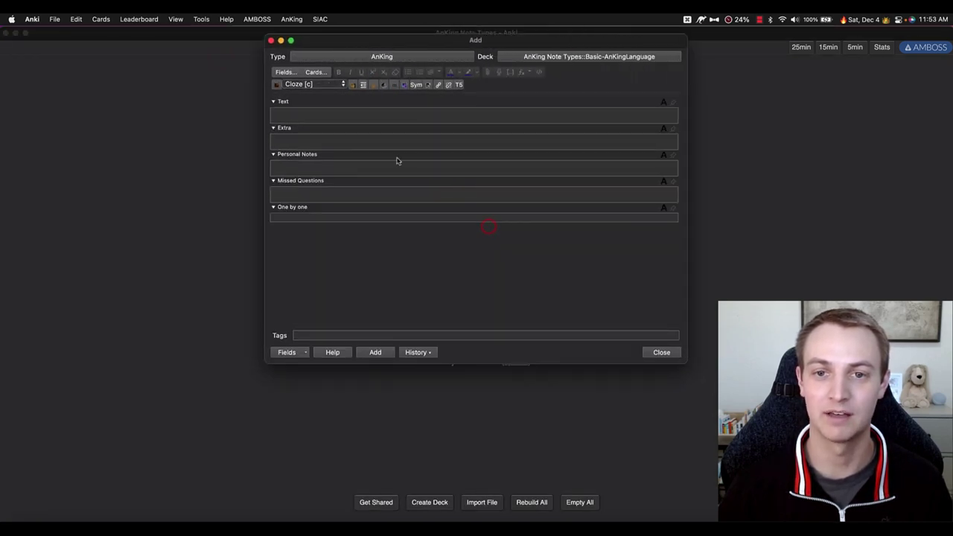
left_click(351, 55)
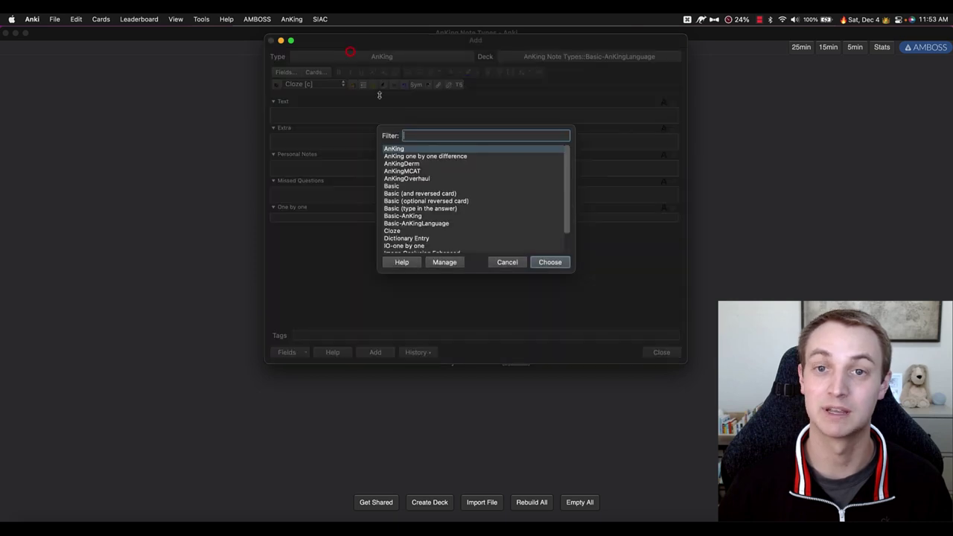
scroll(429, 186, "down", 3)
left_click(429, 201)
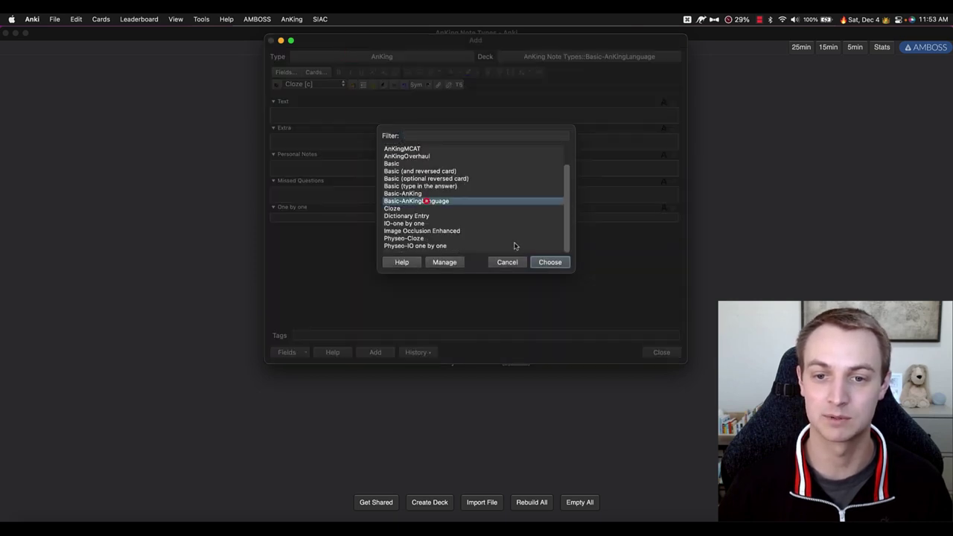
left_click(551, 262)
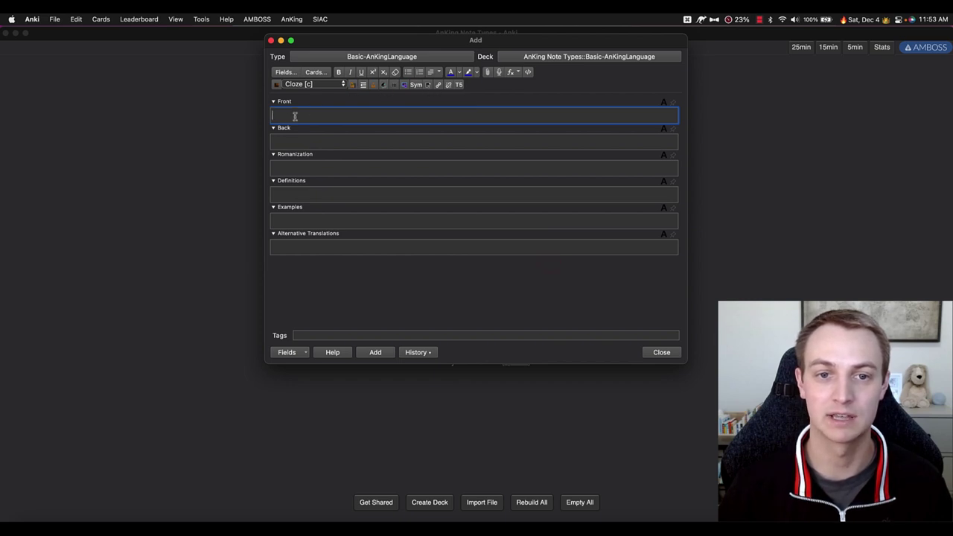
Enter "test" as the Front and fill the other fields with Google Translate, from detected language to Japanese
type("test")
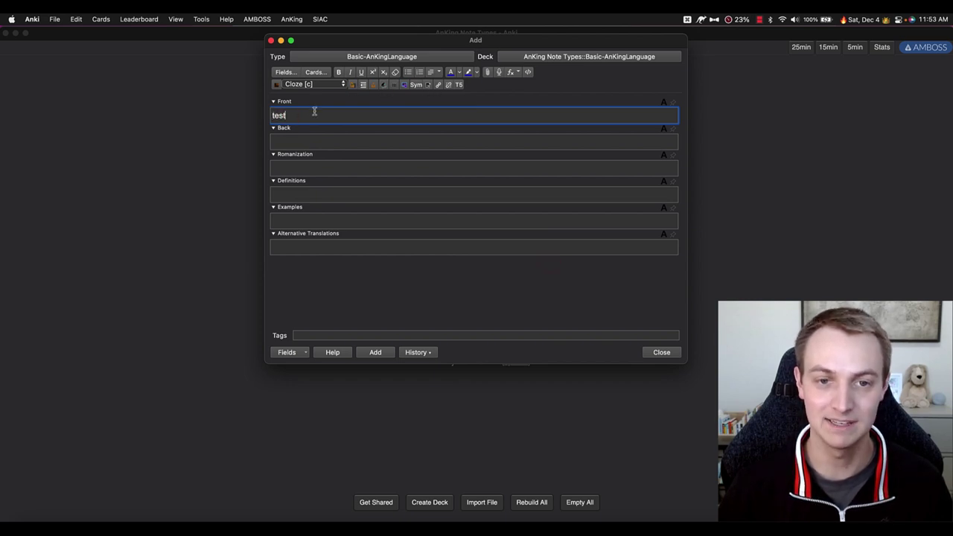
left_click(353, 86)
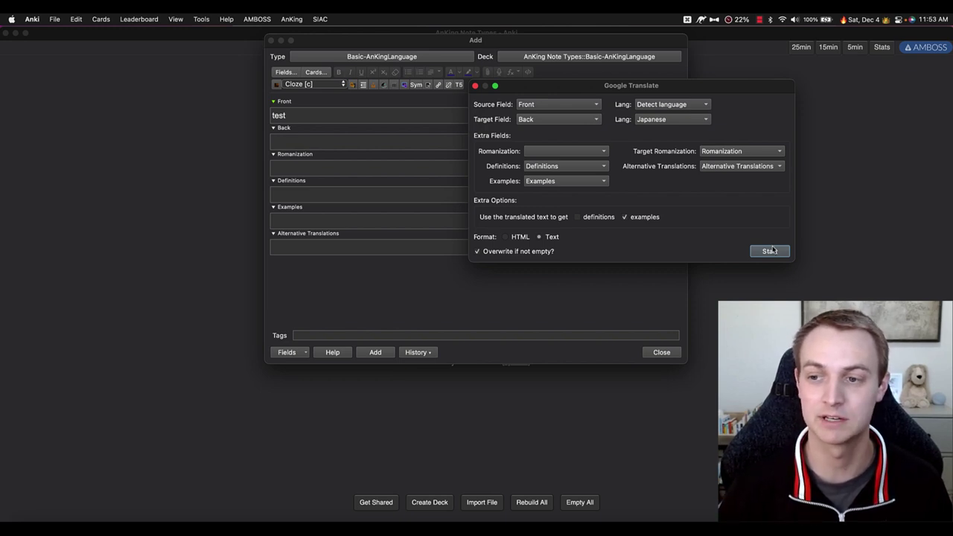
left_click(775, 251)
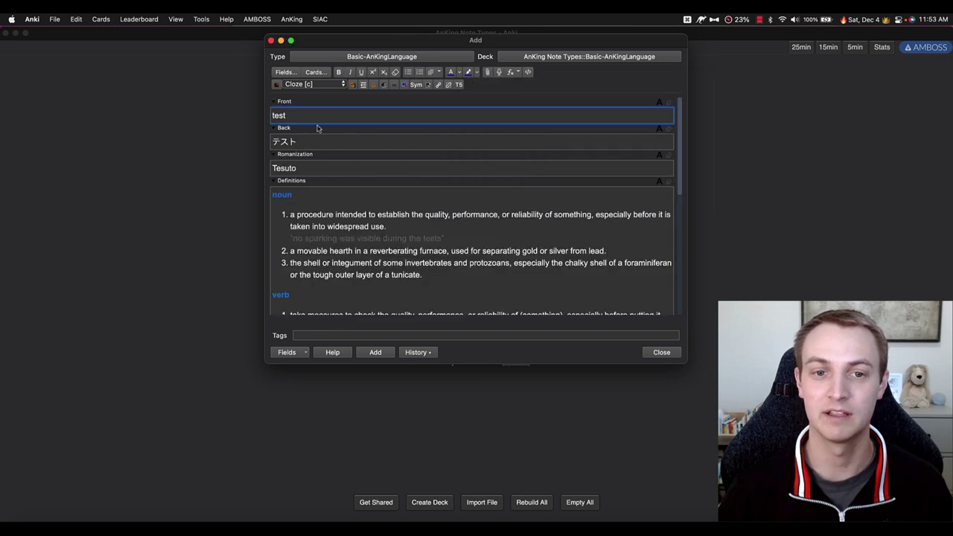
Review the new note's translated Back, Romanization, Definitions, Examples and Alternative Translations fields
scroll(314, 167, "down", 10)
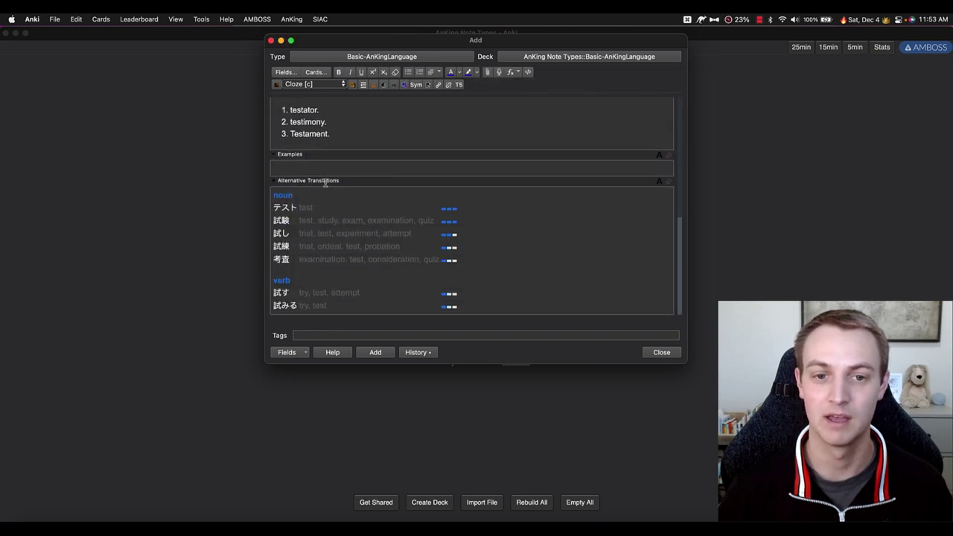
scroll(324, 179, "up", 8)
scroll(338, 238, "up", 2)
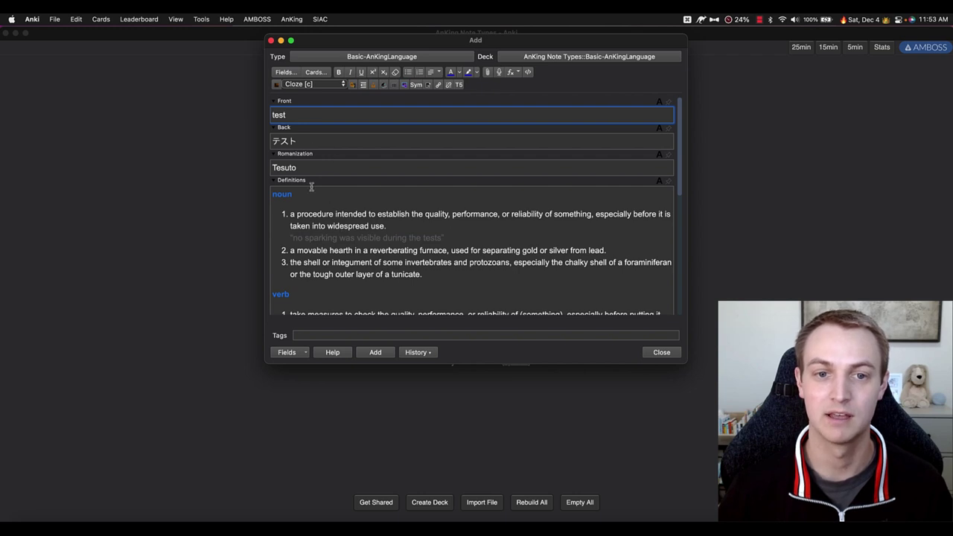
left_click(308, 141)
left_click(310, 167)
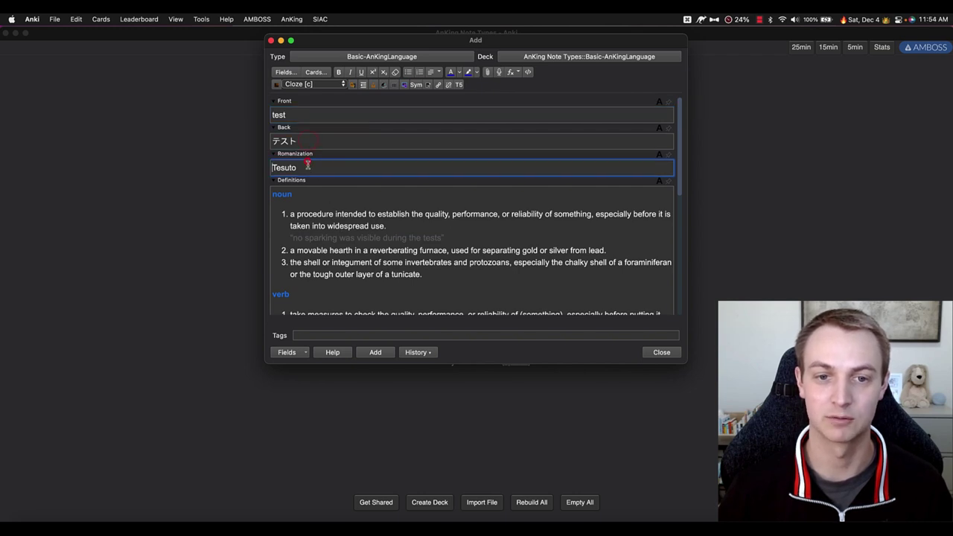
Check the remaining fields of the test note, then close it without saving and return to the deck list
scroll(310, 167, "down", 4)
scroll(310, 167, "down", 4)
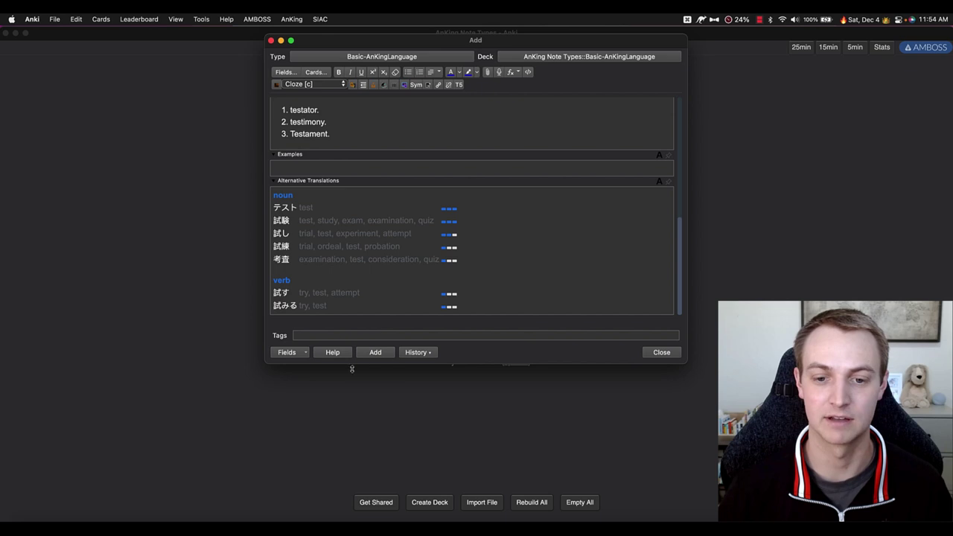
left_click(662, 352)
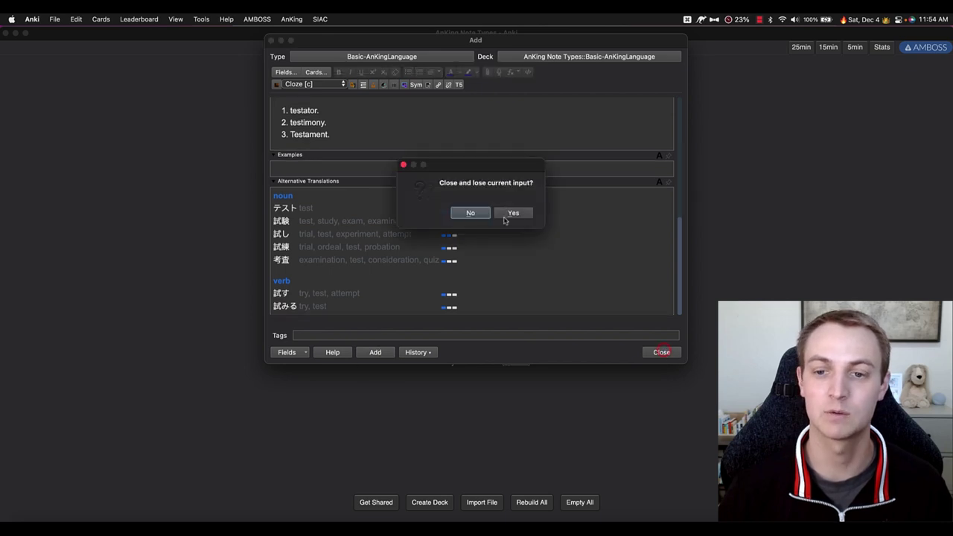
left_click(513, 213)
left_click(413, 50)
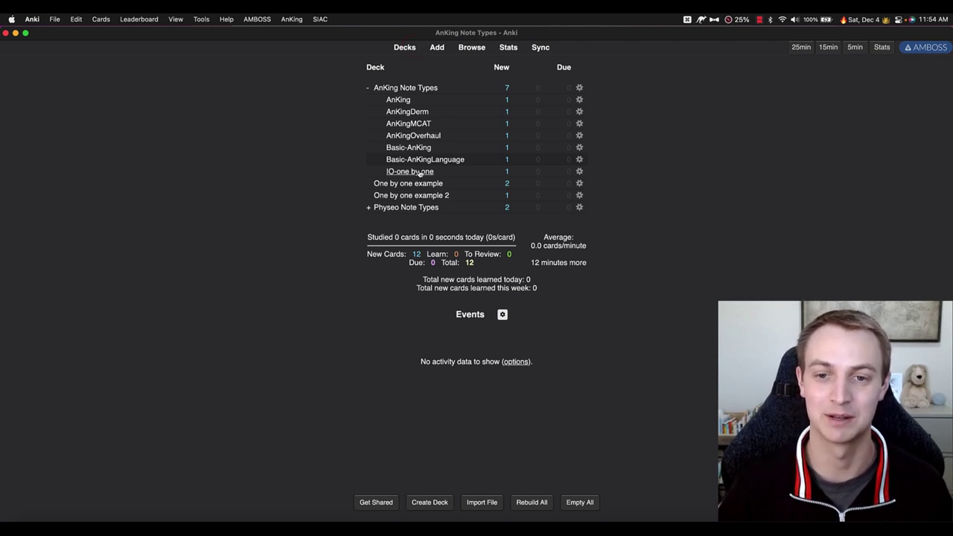
Start studying the IO-one by one deck, view its AnKing note type settings and cancel without changes
left_click(420, 173)
left_click(483, 264)
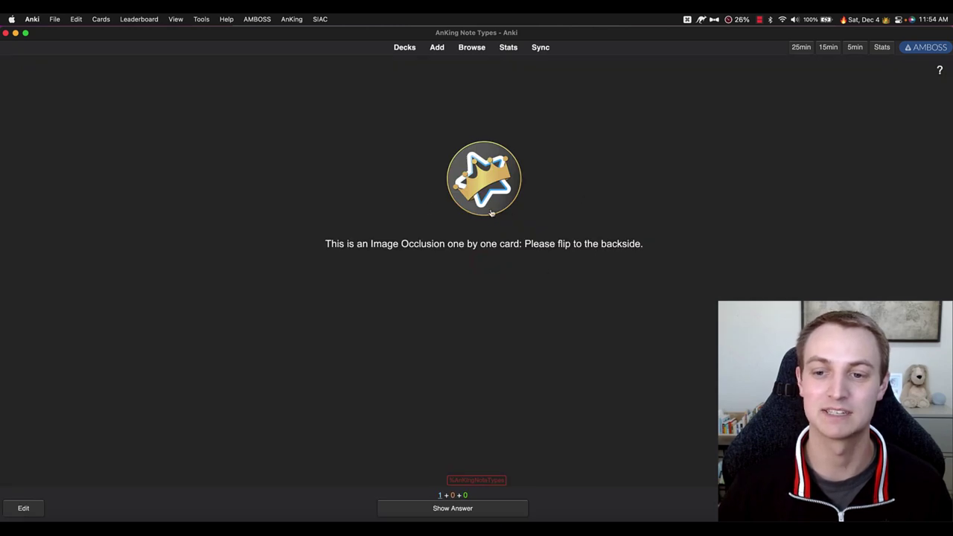
left_click(291, 19)
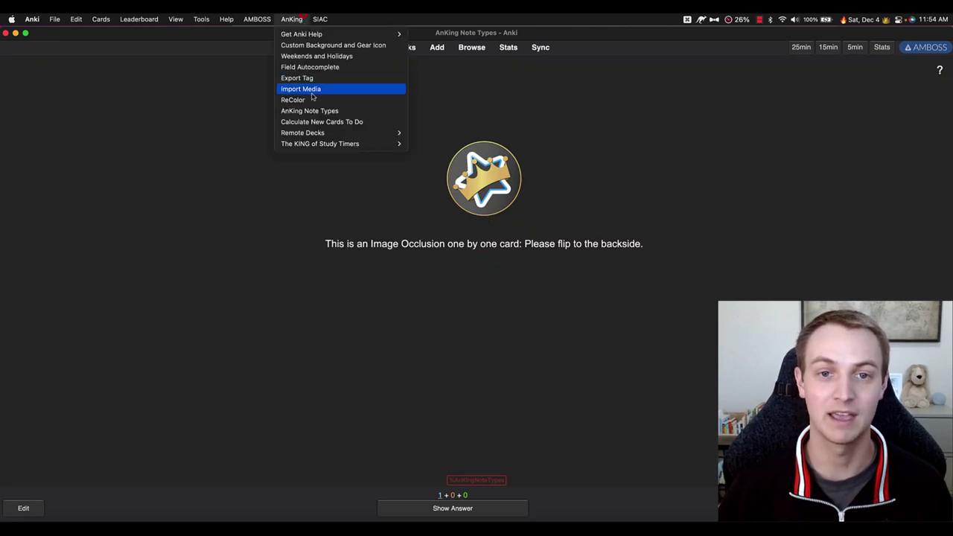
left_click(320, 113)
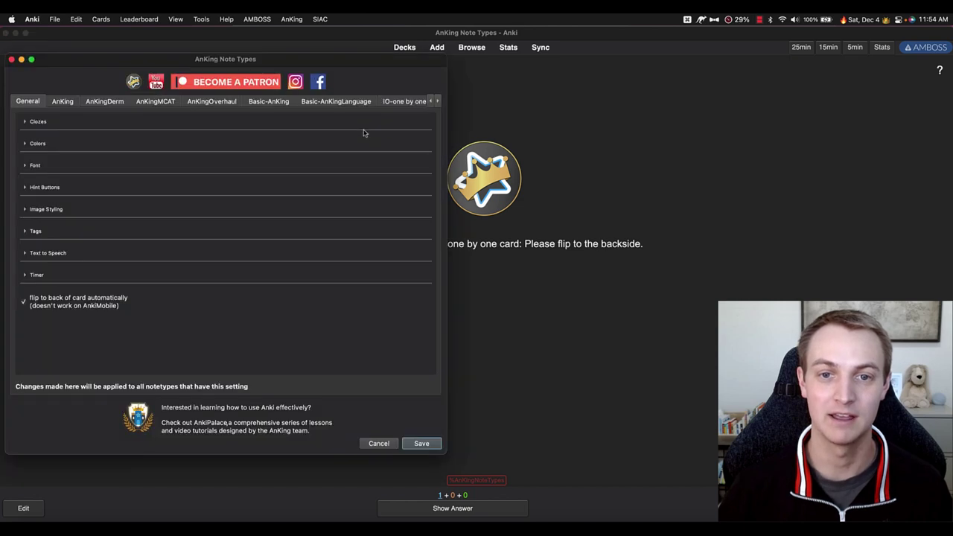
left_click(400, 101)
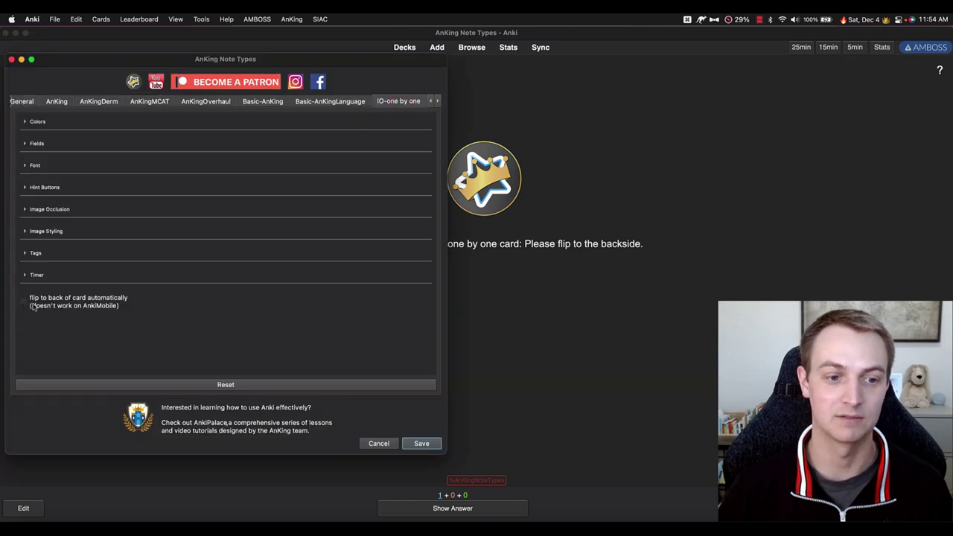
left_click(379, 445)
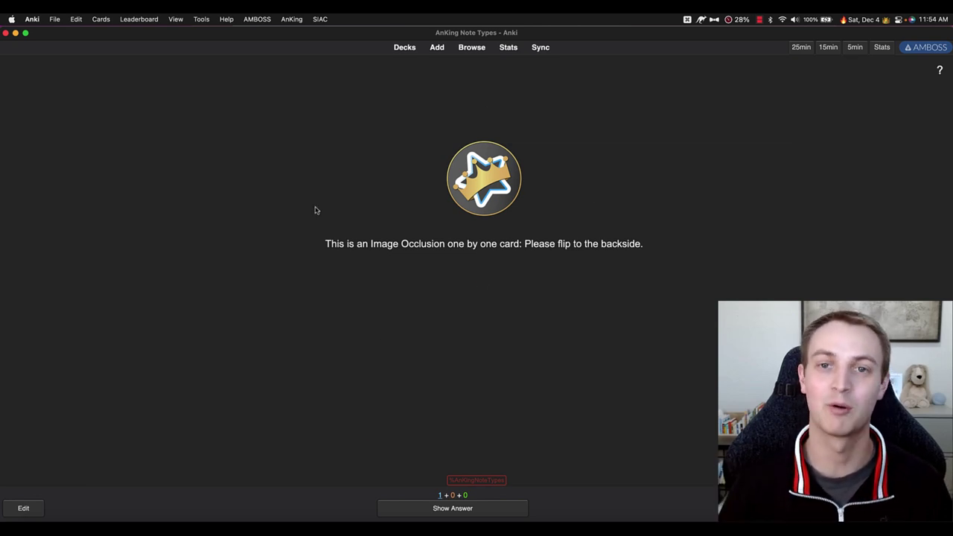
Reopen the AnKing note type settings, look through the Image Occlusion, Colors and Hint Buttons sections of IO-one by one, and close them
left_click(292, 19)
left_click(316, 113)
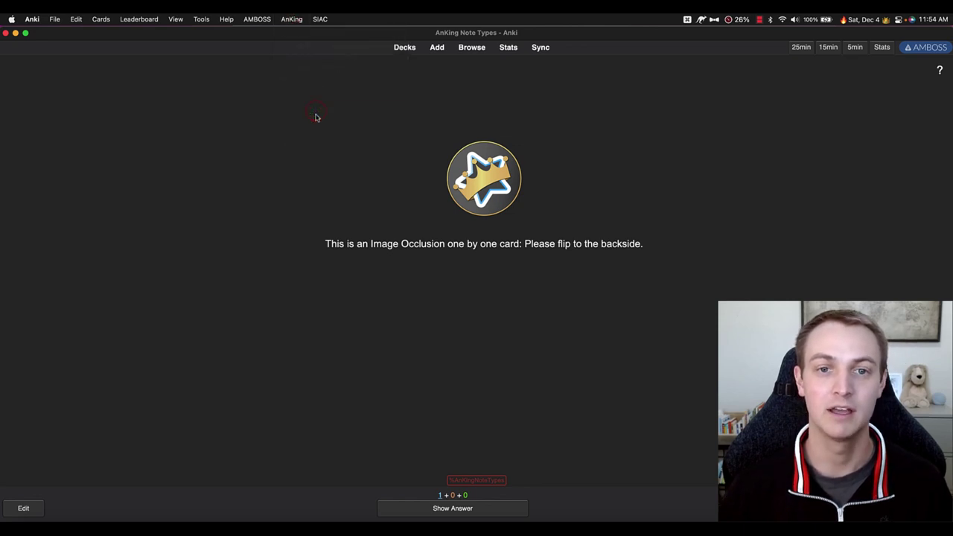
left_click(403, 101)
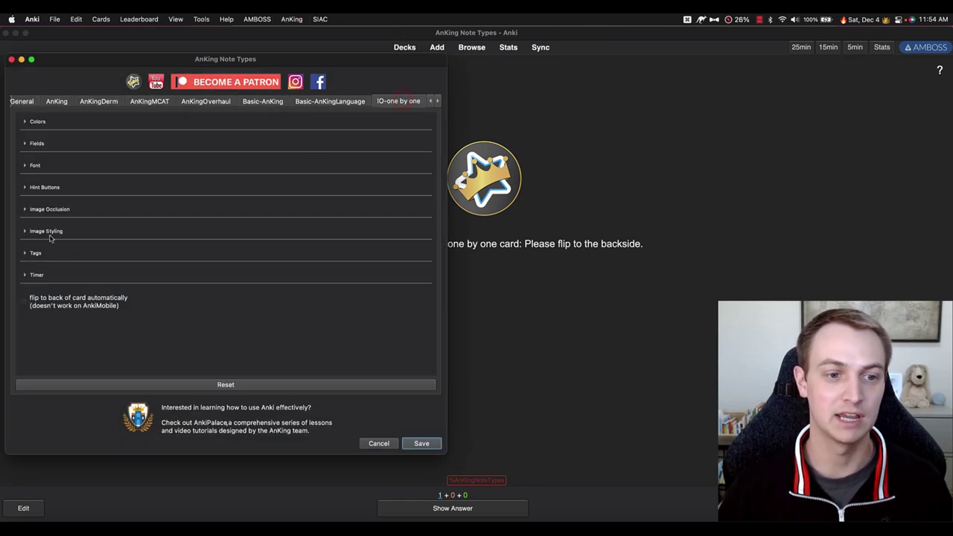
left_click(43, 209)
left_click(41, 209)
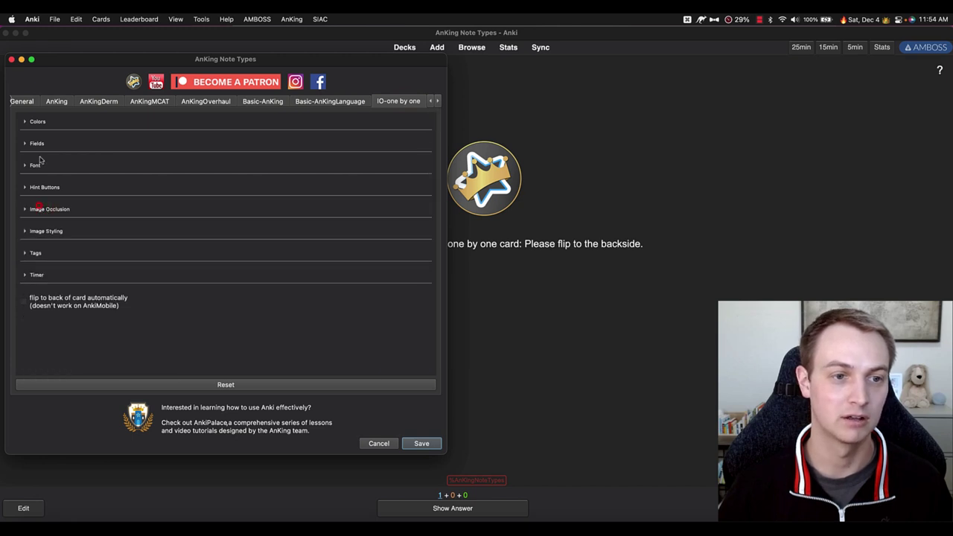
left_click(34, 121)
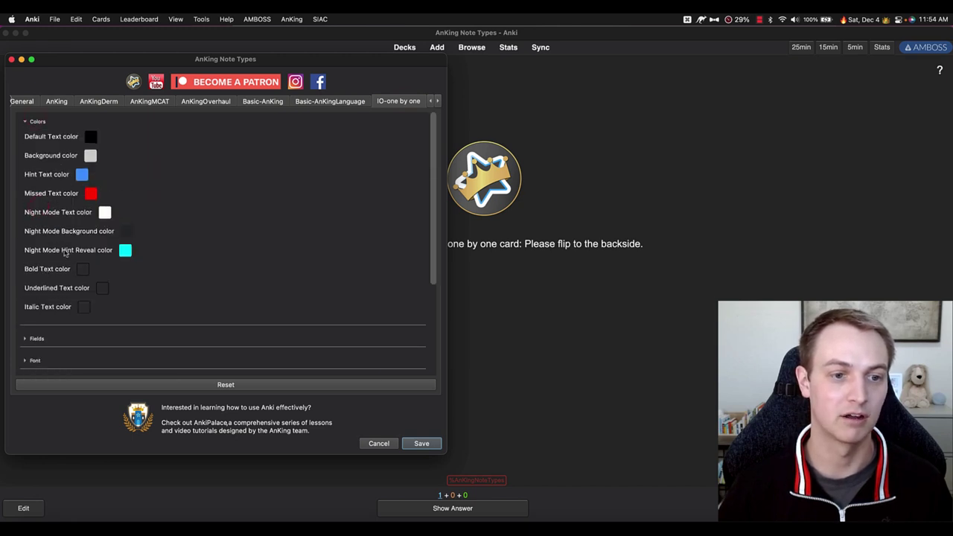
left_click(35, 122)
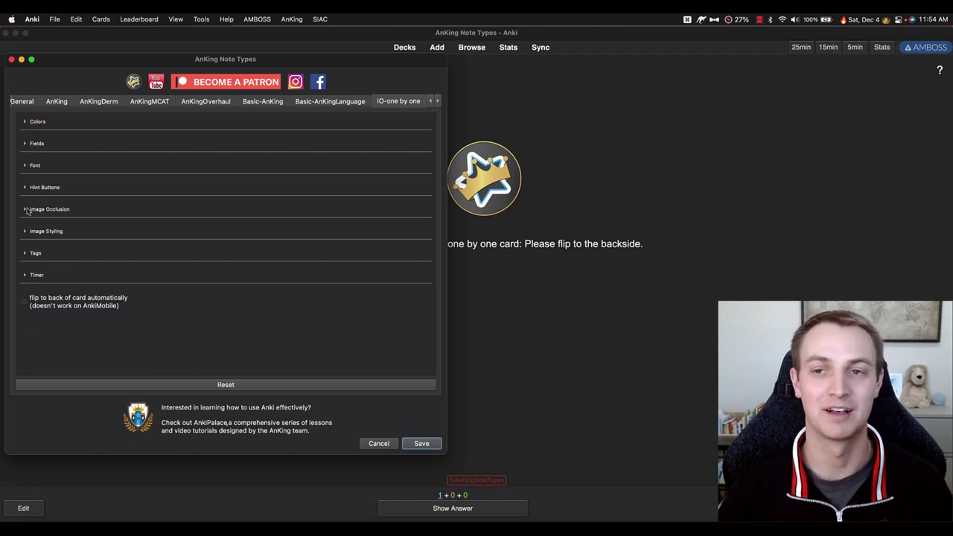
left_click(34, 188)
left_click(34, 188)
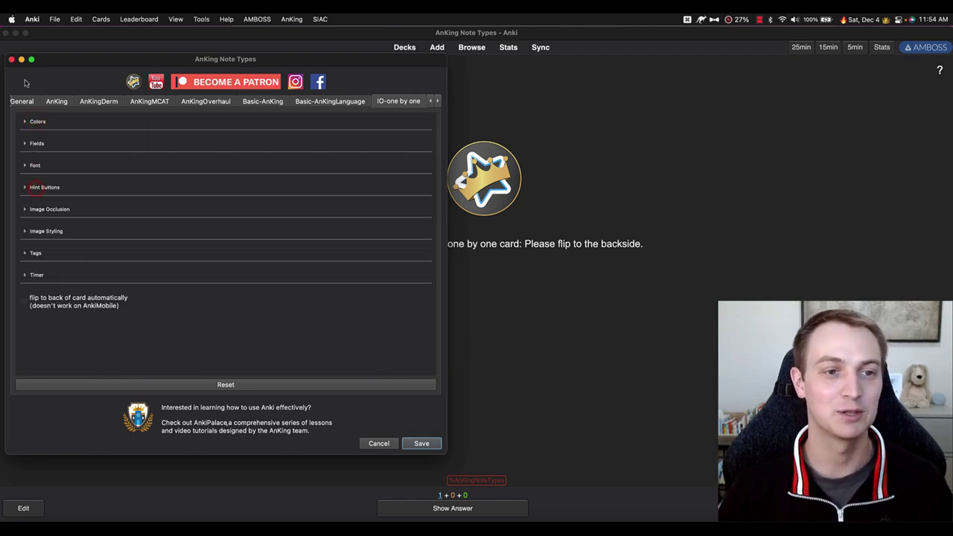
left_click(12, 59)
Open the current note for editing and show the styling code of its card type
left_click(246, 179)
key("e")
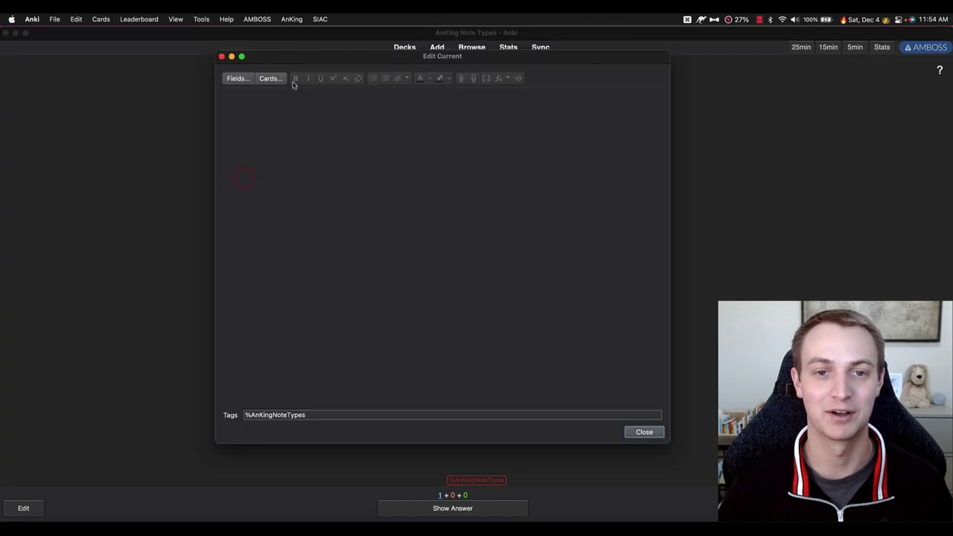
left_click(270, 78)
left_click(183, 110)
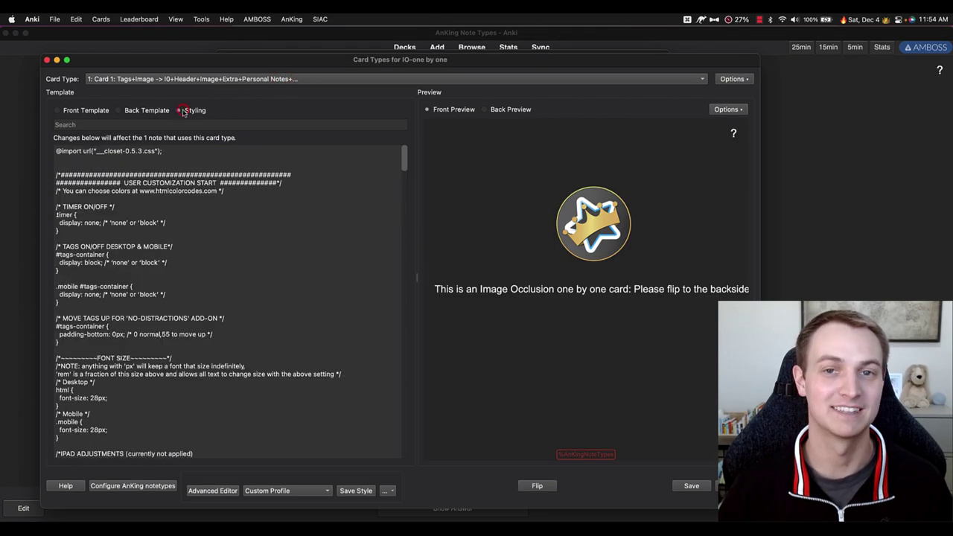
Locate the occlusion rectangle colors in the styling code, preview the card's back, and close the template and note editors
scroll(167, 232, "down", 15)
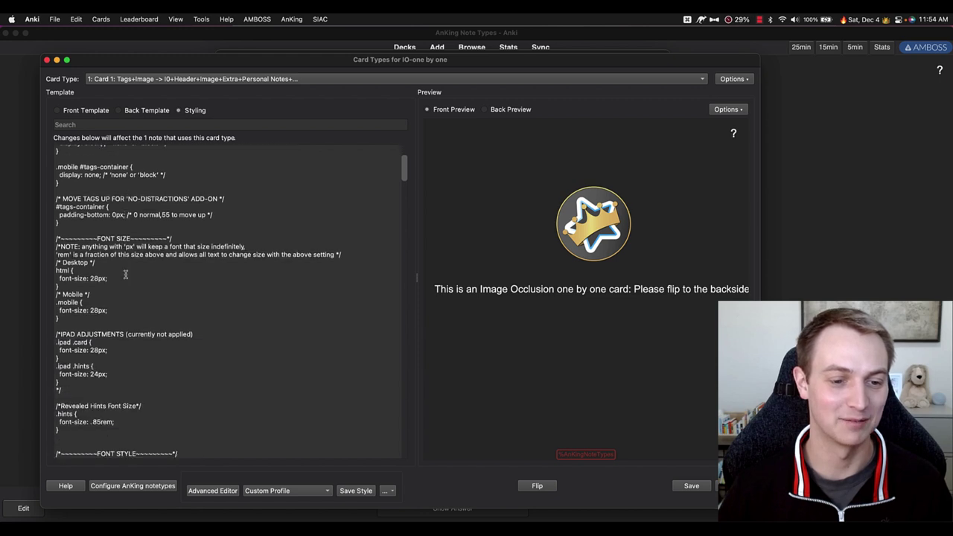
scroll(142, 233, "down", 4)
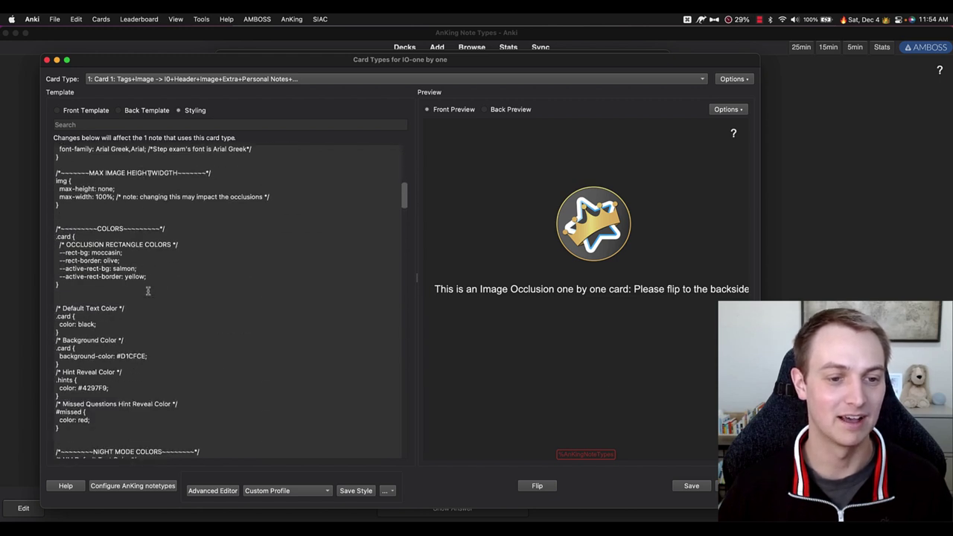
left_click_drag(131, 254, 56, 200)
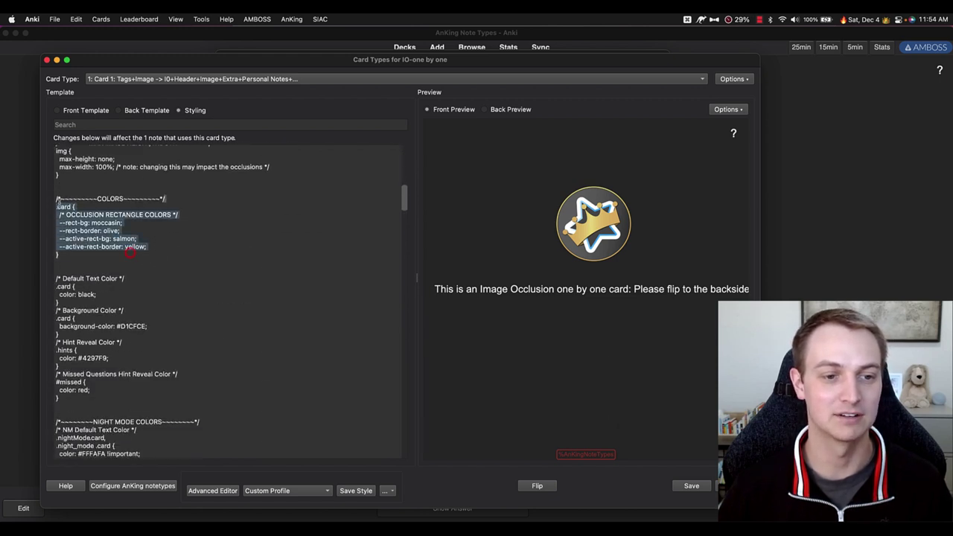
left_click(510, 109)
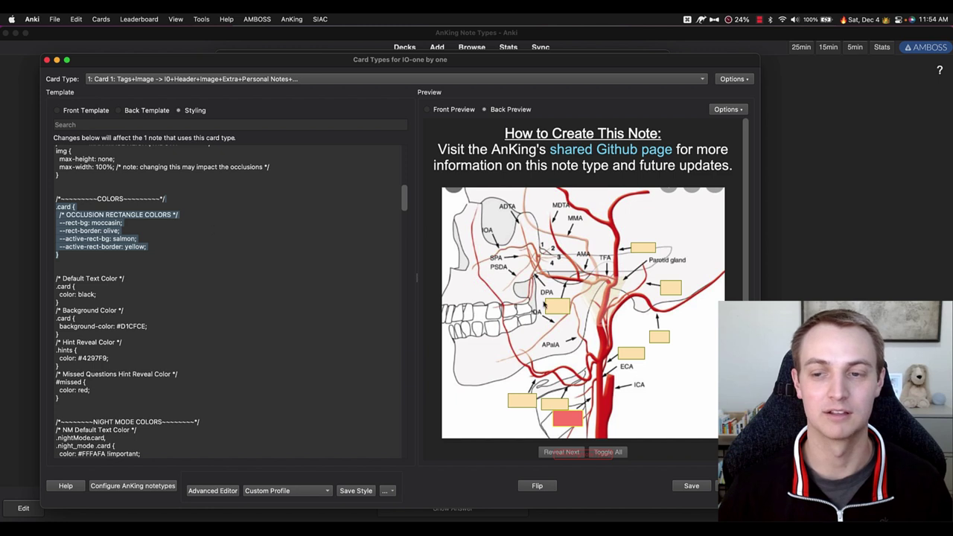
key("Escape")
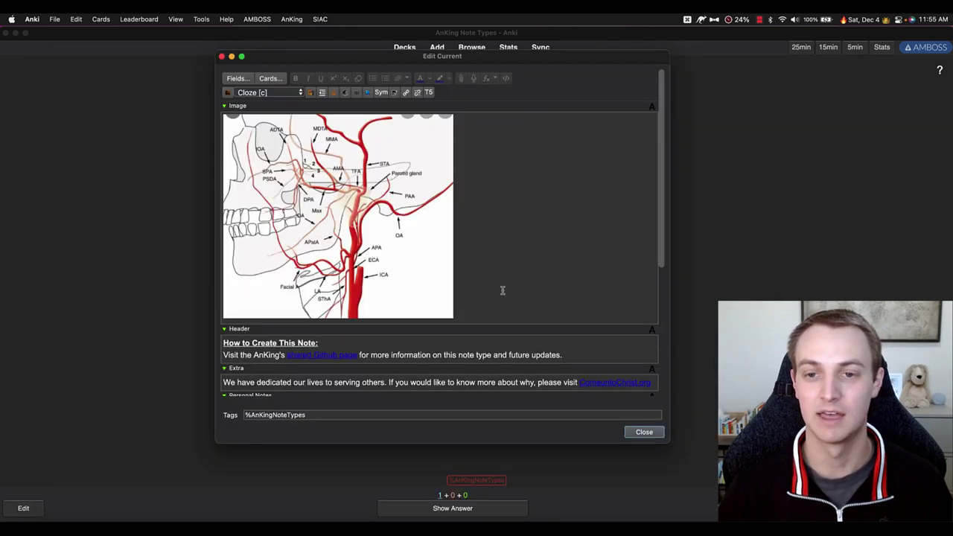
left_click(639, 438)
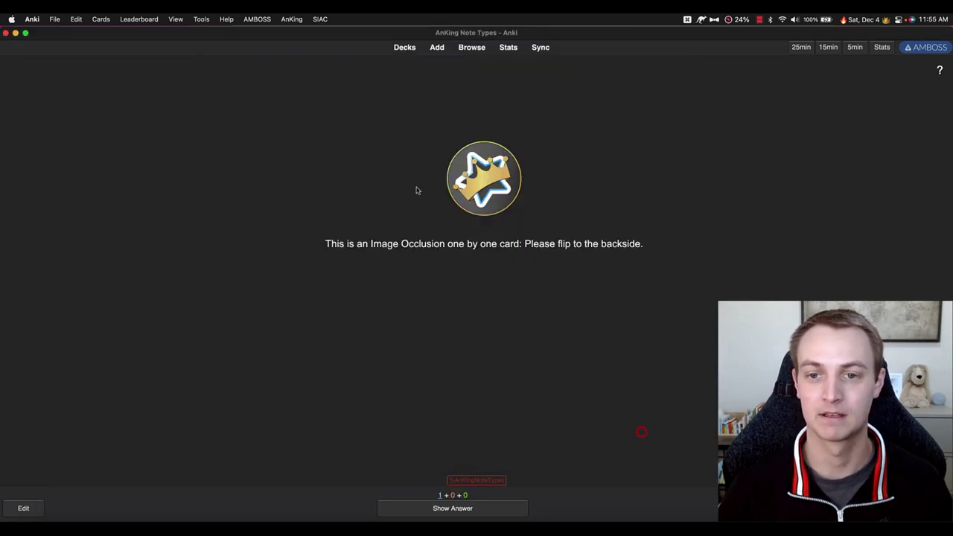
Show the card's answer and reveal the first five occluded labels one at a time
left_click(326, 191)
left_click(469, 509)
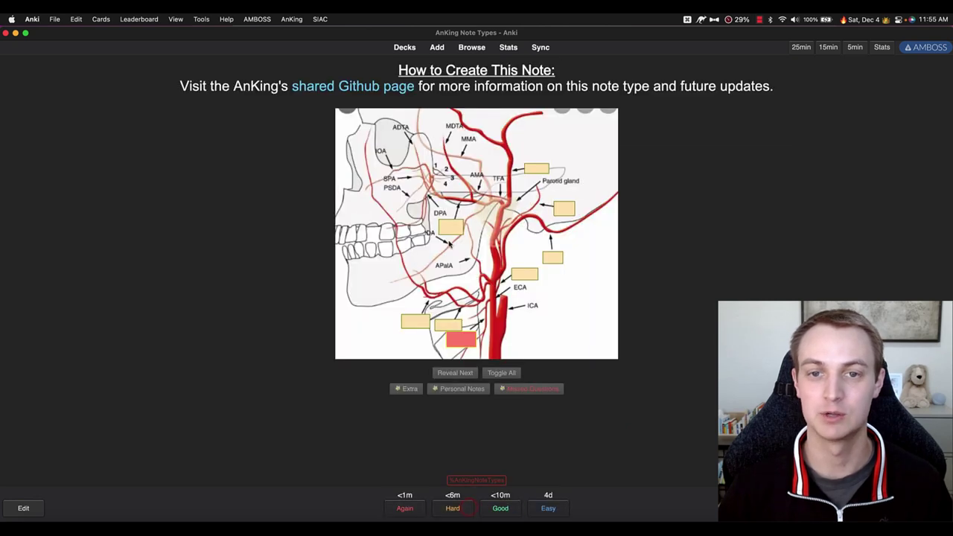
key("n")
key("n")
key("n")
key("n")
key("n")
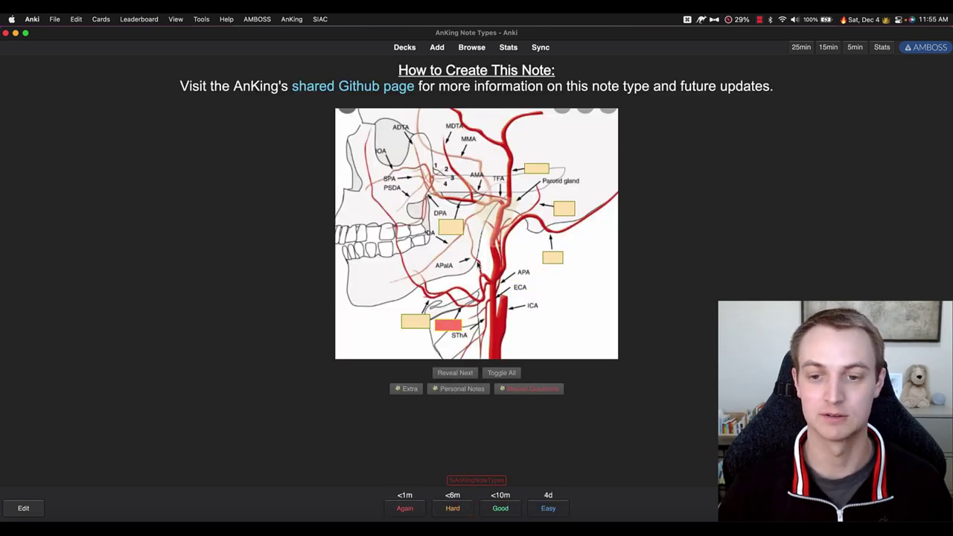
Reveal the card's Extra, Personal Notes and Missed Questions hints, review them and hide them again
key("h")
scroll(479, 263, "down", 5)
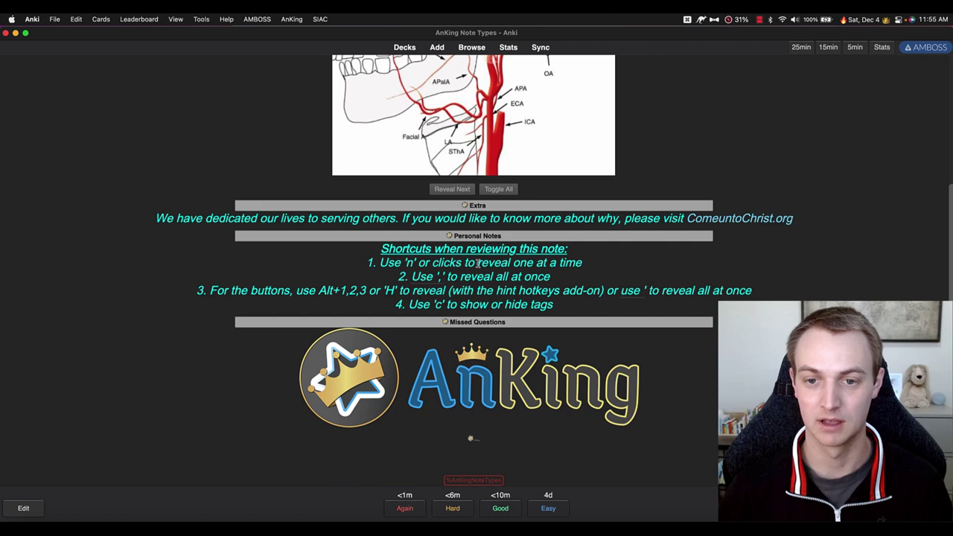
scroll(477, 262, "up", 2)
scroll(477, 262, "down", 2)
key("h")
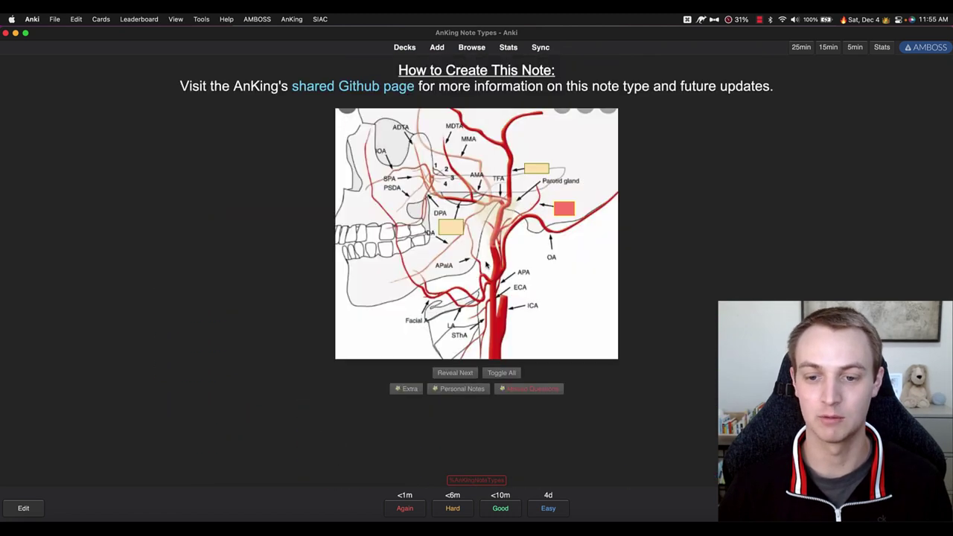
key("h")
key("h")
key("h")
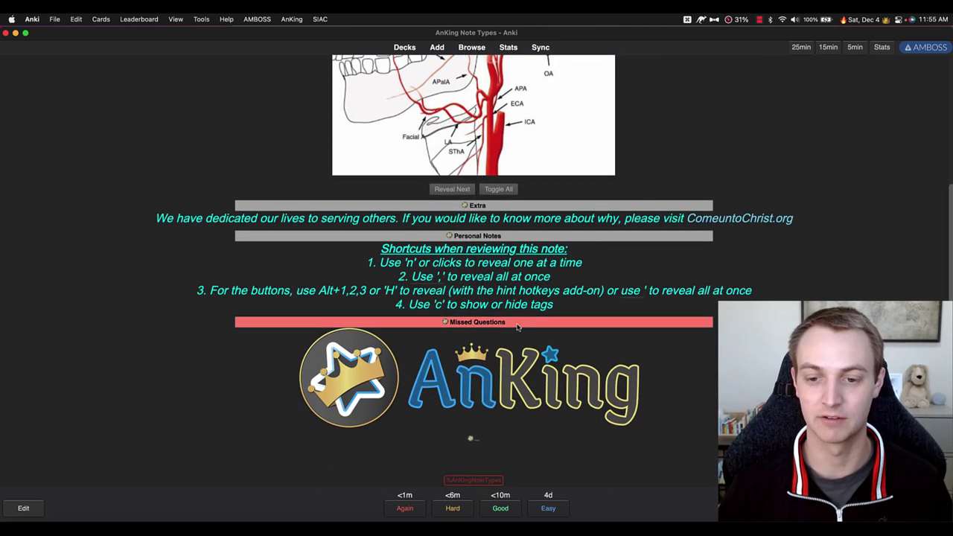
key("h")
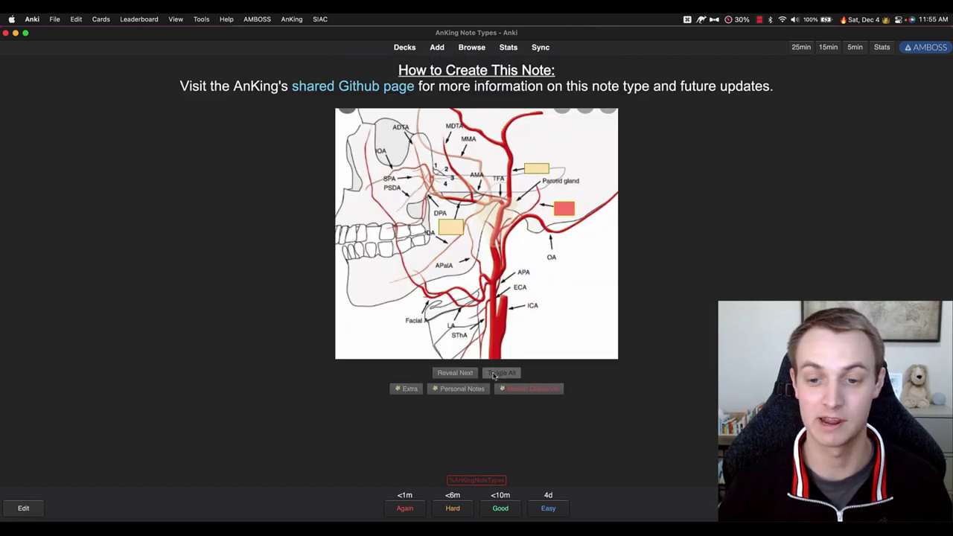
Return the card to its fully occluded answer side and go back to the deck list
key("space")
key("space")
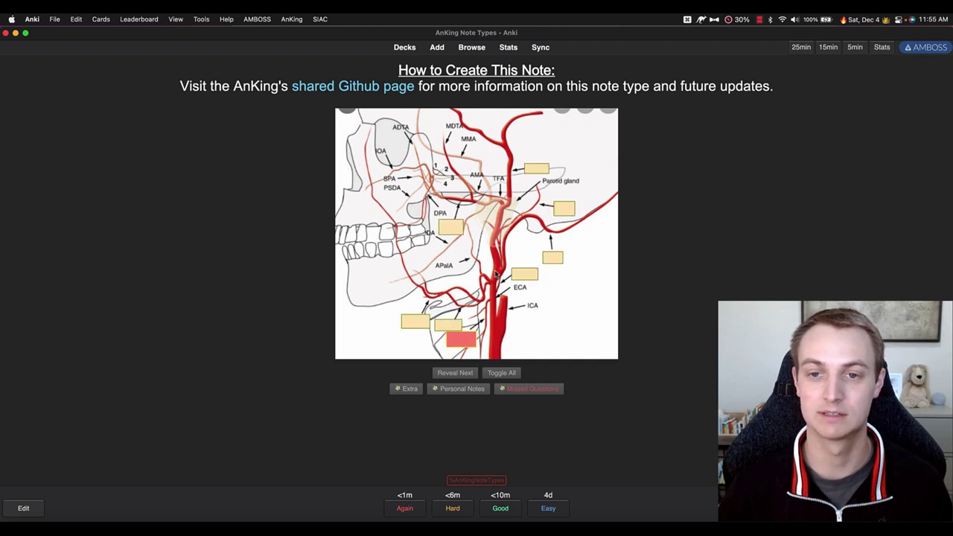
left_click(408, 47)
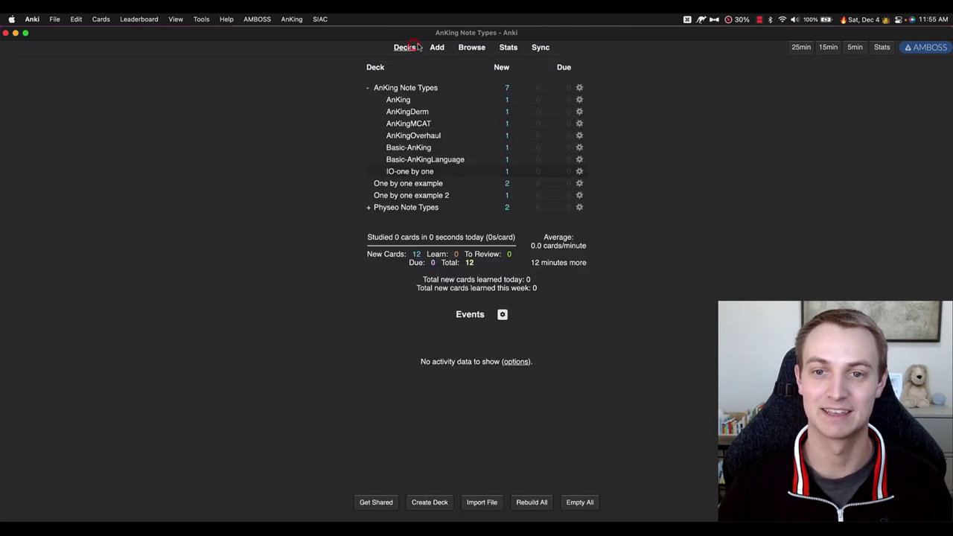
On the answer of the IO-one by one deck's card, reveal all labels and capture a screenshot of the artery image
left_click(410, 171)
left_click(477, 260)
key("space")
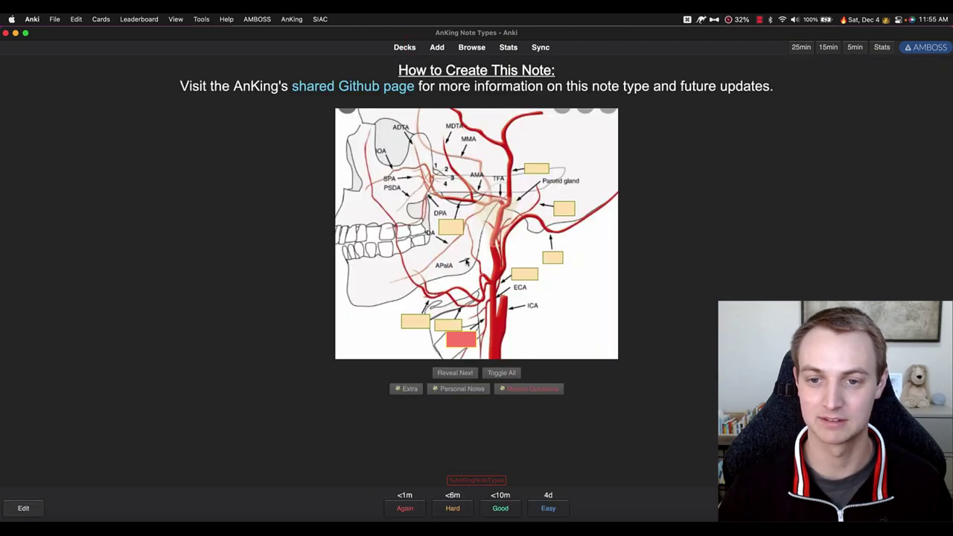
left_click(501, 372)
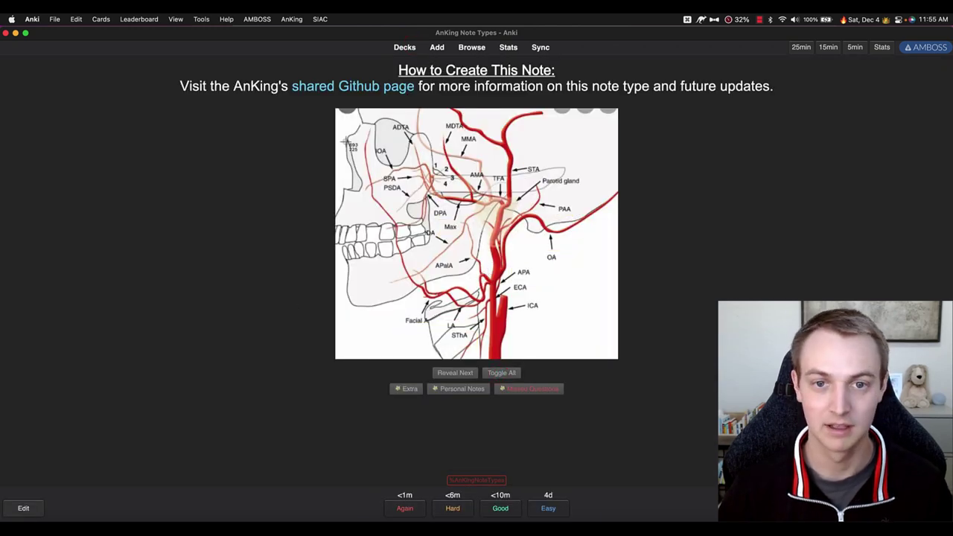
left_click_drag(336, 110, 617, 362)
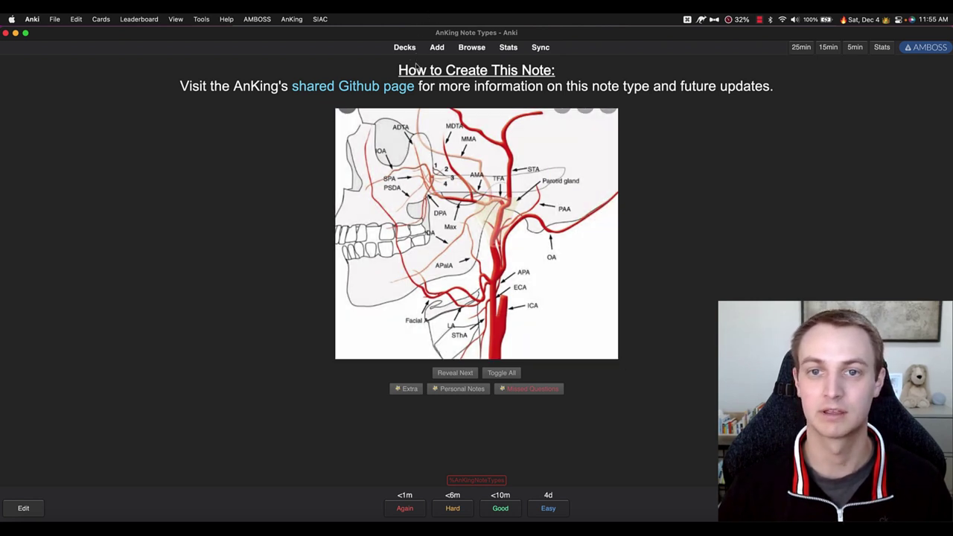
Return to the deck list and start a new note using the IO-one by one note type
key("d")
left_click(438, 47)
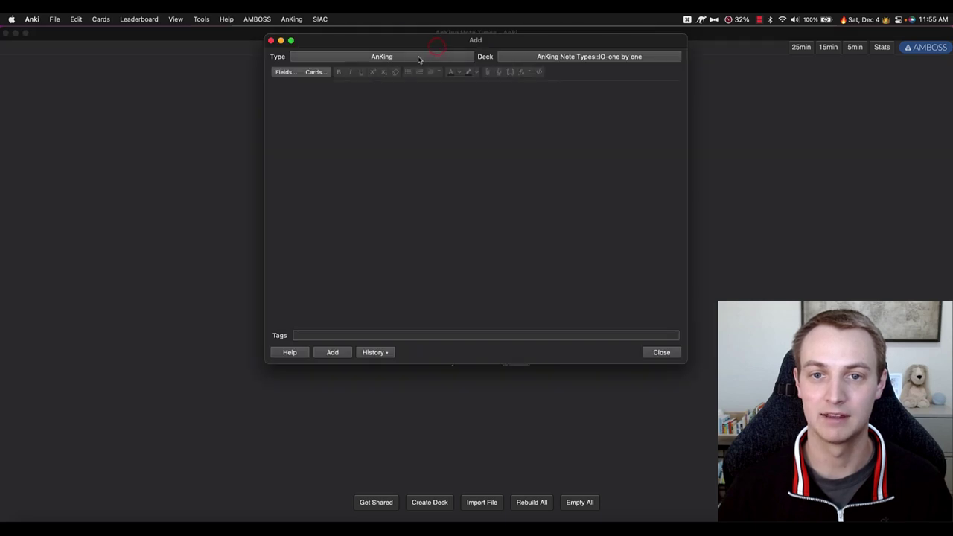
left_click(419, 59)
scroll(431, 227, "down", 1)
left_click(419, 224)
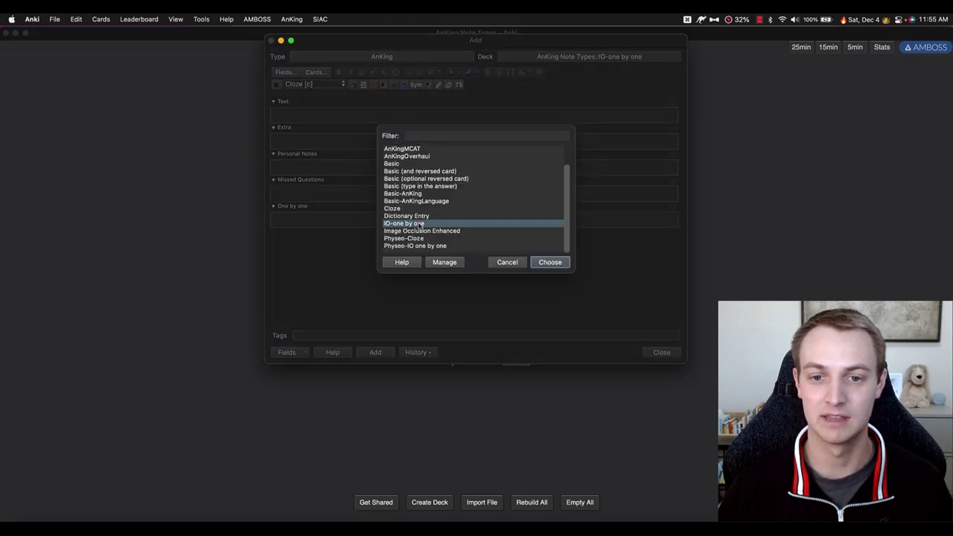
left_click(552, 266)
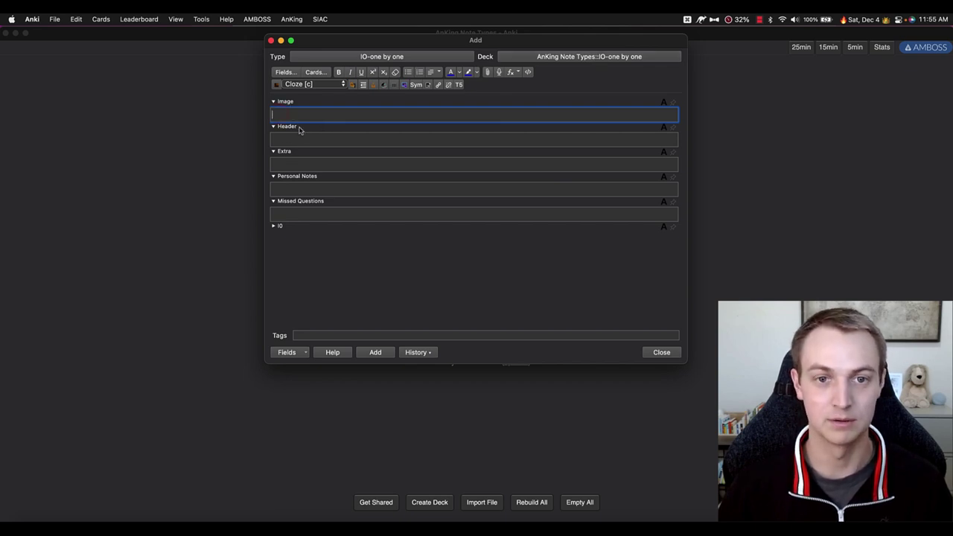
Paste the captured artery image into the Image field and enlarge the Add window to fit it
key("super+v")
scroll(335, 143, "down", 5)
scroll(334, 143, "up", 5)
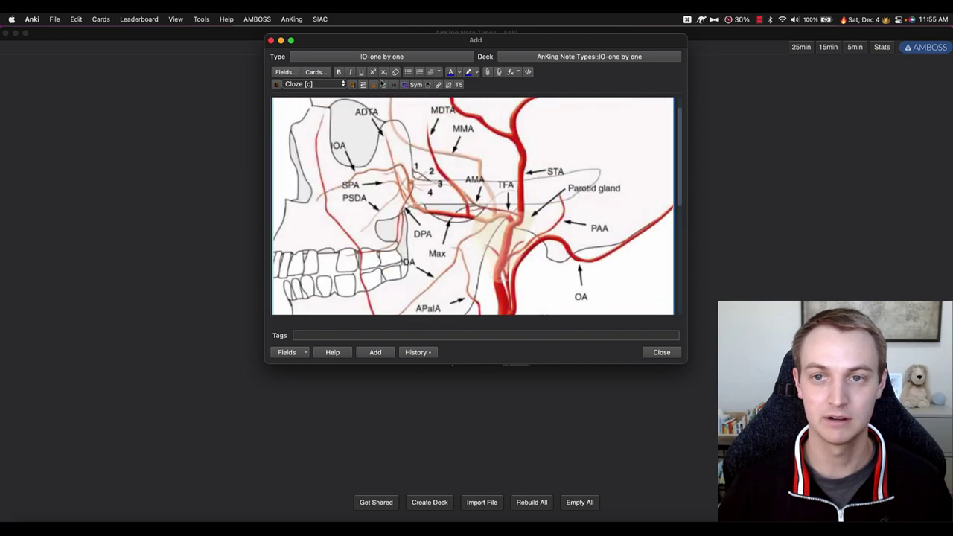
left_click_drag(491, 44, 464, 41)
left_click_drag(658, 356, 716, 484)
scroll(498, 224, "down", 3)
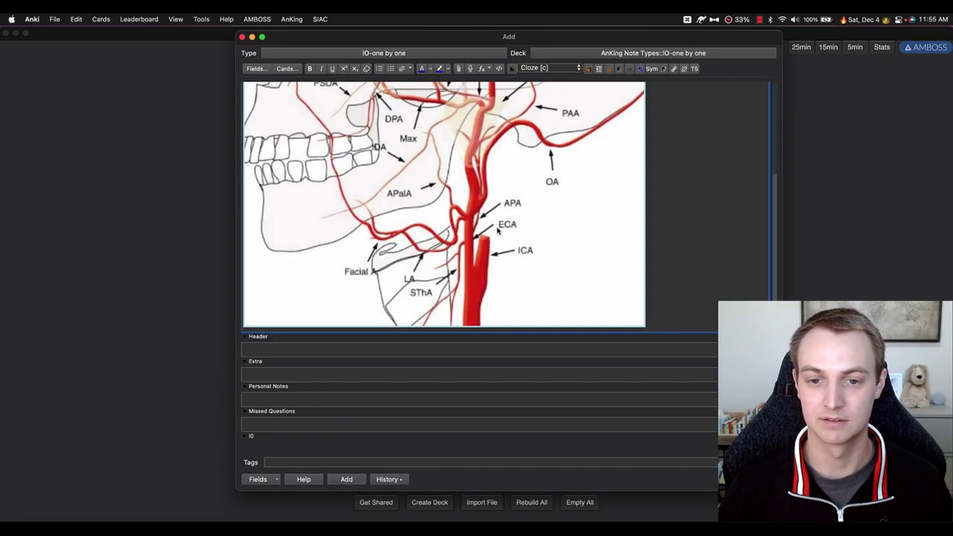
Expand the I0 field to check its contents, collapse it again and return to the pasted image
left_click(246, 437)
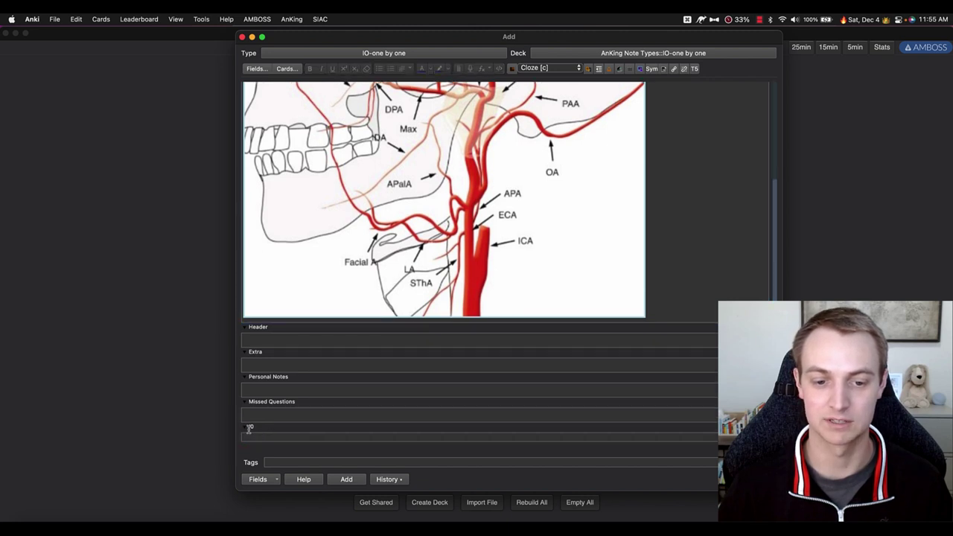
left_click(245, 429)
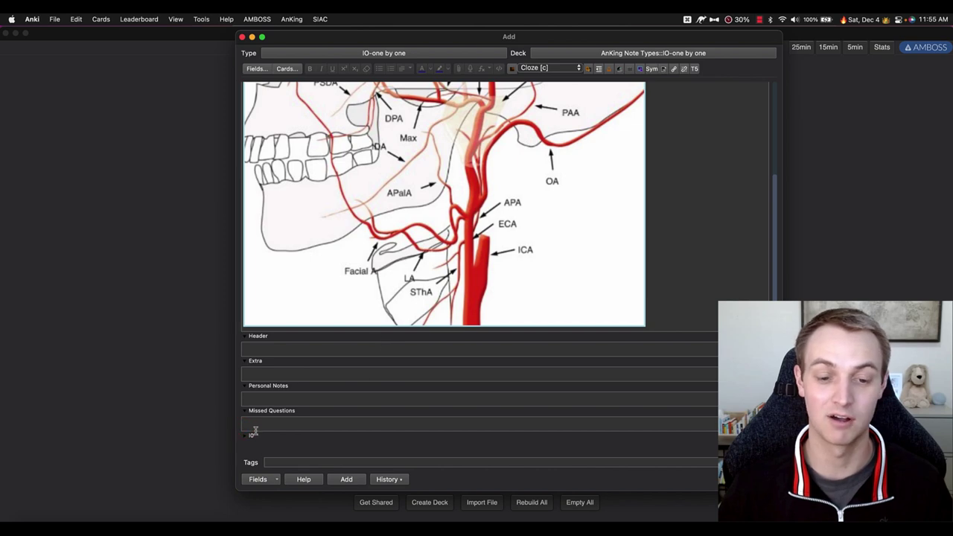
scroll(345, 365, "up", 3)
left_click(687, 220)
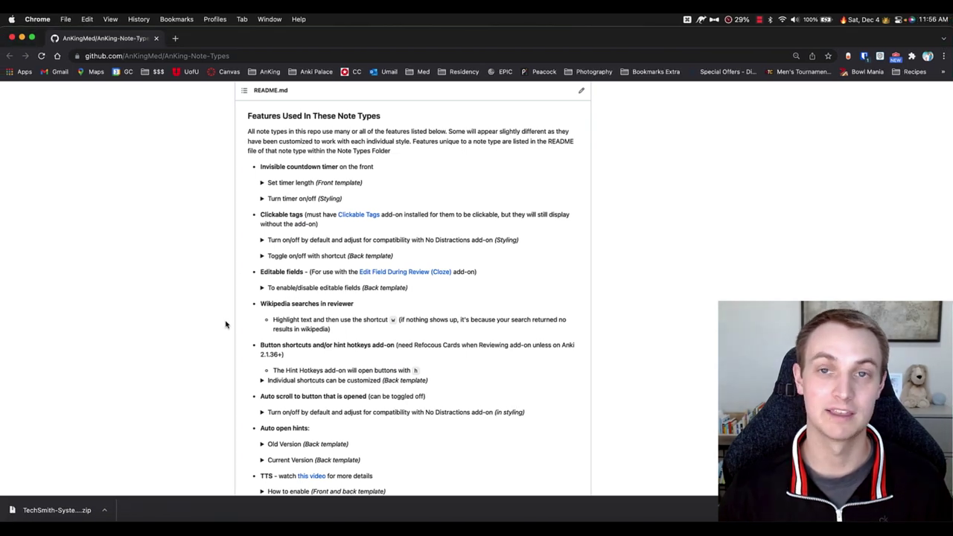
In Chrome, skim the AnKing-Note-Types GitHub repository's README, including the update methods, and its file list
scroll(273, 303, "up", 10)
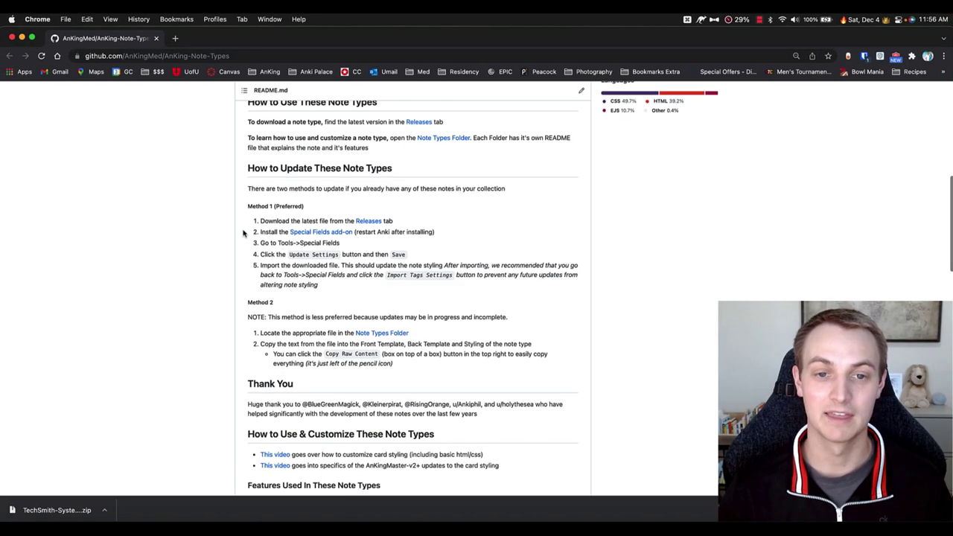
scroll(230, 236, "up", 3)
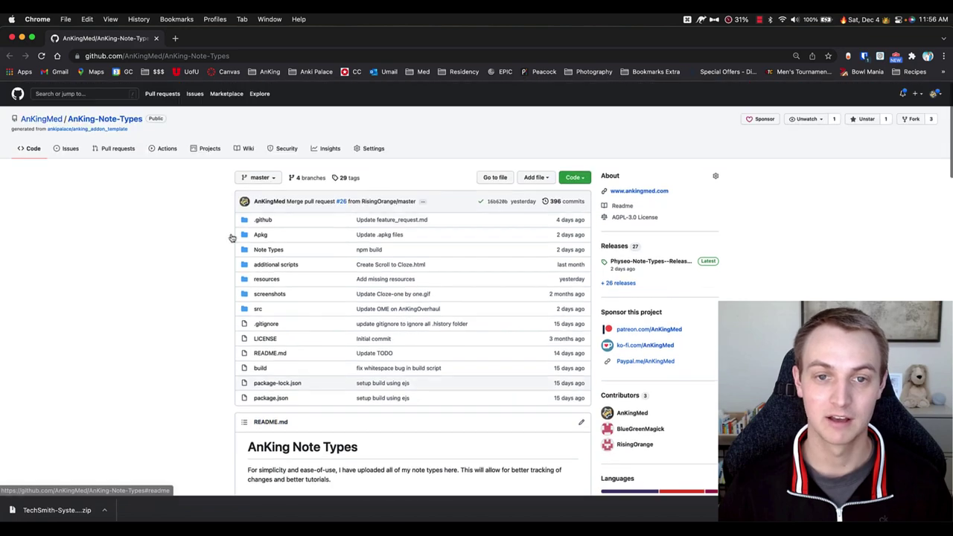
scroll(228, 289, "down", 8)
scroll(235, 191, "down", 10)
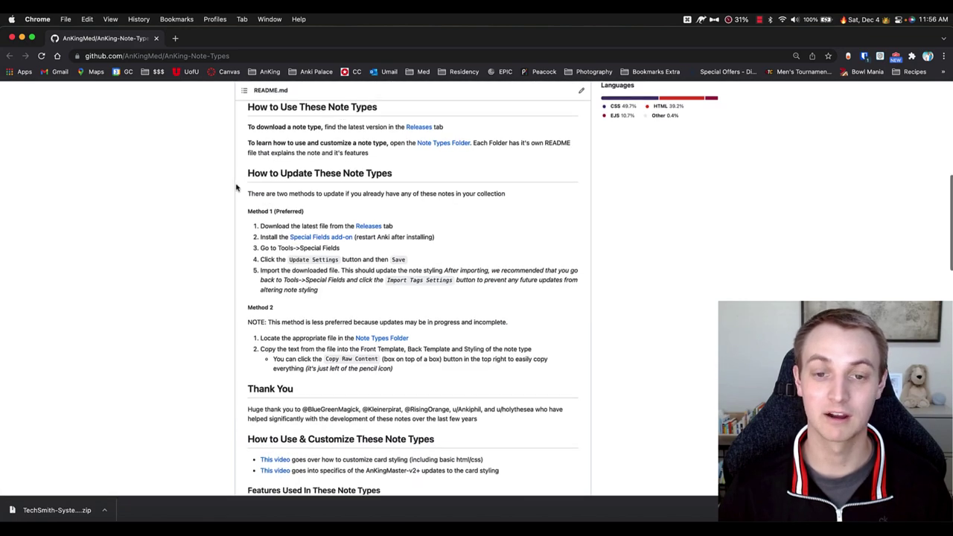
scroll(239, 197, "up", 10)
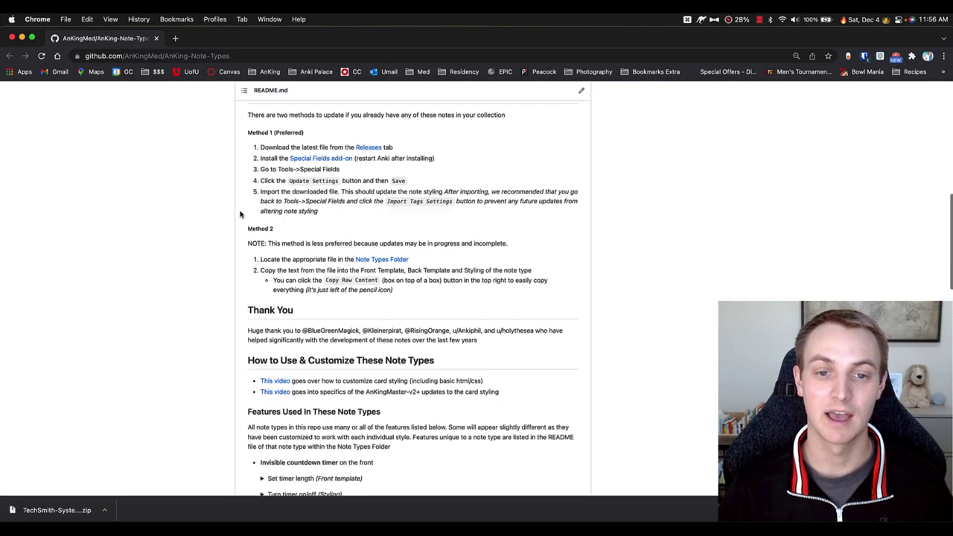
scroll(239, 215, "up", 5)
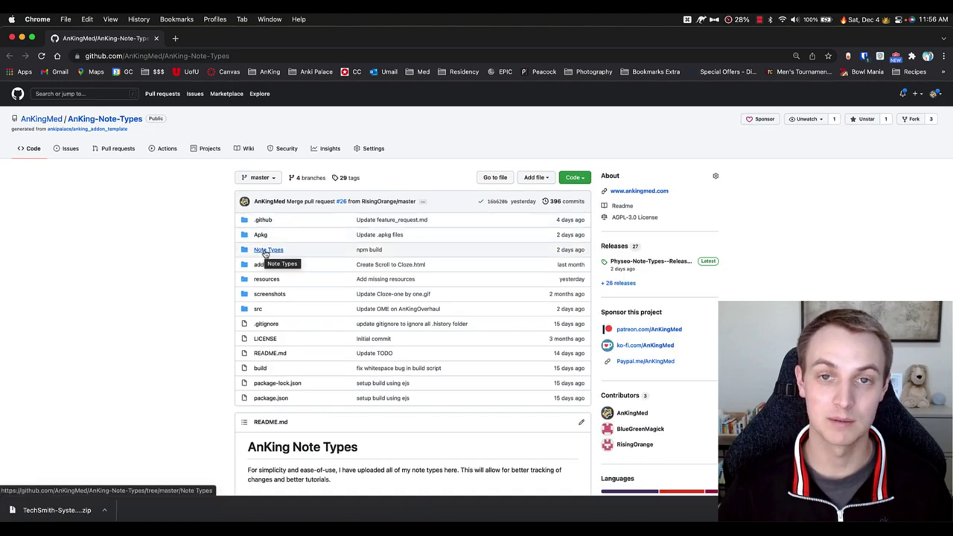
Open the Basic-AnKingLanguage folder inside Note Types and read its README
left_click(269, 252)
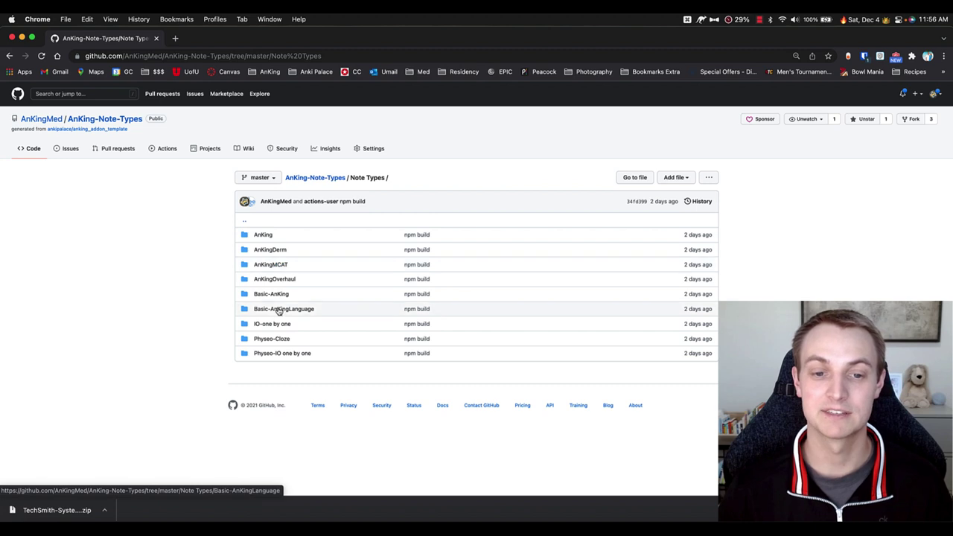
left_click(274, 308)
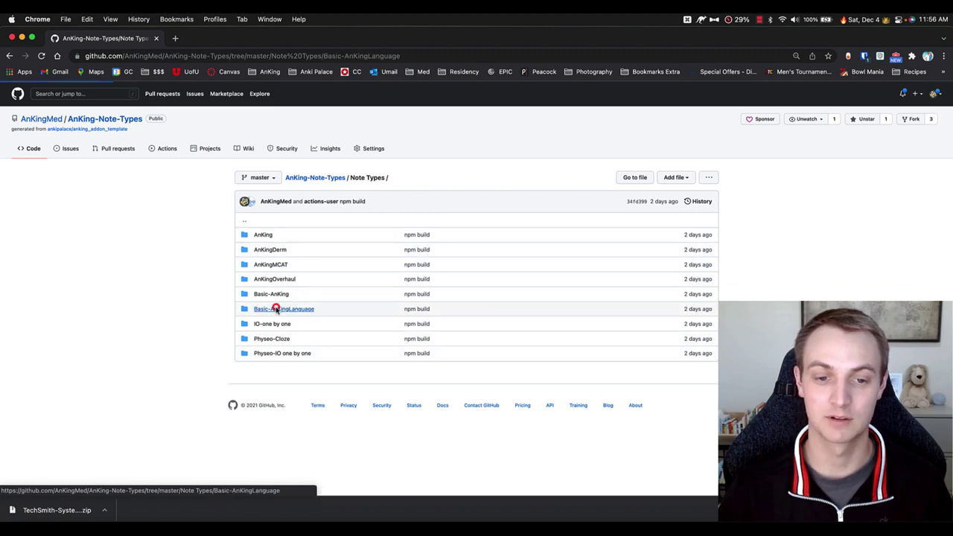
scroll(348, 318, "down", 1)
scroll(348, 318, "down", 3)
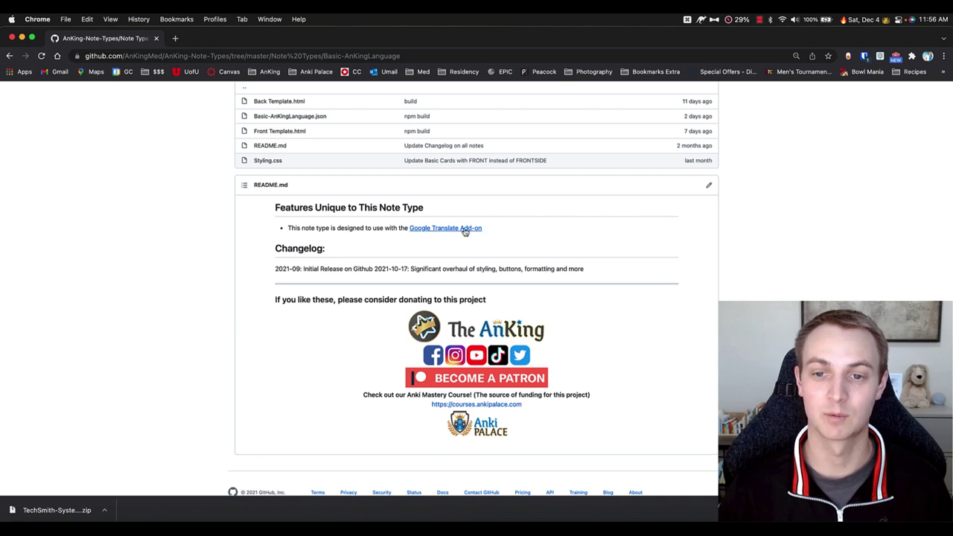
Go back to the Note Types folder, open IO-one by one and read its instructions for creating image occlusions
left_click(9, 55)
left_click(269, 324)
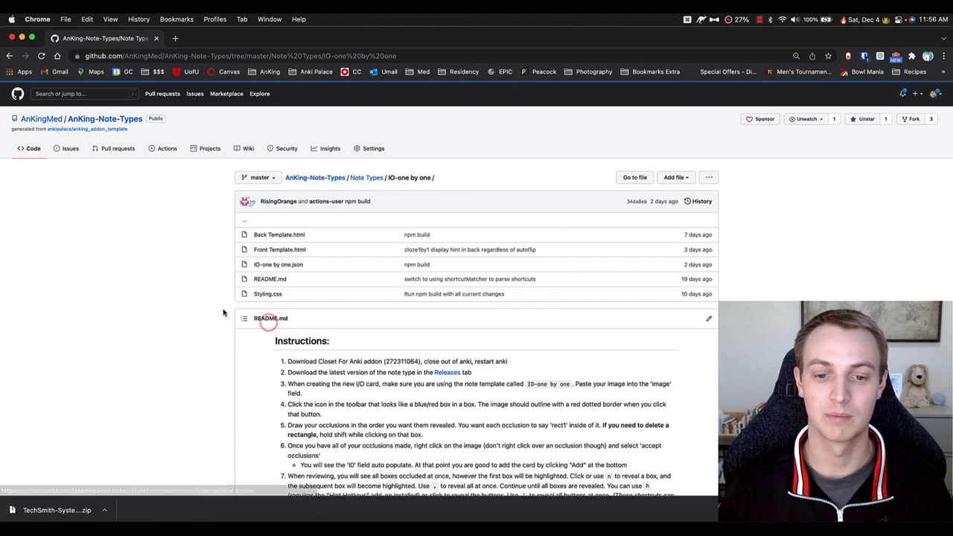
scroll(231, 305, "down", 6)
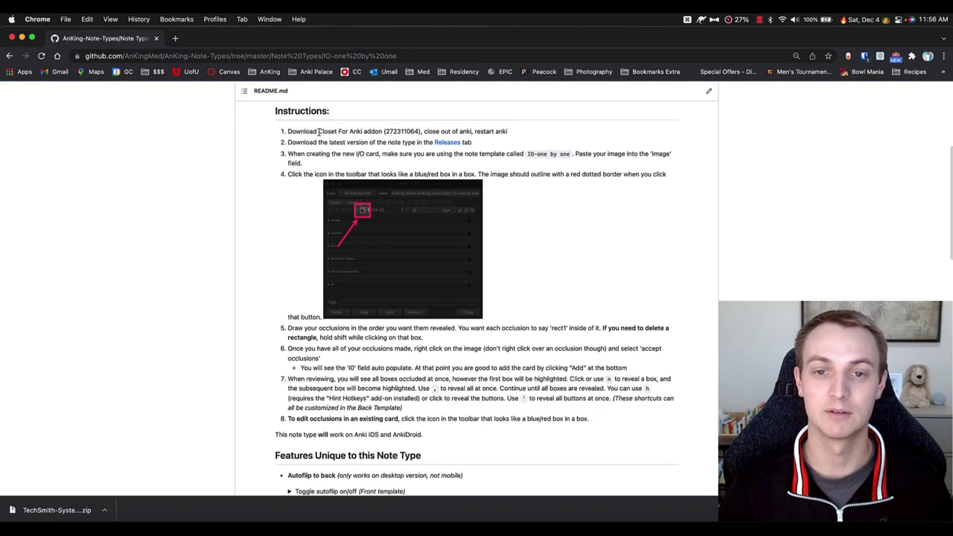
left_click_drag(318, 131, 401, 131)
double_click(302, 131)
left_click(392, 133)
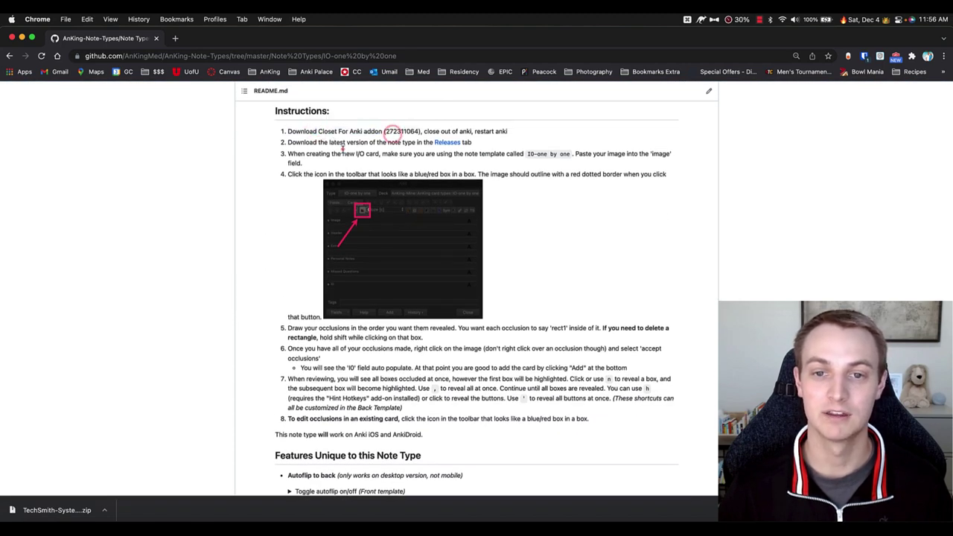
left_click_drag(340, 154, 393, 153)
left_click(395, 153)
scroll(280, 175, "down", 1)
scroll(280, 175, "down", 1)
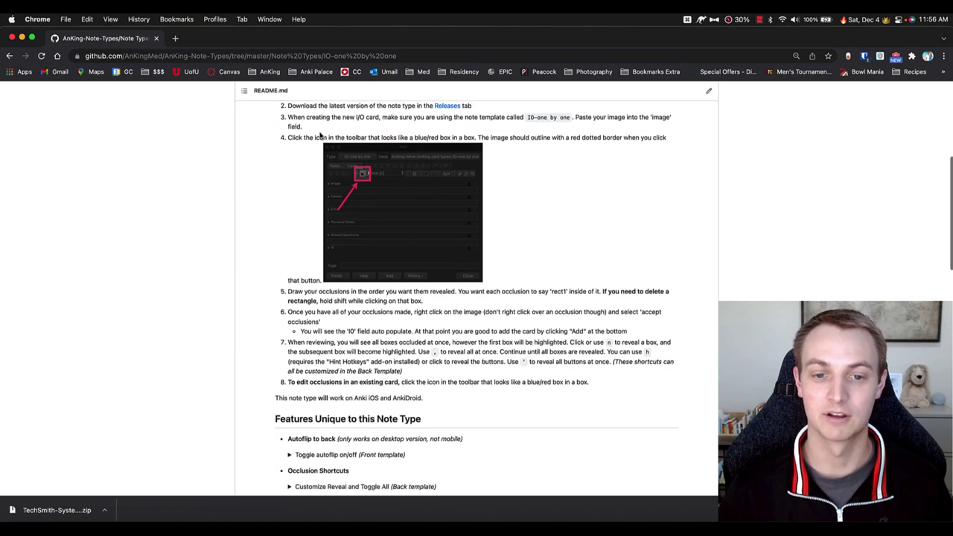
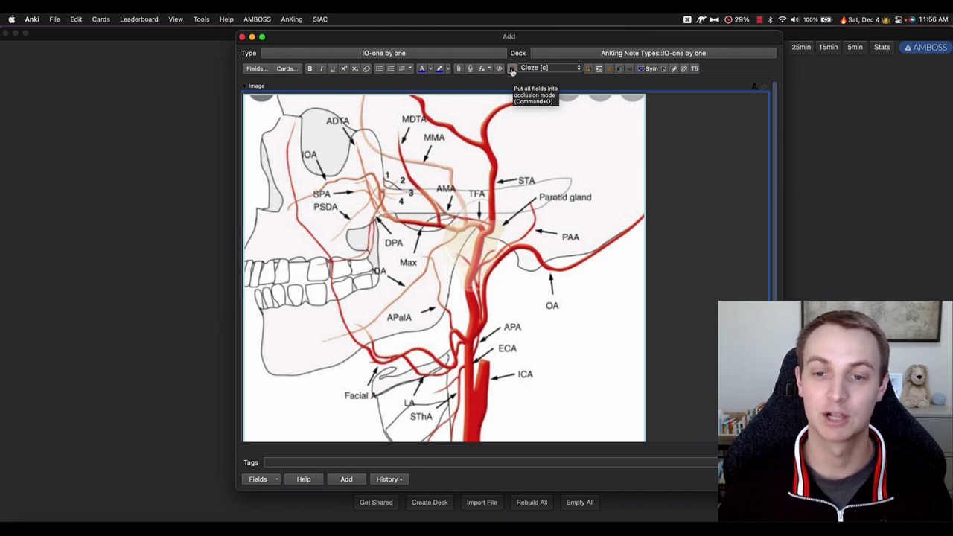
Turn on occlusion mode for the note and draw rectangles over the SPA/PSDA, Facial A, ICA, OA and PAA labels
left_click(512, 70)
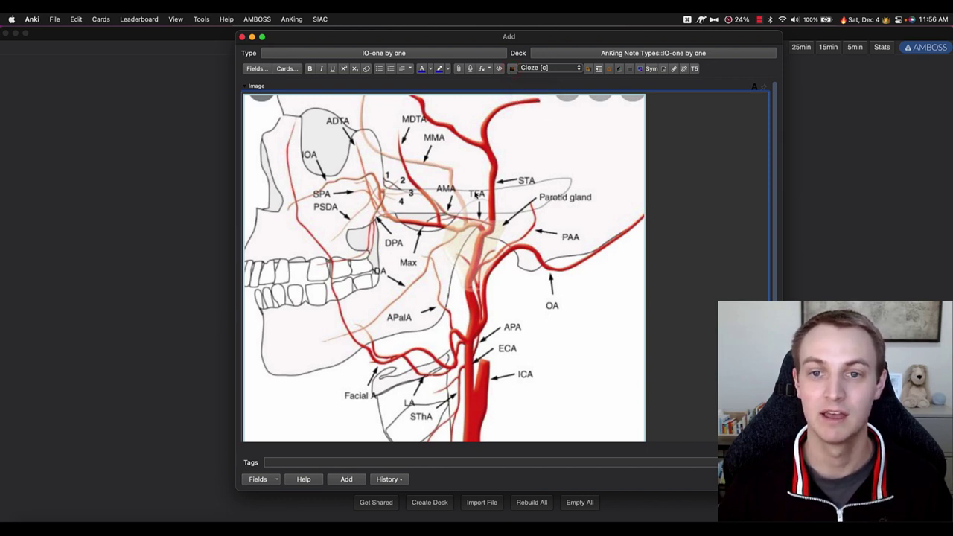
left_click_drag(290, 177, 342, 218)
left_click_drag(328, 388, 400, 412)
left_click_drag(491, 364, 547, 389)
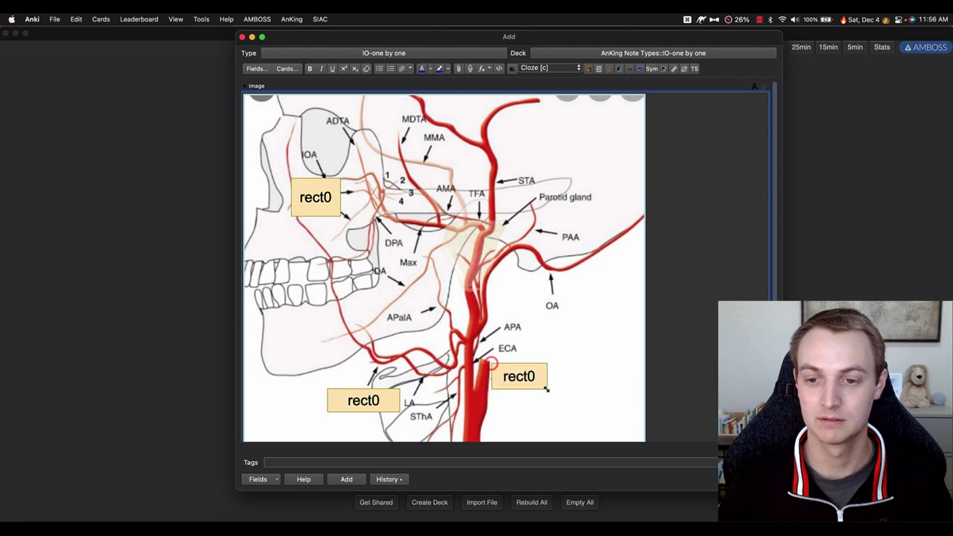
left_click_drag(533, 297, 573, 322)
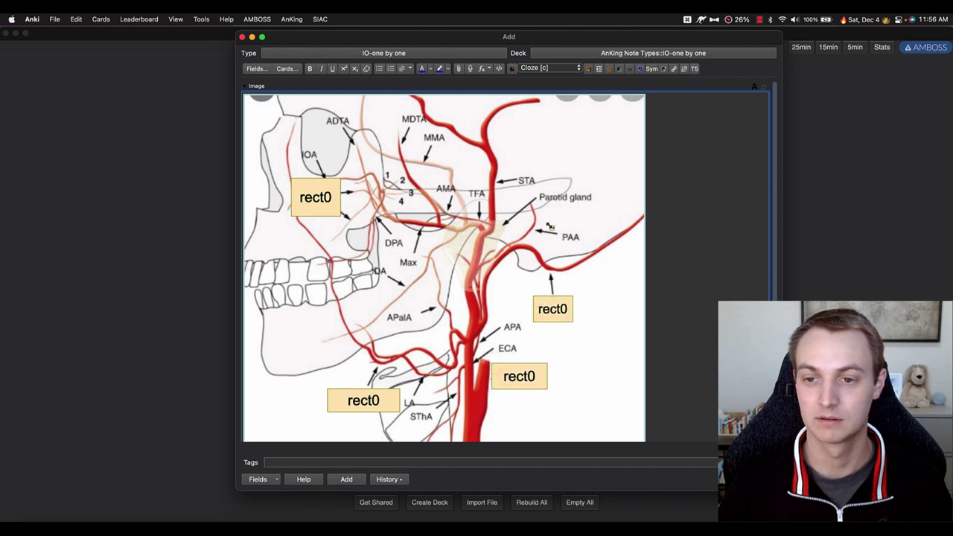
left_click_drag(549, 225, 598, 252)
right_click(583, 243)
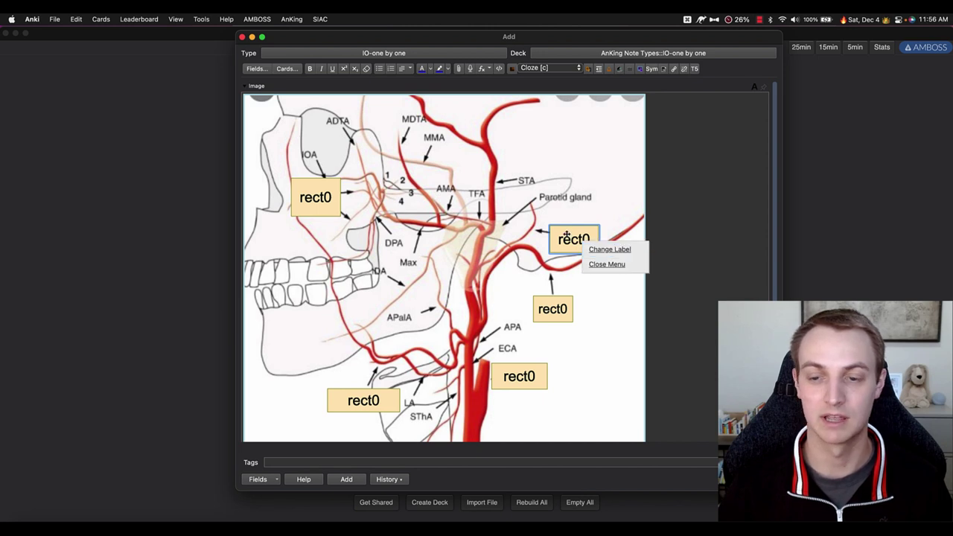
key("Escape")
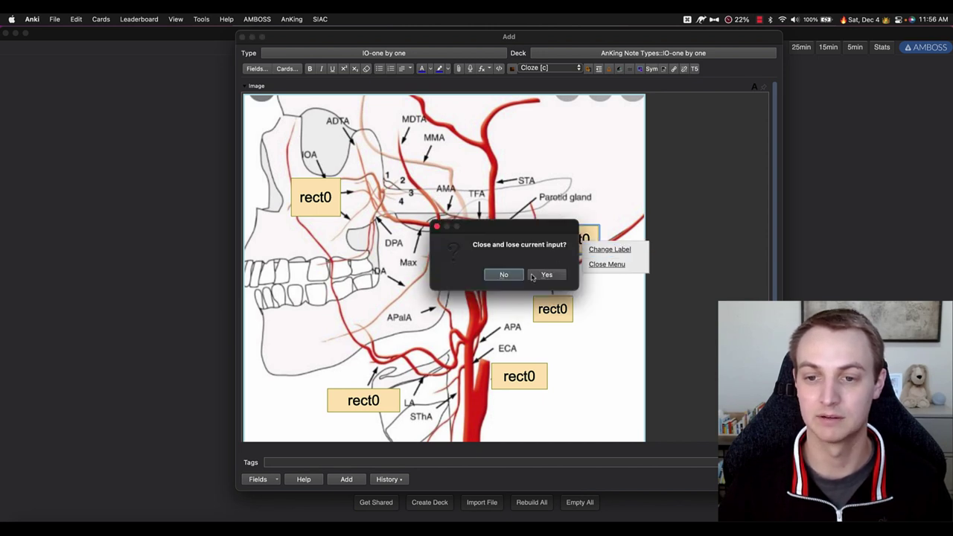
left_click(504, 276)
Draw an occlusion over the Parotid gland label, and delete it along with the PAA and OA occlusions
left_click_drag(527, 178, 601, 204)
left_click(570, 193)
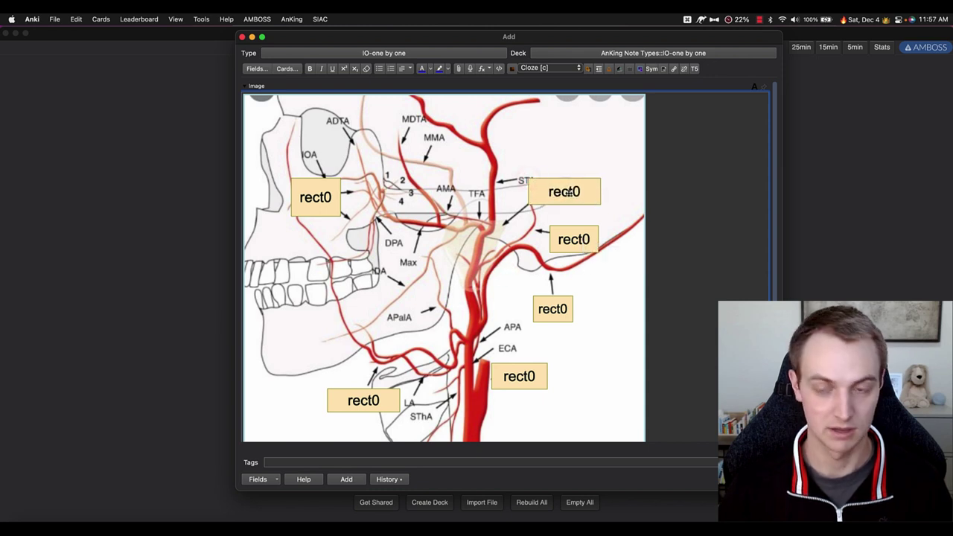
key("Delete")
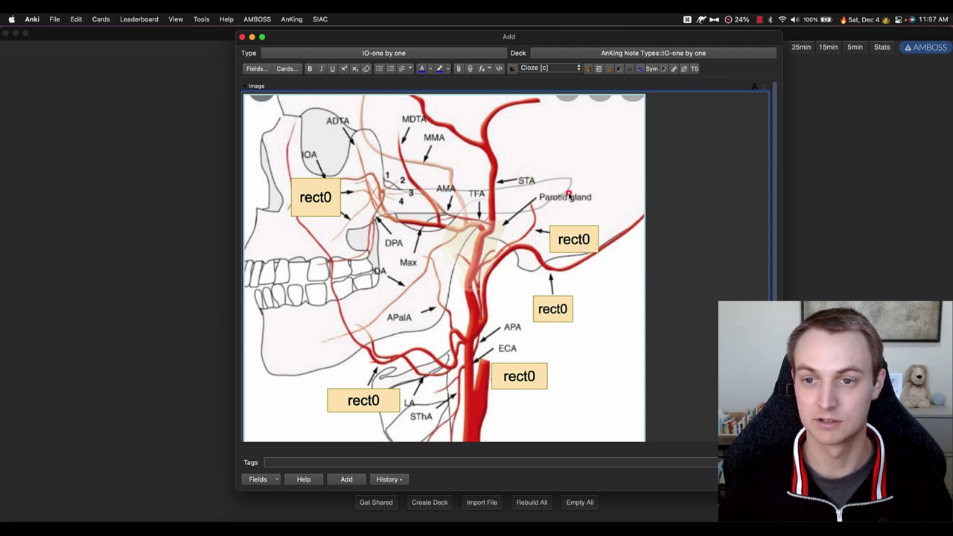
left_click(571, 237)
key("Delete")
key("Delete")
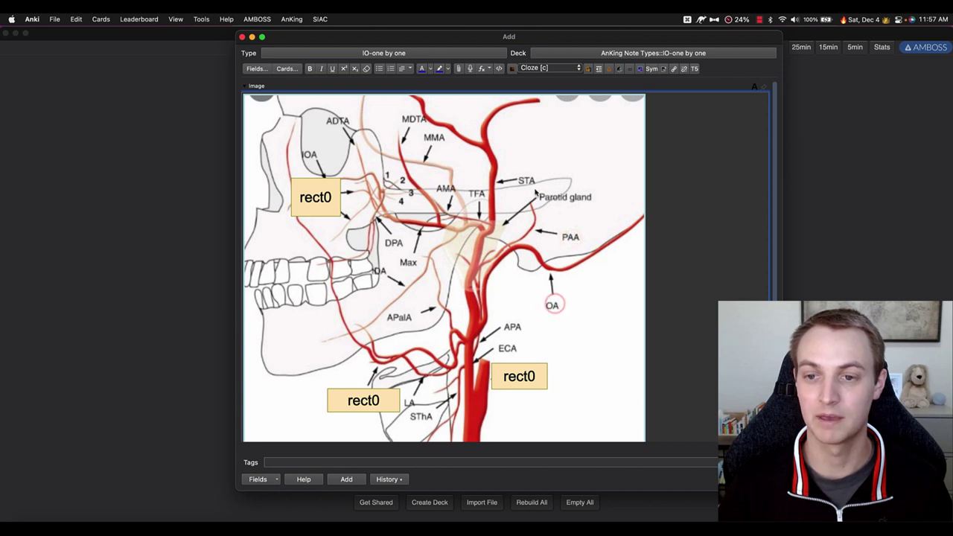
Draw a new occlusion over the Parotid gland label and accept the image's occlusions
left_click_drag(533, 186, 606, 212)
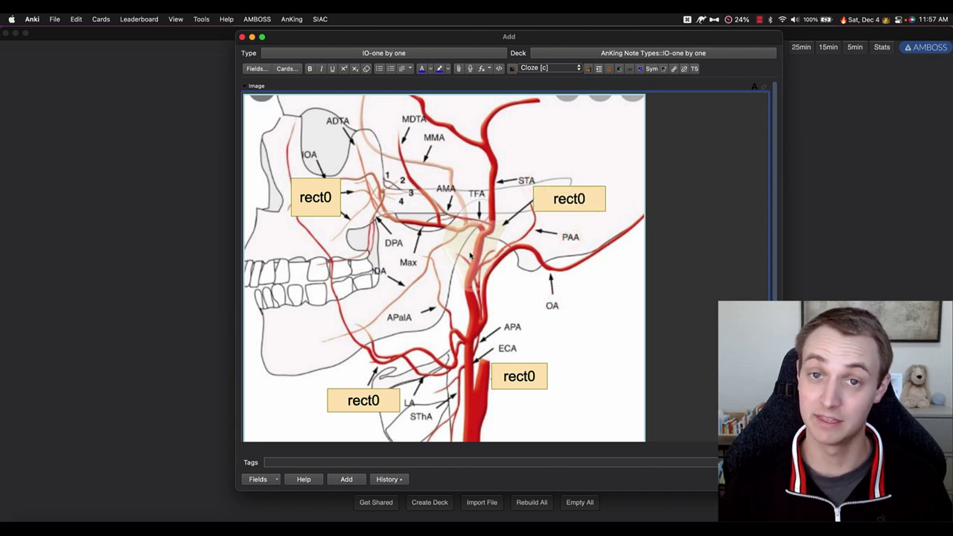
right_click(436, 268)
left_click(440, 274)
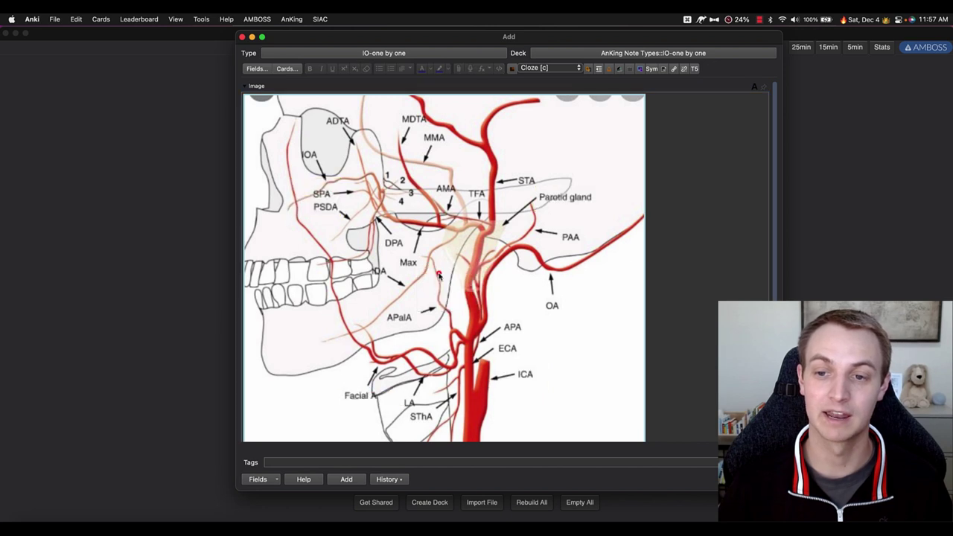
Expand the I0 field and review the generated occlusion code against the image
scroll(321, 373, "down", 3)
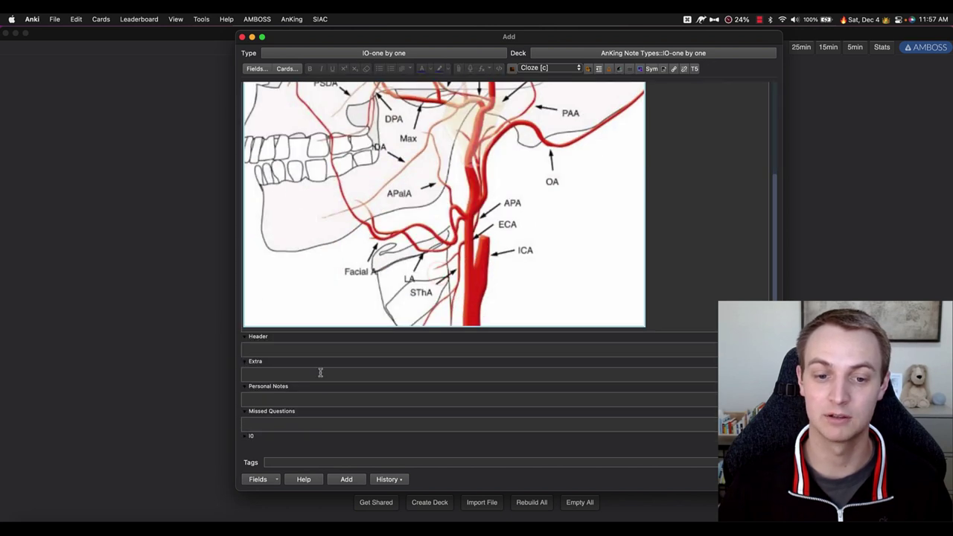
left_click(245, 436)
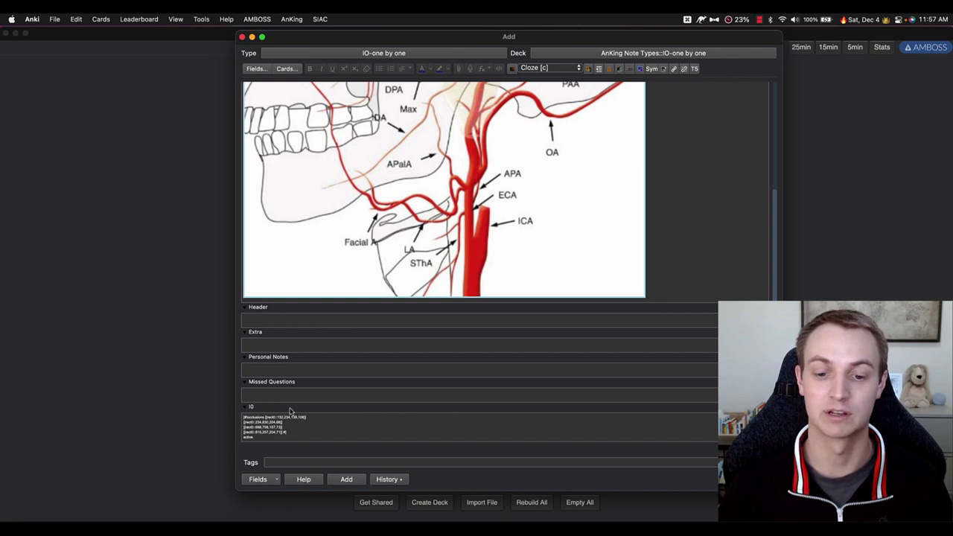
scroll(325, 255, "up", 4)
scroll(408, 181, "down", 4)
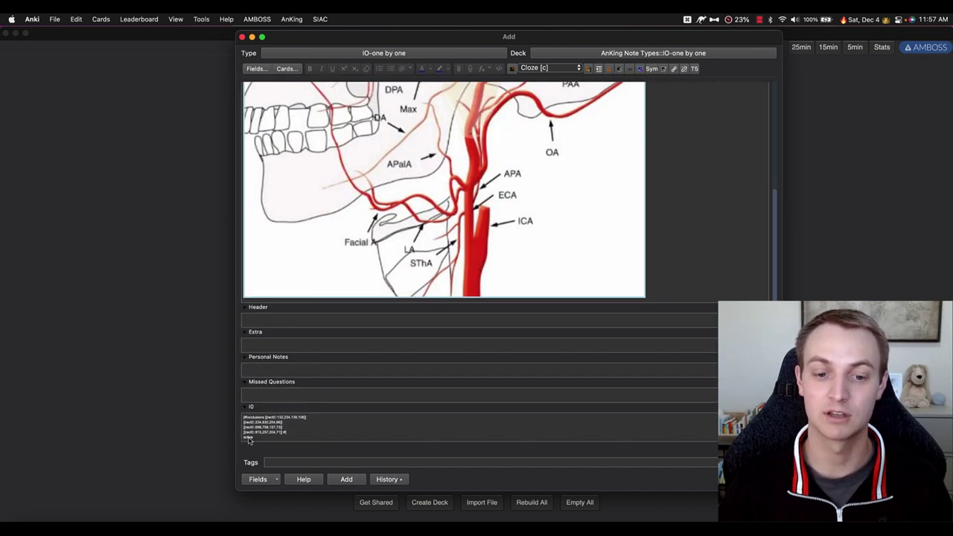
scroll(264, 428, "up", 4)
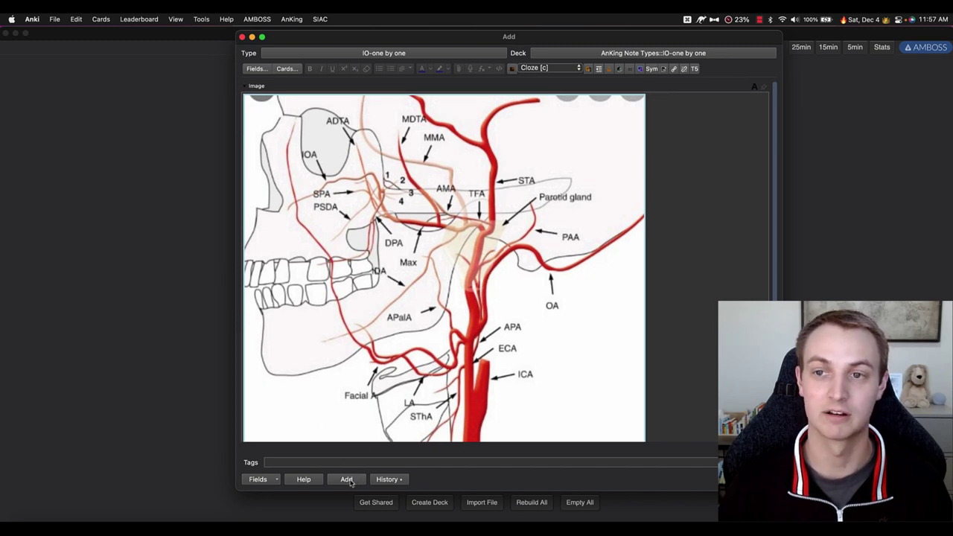
Set the note's deck to Default, add the IO-one by one note, and close the Add window
left_click(598, 53)
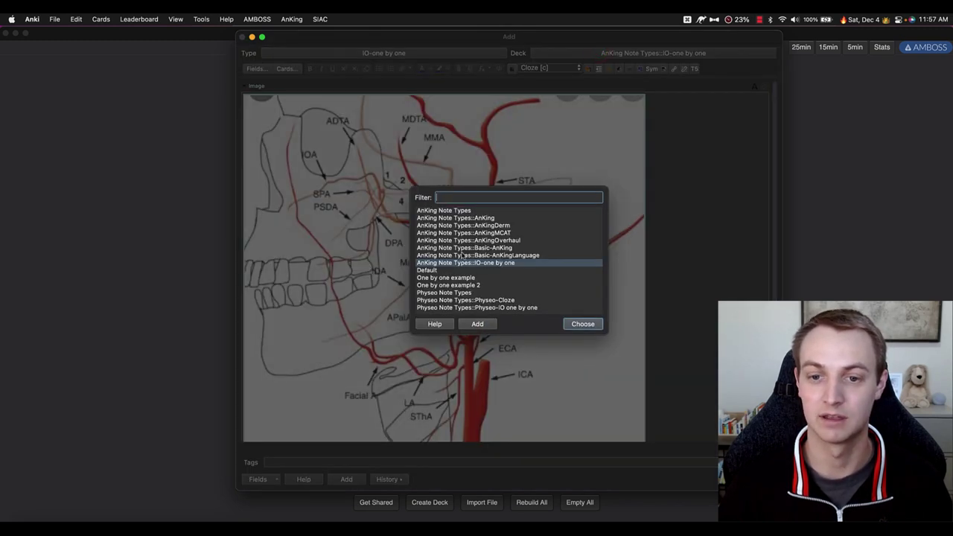
left_click(438, 270)
left_click(583, 325)
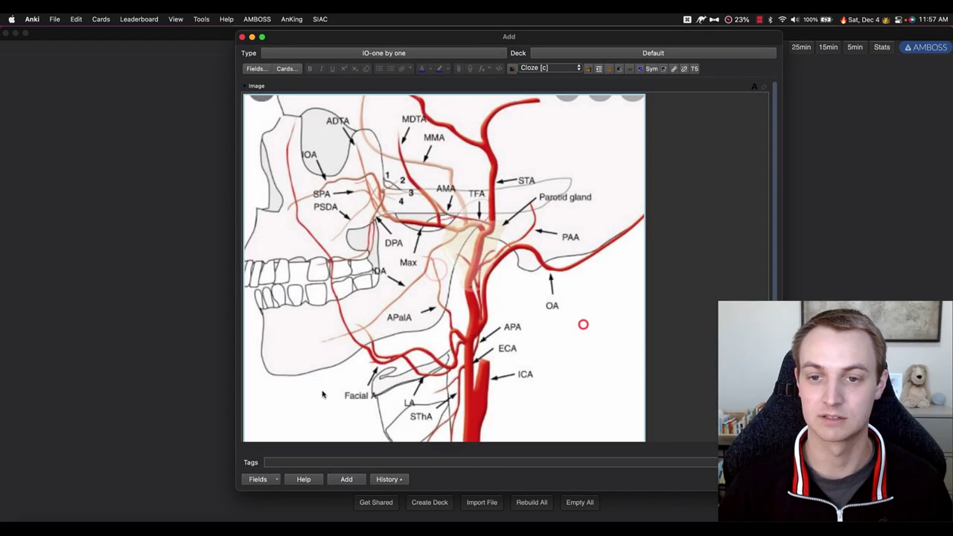
left_click(345, 479)
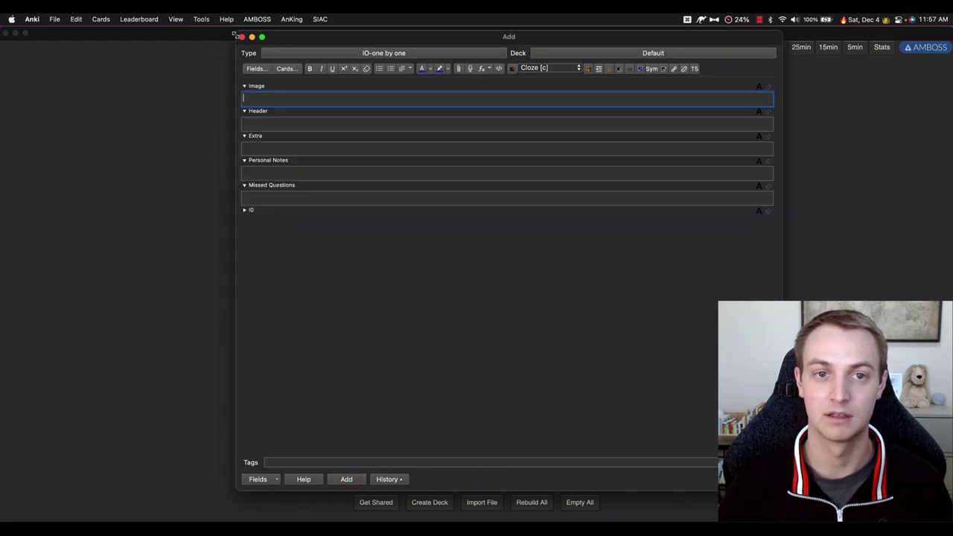
left_click(241, 36)
Study the Default deck's new card, reveal its first two occlusions in order, and return to the deck list
left_click(391, 187)
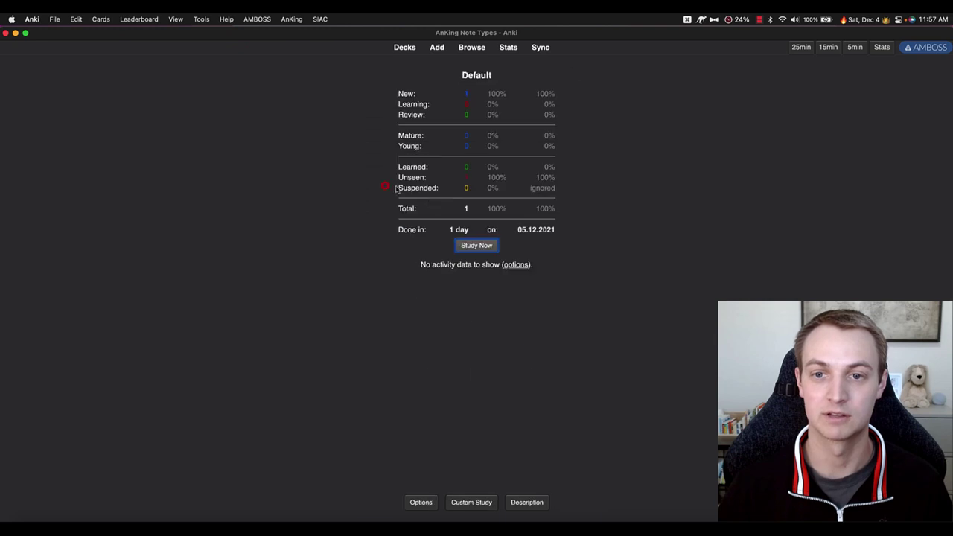
key("s")
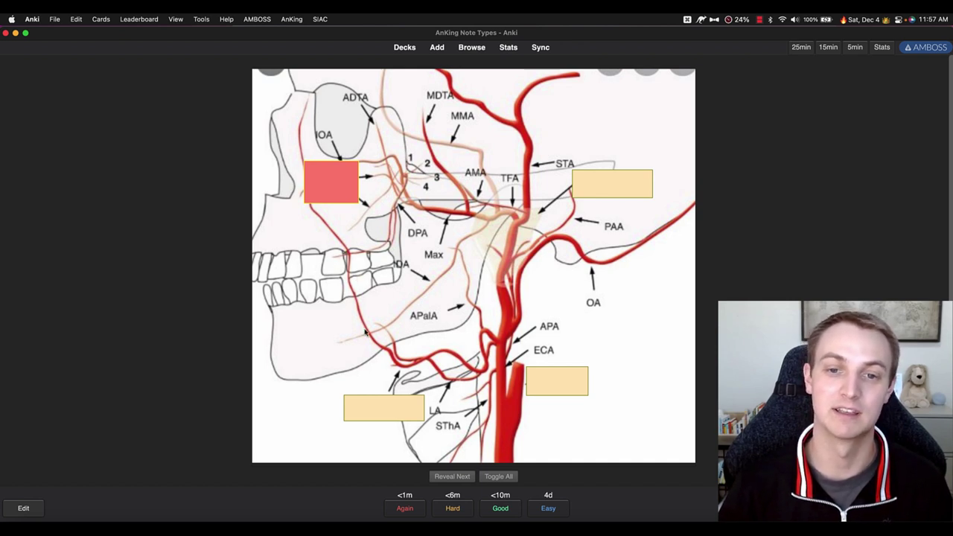
left_click(592, 182)
key("n")
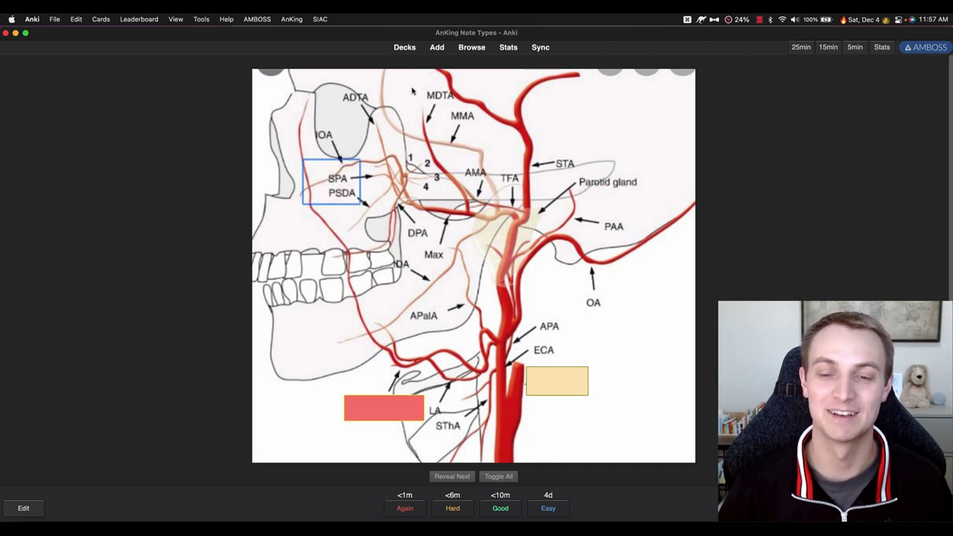
left_click(406, 49)
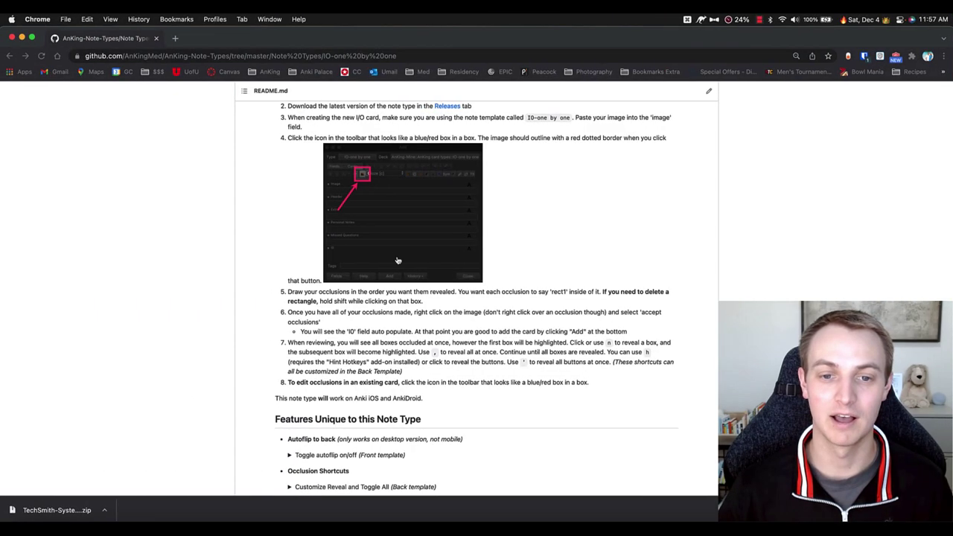
In Chrome, open the main AnKing-Note-Types repository page and find the "Features Used In These Note Types" section of its README
scroll(241, 292, "up", 5)
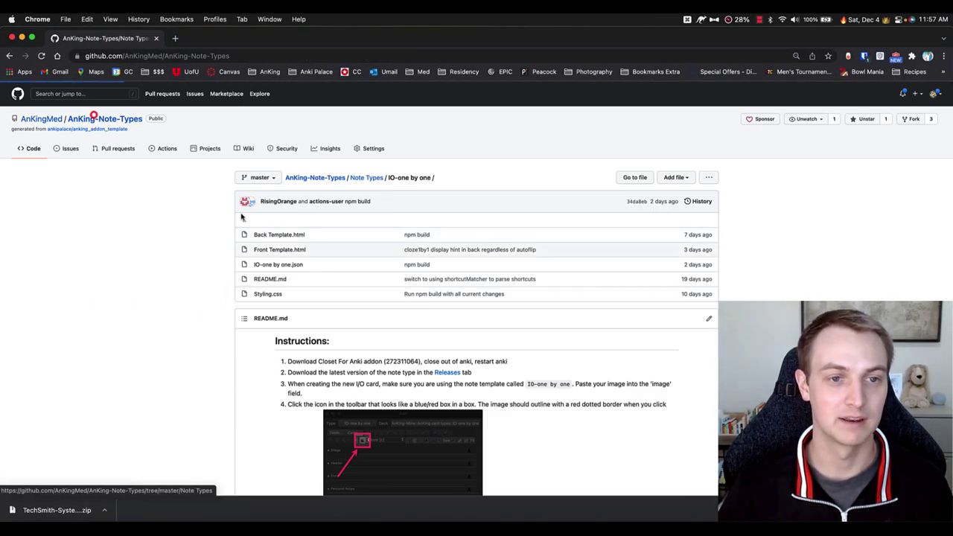
left_click(91, 119)
scroll(236, 297, "down", 10)
scroll(237, 297, "down", 6)
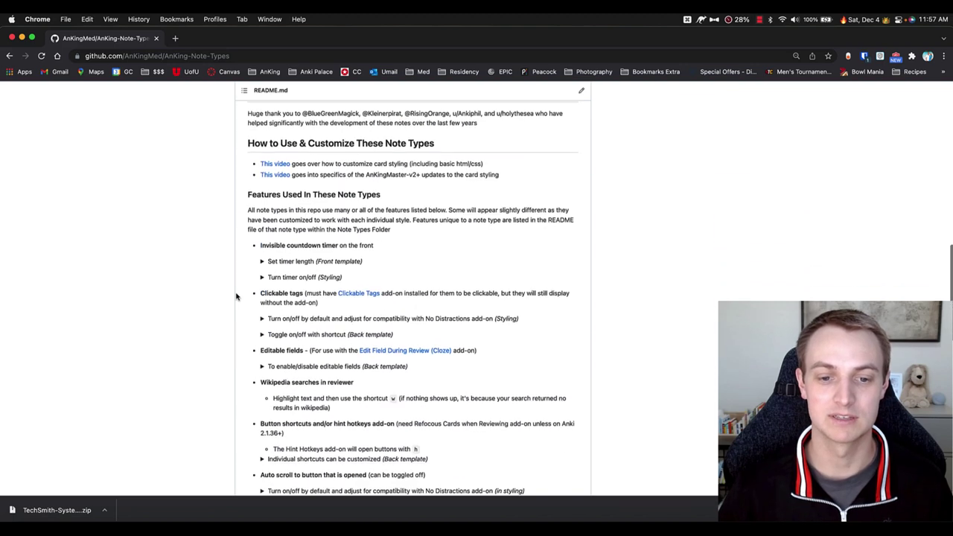
scroll(344, 167, "down", 3)
scroll(337, 153, "up", 3)
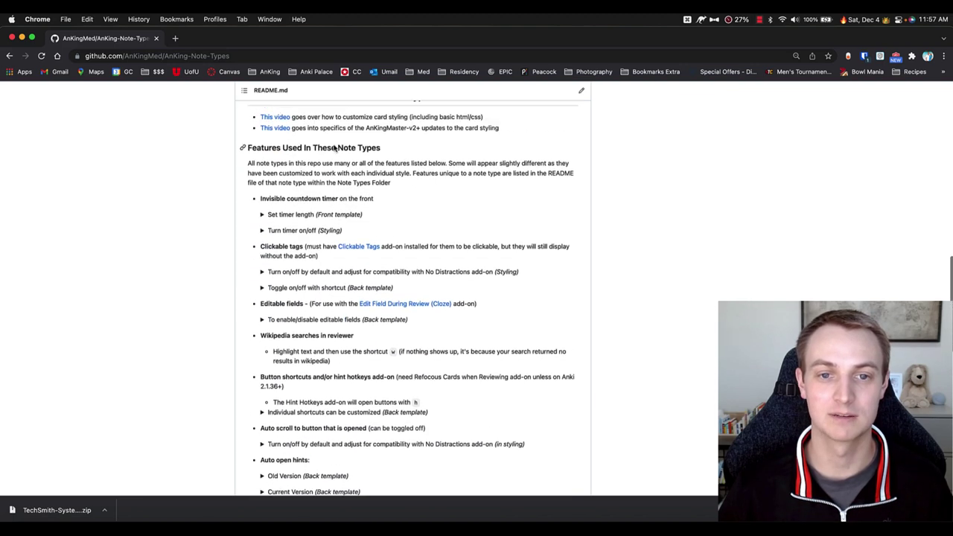
Review the README entries on the invisible countdown timer, clickable tags and editable fields
left_click_drag(253, 196, 365, 237)
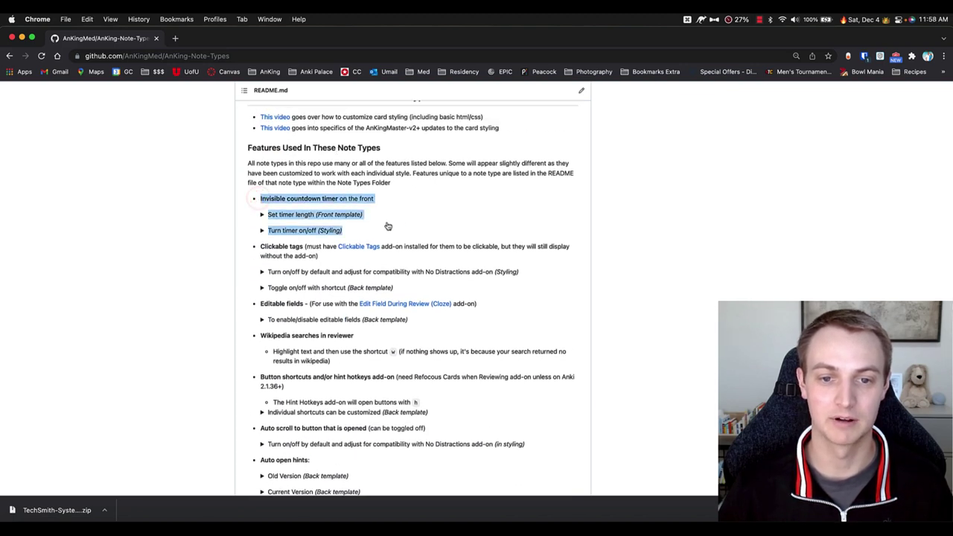
left_click(266, 247)
scroll(272, 247, "down", 2)
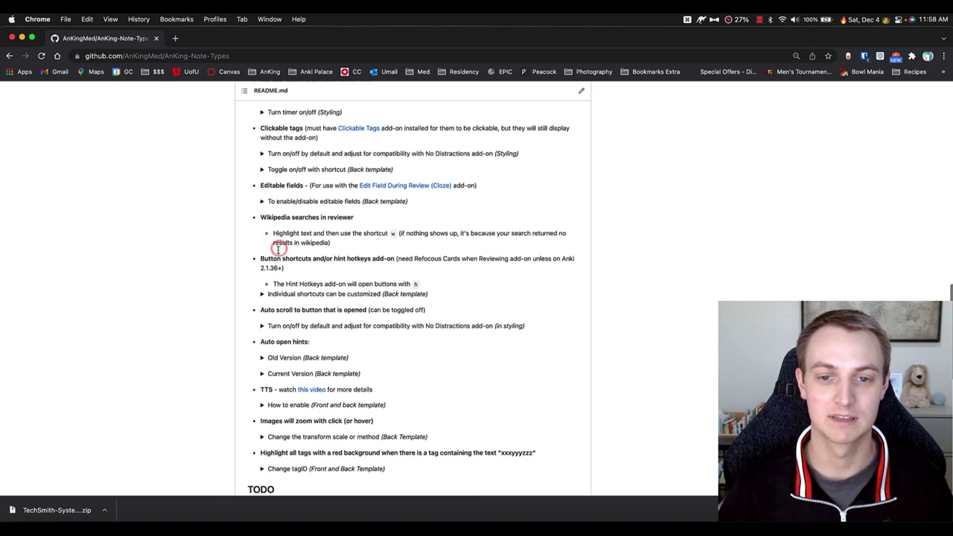
left_click_drag(260, 185, 336, 186)
left_click(320, 185)
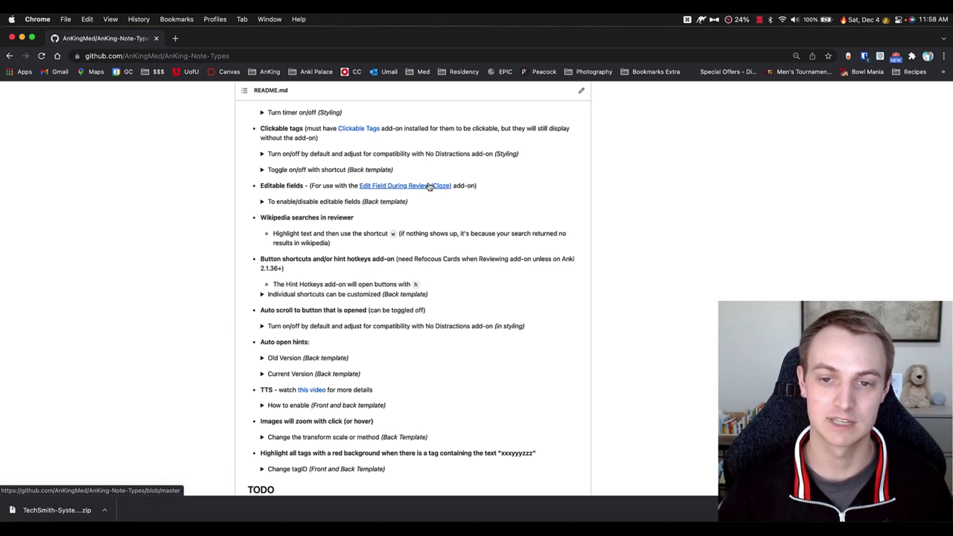
Switch to Anki and start studying the AnKing deck under AnKing Note Types
key("super+Tab")
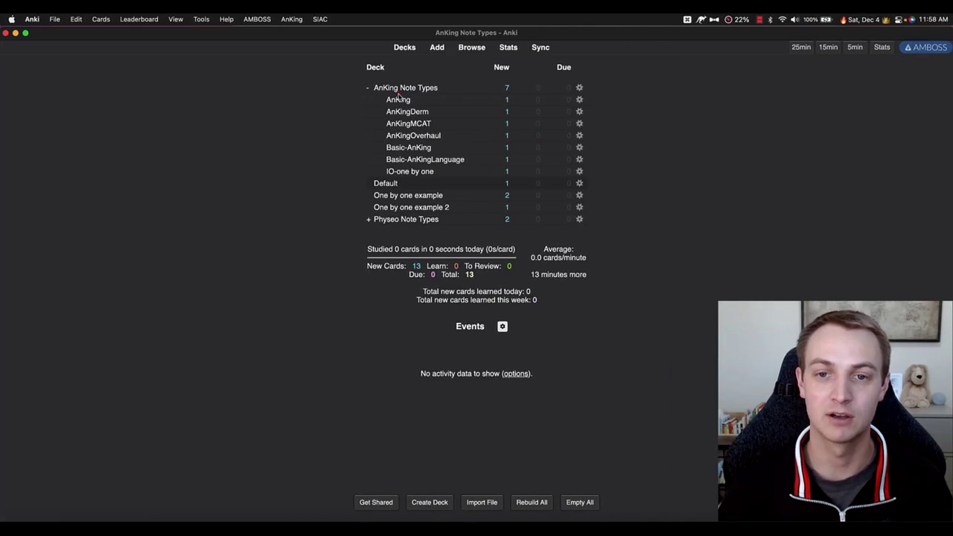
left_click(399, 99)
left_click(477, 261)
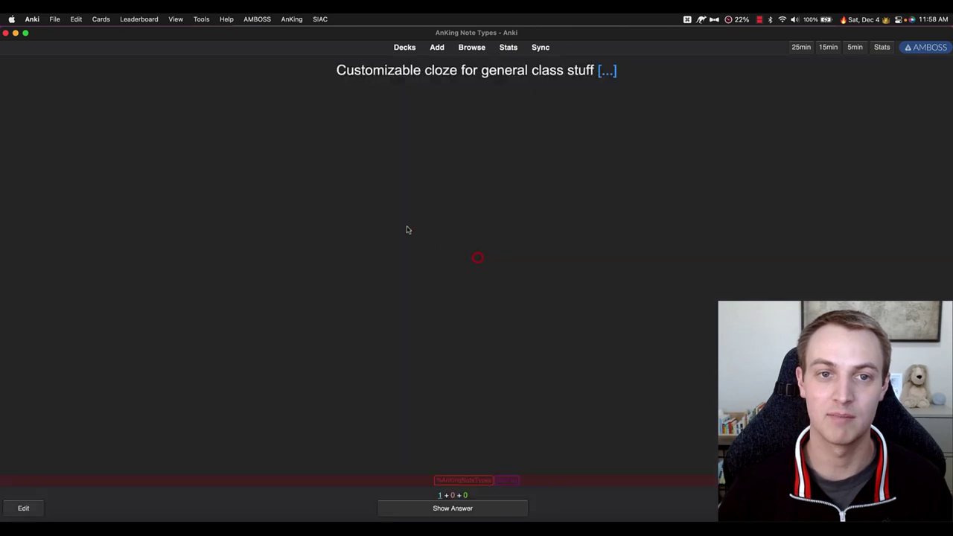
Find the Edit Field During Review Cloze add-on with "edit field", review its general configuration, and close the add-on windows without saving
left_click(201, 19)
left_click(219, 96)
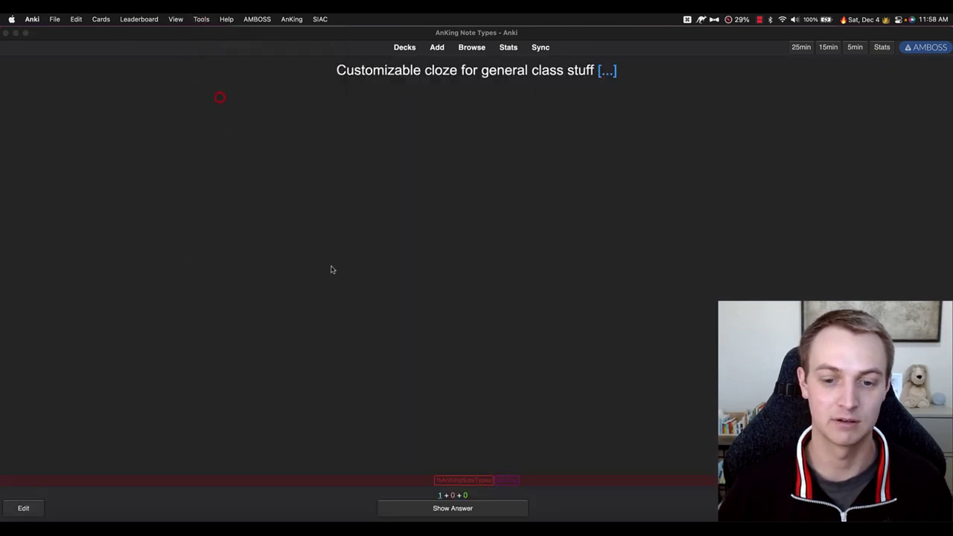
type("edit field")
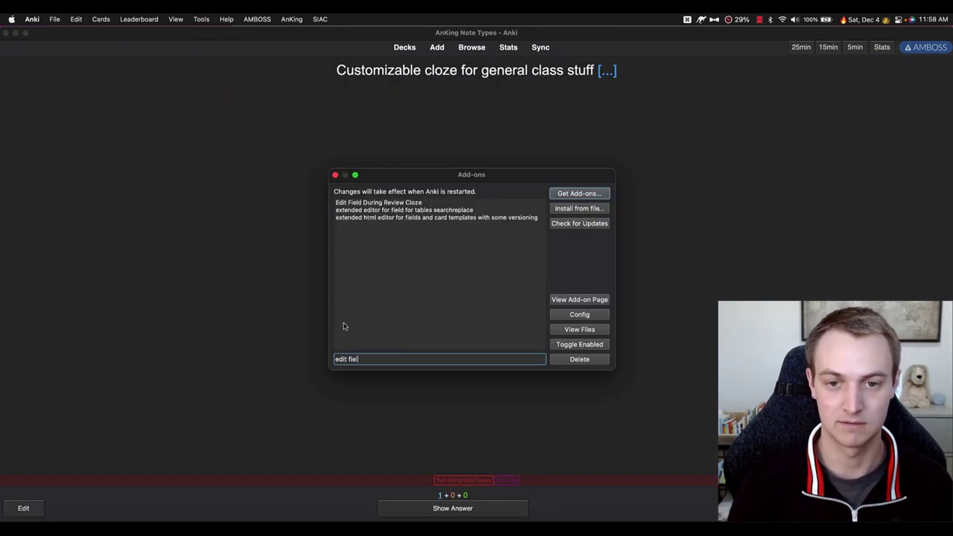
left_click(421, 202)
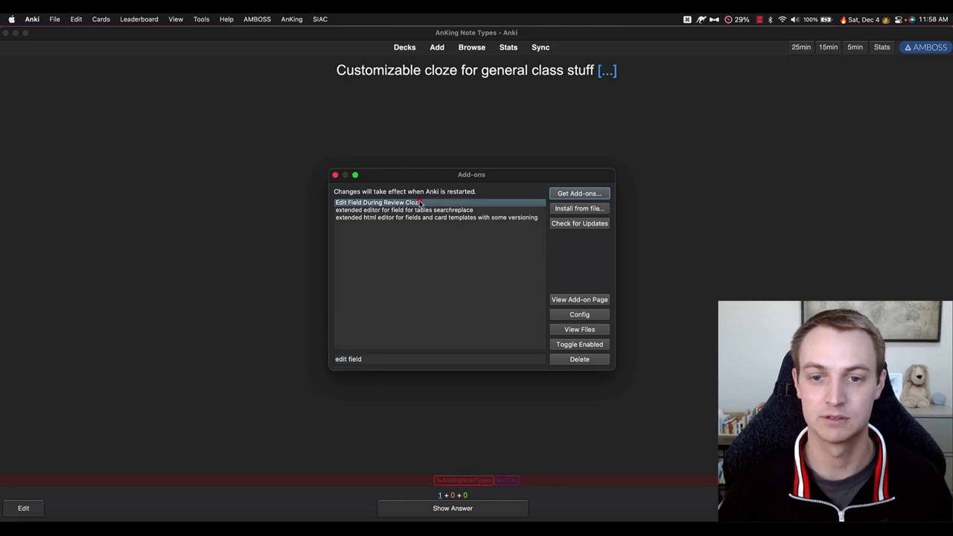
left_click(592, 315)
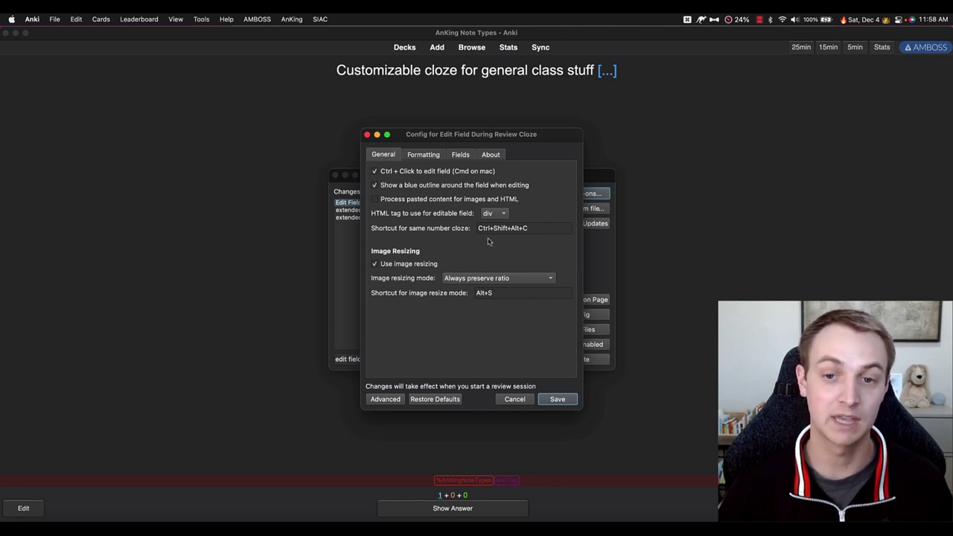
left_click(514, 400)
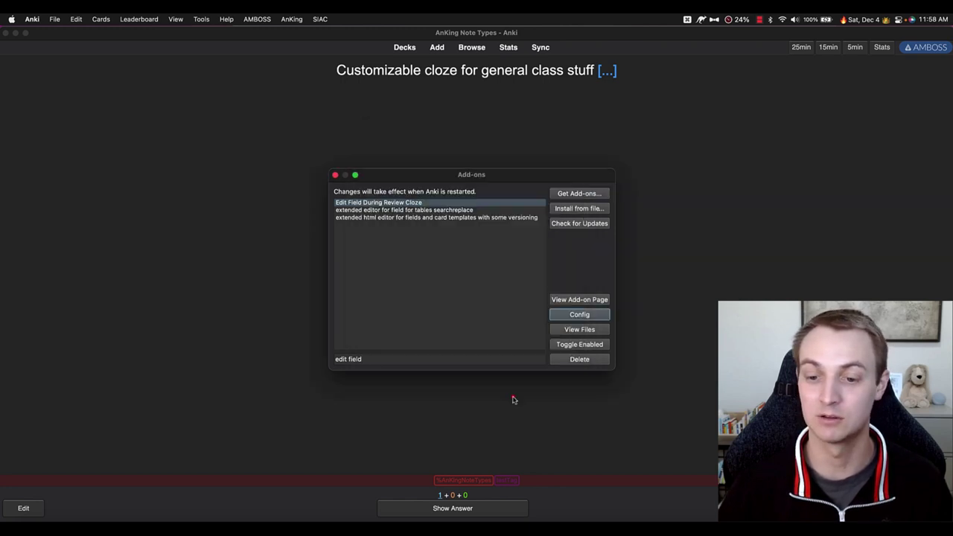
left_click(335, 174)
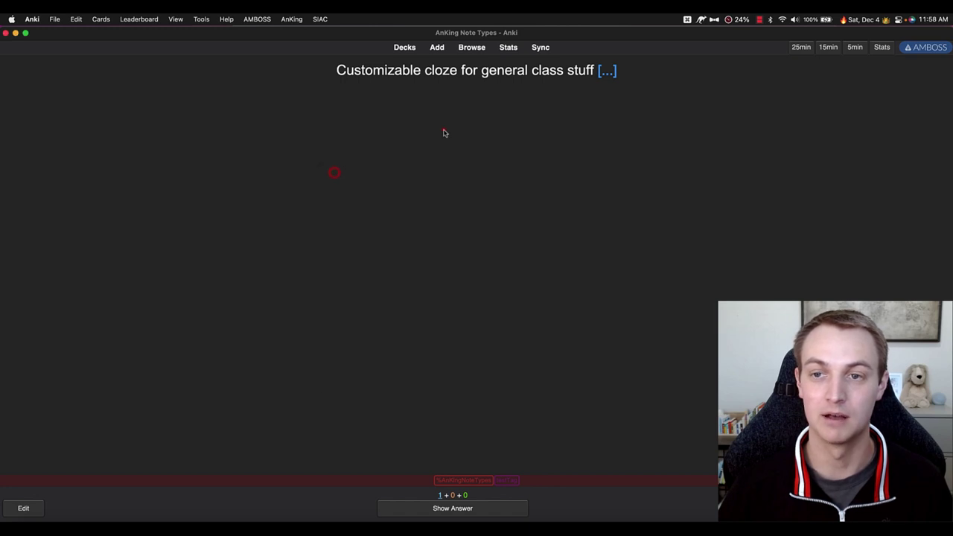
Show the card's answer and append "edit" to the "note type: AnKing" line directly in the reviewer
left_click(463, 507)
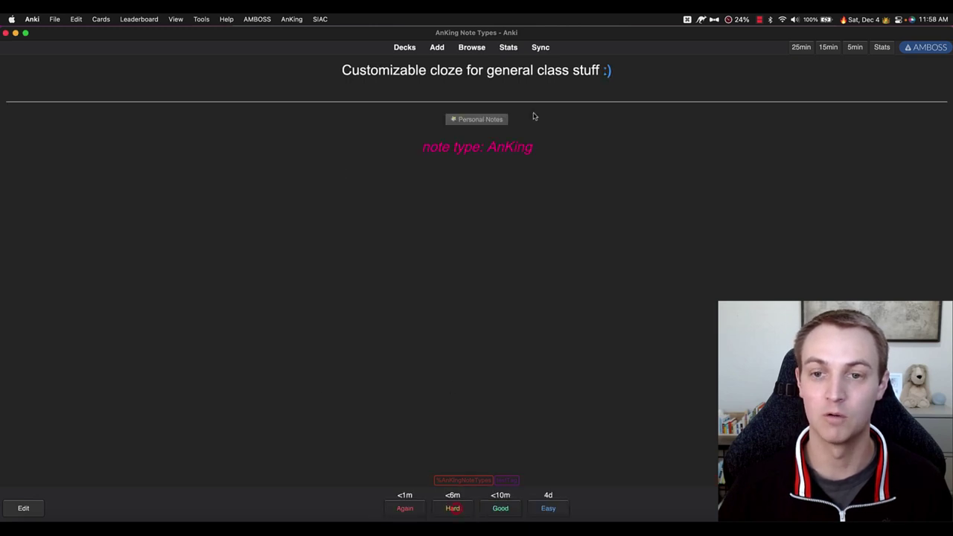
left_click(495, 147)
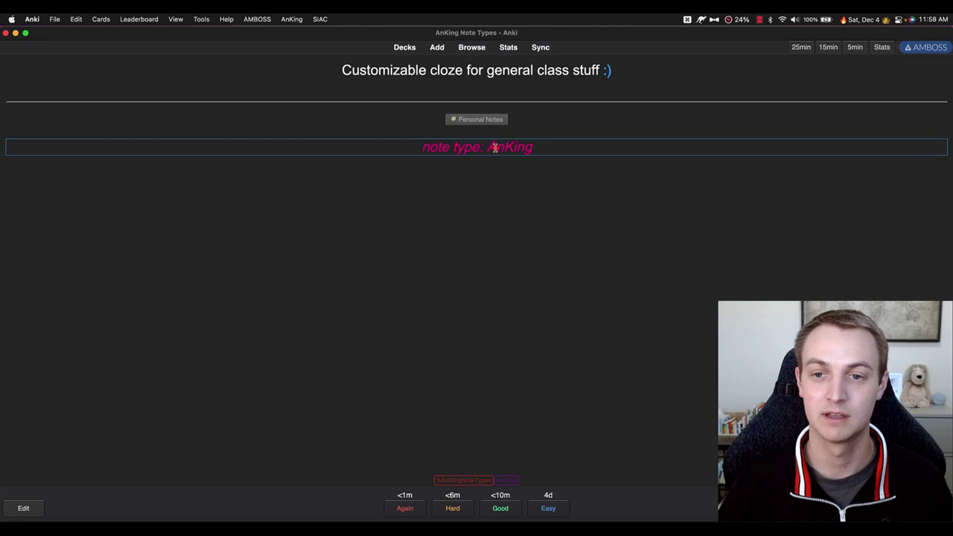
key("BackSpace")
type("e")
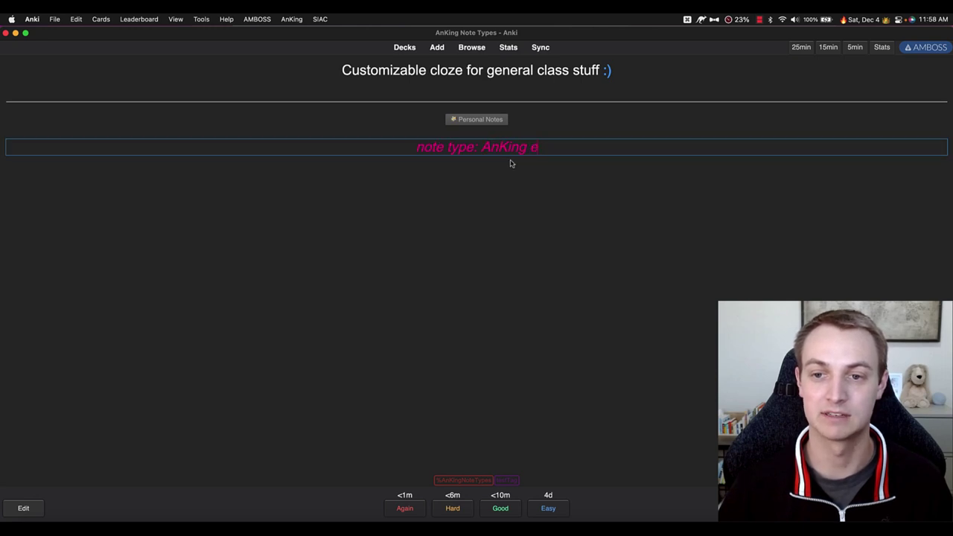
type("dit")
left_click(512, 182)
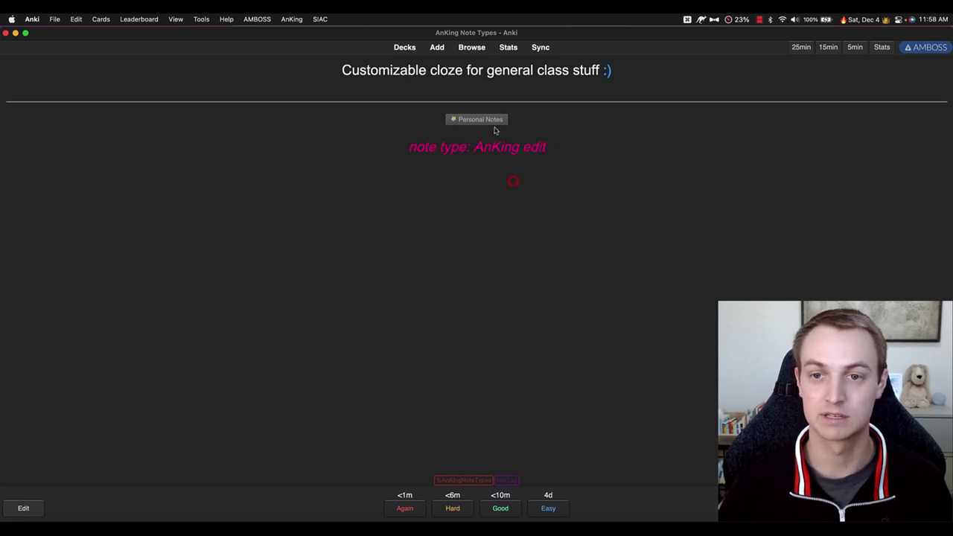
Check in-place editing of the Personal Notes and cloze text without changing them, and open and close the note's editor
left_click(493, 121)
left_click(507, 128)
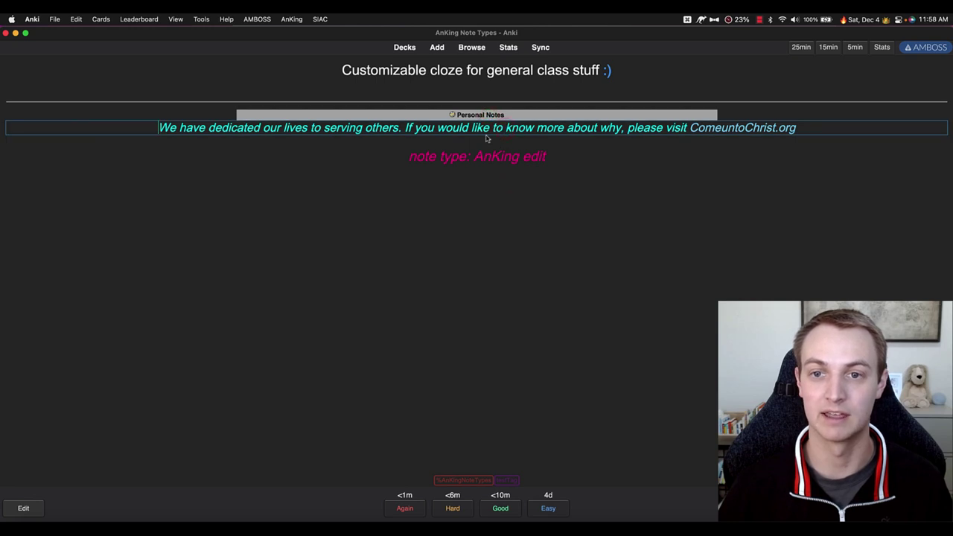
left_click(453, 117)
left_click(517, 69)
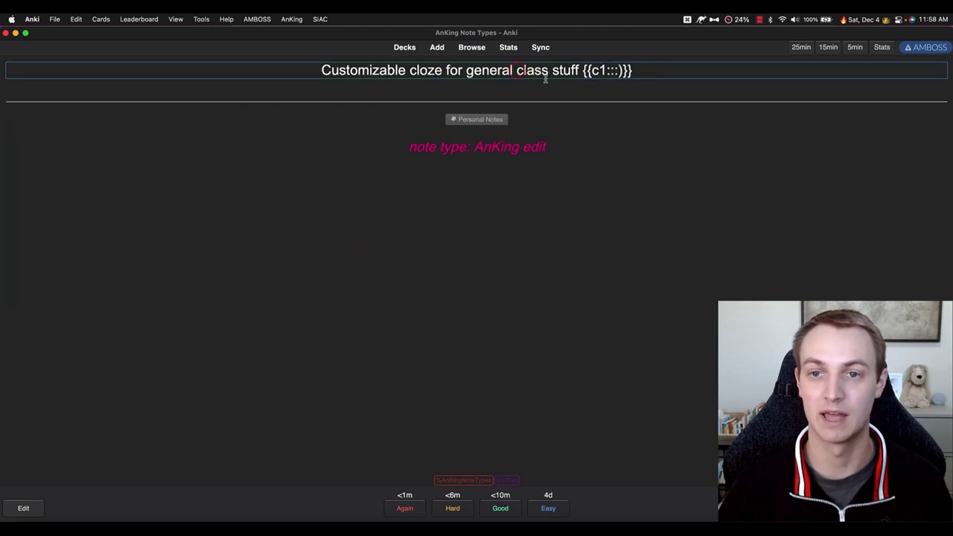
left_click(479, 250)
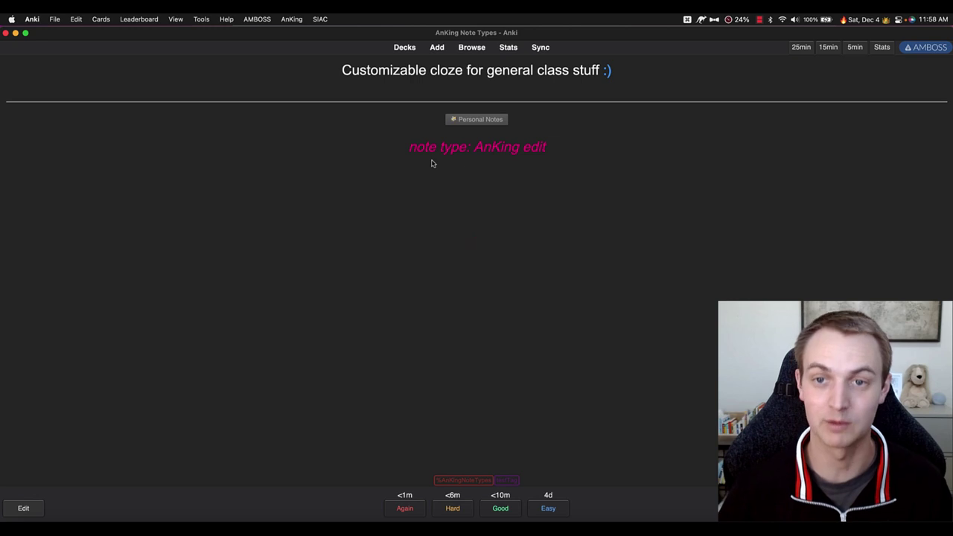
key("e")
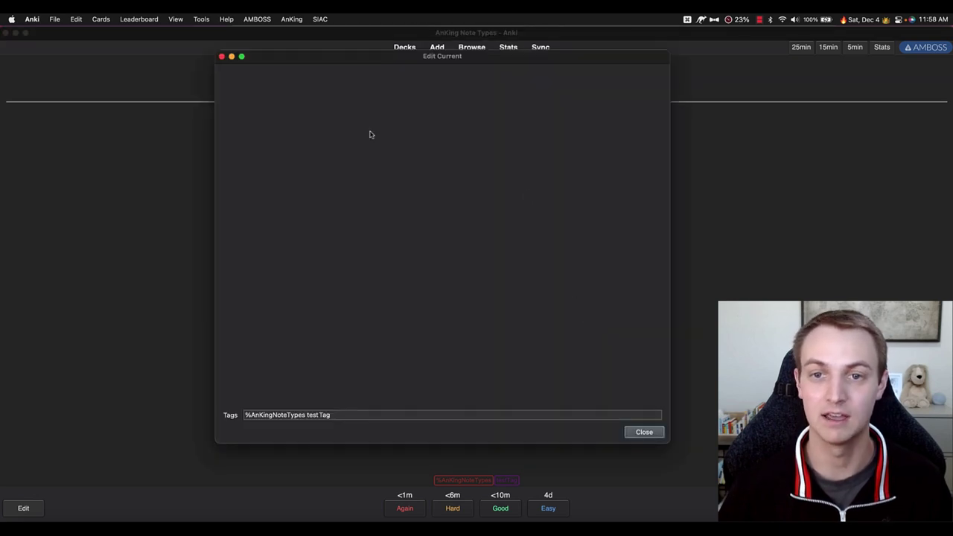
left_click(221, 56)
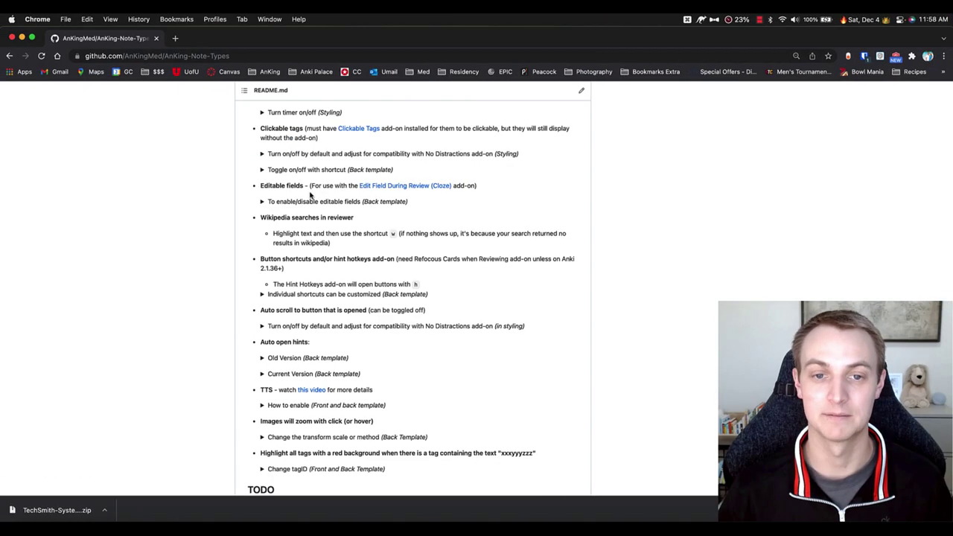
Switch to Chrome and review the README's "Wikipedia searches in reviewer" entry
triple_click(339, 222)
left_click_drag(339, 222, 323, 208)
left_click(332, 231)
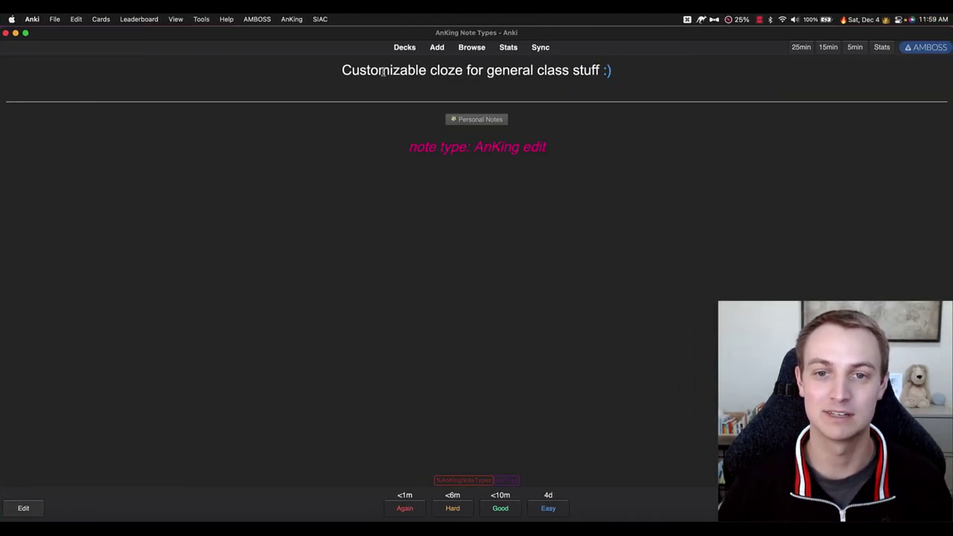
Try to look up the word "Customizable" from the card's text in the reviewer
double_click(383, 70)
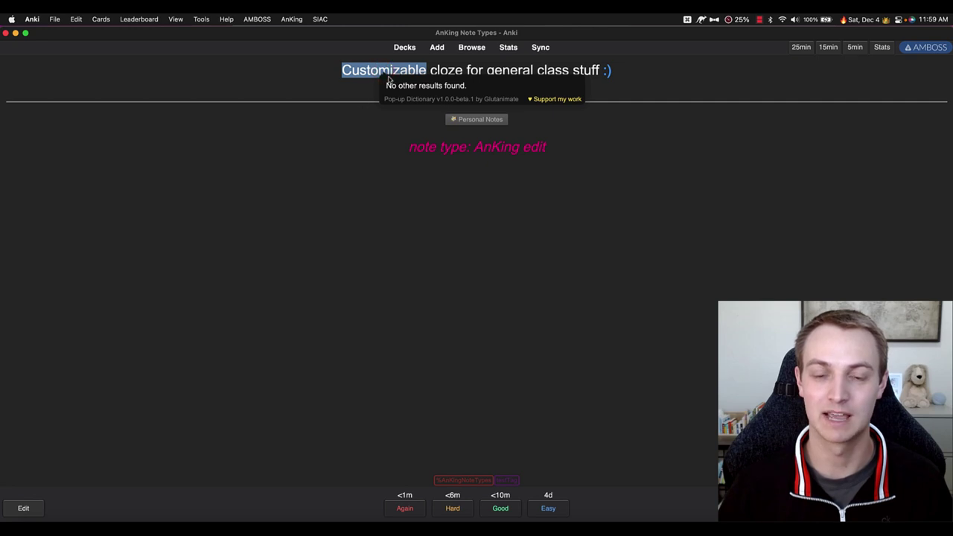
left_click(359, 112)
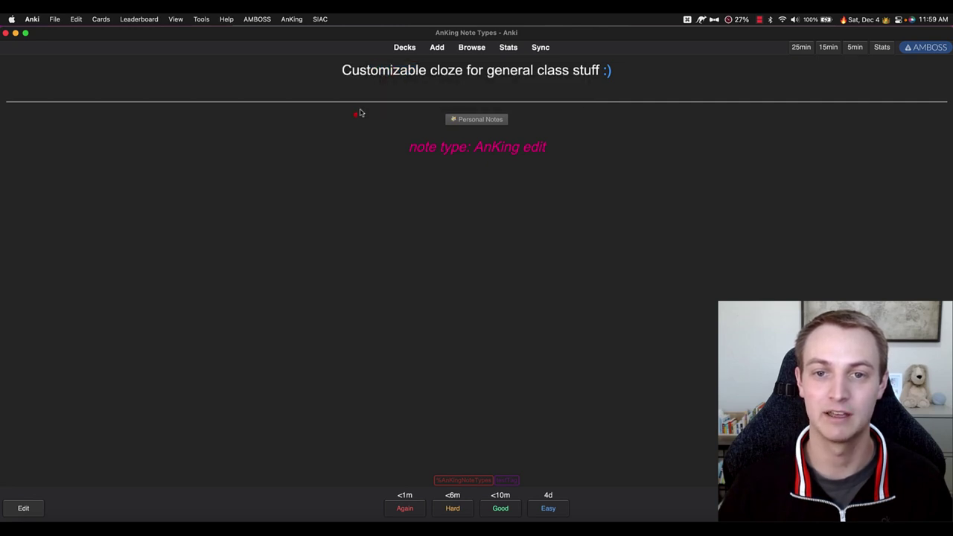
double_click(425, 69)
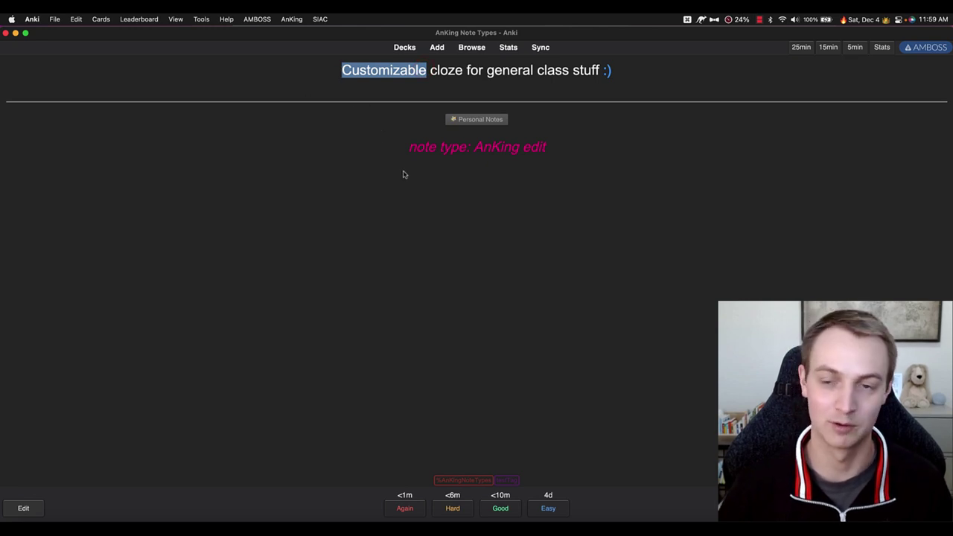
Append "George Washington" to the current note's Text field and close the note editor
key("e")
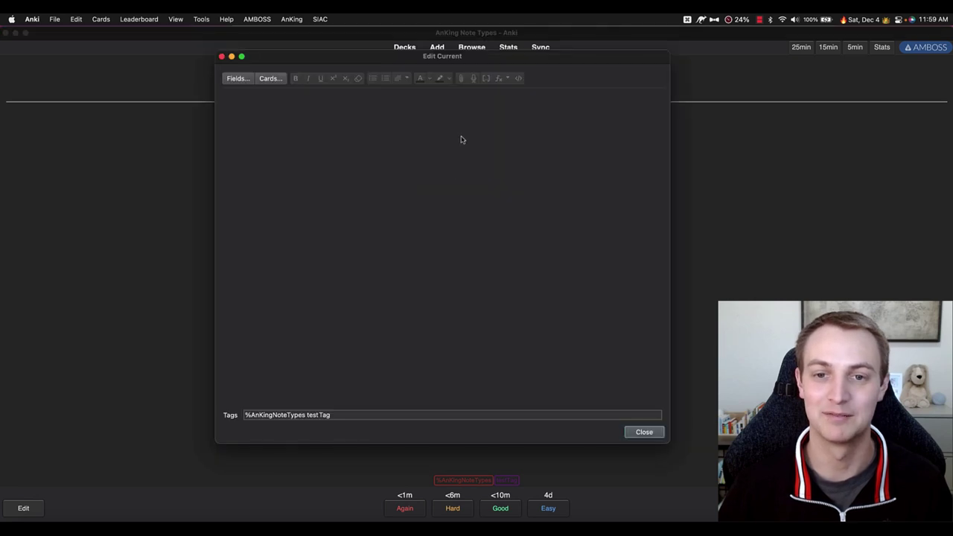
type("George Washington")
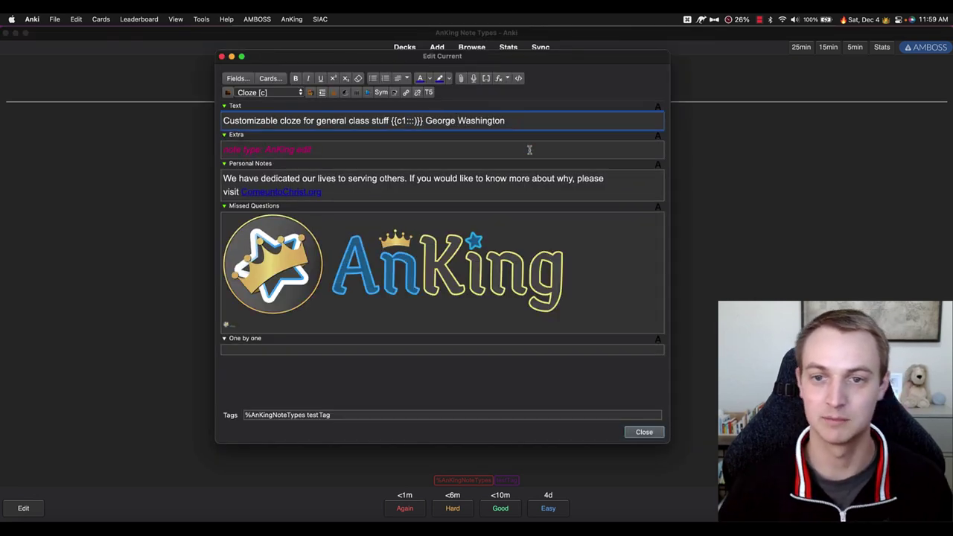
left_click(646, 435)
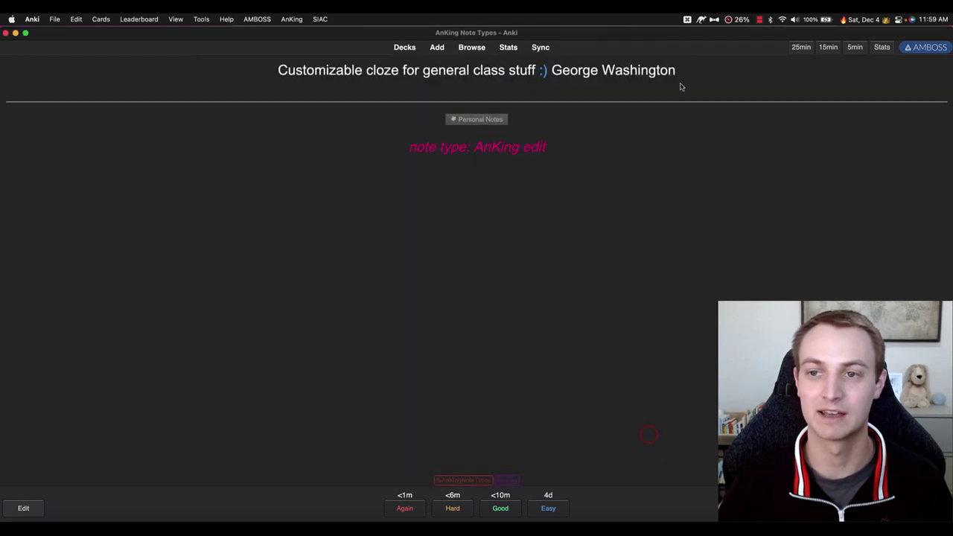
Look up "George Washington" from the card in Wikipedia, read through the summary and dismiss it
left_click_drag(678, 70, 553, 70)
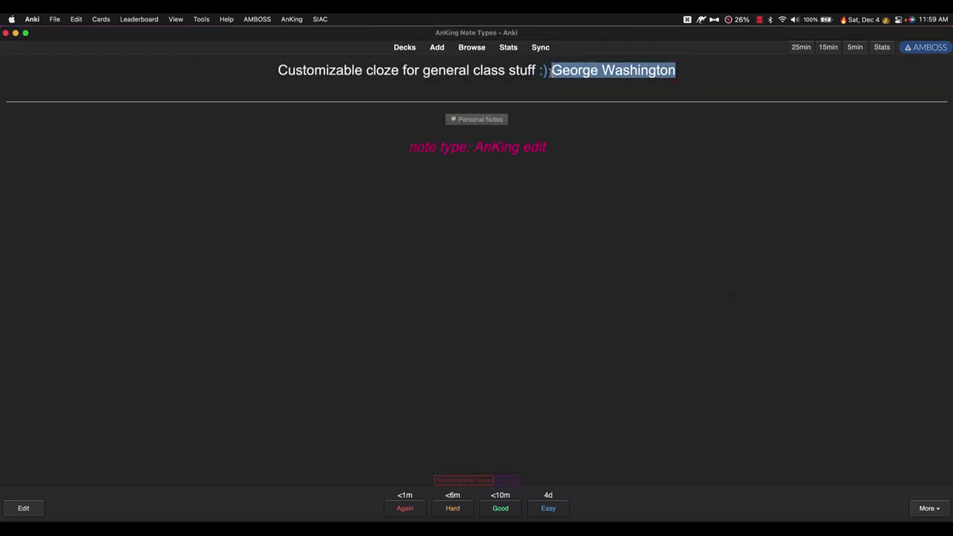
scroll(758, 398, "down", 2)
scroll(759, 398, "up", 2)
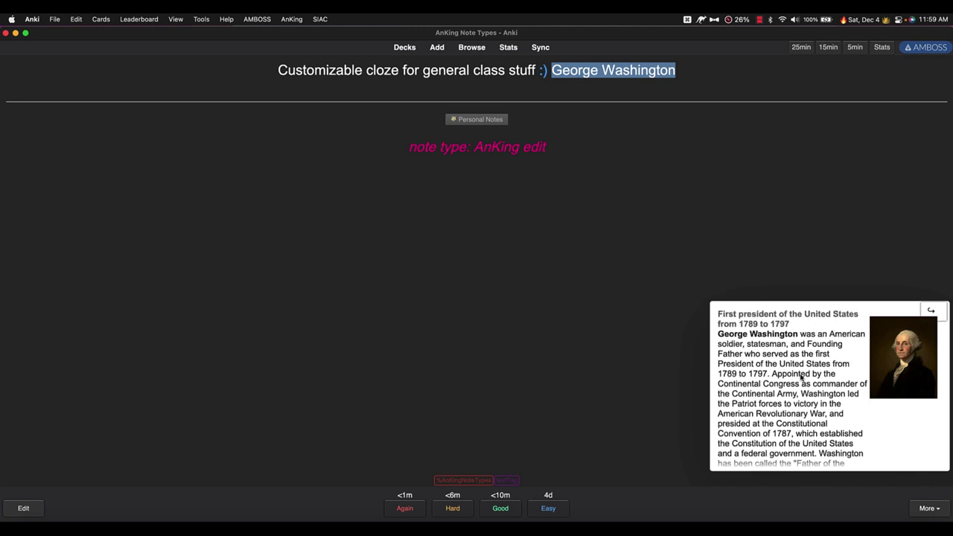
scroll(821, 354, "down", 2)
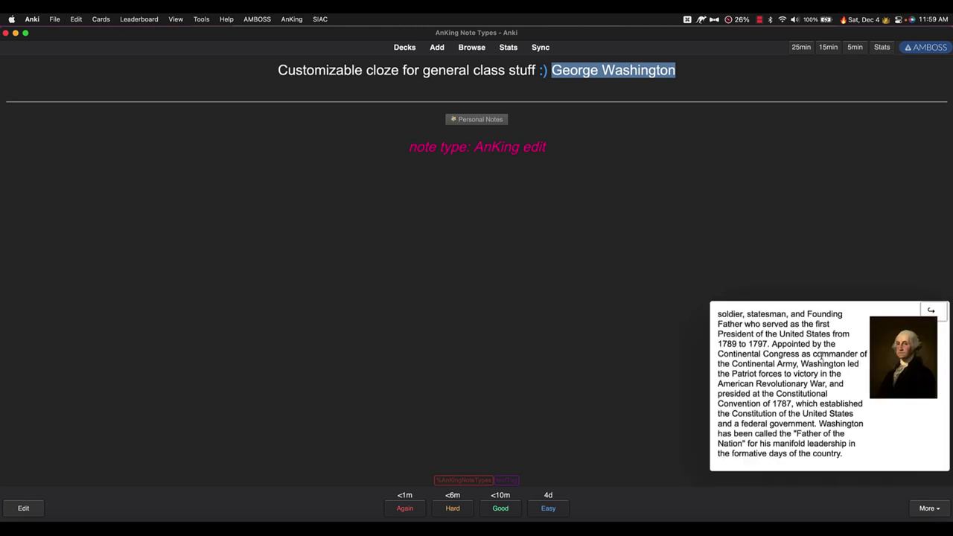
left_click(612, 286)
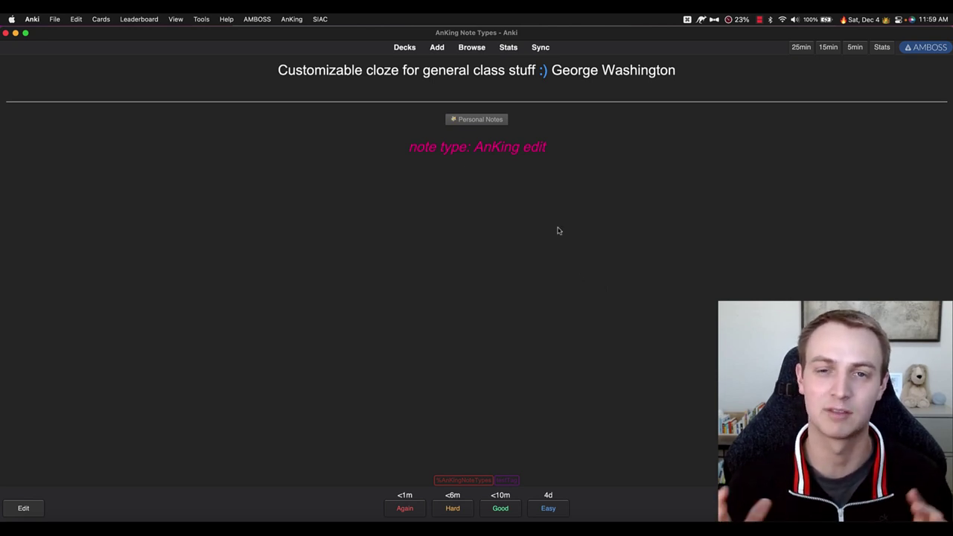
Switch to Chrome and review the README entries on button shortcuts, auto scroll, auto open hints, TTS and image zoom
key("ctrl+Left")
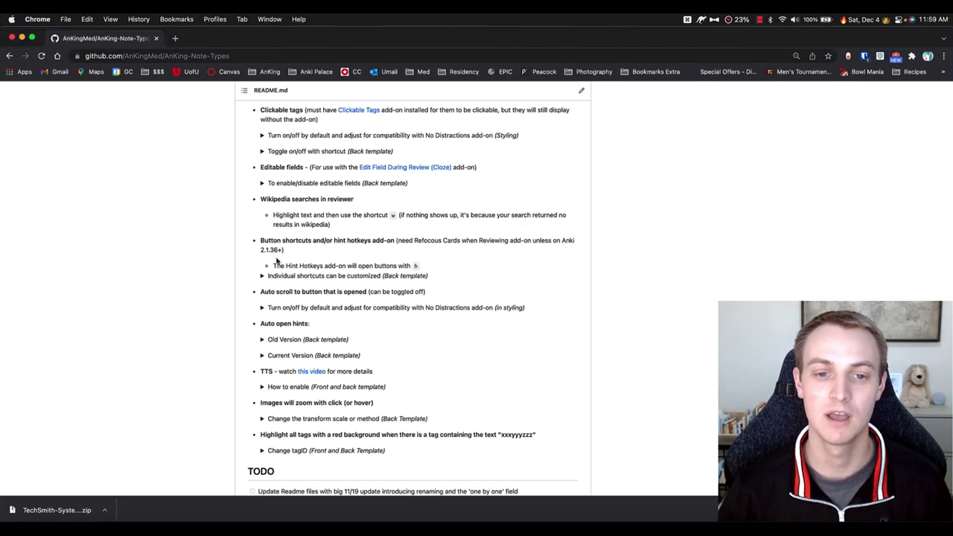
scroll(223, 256, "down", 3)
scroll(223, 256, "down", 2)
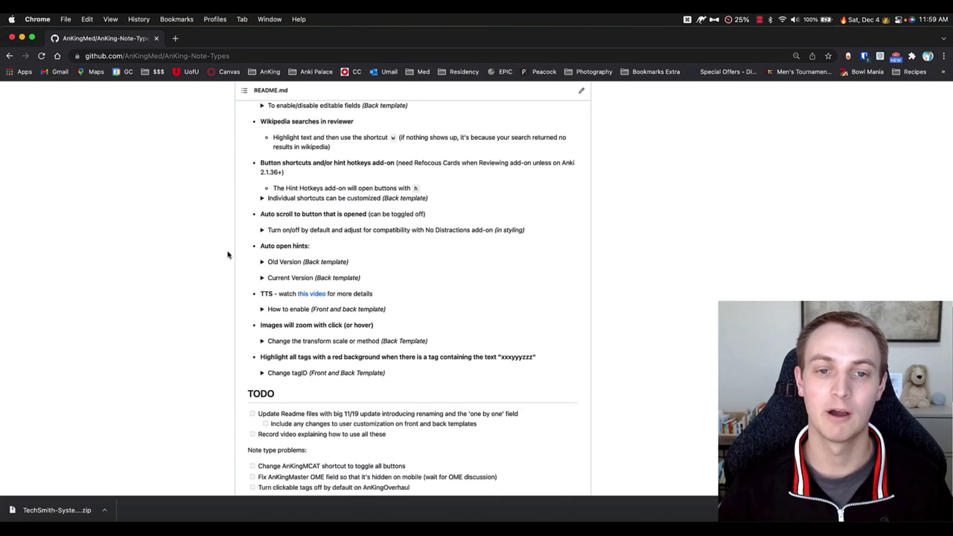
left_click_drag(260, 161, 371, 162)
left_click(367, 160)
scroll(327, 166, "down", 2)
left_click(267, 170)
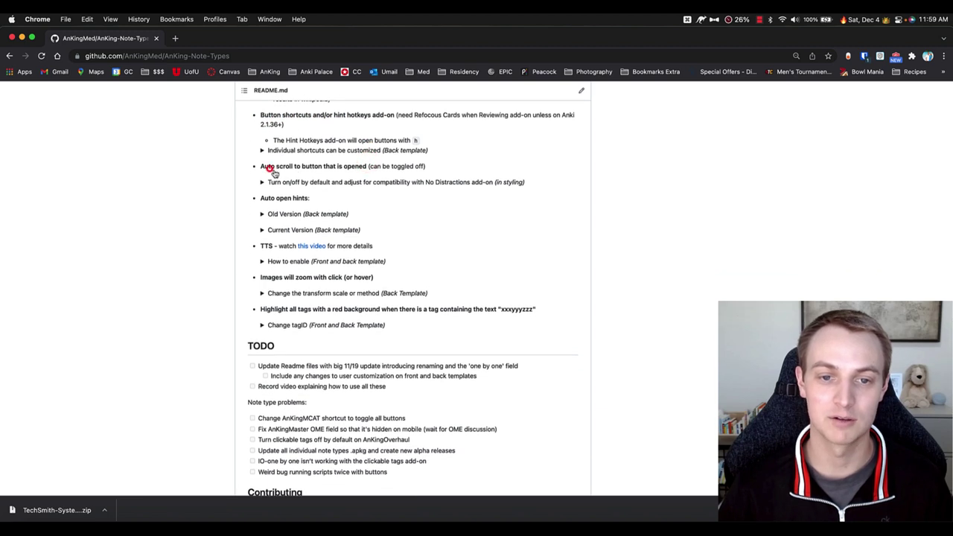
left_click(261, 197)
left_click(267, 245)
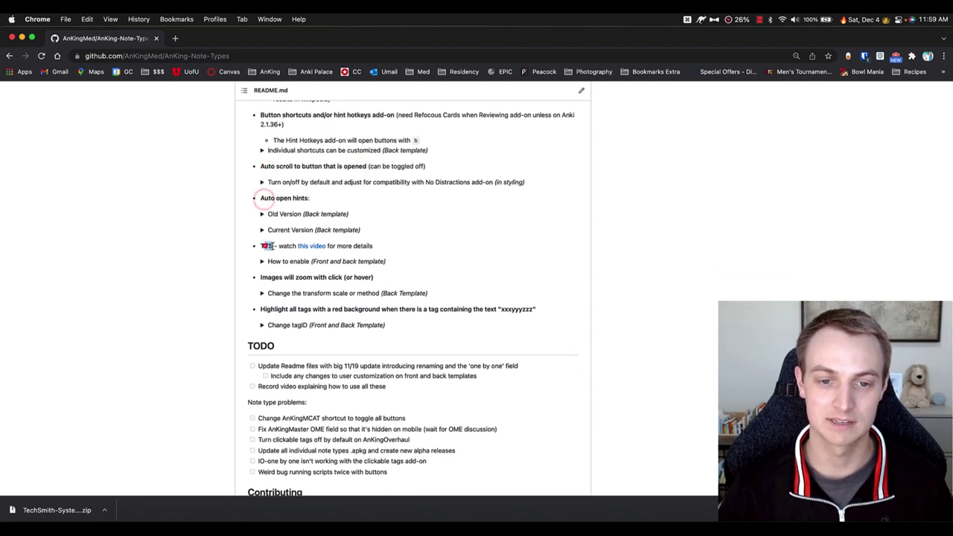
mouse_move(269, 277)
left_mouse_down()
mouse_move(375, 277)
mouse_move(262, 277)
left_mouse_up()
left_click(380, 277)
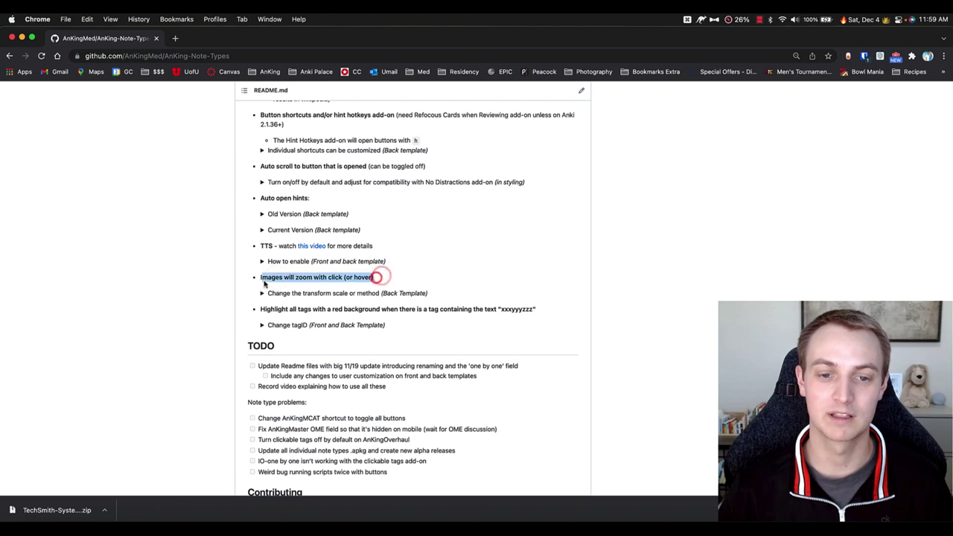
left_click(278, 276)
scroll(290, 278, "down", 1)
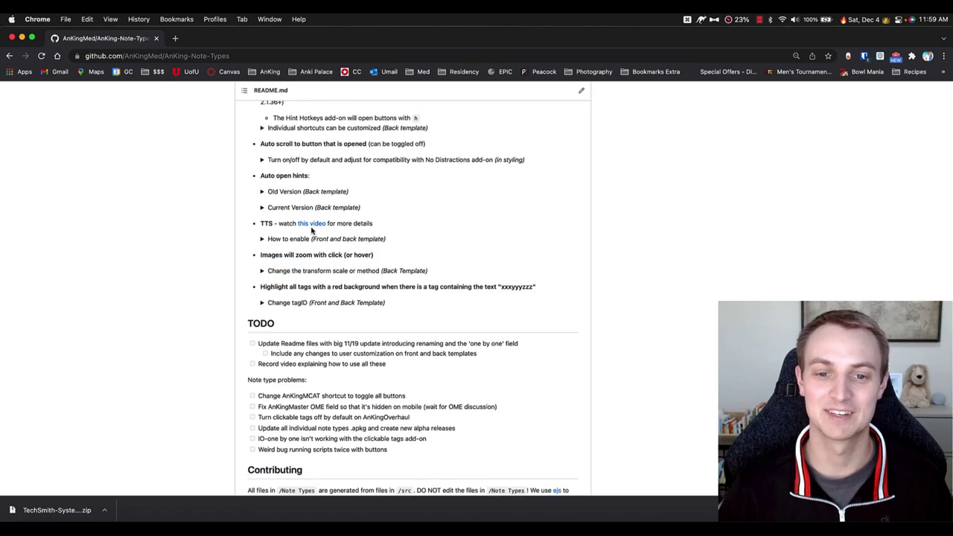
Switch to Anki, start studying the AnKingOverhaul deck and show the card's answer
key("super+Tab")
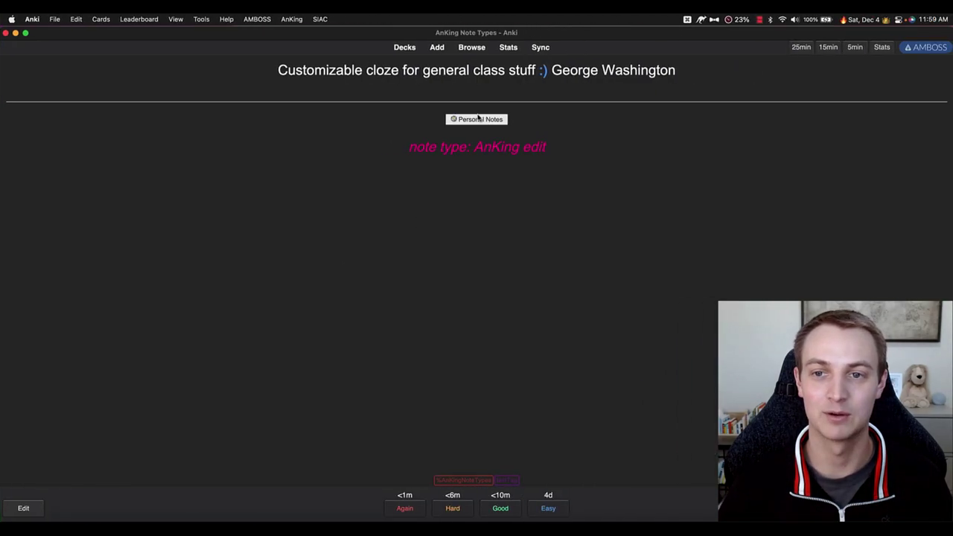
left_click(476, 121)
key("d")
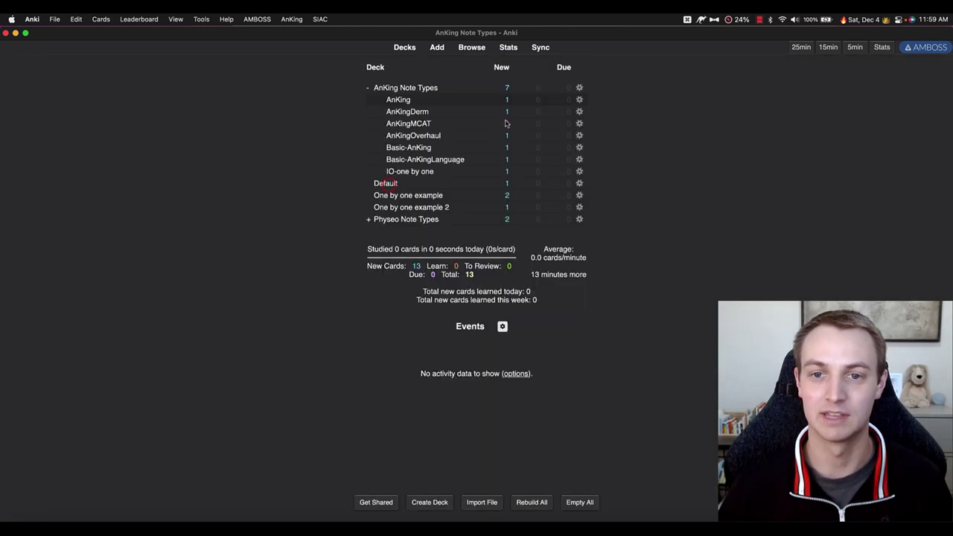
left_click(414, 136)
key("s")
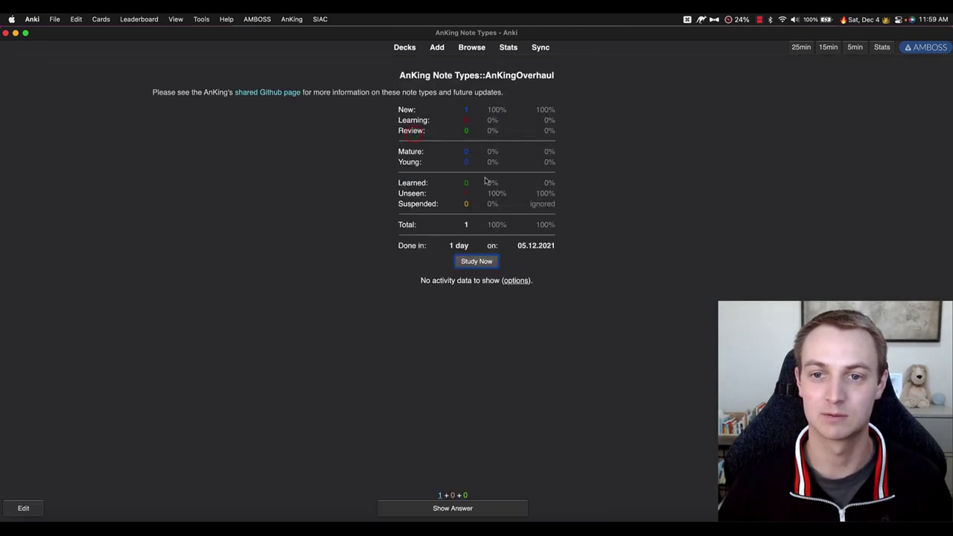
key("space")
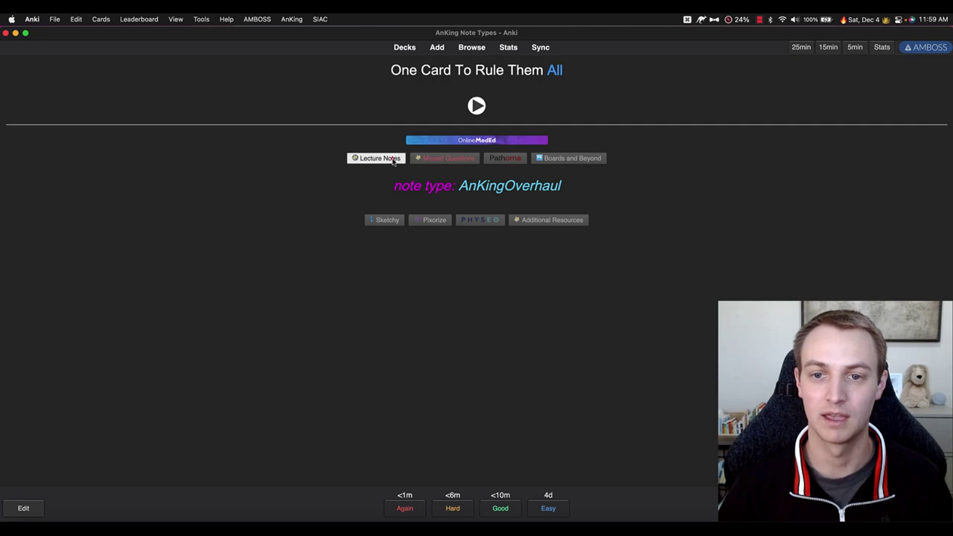
Expand Lecture Notes, Pathoma and Boards and Beyond on the card, and try toggling all of its hint sections
left_click(393, 159)
left_click(474, 188)
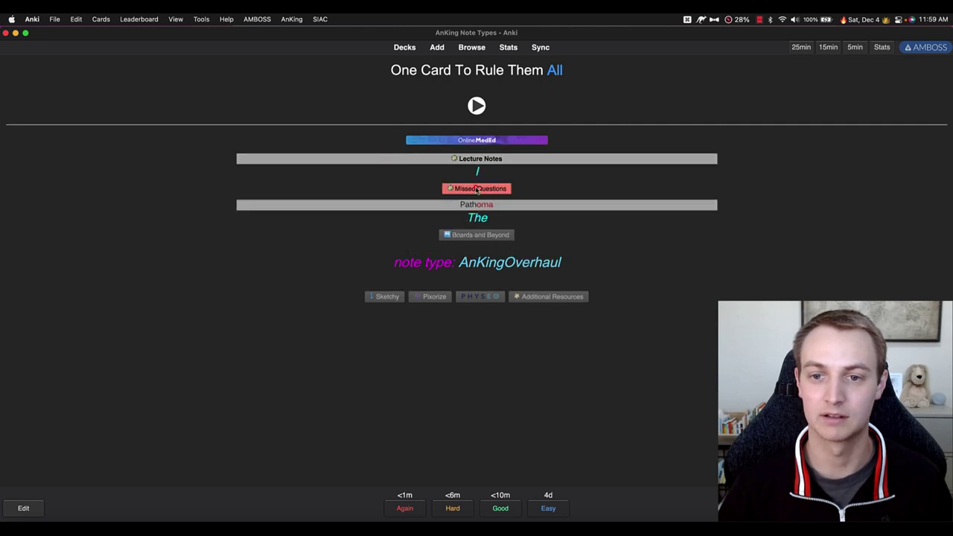
left_click(481, 236)
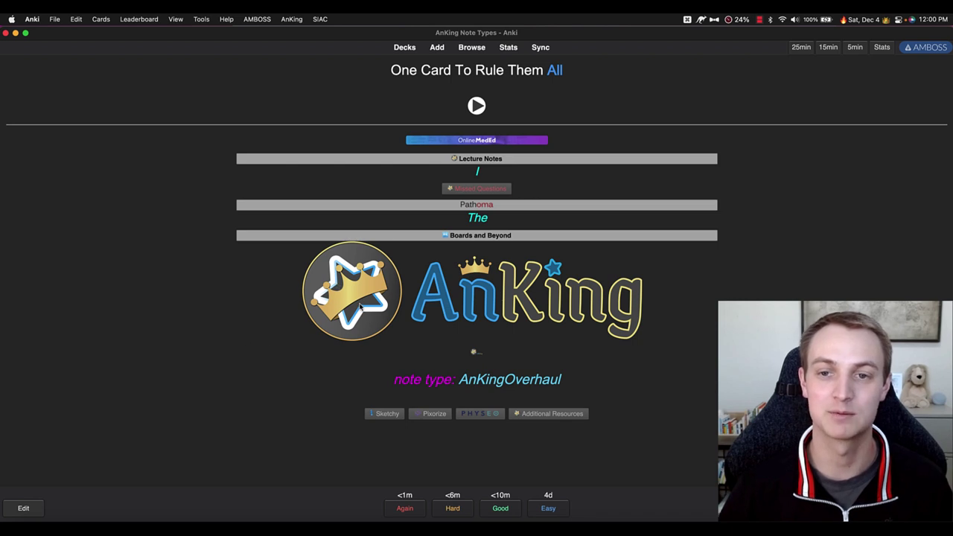
left_click(464, 192)
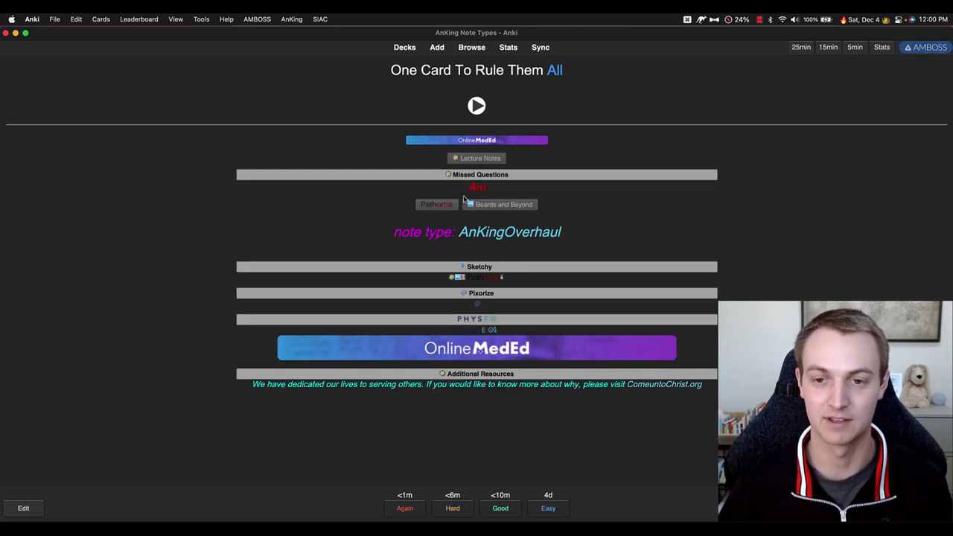
left_click(463, 198)
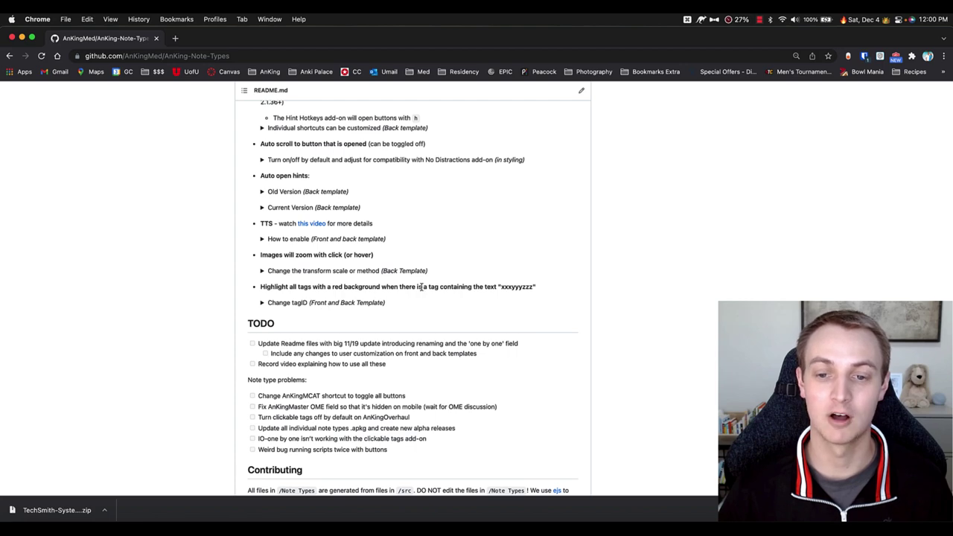
Review the README's tag highlighting, TODO and Contributing parts in Chrome, and open the repository's Releases page
scroll(345, 304, "down", 2)
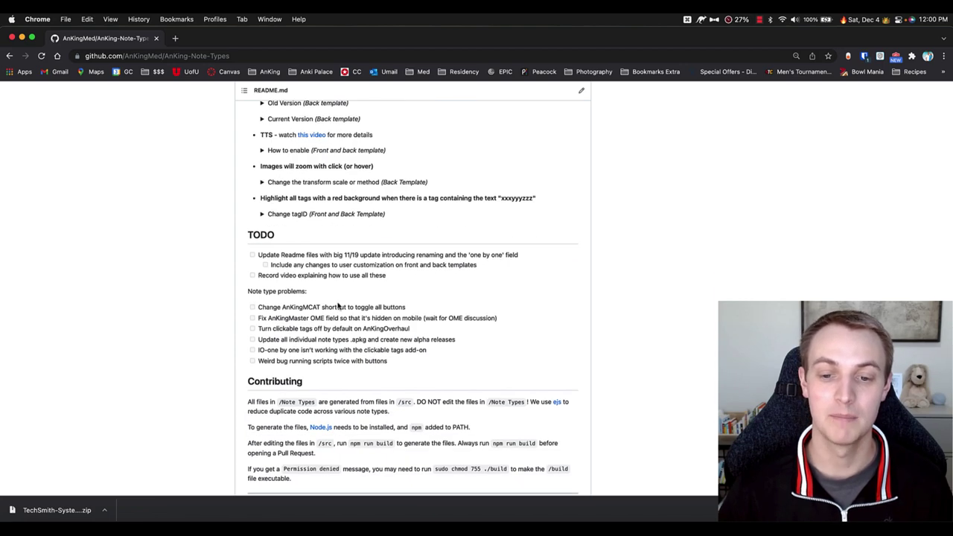
scroll(339, 305, "down", 4)
scroll(338, 305, "up", 3)
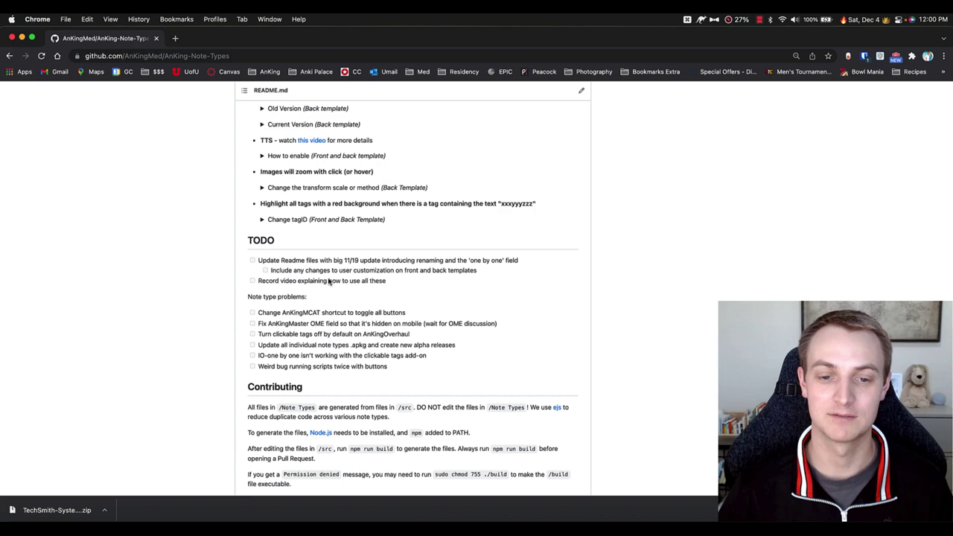
scroll(332, 311, "up", 8)
scroll(333, 312, "up", 10)
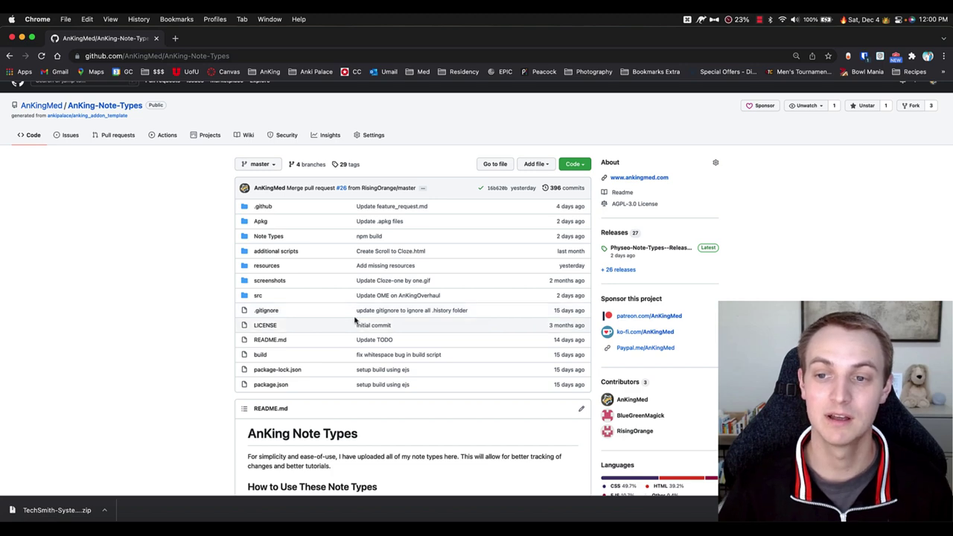
left_click(615, 233)
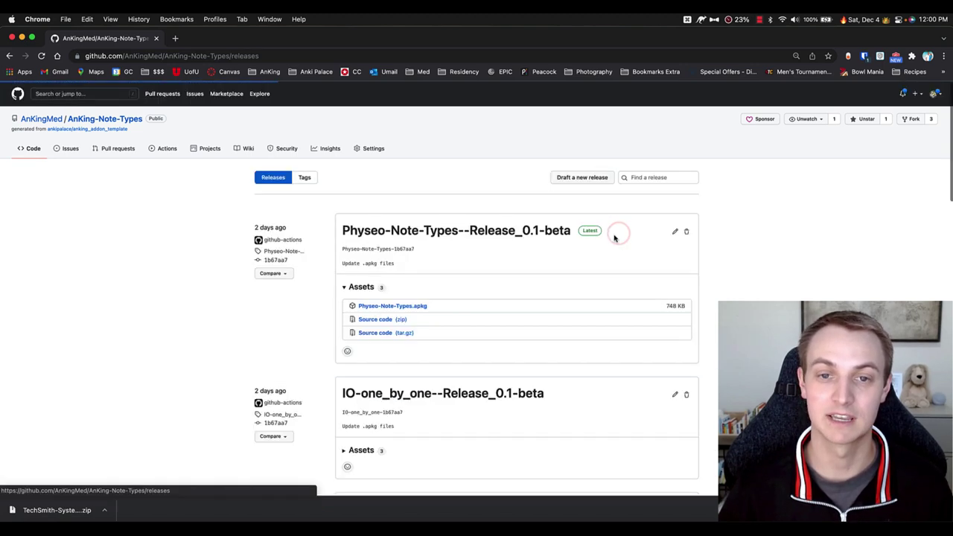
Switch to Anki, return to the deck list and open the AnKing Note Types settings
key("super+Tab")
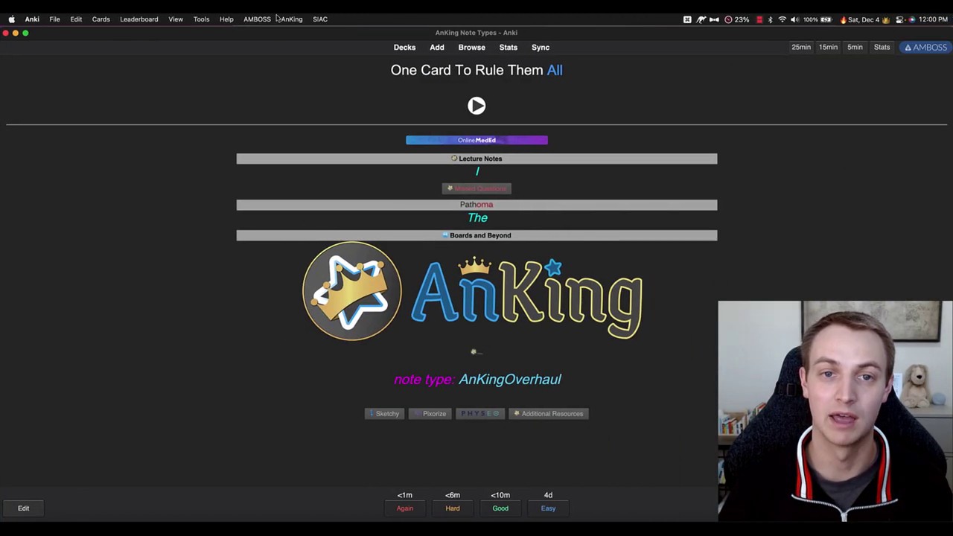
left_click(406, 48)
left_click(290, 19)
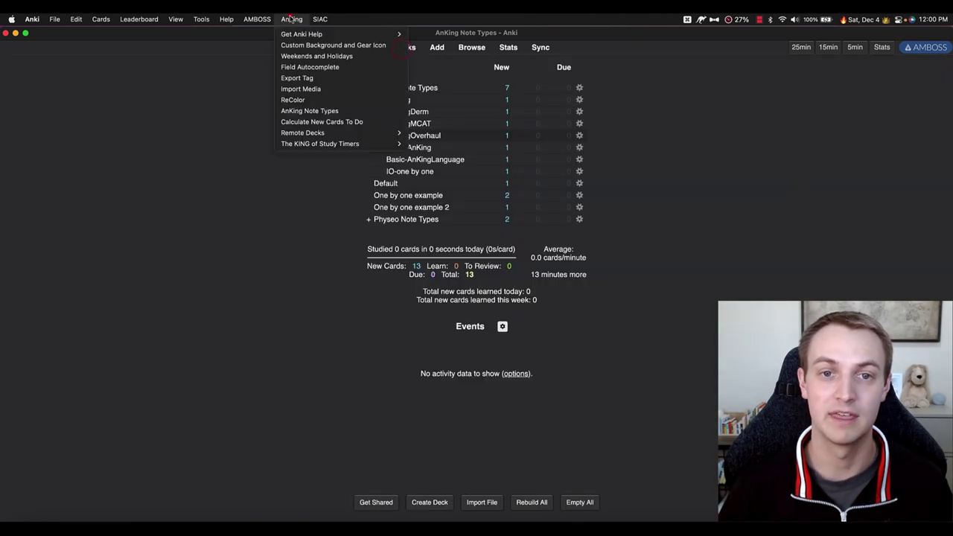
left_click(328, 112)
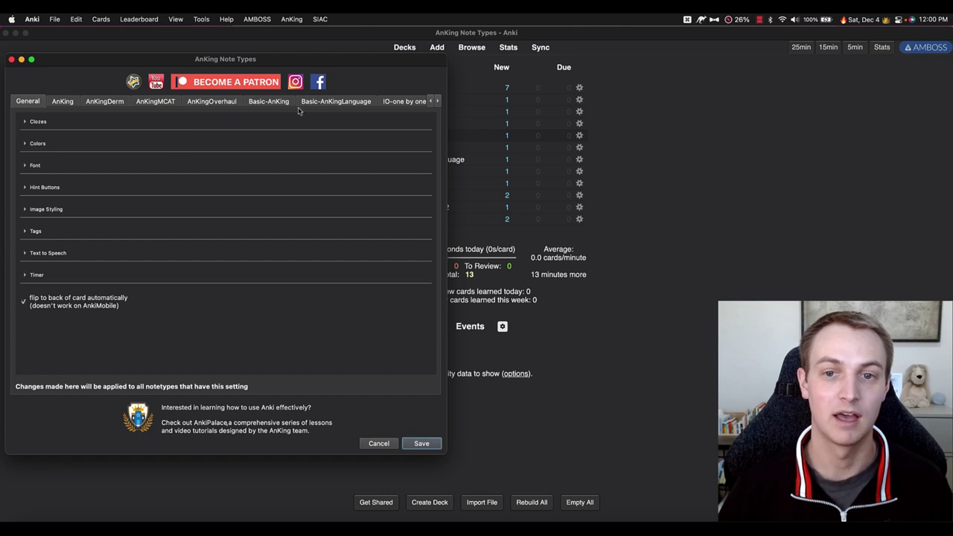
Display the Physeo-Cloze note type's settings and save the AnKing Note Types configuration
left_click(438, 101)
left_click(438, 100)
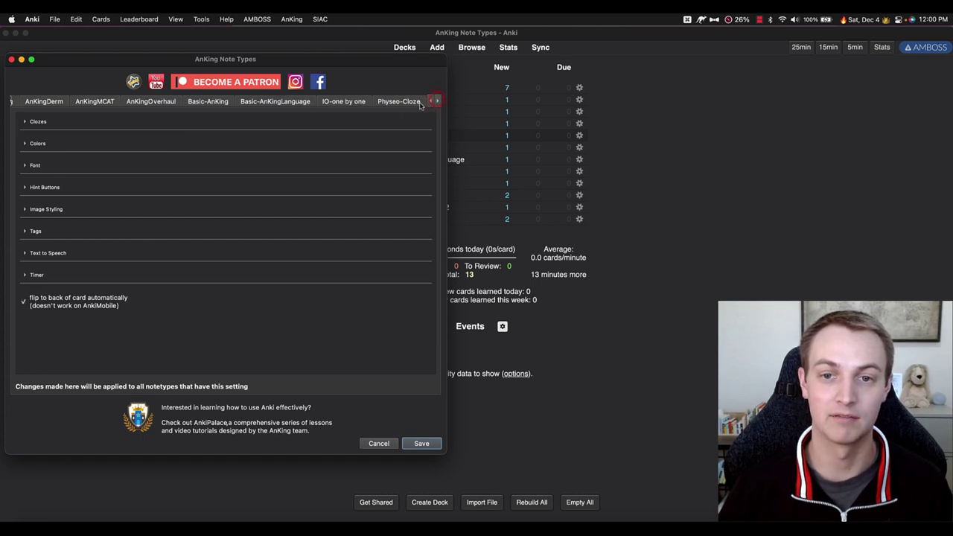
left_click(418, 101)
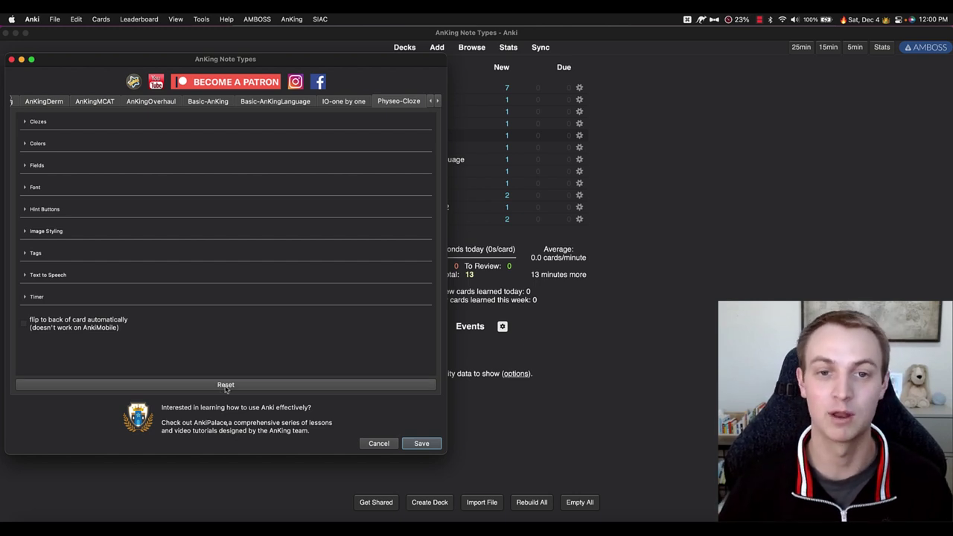
left_click(422, 444)
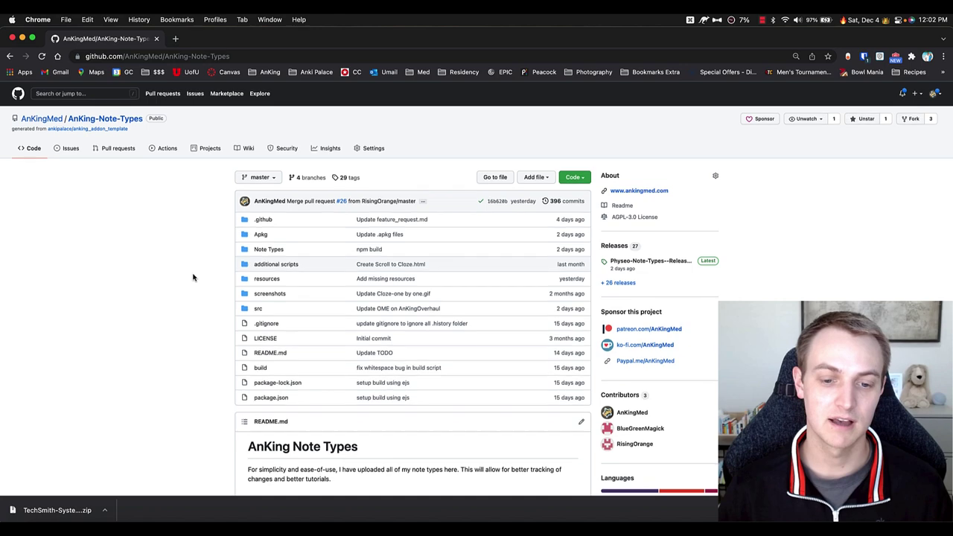
Review the invisible countdown timer options in the README's Features Used In These Note Types section, expanding and collapsing Set timer length
scroll(192, 278, "down", 20)
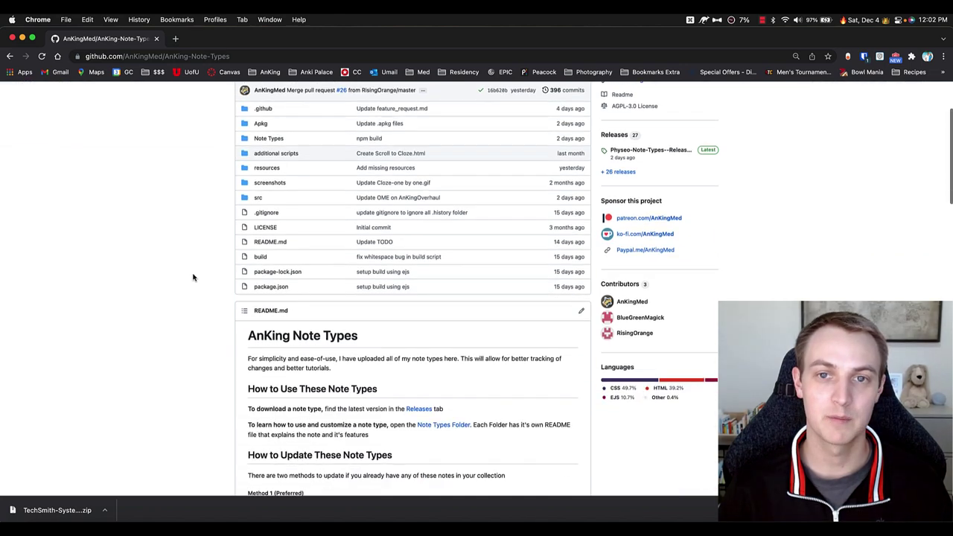
scroll(193, 279, "down", 5)
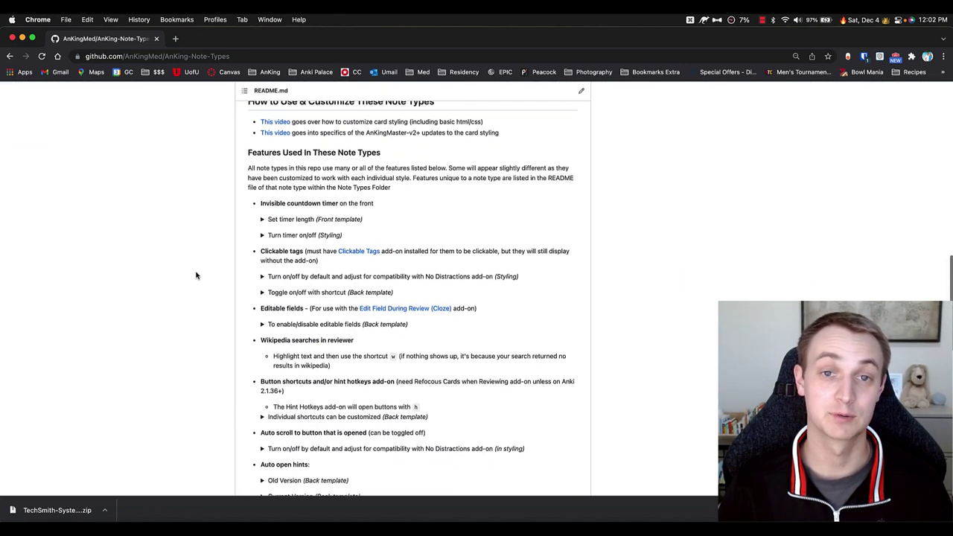
scroll(273, 149, "up", 3)
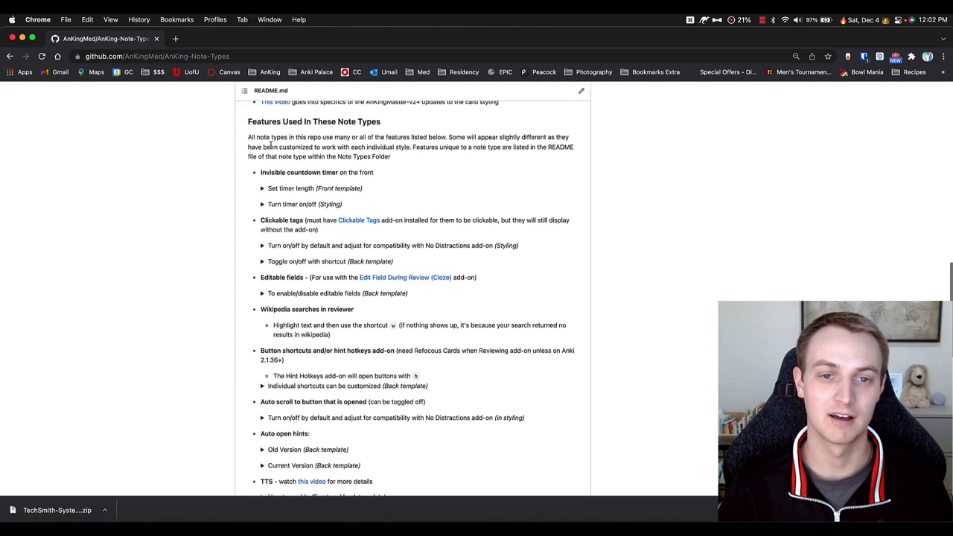
left_click(262, 189)
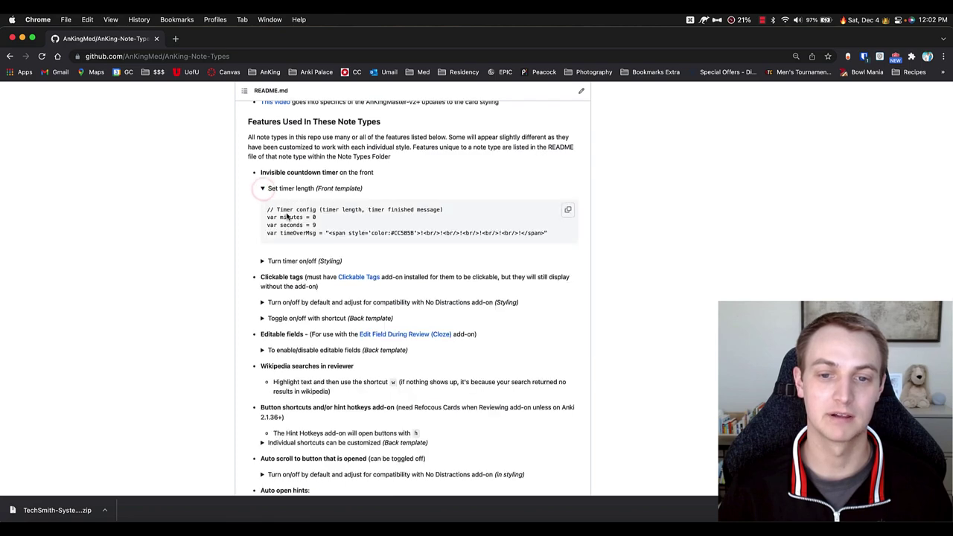
left_click(262, 260)
left_click(262, 261)
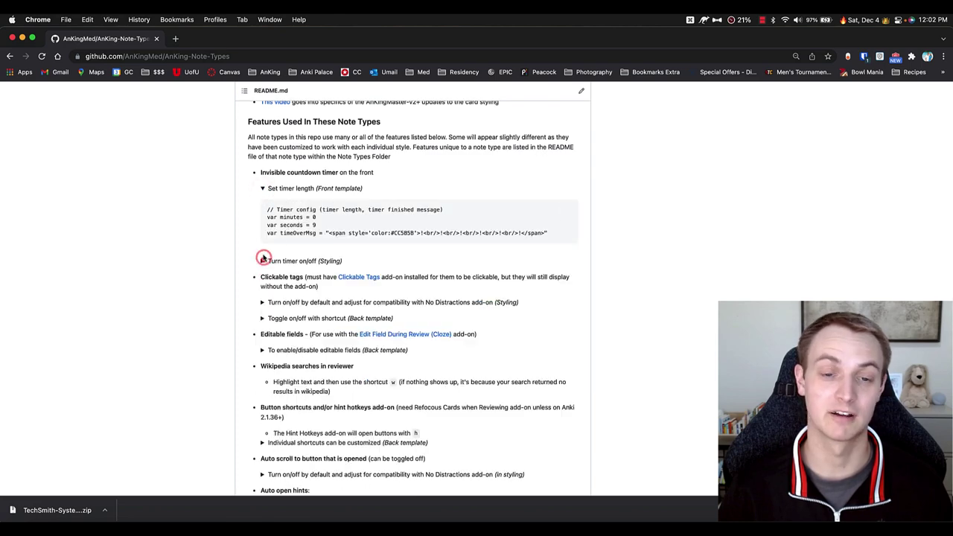
left_click(262, 189)
Open the IO-one by one folder under Note Types and examine its README's Features Unique to this Note Type
scroll(265, 190, "up", 15)
left_click(269, 177)
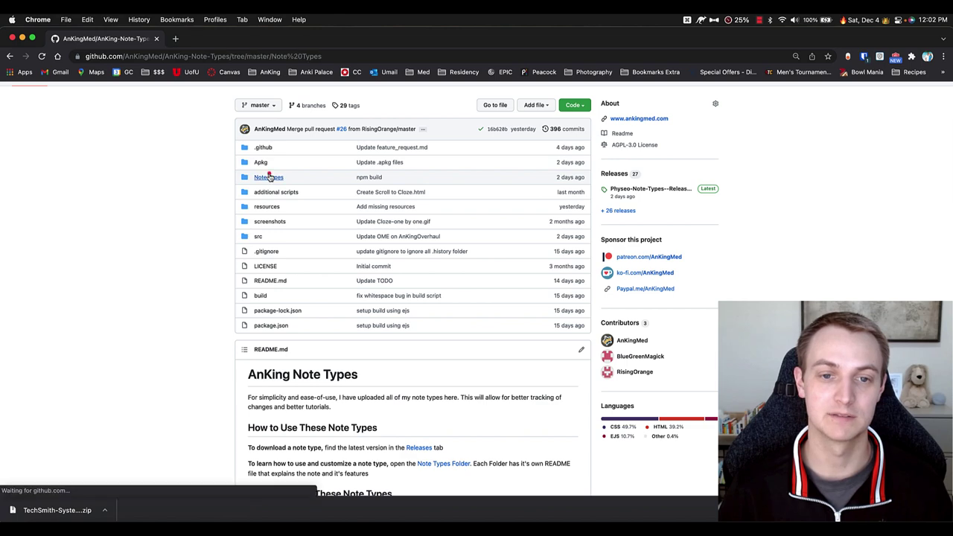
left_click(273, 325)
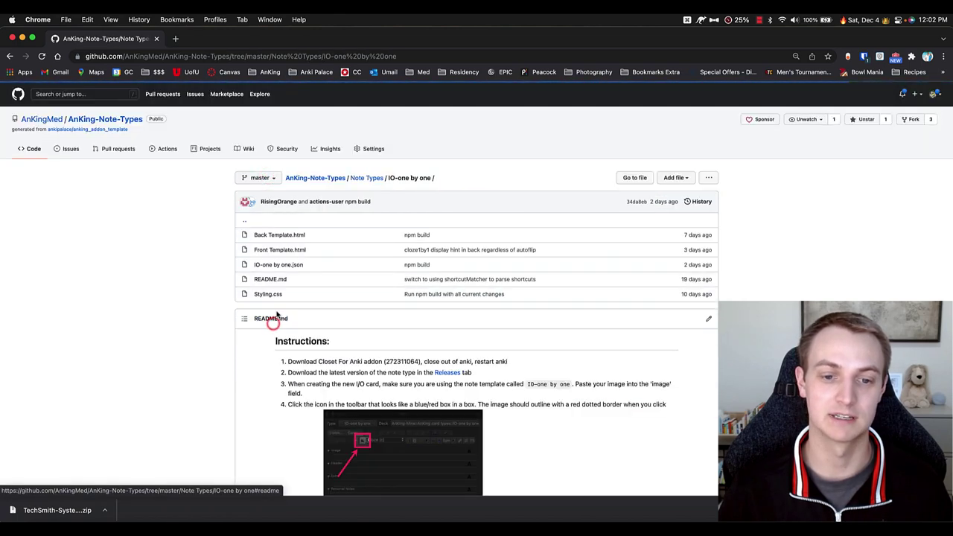
scroll(272, 320, "down", 10)
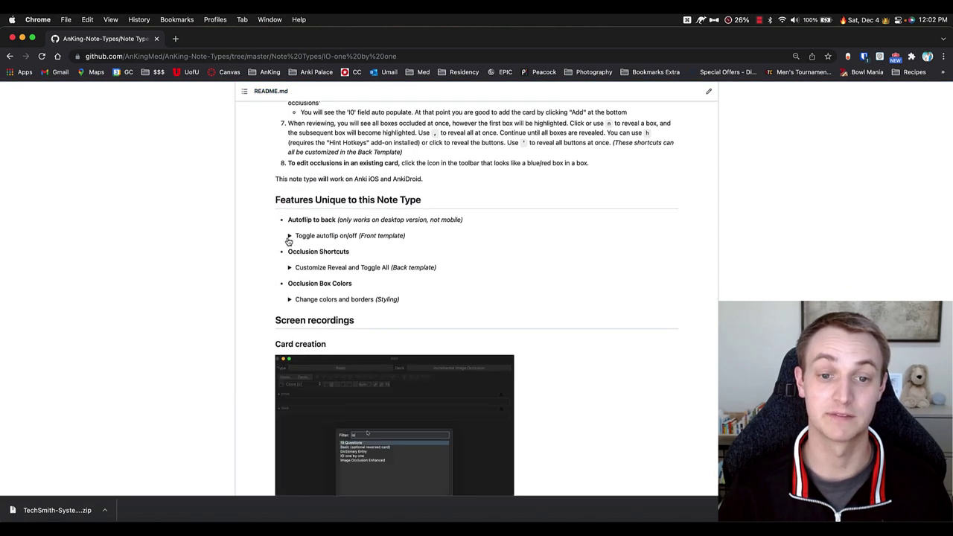
left_click(289, 236)
left_click(290, 235)
double_click(289, 268)
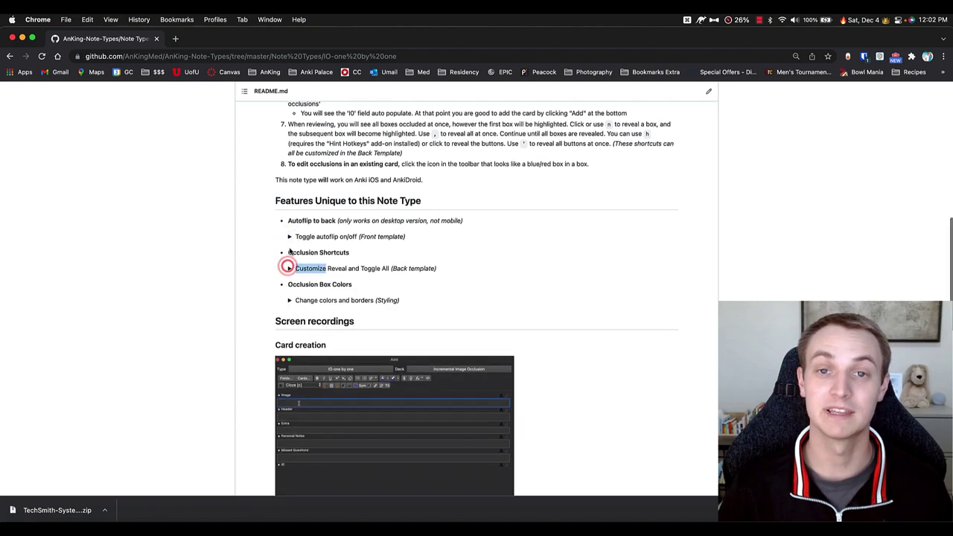
Return to the AnKing-Note-Types main page and highlight the README's description of the video on customizing card styling
scroll(289, 269, "up", 15)
left_click_drag(306, 179, 315, 177)
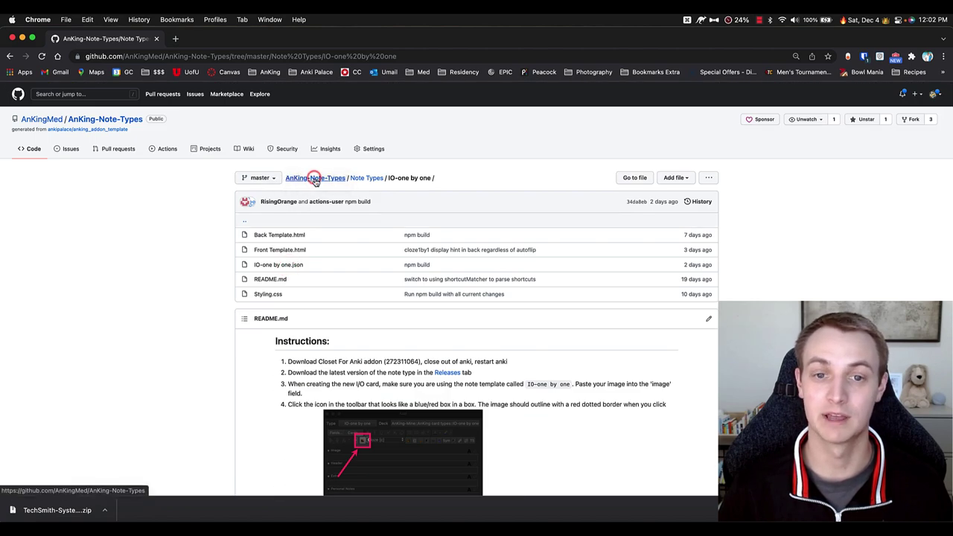
left_click(313, 179)
key("super+Tab")
key("super+Tab")
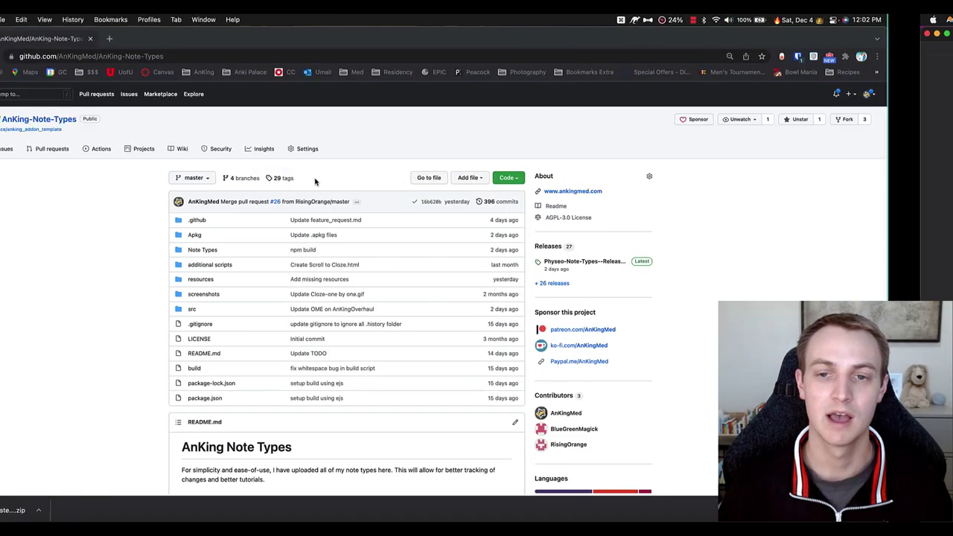
scroll(228, 272, "down", 10)
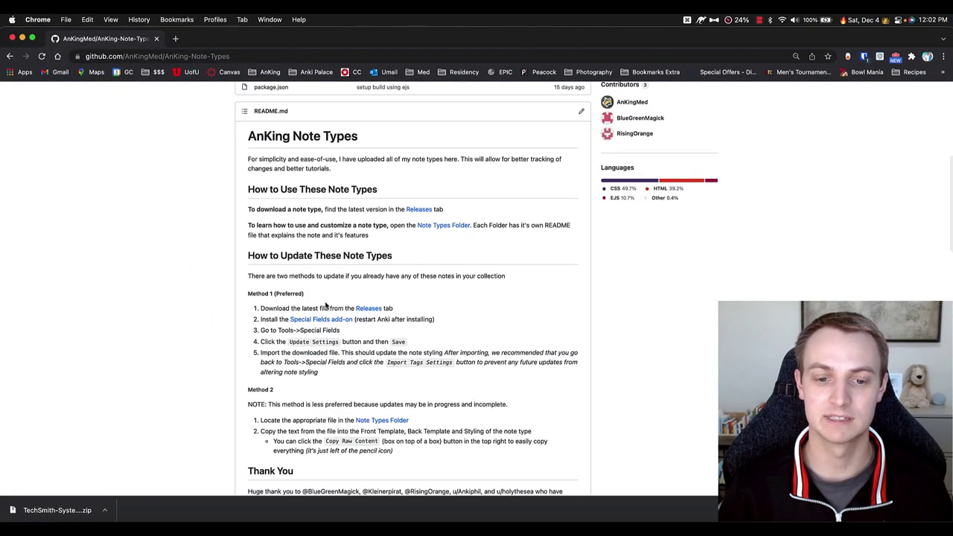
scroll(286, 307, "down", 5)
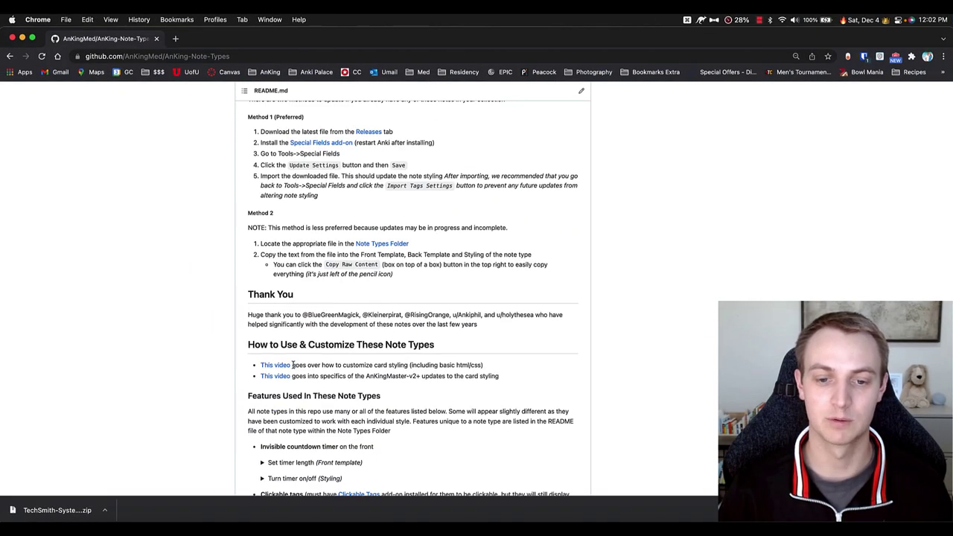
left_click_drag(293, 365, 488, 365)
left_click(485, 366)
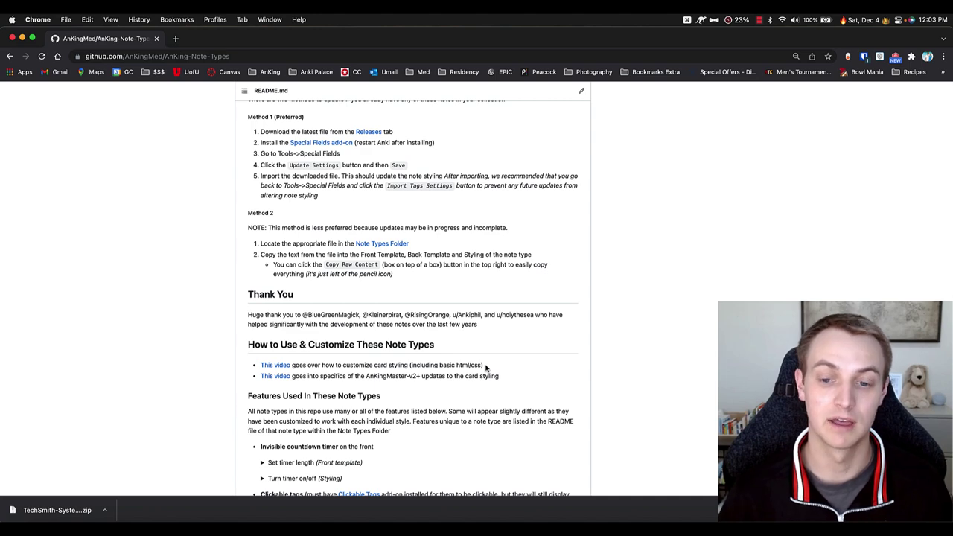
Switch to Anki, list the AnKing note type's cards in the card browser and open its card template editor
key("super+Tab")
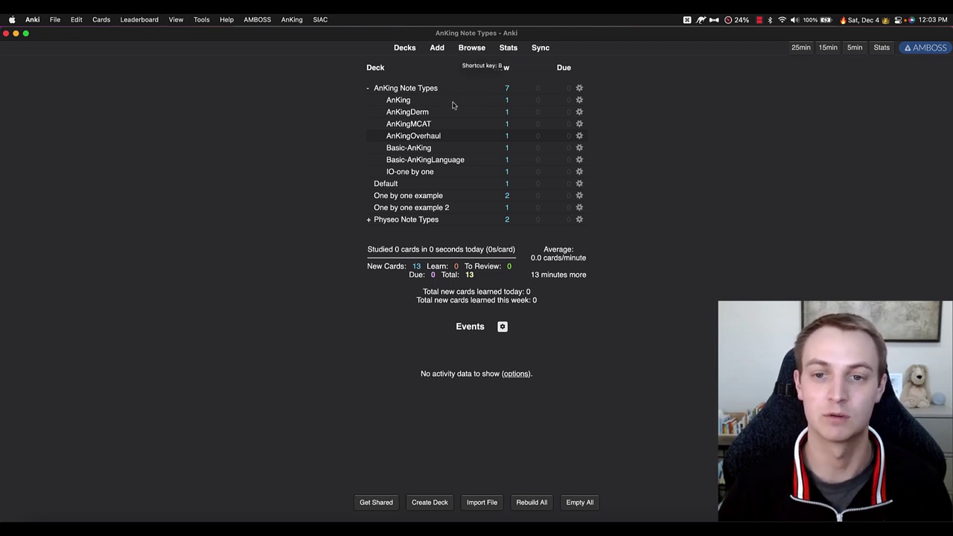
left_click(474, 49)
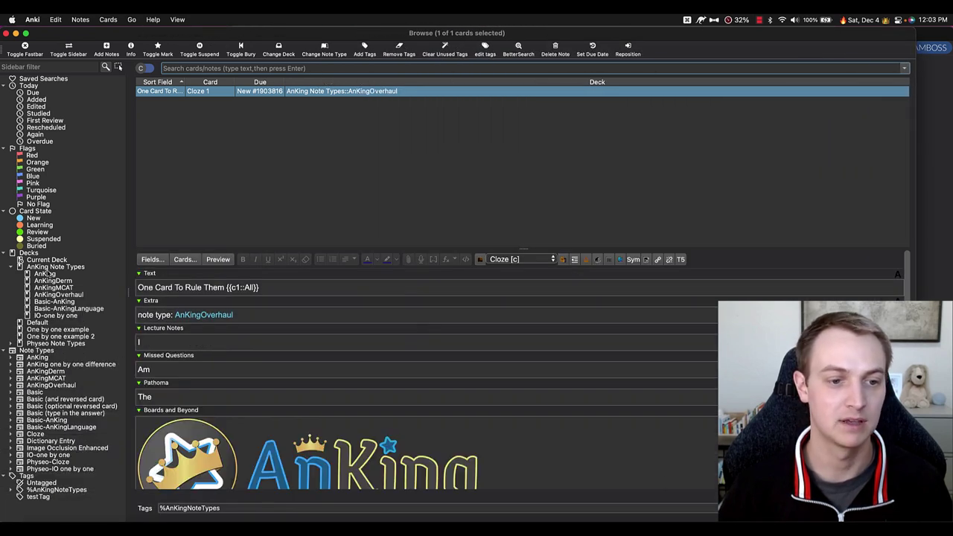
left_click(4, 253)
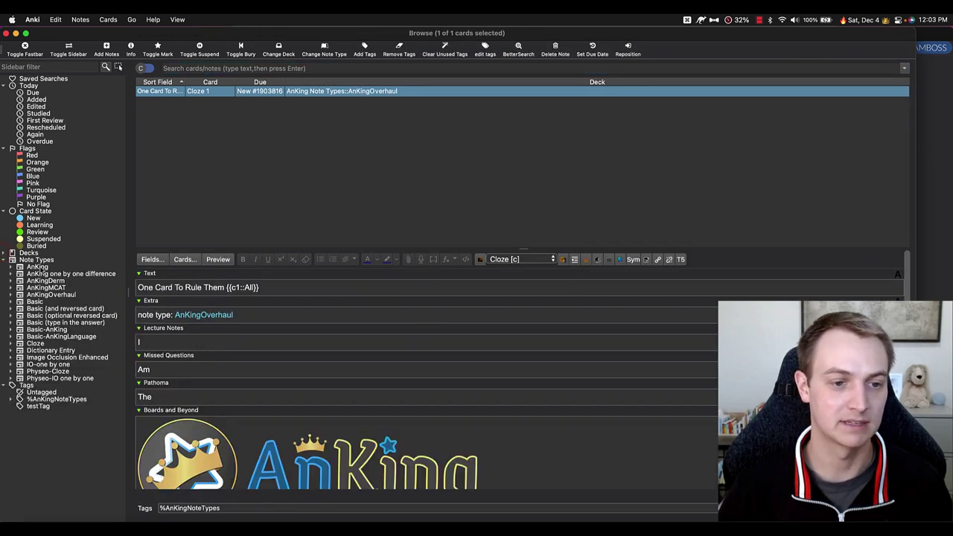
left_click(38, 267)
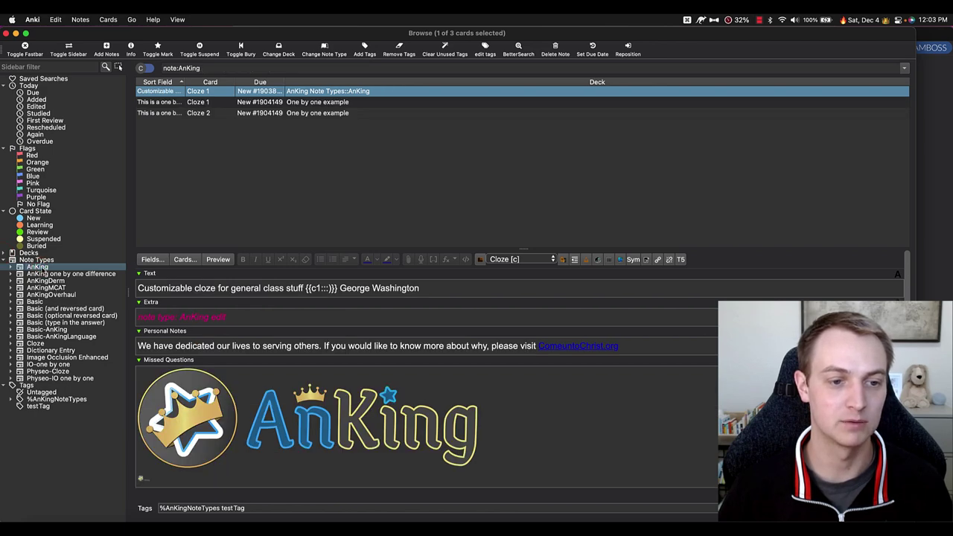
left_click(184, 260)
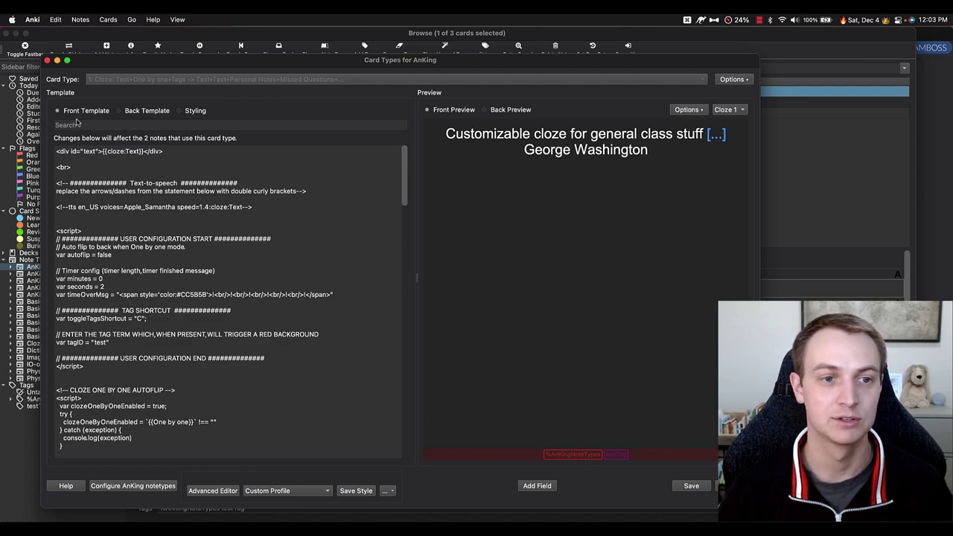
Look through the back template and styling, and highlight the user configuration's tag term section in the front template
left_click(147, 110)
left_click(196, 111)
left_click(87, 110)
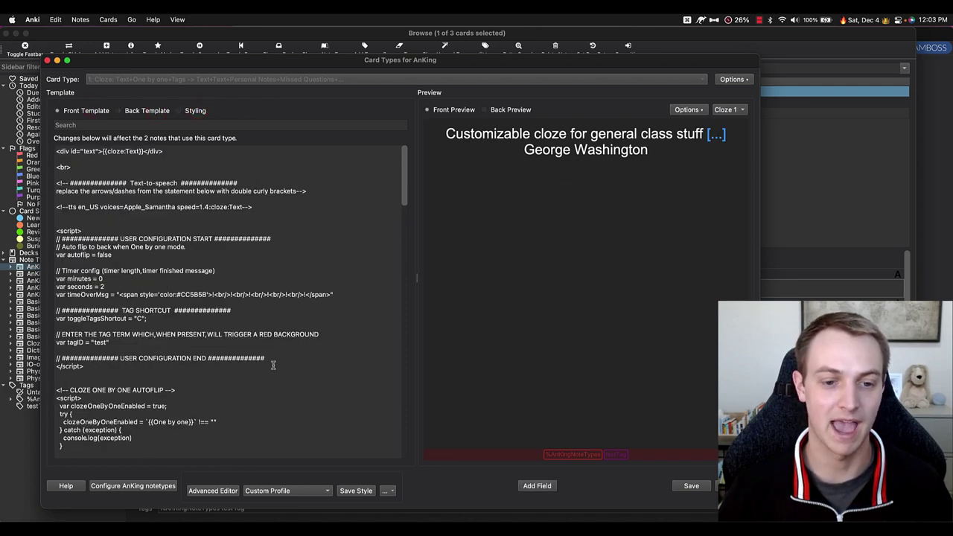
left_click_drag(56, 358, 59, 335)
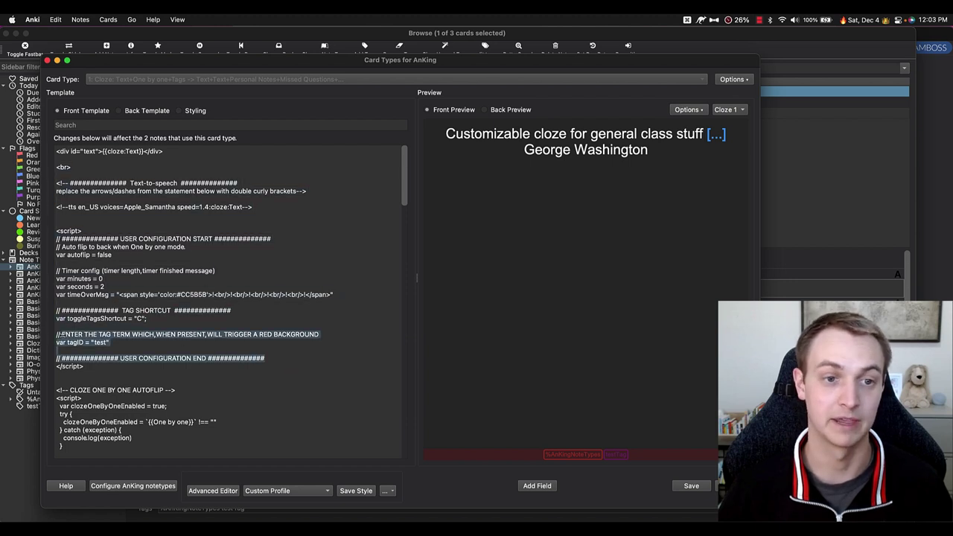
left_click(284, 359)
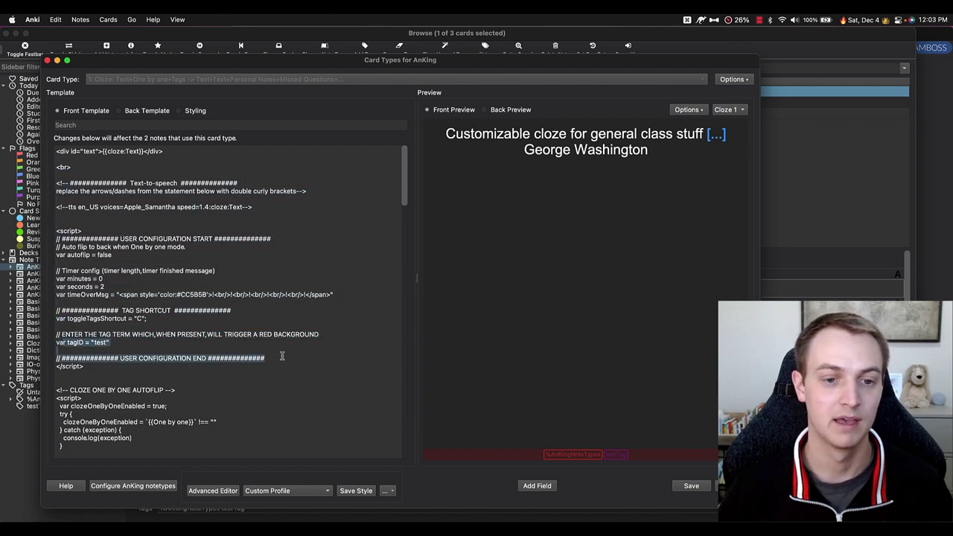
Enable text-to-speech in the front template by replacing the comment markers around the tts en_US line with double curly brackets
double_click(59, 183)
left_click_drag(325, 192, 296, 191)
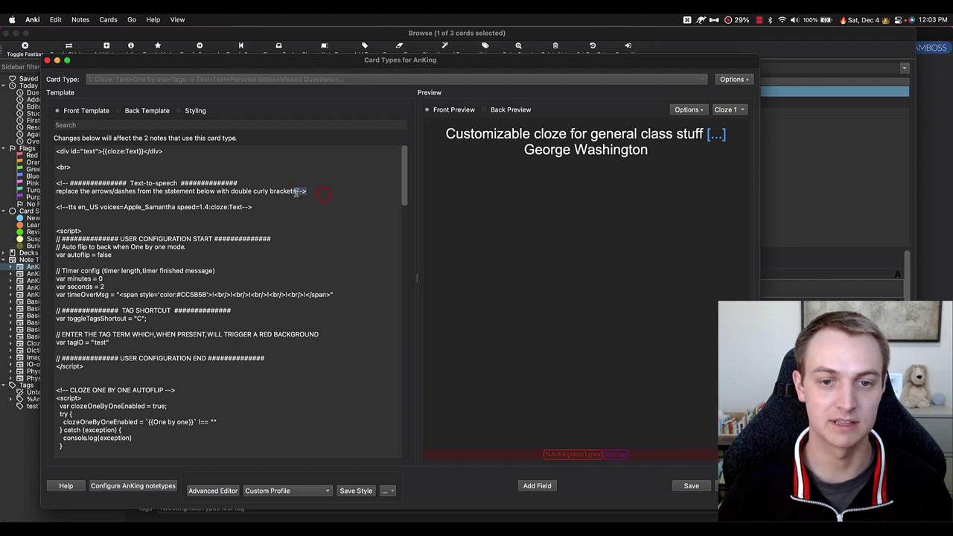
left_click(262, 212)
left_click_drag(143, 212, 44, 206)
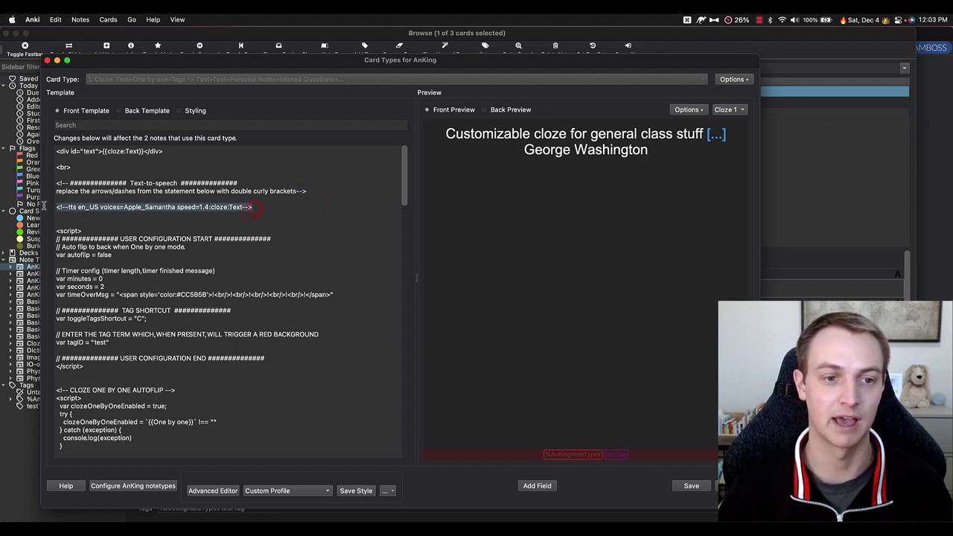
left_click(69, 208)
left_click(242, 208)
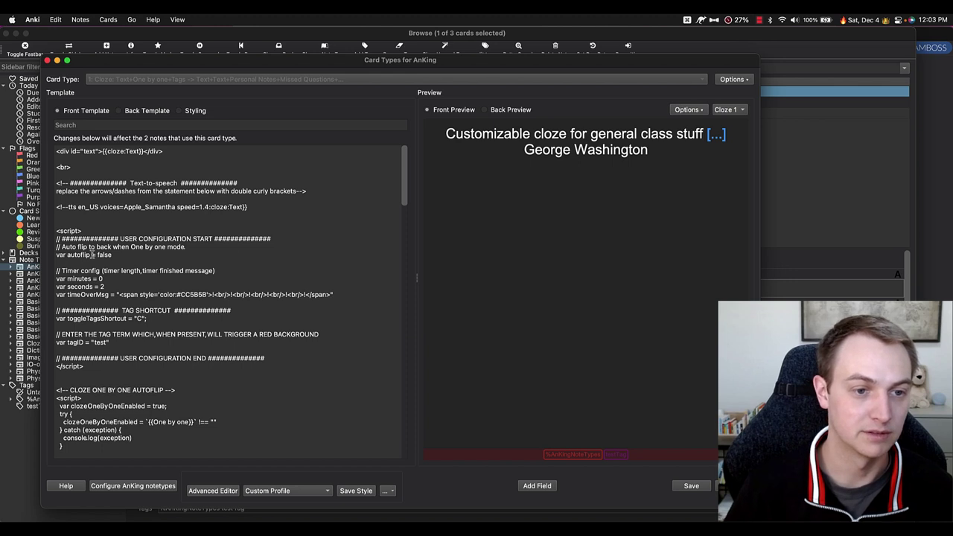
key("BackSpace")
key("BackSpace")
key("BackSpace")
key("BackSpace")
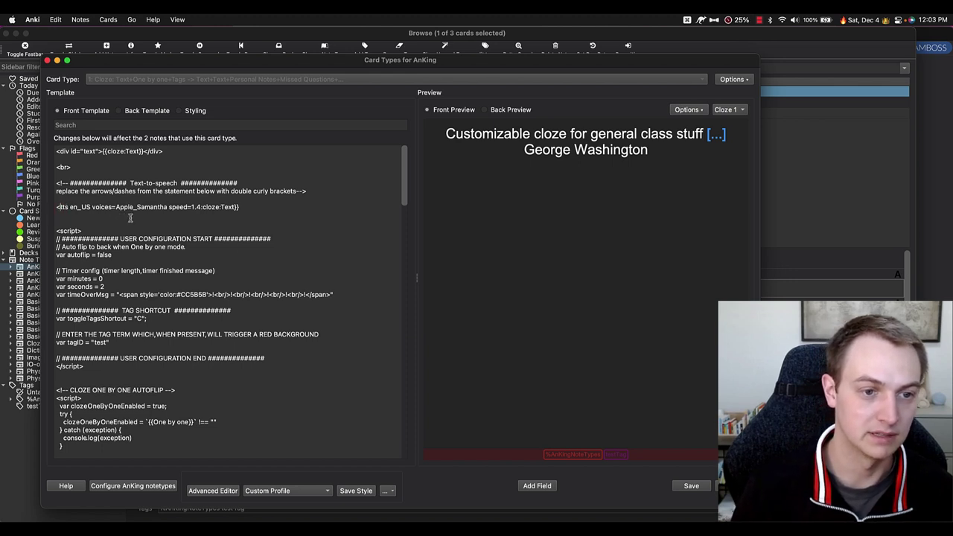
type("{{")
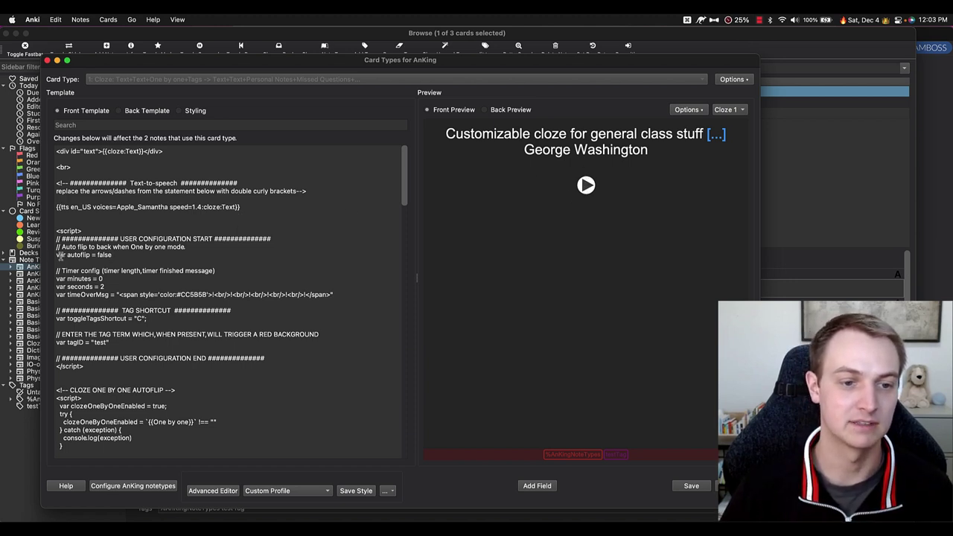
Point out the autoflip variable and set the front template's timer seconds to 9
left_click_drag(58, 254, 84, 256)
left_click(129, 260)
left_click(126, 260)
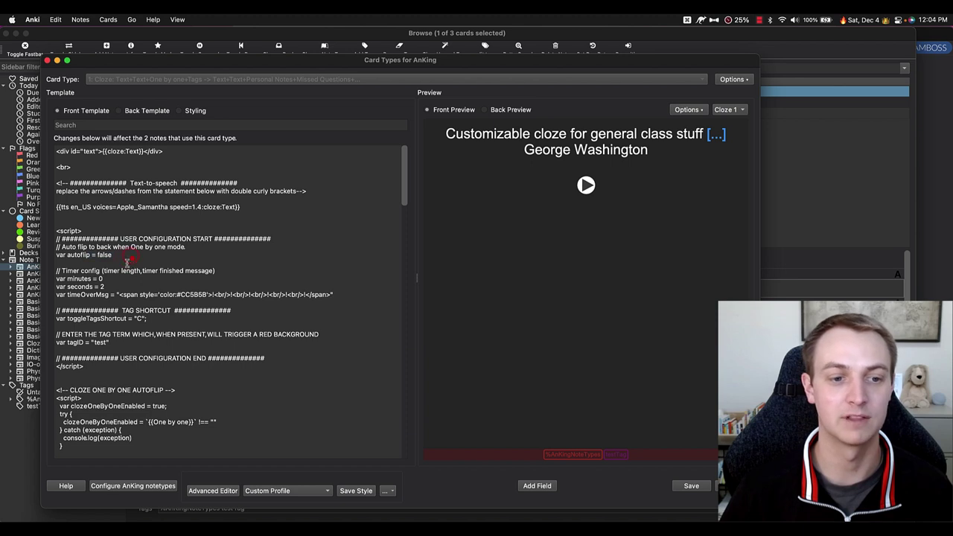
left_click_drag(109, 286, 56, 271)
double_click(104, 286)
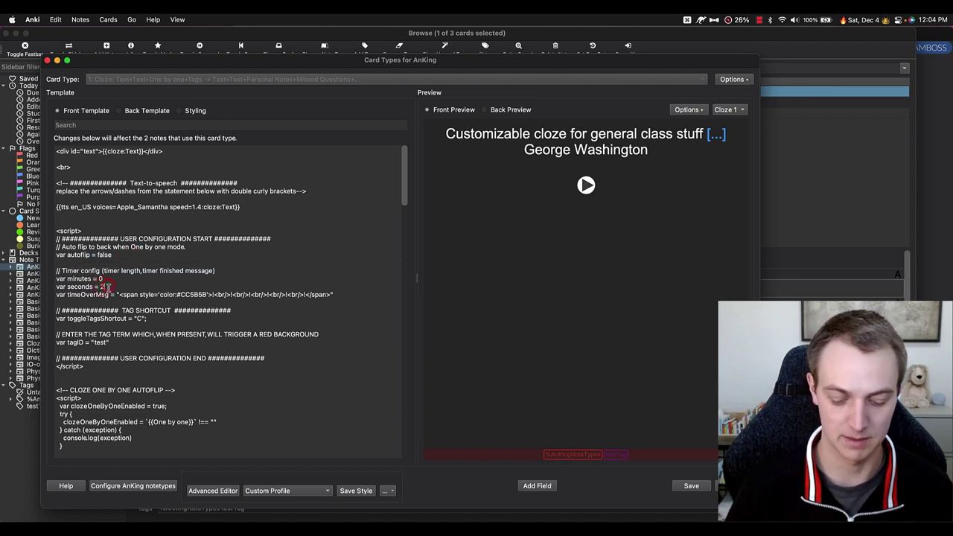
type("9")
Highlight the tag toggle shortcut and the red-background tag term in the front template, and look over the remaining code
scroll(144, 306, "down", 2)
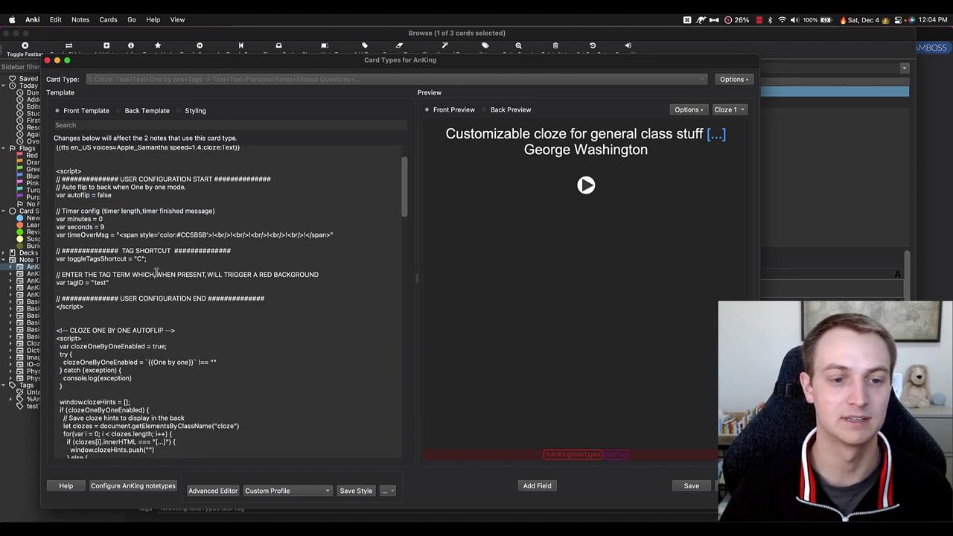
left_click_drag(154, 259, 53, 259)
left_click(139, 270)
left_click(153, 258)
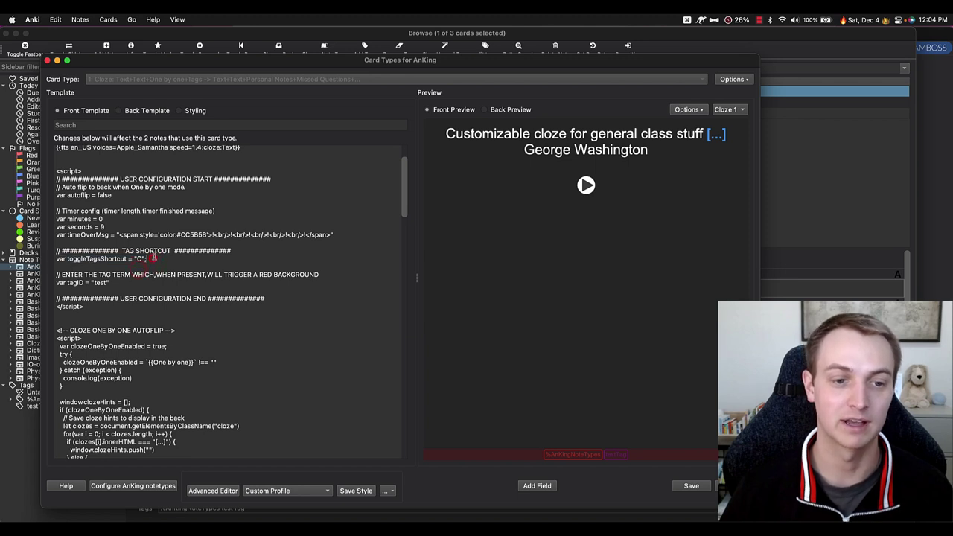
left_click_drag(109, 283, 58, 273)
left_click(151, 276)
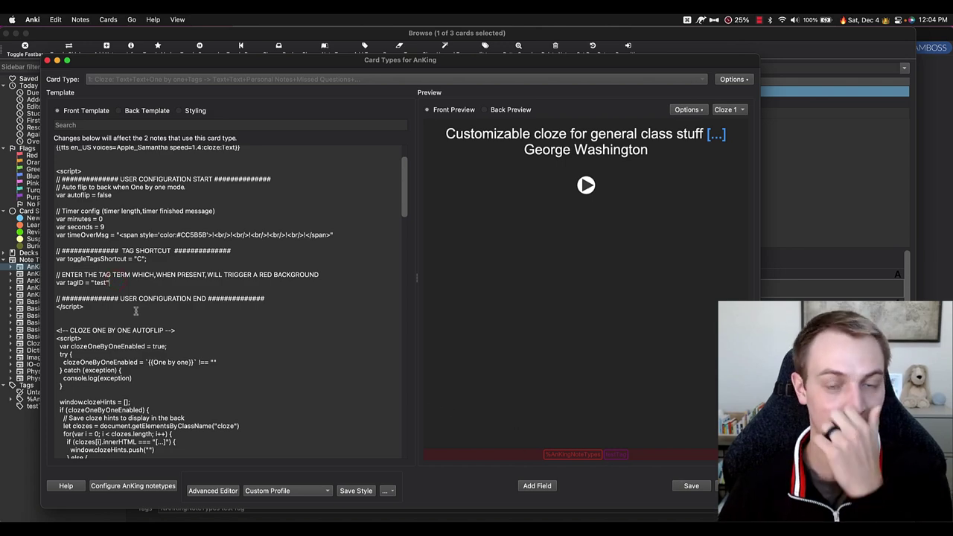
scroll(139, 301, "down", 4)
scroll(139, 301, "up", 2)
scroll(139, 301, "up", 4)
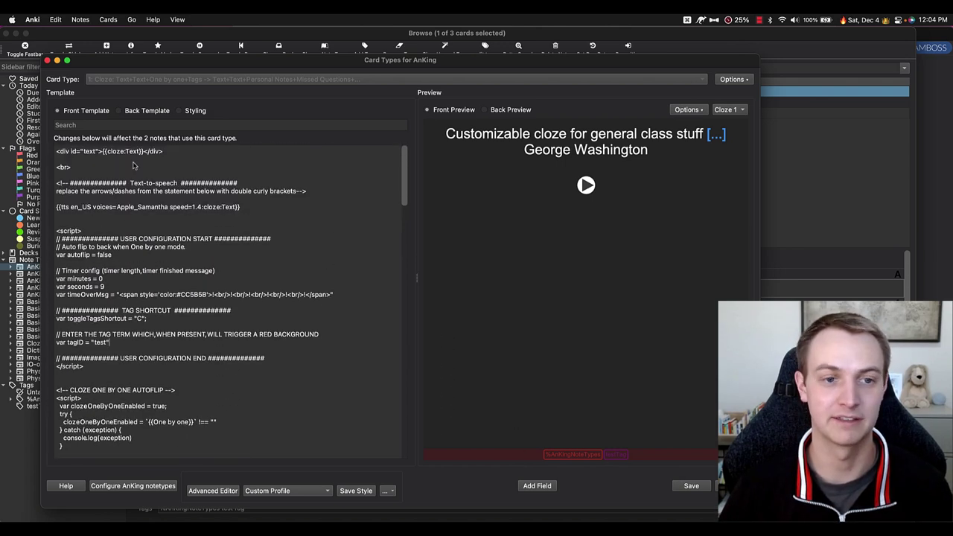
Display the back template and highlight its hint reveal button shortcuts
left_click(131, 110)
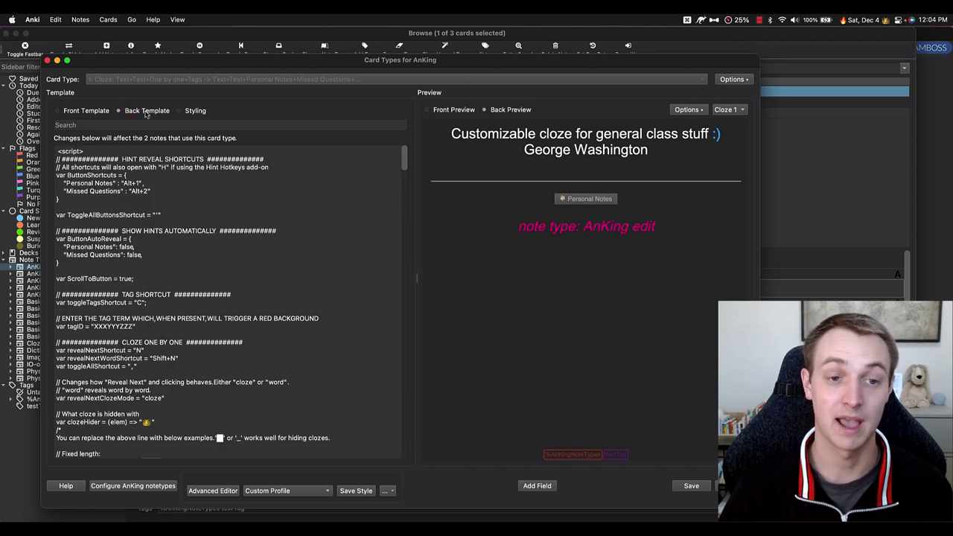
left_click_drag(70, 200, 82, 179)
left_click(71, 200)
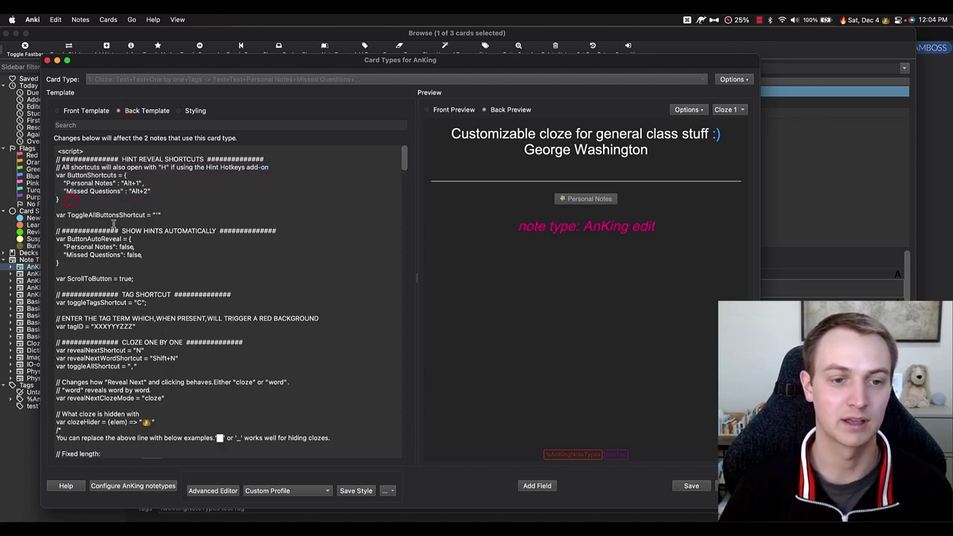
Highlight the alternative clozeHider examples, from fixed length to color-filled box, in the back template
scroll(114, 214, "down", 4)
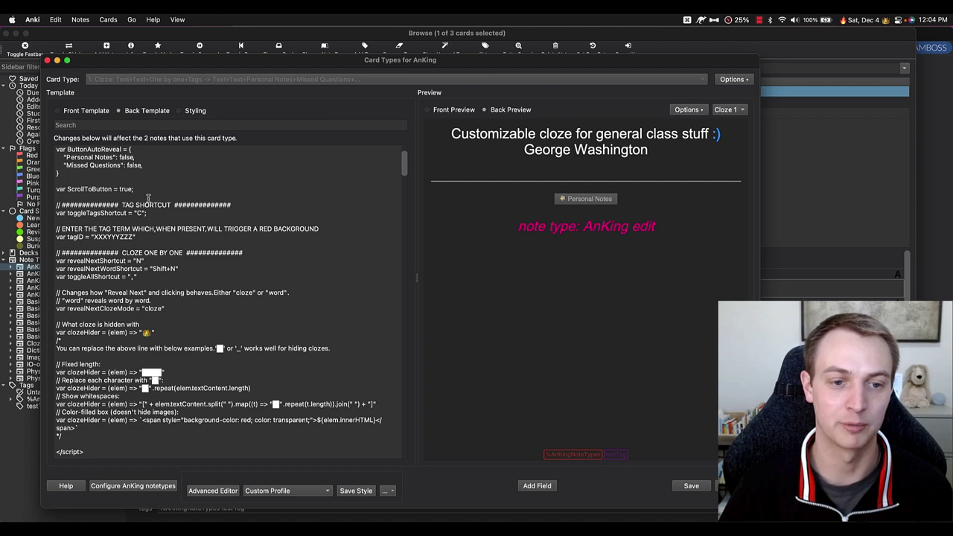
scroll(149, 236, "down", 3)
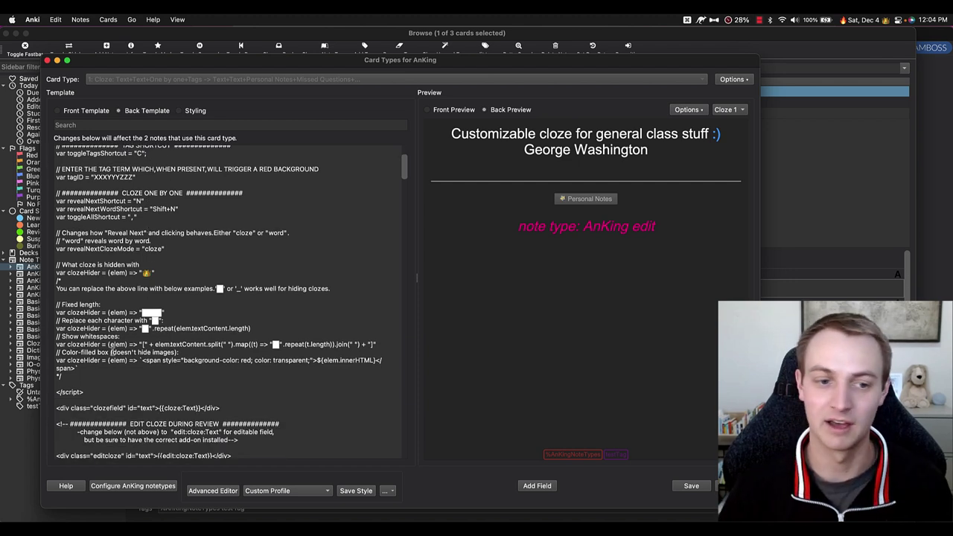
left_click_drag(69, 378, 47, 298)
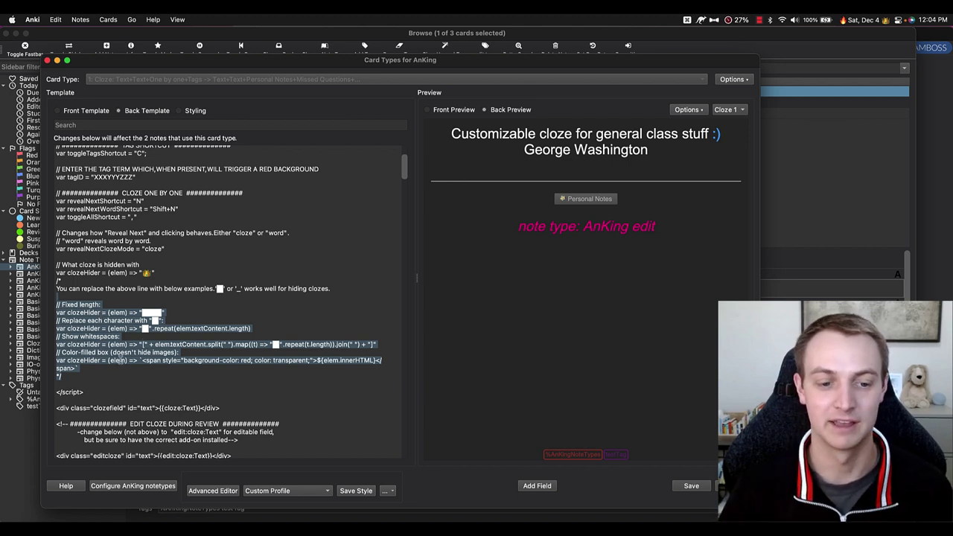
Highlight the edit prefix in the back template's editcloze line for editing clozes during review
scroll(115, 341, "down", 5)
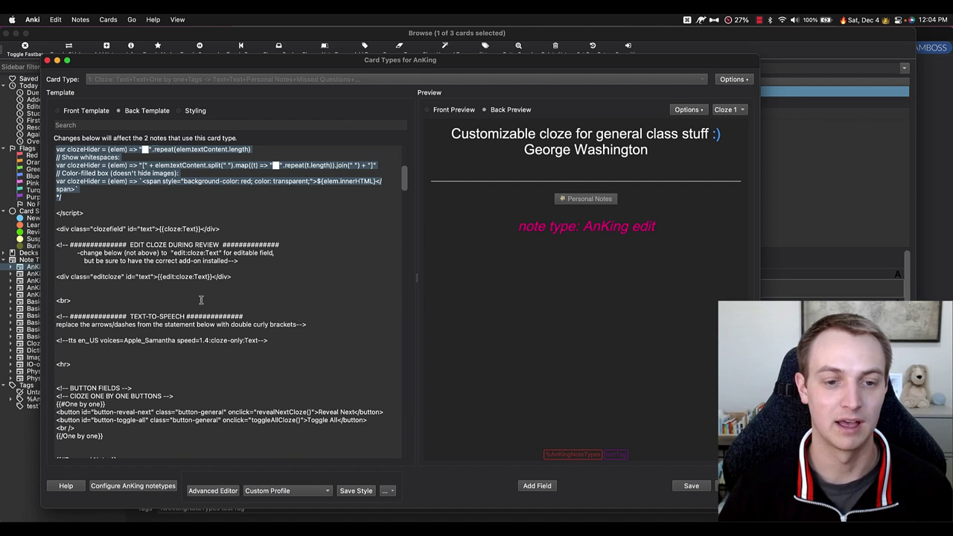
left_click(239, 276)
left_click_drag(239, 276, 144, 276)
left_click(143, 276)
scroll(162, 282, "down", 2)
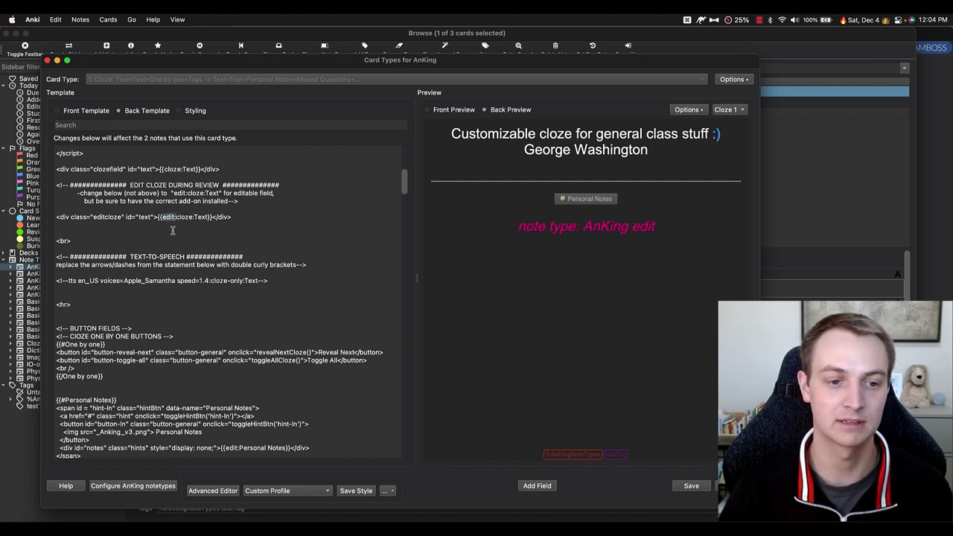
Look over the back template's button fields and commented-out Missed Questions block, and highlight the Extra field block
scroll(172, 231, "down", 5)
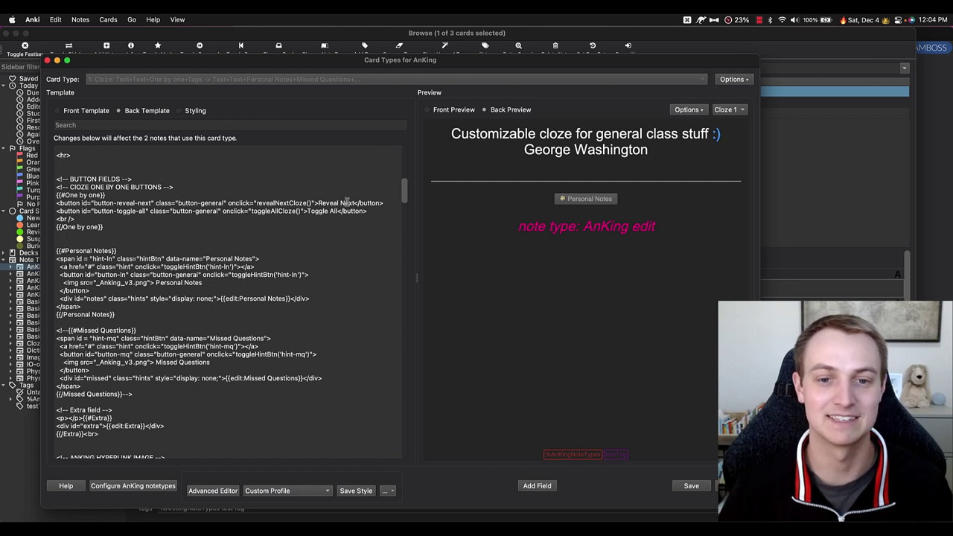
scroll(137, 217, "down", 3)
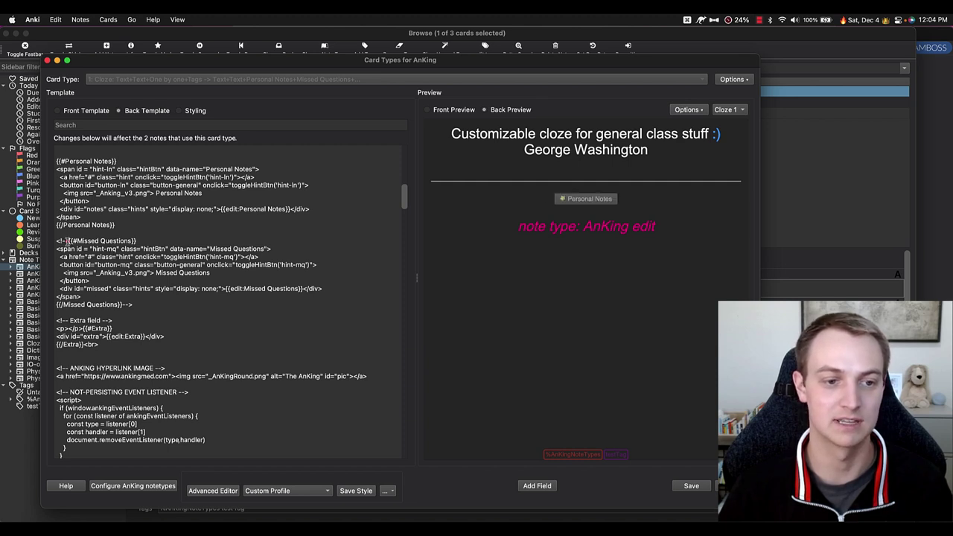
left_click(128, 304)
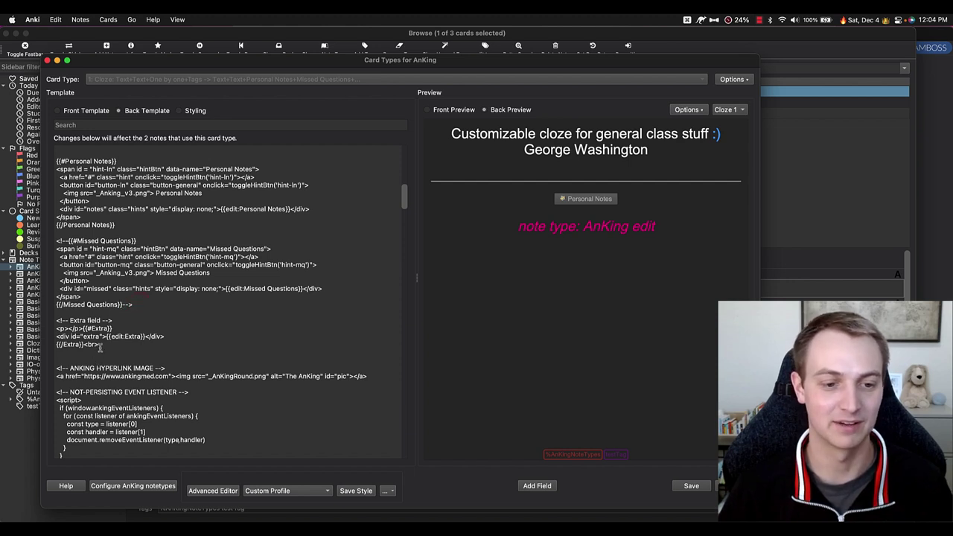
left_click_drag(99, 346, 58, 321)
scroll(175, 291, "down", 2)
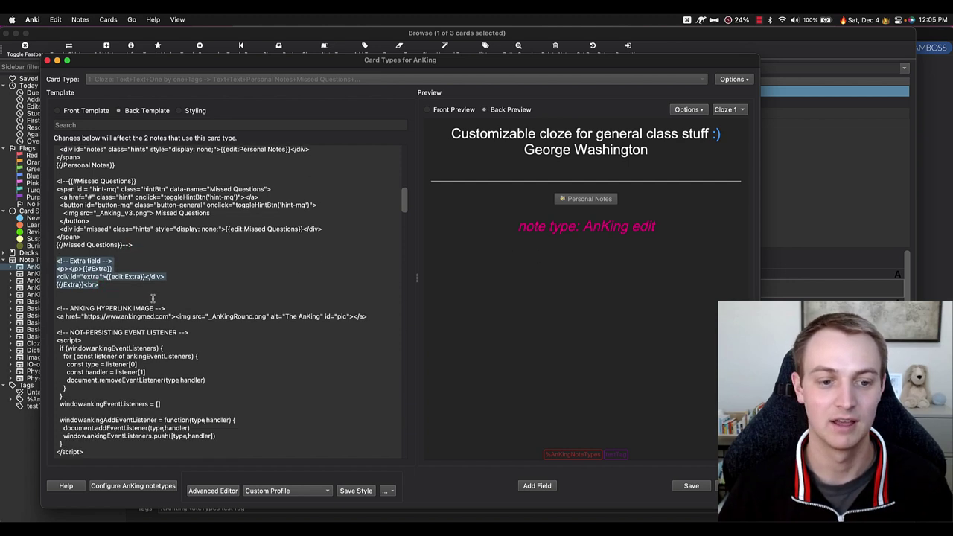
Display the card styling, highlight the User Customization End marker, and return to the start of the code
left_click(188, 112)
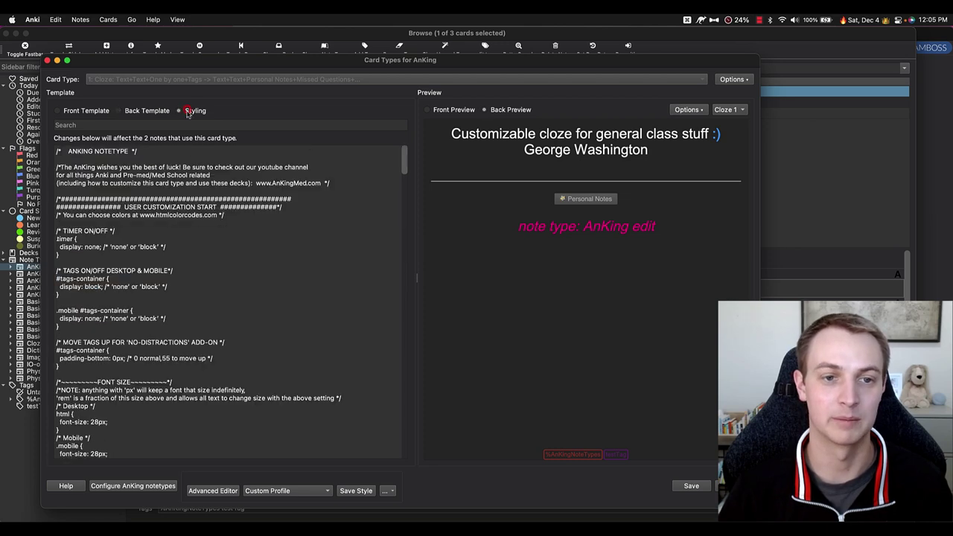
left_click_drag(404, 161, 404, 261)
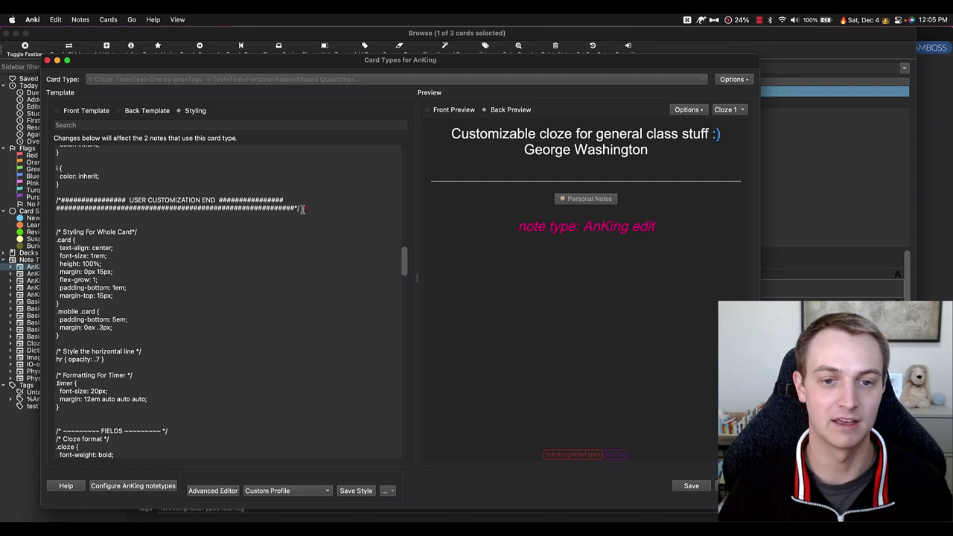
left_click_drag(305, 209, 57, 199)
left_click(308, 243)
left_click_drag(402, 268, 404, 160)
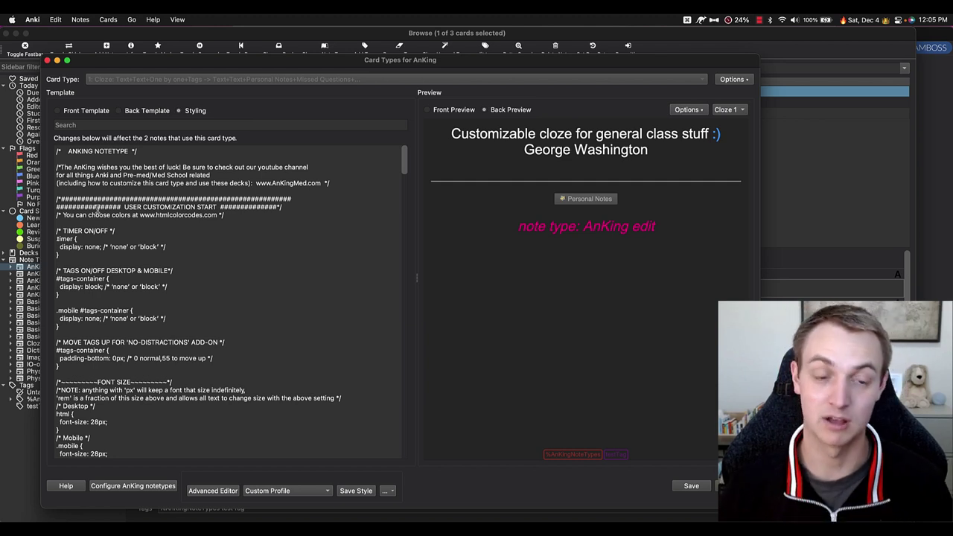
Try display none for the desktop tags container, restore it to block, and point out the comment listing both options
scroll(119, 193, "down", 5)
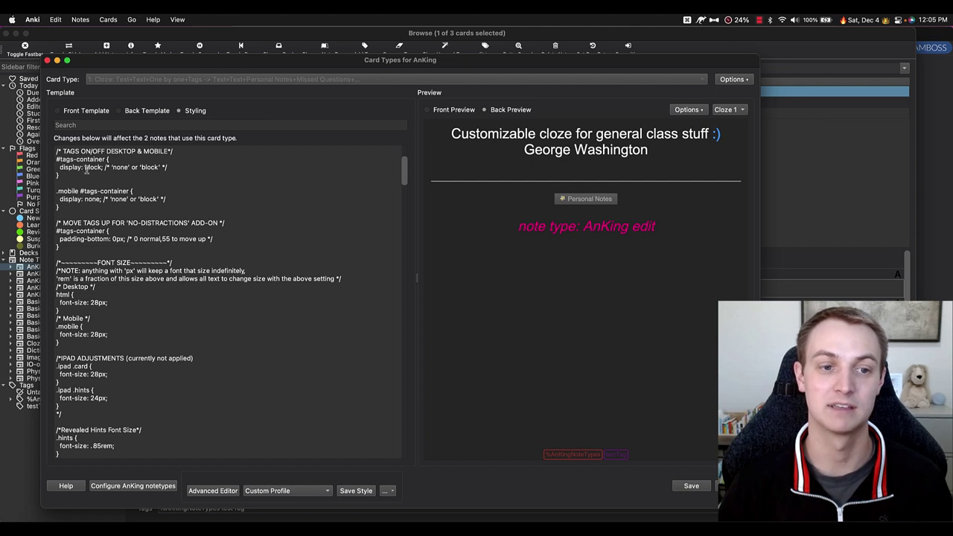
double_click(92, 168)
type("none")
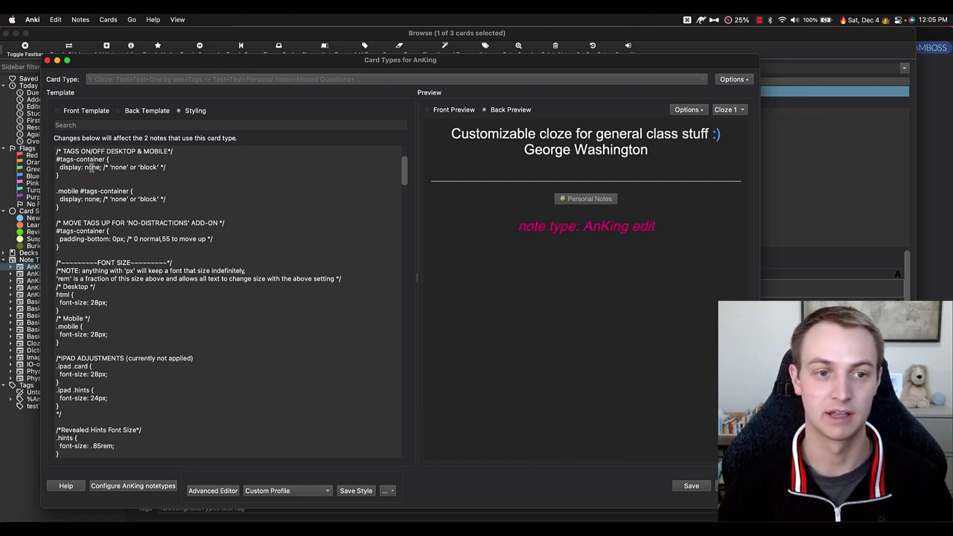
double_click(92, 168)
type("block")
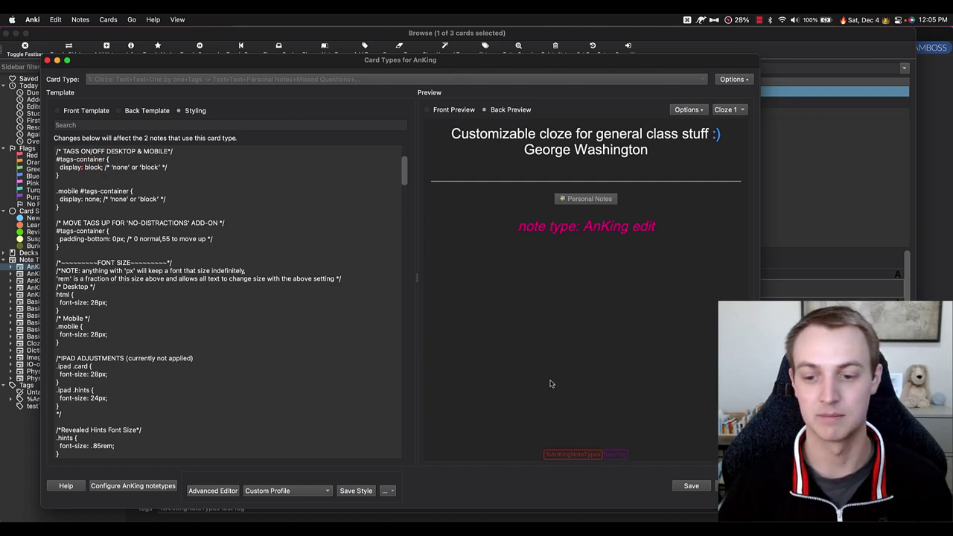
left_click_drag(105, 167, 165, 169)
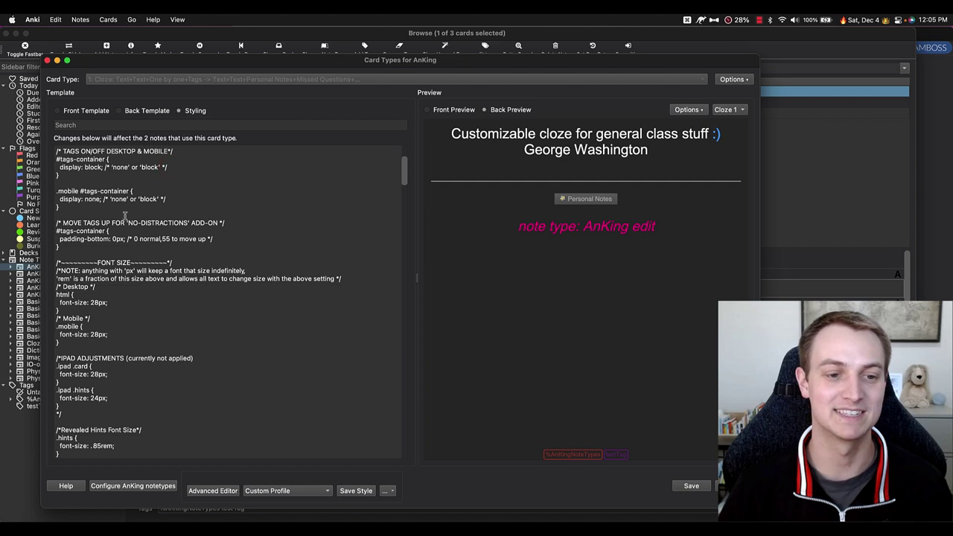
Highlight the No-Distractions add-on comment and the suggested padding values for moving the tags up
scroll(134, 239, "down", 4)
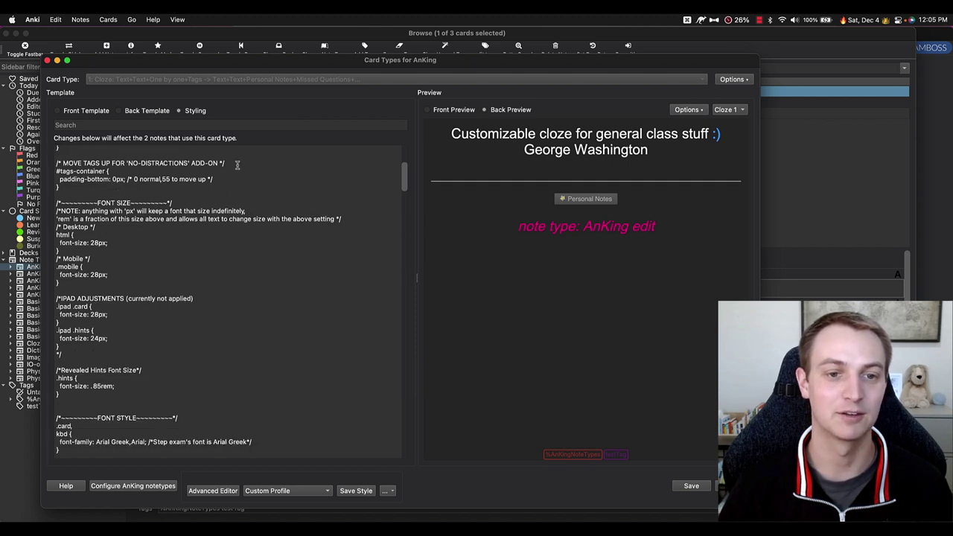
left_click_drag(240, 164, 124, 165)
left_click(124, 163)
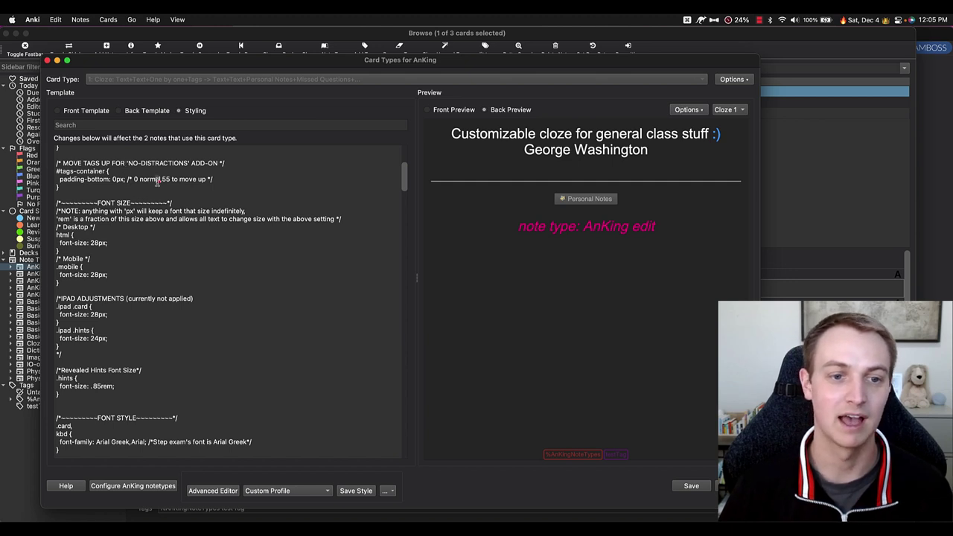
left_click_drag(147, 179, 176, 185)
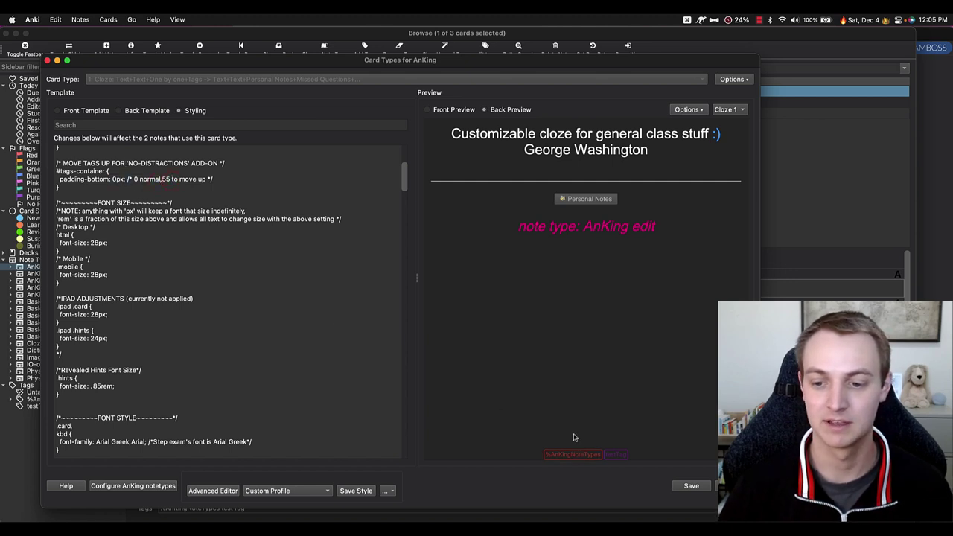
Highlight the commented-out iPad adjustments block in the font size section of the styling
scroll(122, 278, "down", 5)
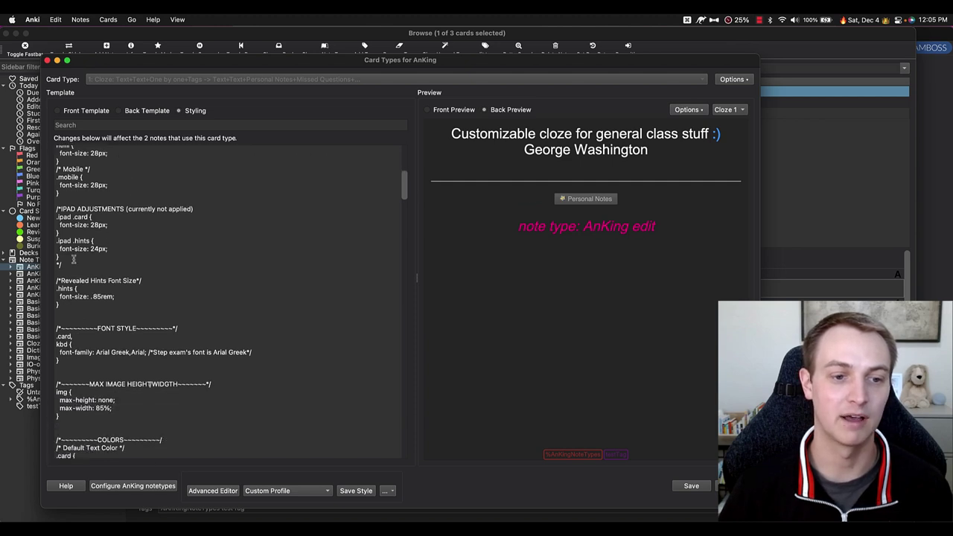
left_click_drag(69, 263, 60, 209)
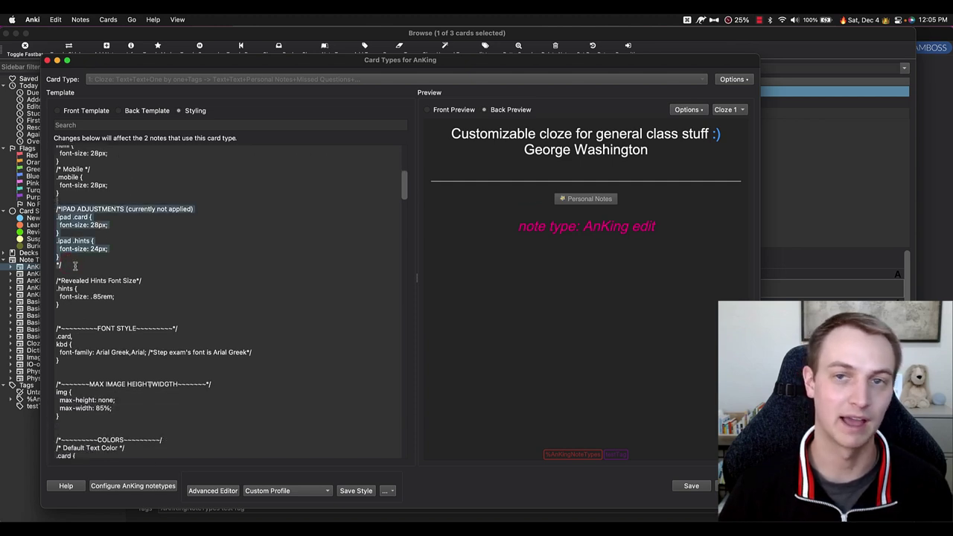
left_click(65, 263)
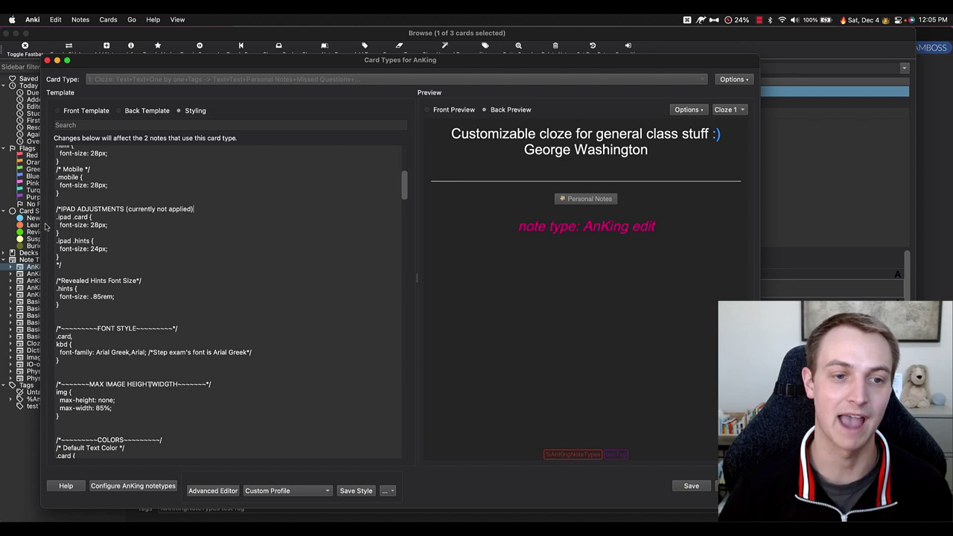
Examine the font, image size, color and field formatting sections of the styling, and highlight the italic style of revealed hints
scroll(138, 232, "down", 5)
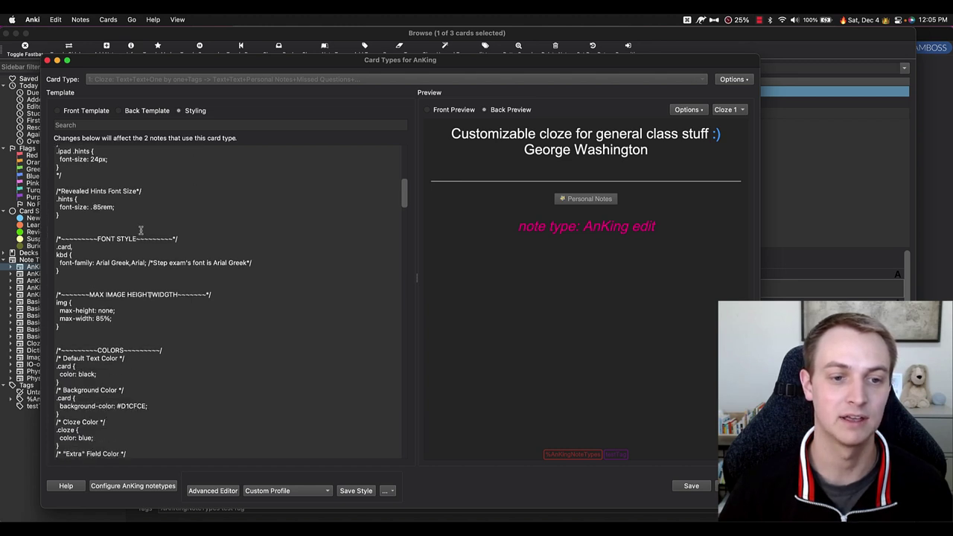
scroll(149, 192, "down", 8)
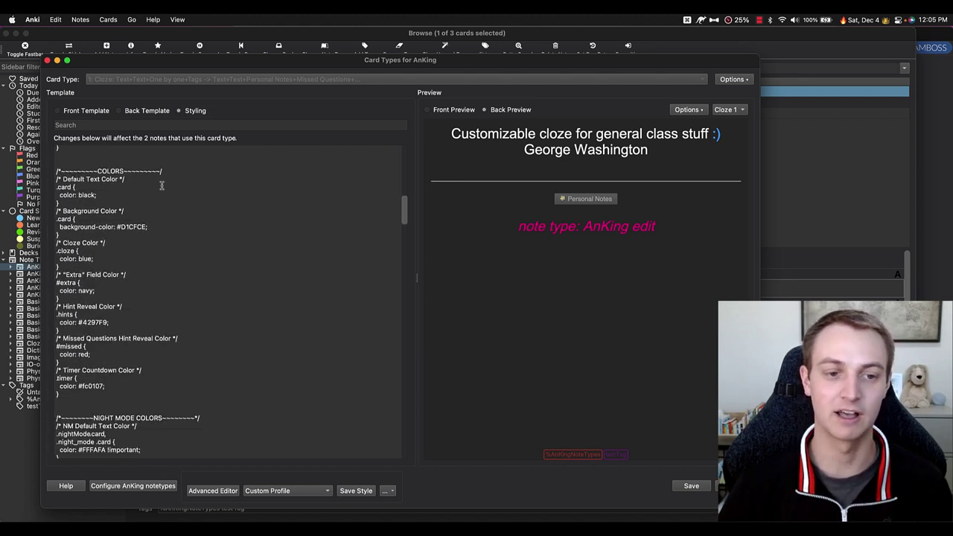
scroll(162, 185, "down", 10)
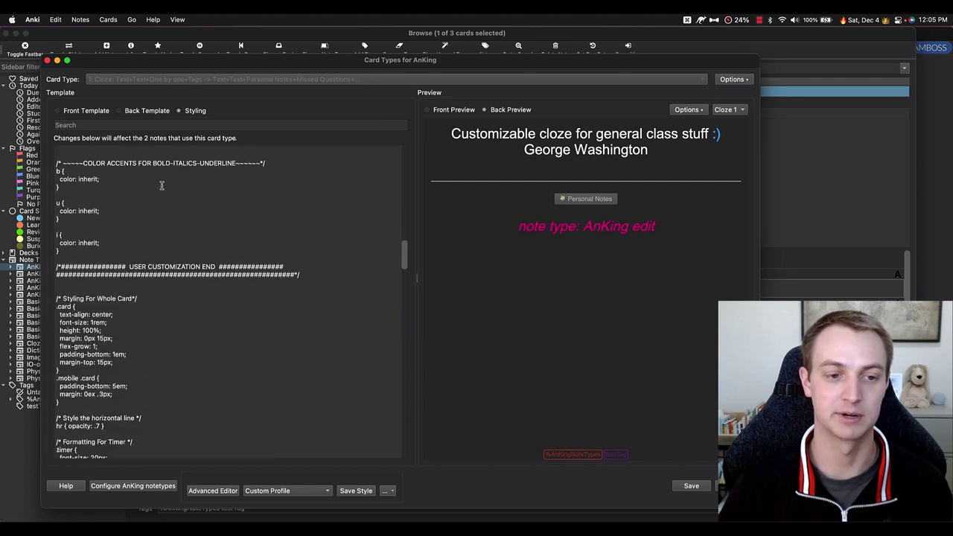
scroll(123, 188, "down", 2)
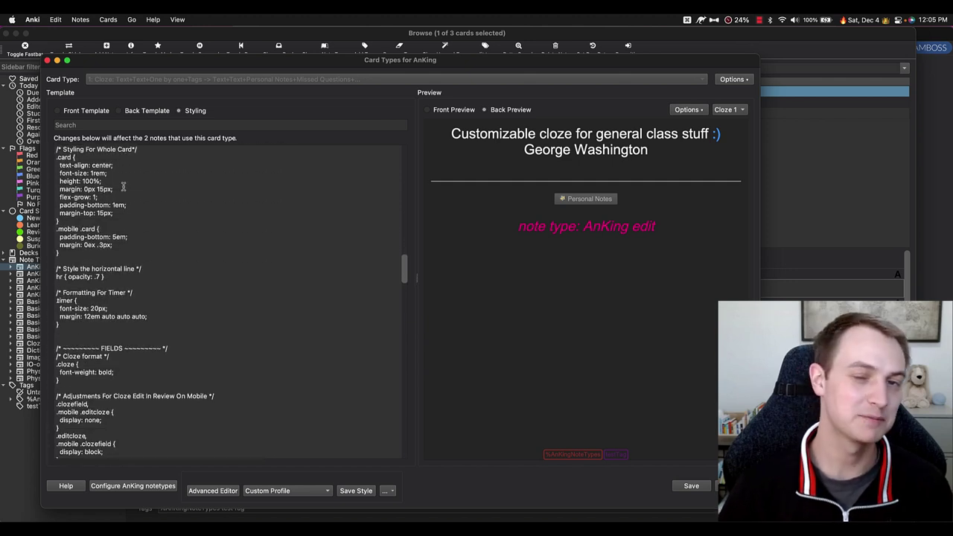
scroll(153, 209, "down", 6)
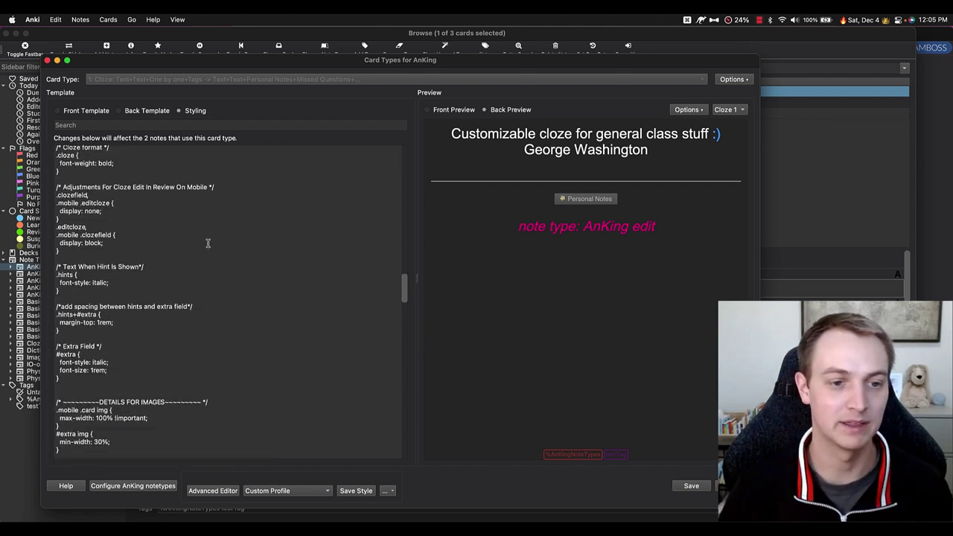
scroll(186, 232, "up", 2)
scroll(84, 236, "down", 1)
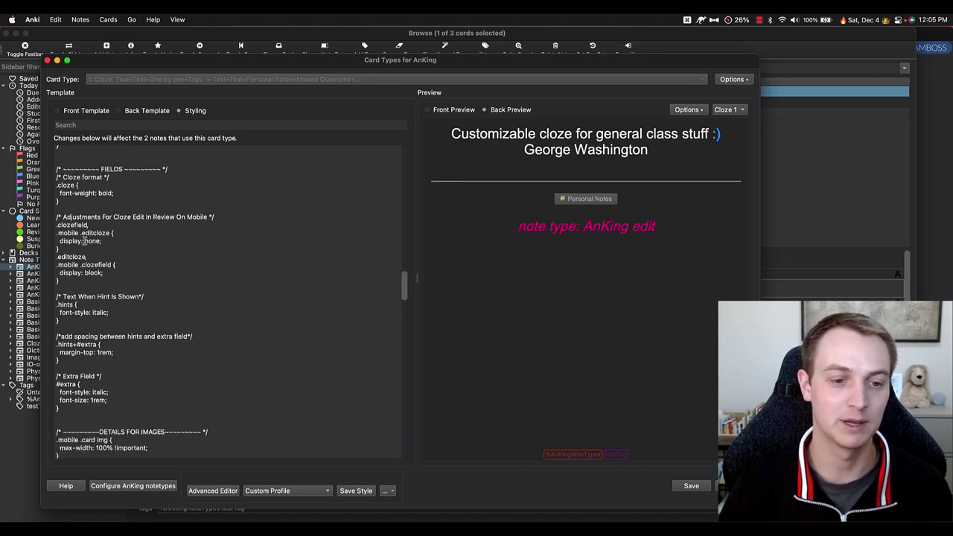
double_click(98, 313)
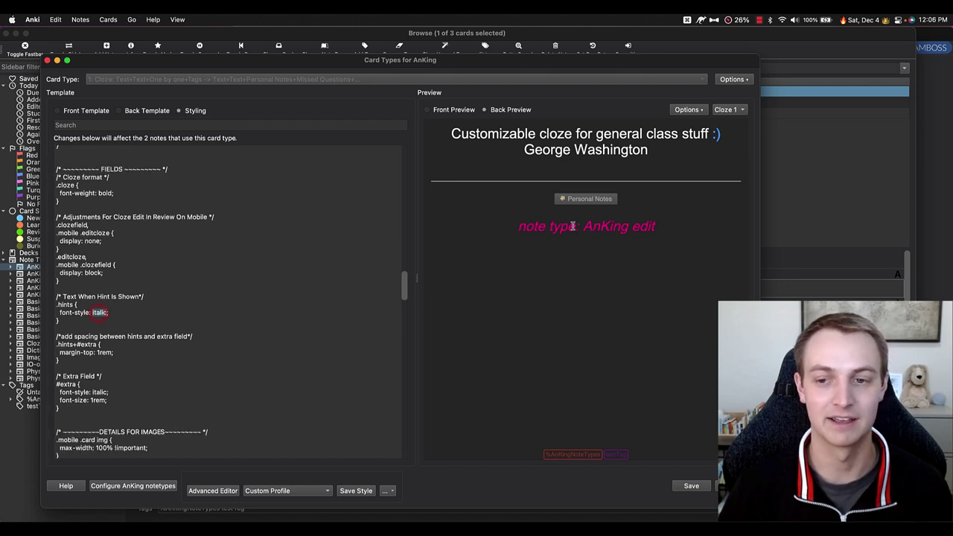
Examine the image details and mnemonics sections of the styling, and highlight the active state in the image hover zoom rule
scroll(179, 248, "down", 3)
scroll(180, 249, "down", 6)
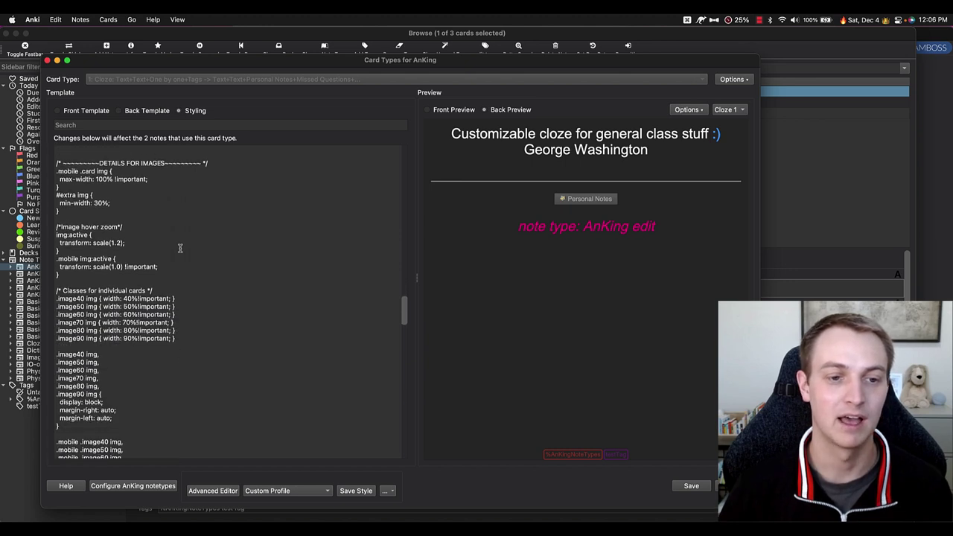
scroll(251, 209, "down", 1)
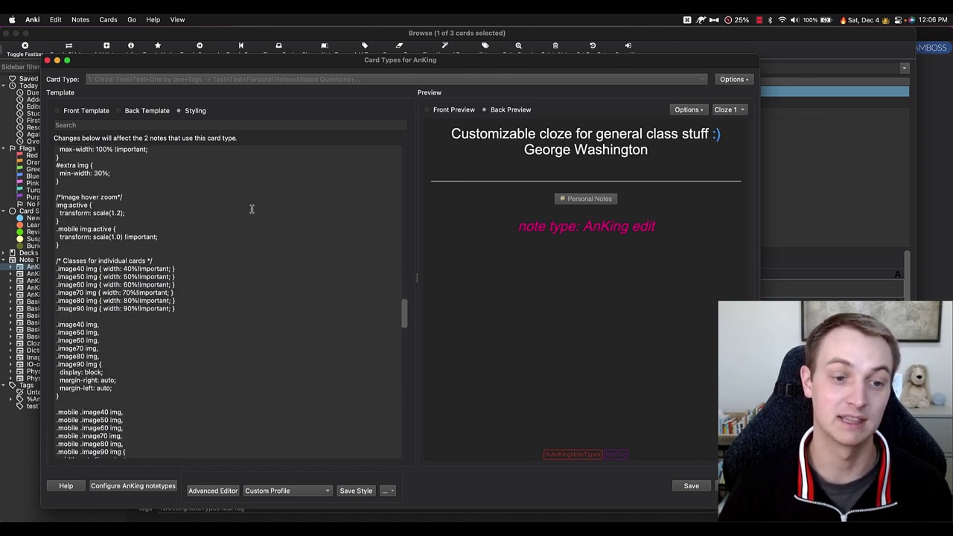
scroll(252, 209, "down", 3)
scroll(180, 283, "down", 2)
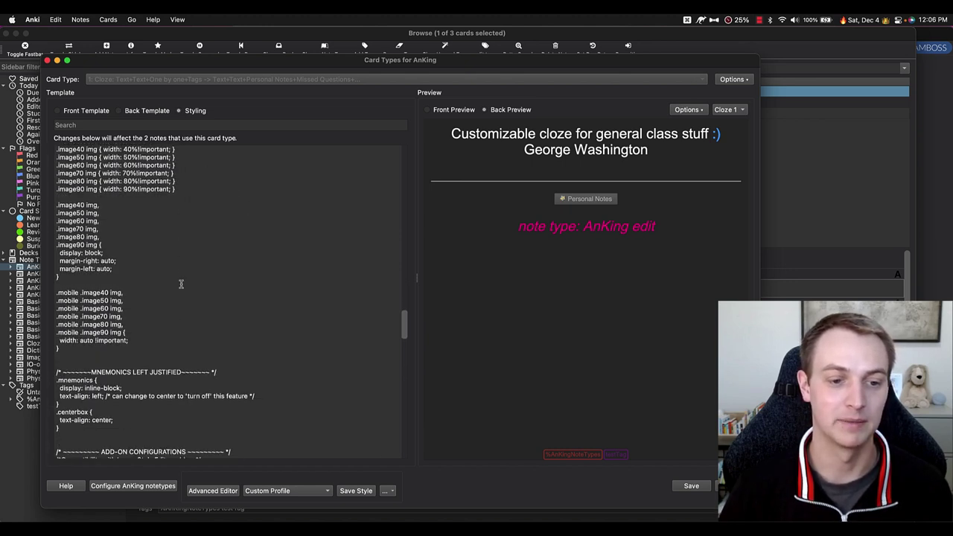
scroll(180, 284, "up", 5)
scroll(92, 211, "up", 2)
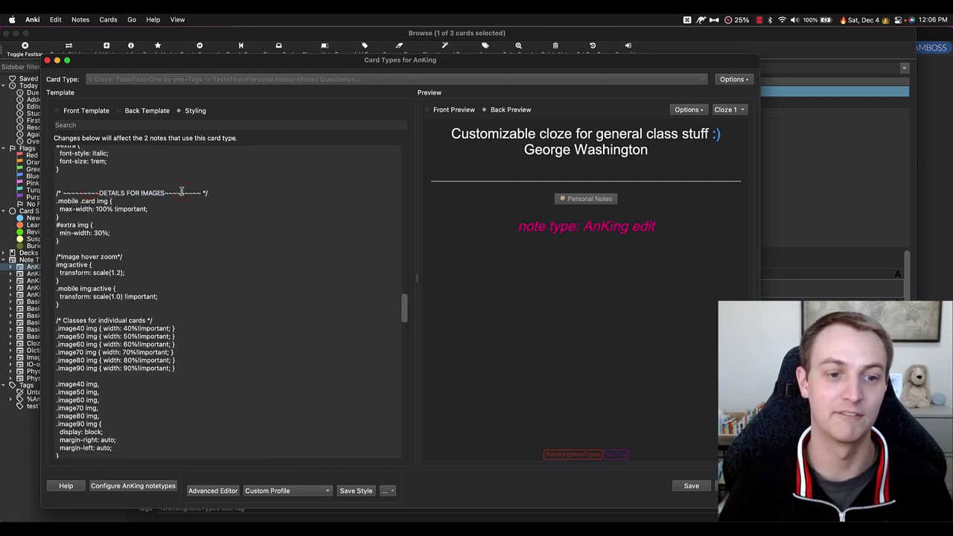
double_click(77, 265)
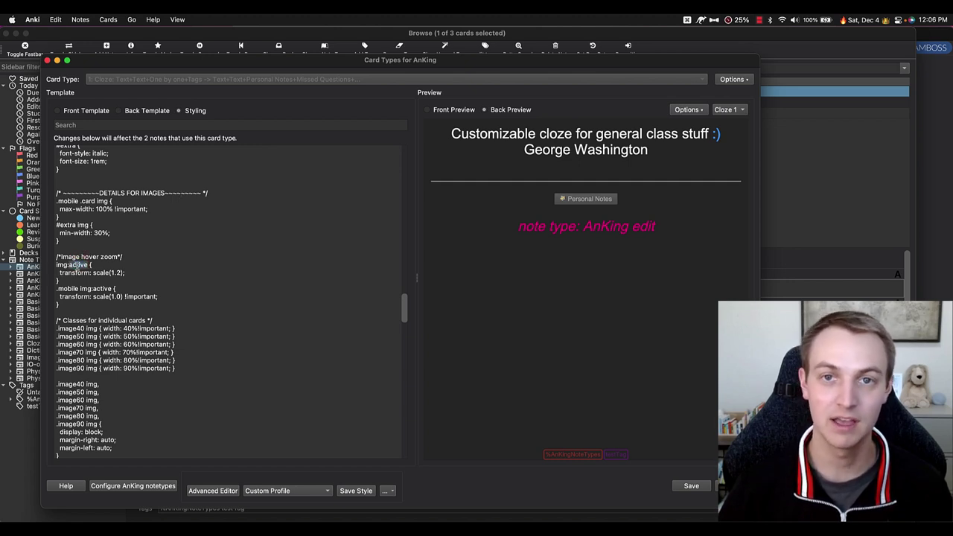
left_click(77, 265)
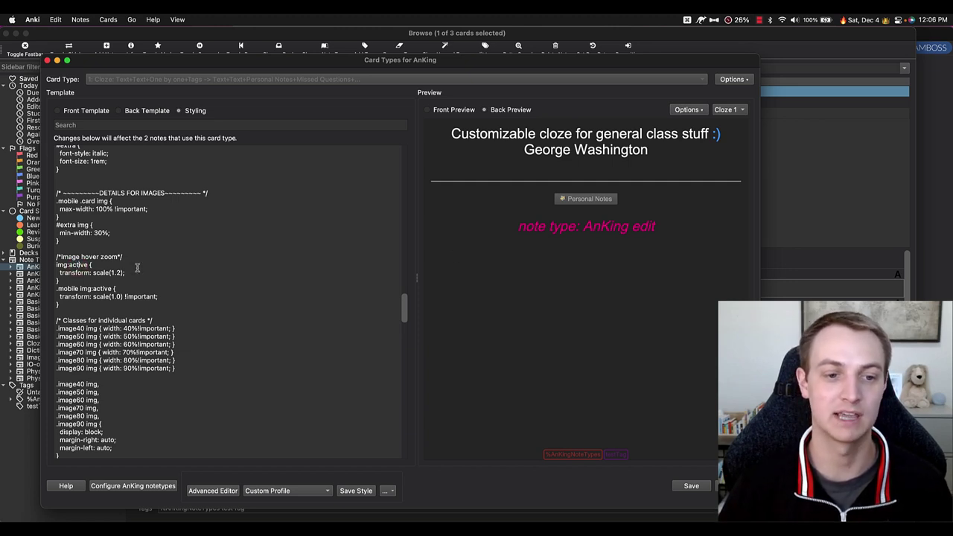
Highlight the scale(1.2) value in the image hover zoom rule and the separate mobile img:active rule below it
left_click_drag(135, 273, 105, 274)
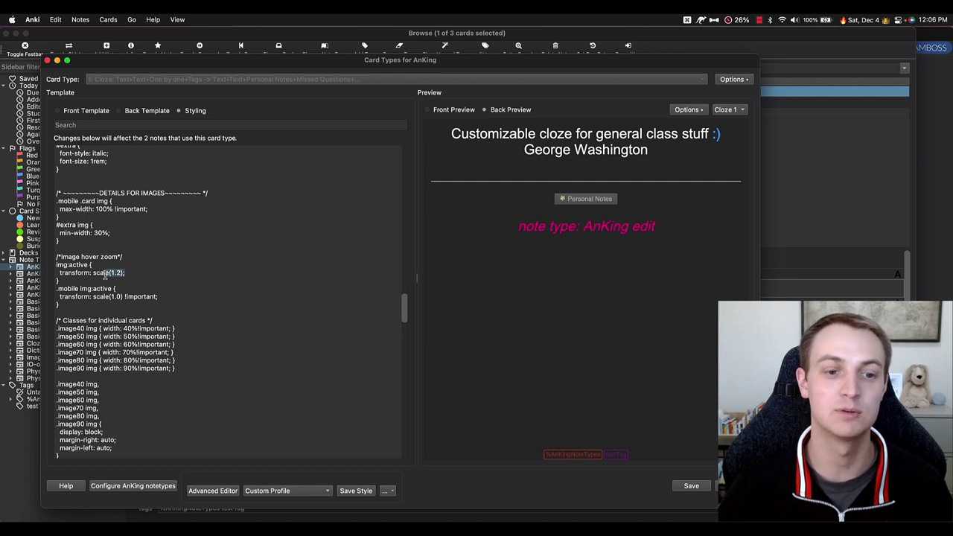
left_click(88, 306)
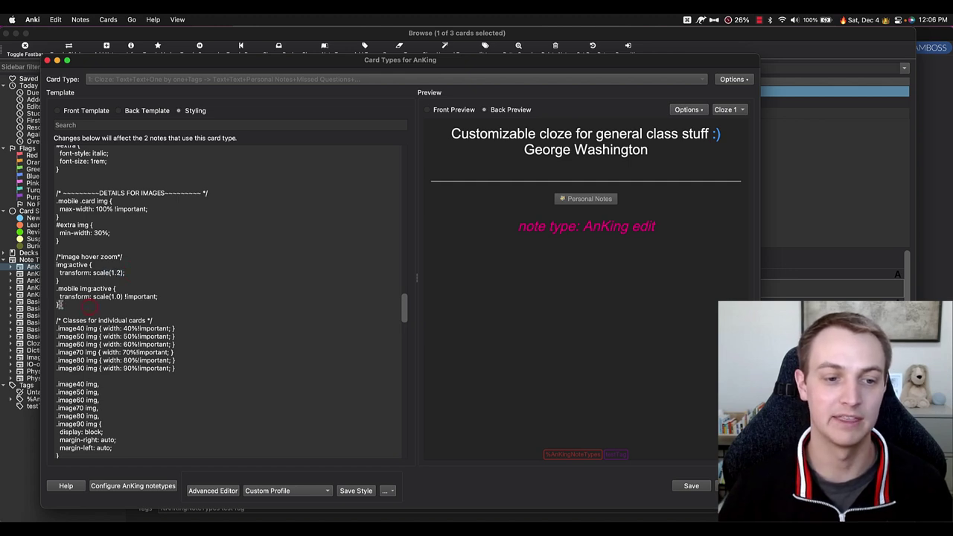
left_click_drag(60, 306, 58, 289)
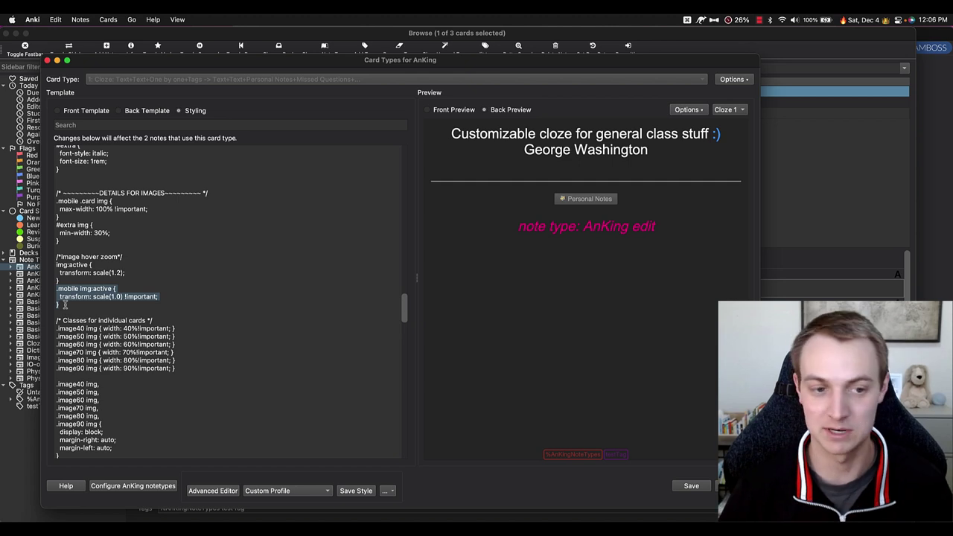
left_click(64, 306)
Highlight the whole Mnemonics Left Justified section of the styling, including its mnemonics and centerbox rules
scroll(89, 302, "down", 9)
scroll(125, 299, "down", 3)
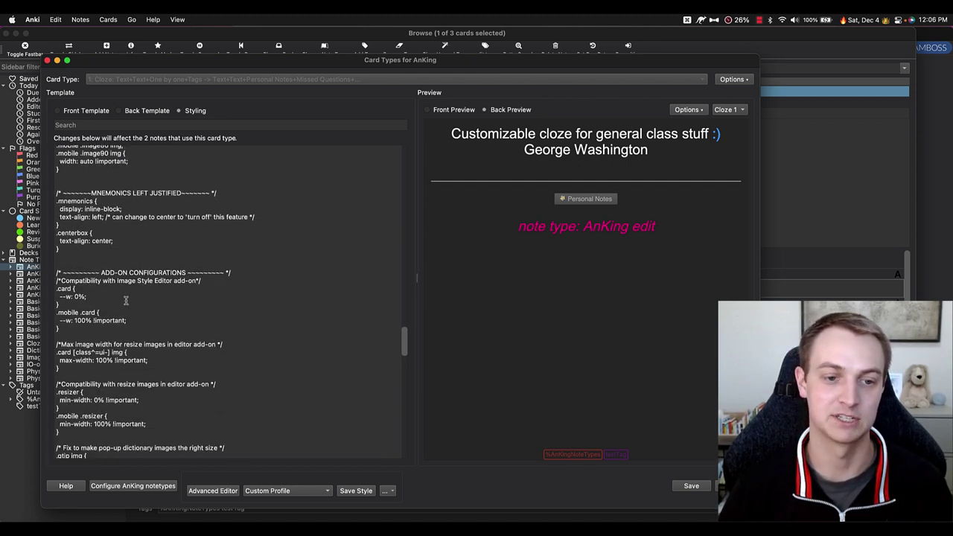
left_click_drag(68, 251, 38, 188)
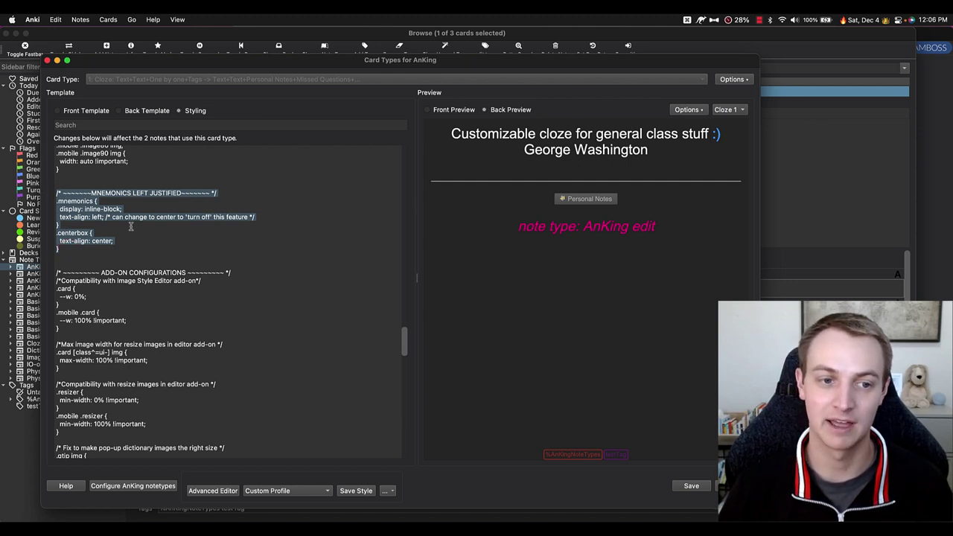
left_click(67, 249)
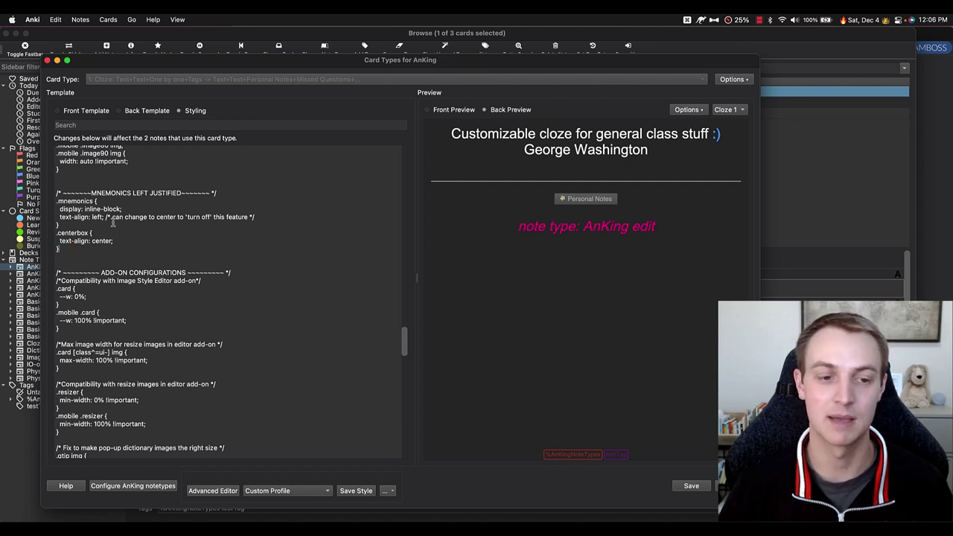
Examine the remaining styling sections, from the add-on configurations through the tag mobile adjustments to the button layout
scroll(104, 242, "down", 4)
scroll(145, 203, "down", 20)
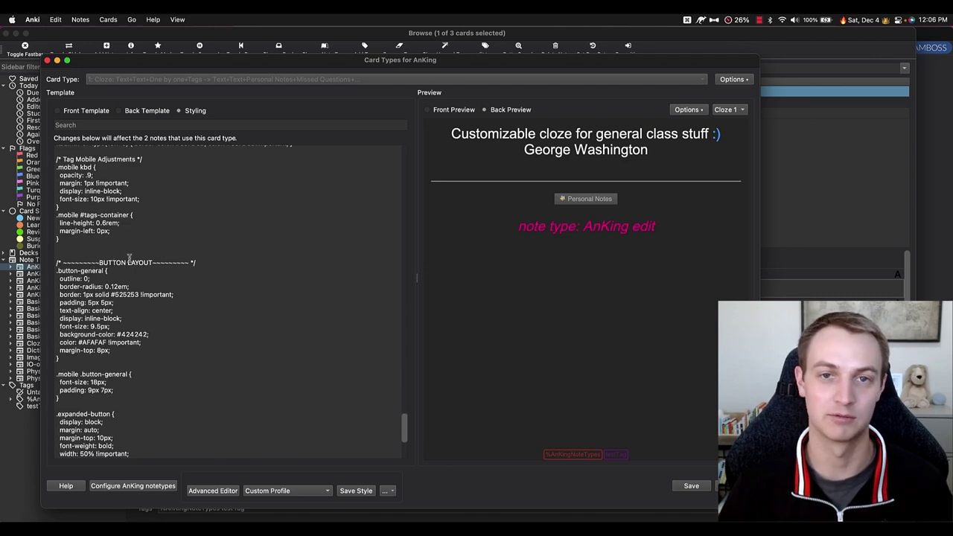
scroll(91, 272, "down", 7)
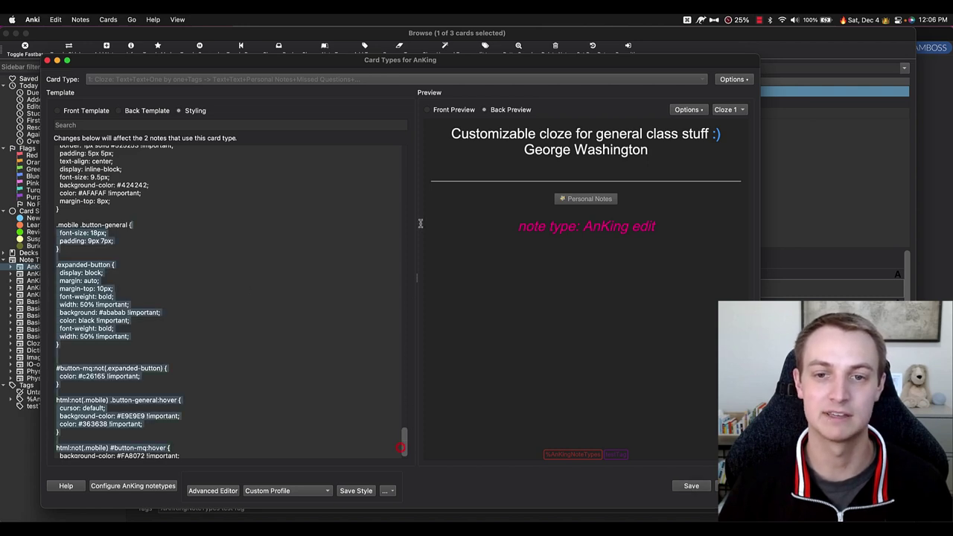
Return to the start of the styling, save the AnKing card type, and close the card browser to return to the deck list
left_click_drag(405, 446, 410, 185)
scroll(194, 193, "up", 10)
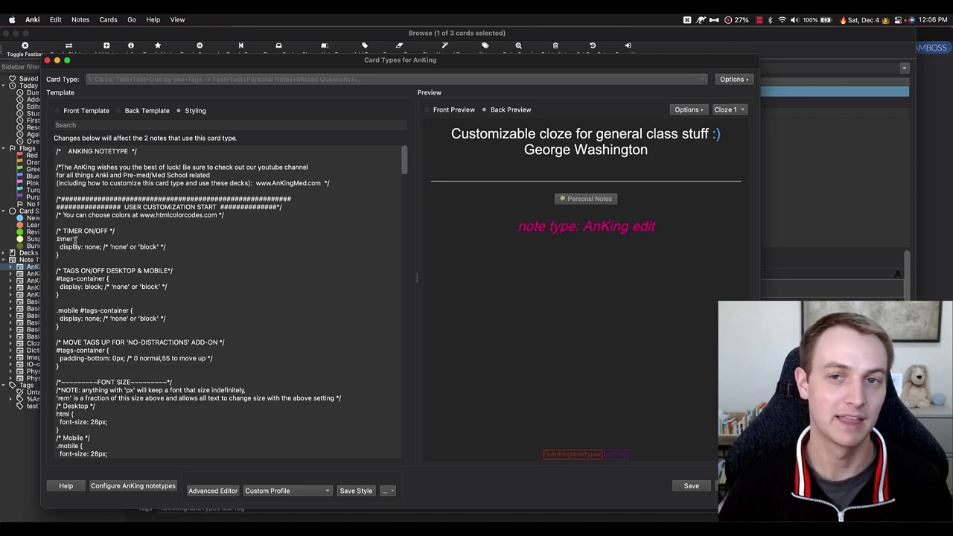
left_click(684, 485)
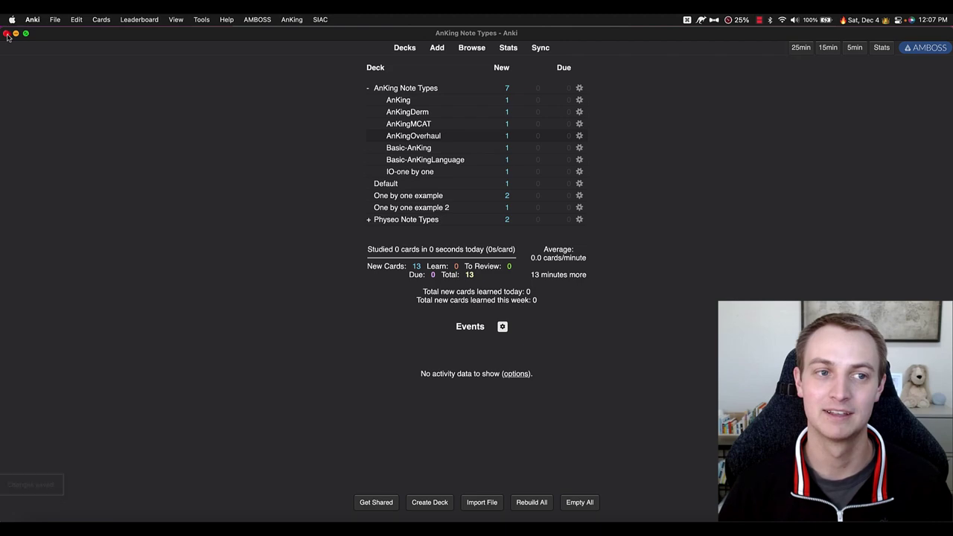
left_click(6, 34)
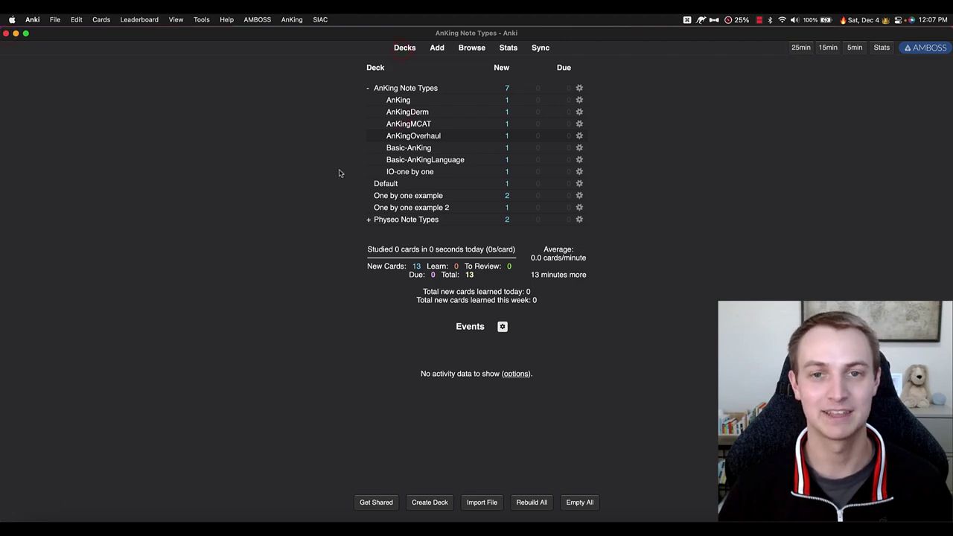